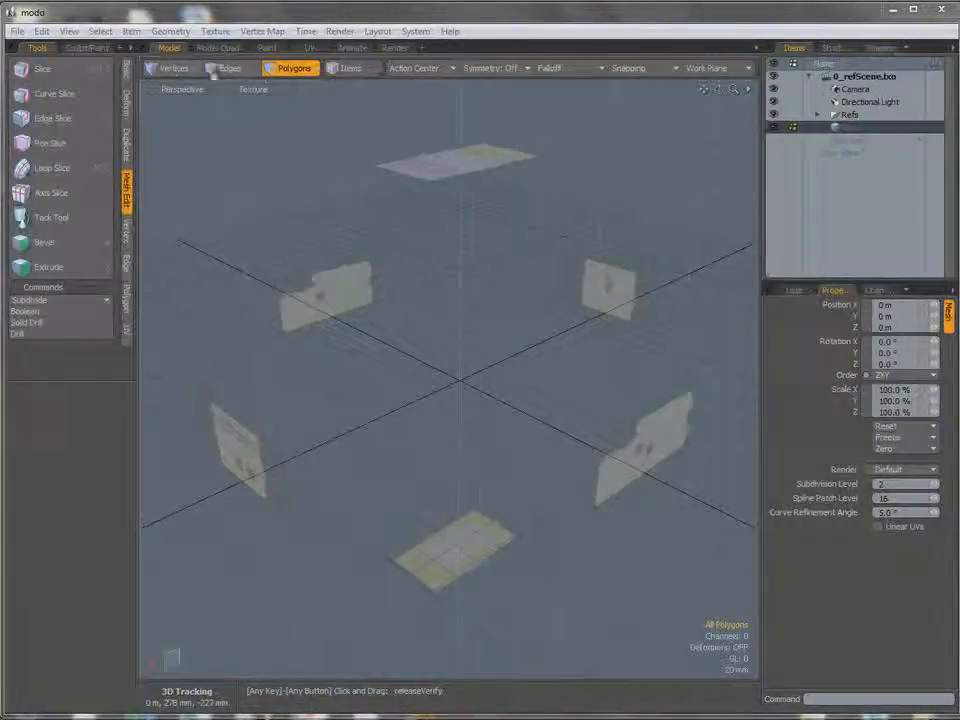
Cycle through the vertex, edge and polygon selection modes, ending in polygon mode.
left_click(172, 68)
left_click(230, 69)
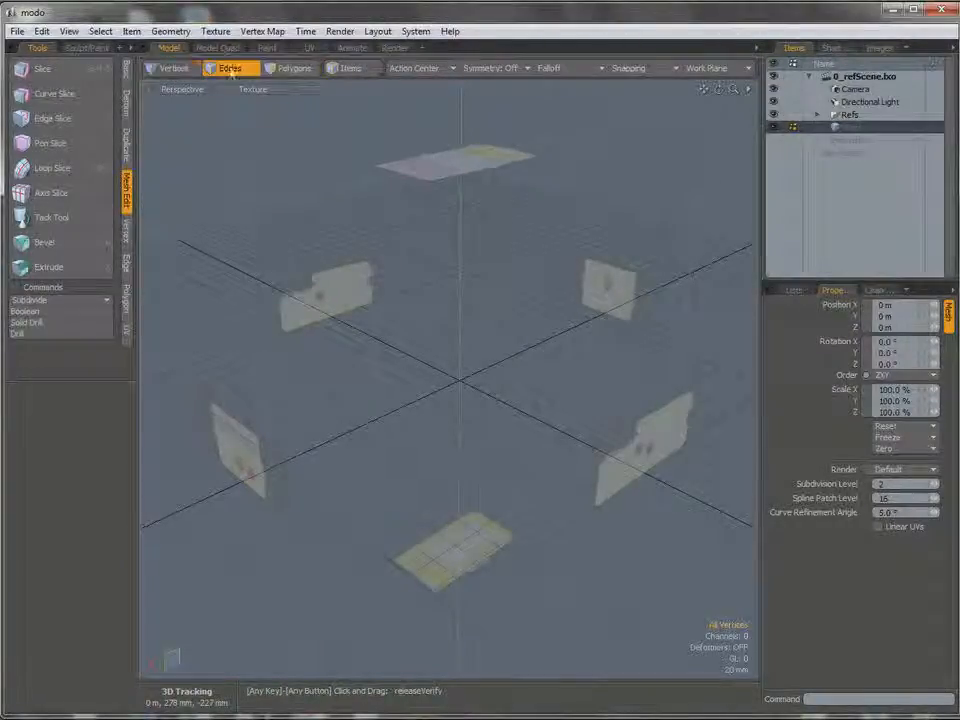
left_click(292, 68)
key("1")
key("2")
key("3")
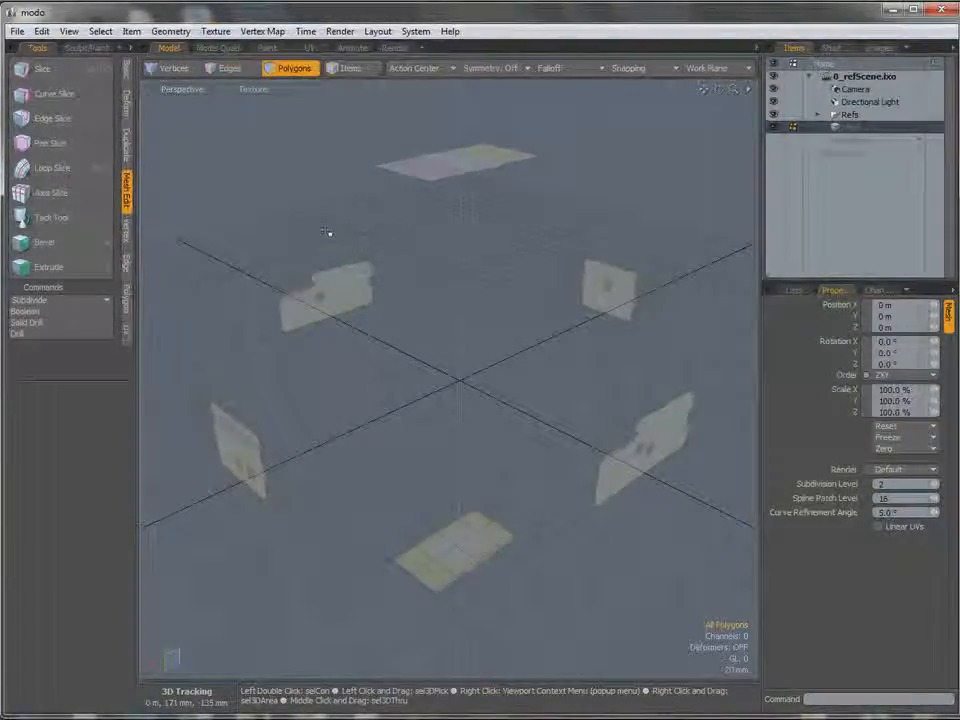
Switch the viewport to the Left view and back to Perspective.
left_click(181, 94)
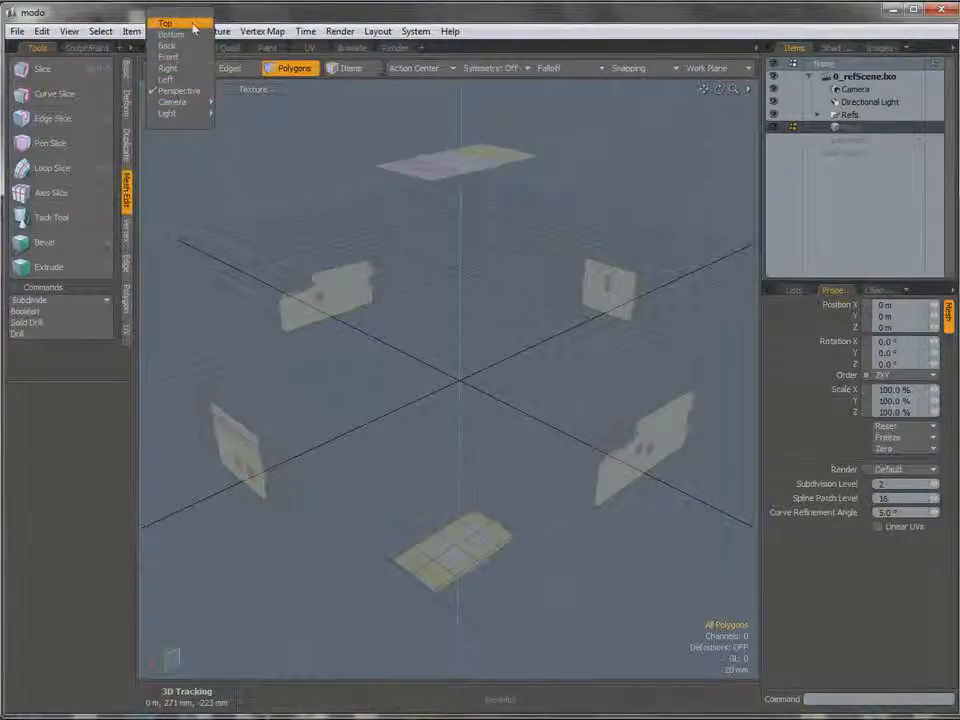
left_click(182, 82)
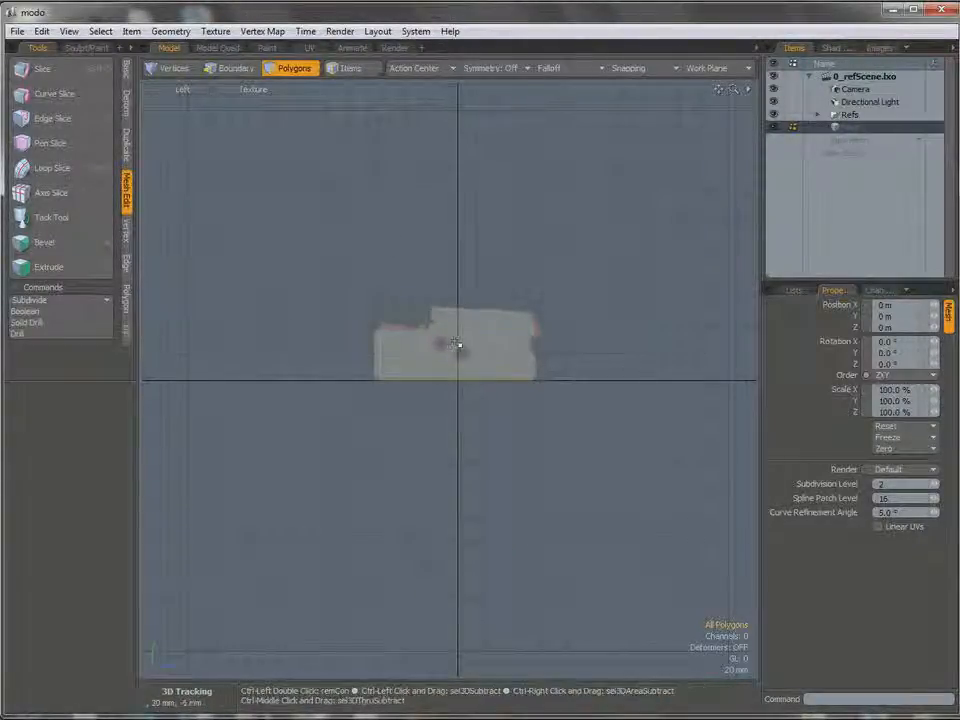
key("ctrl+space")
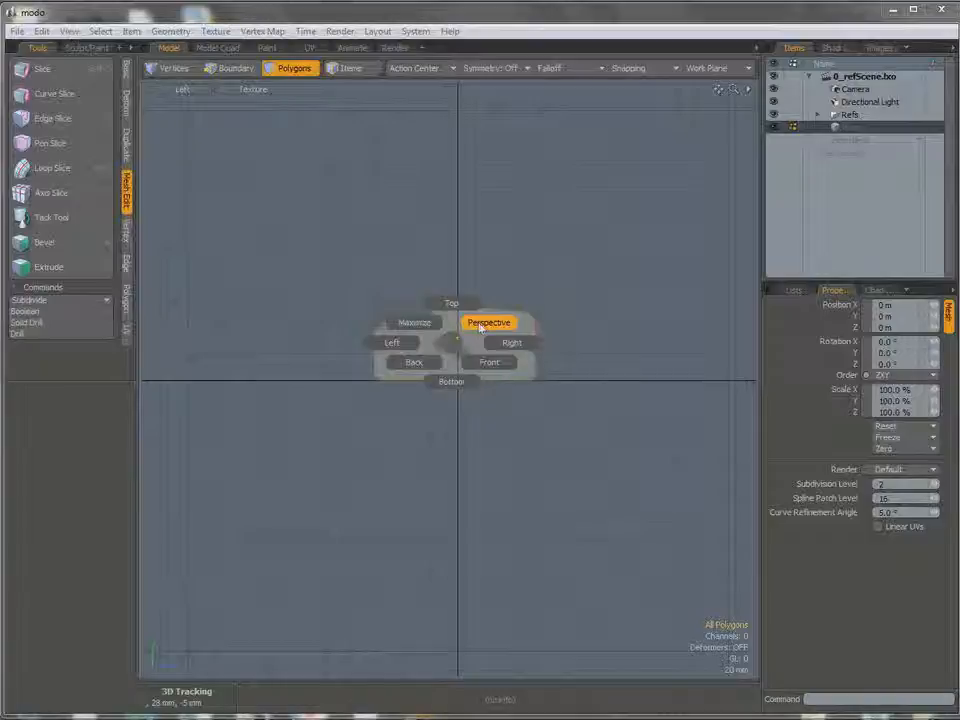
left_click(482, 325)
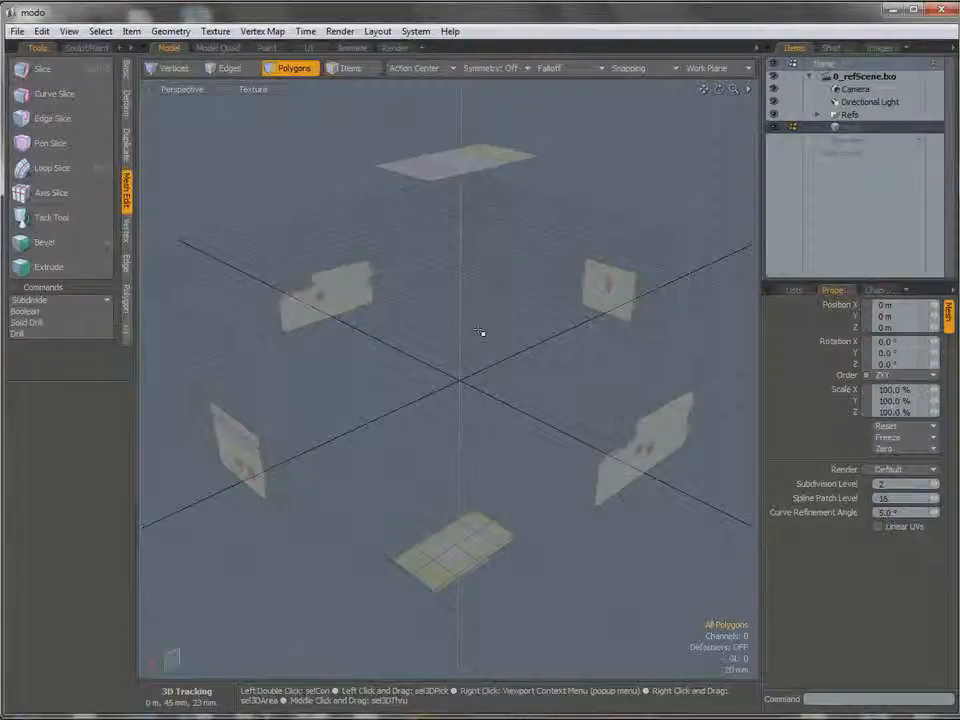
Activate vertex selection mode and show the side reference image enlarged in the Left view.
key("1")
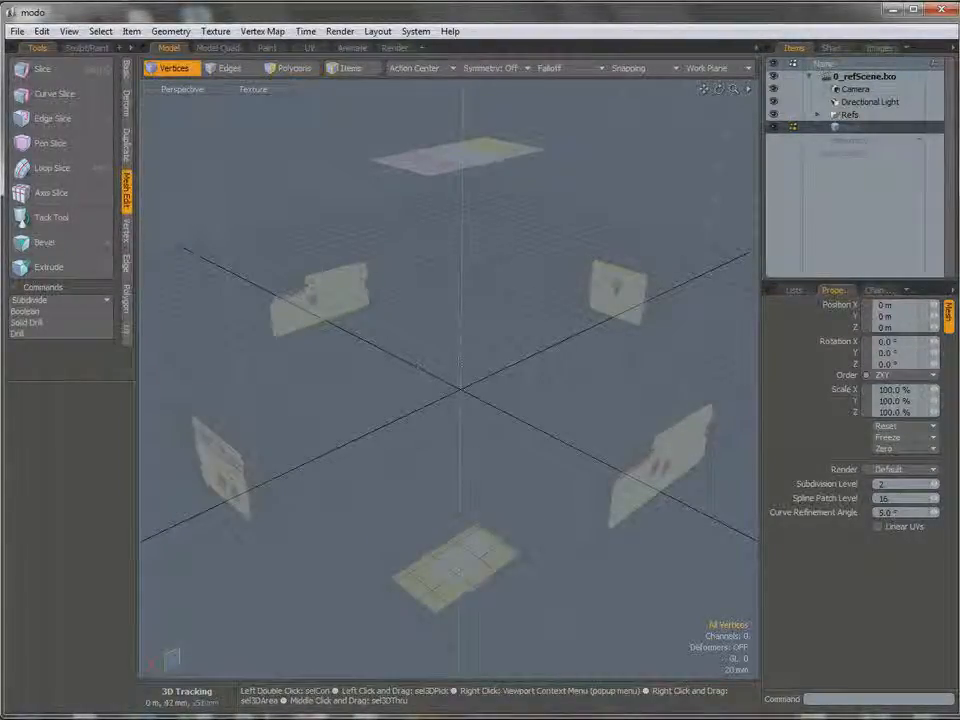
key("ctrl+space")
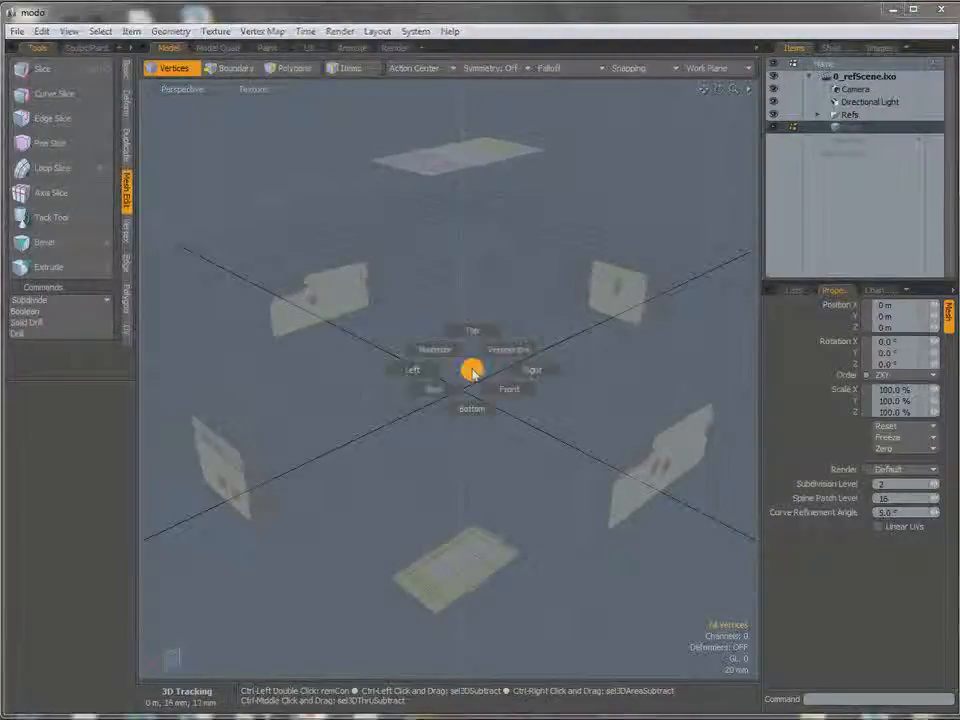
left_click(415, 370)
left_click_drag(456, 347, 466, 385, "ctrl+alt")
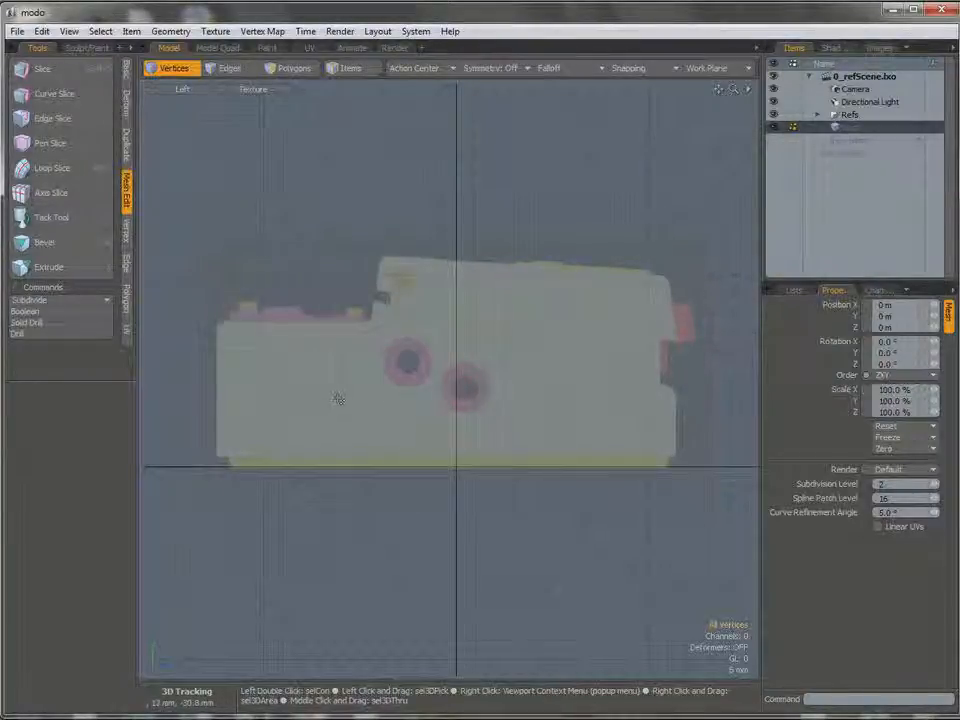
Rename the selected mesh item to MainBody.
right_click(857, 133)
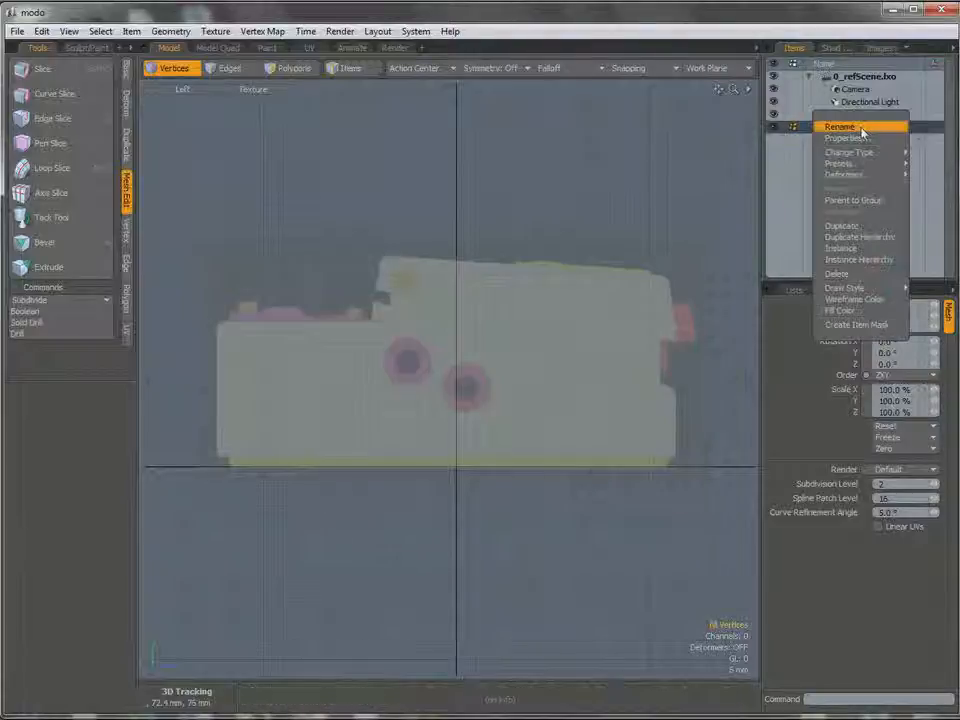
left_click(852, 125)
type("MainBody")
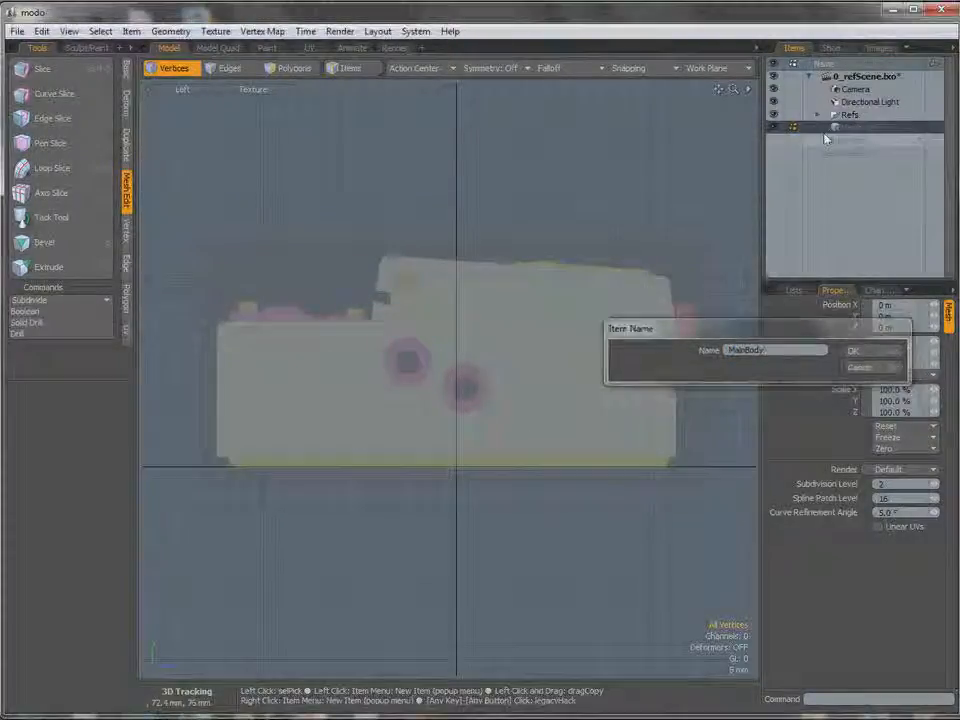
key("Return")
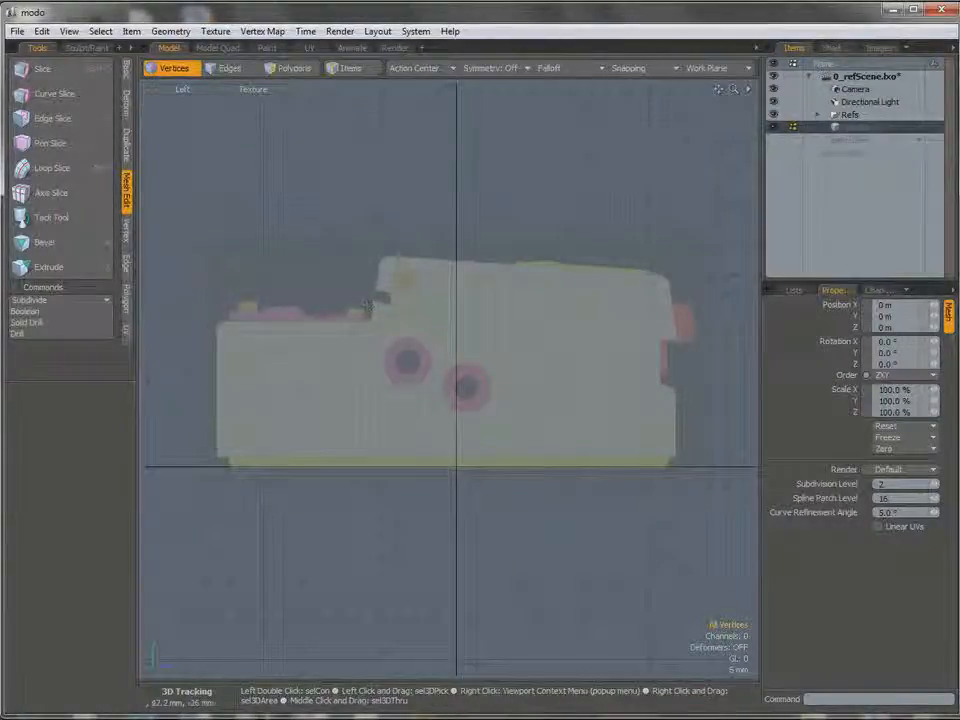
Draw a flat cube primitive over the lower-left block of the side reference, about 35.8 mm high and 39.6 mm long.
left_click_drag(471, 366, 479, 366, "ctrl+alt")
key("1")
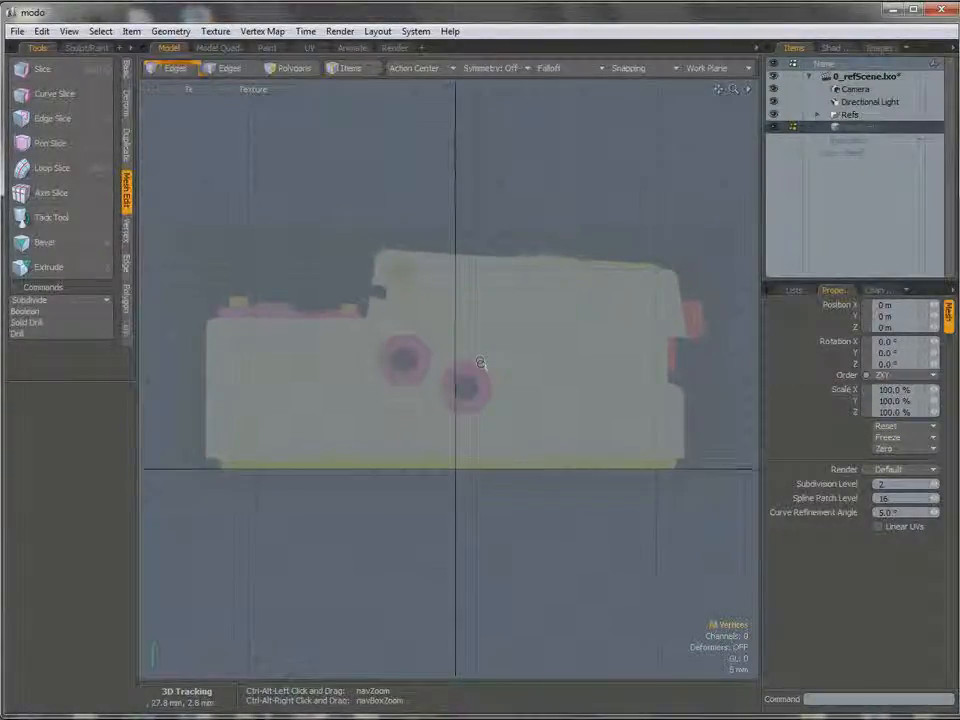
left_click_drag(465, 371, 471, 369, "ctrl+alt")
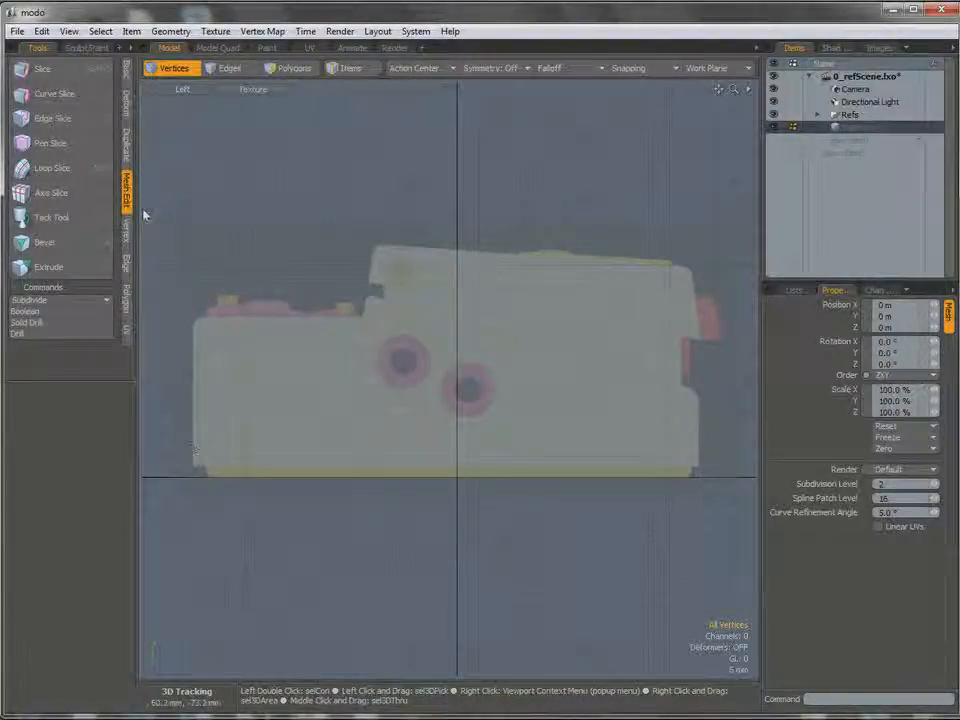
left_click(127, 80)
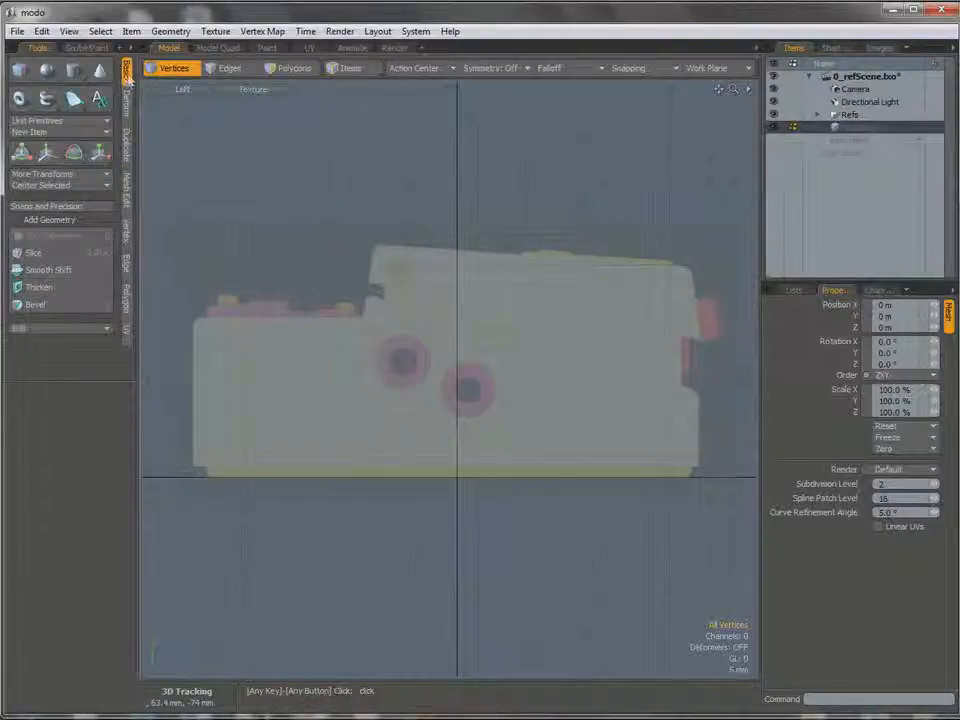
left_click(19, 68)
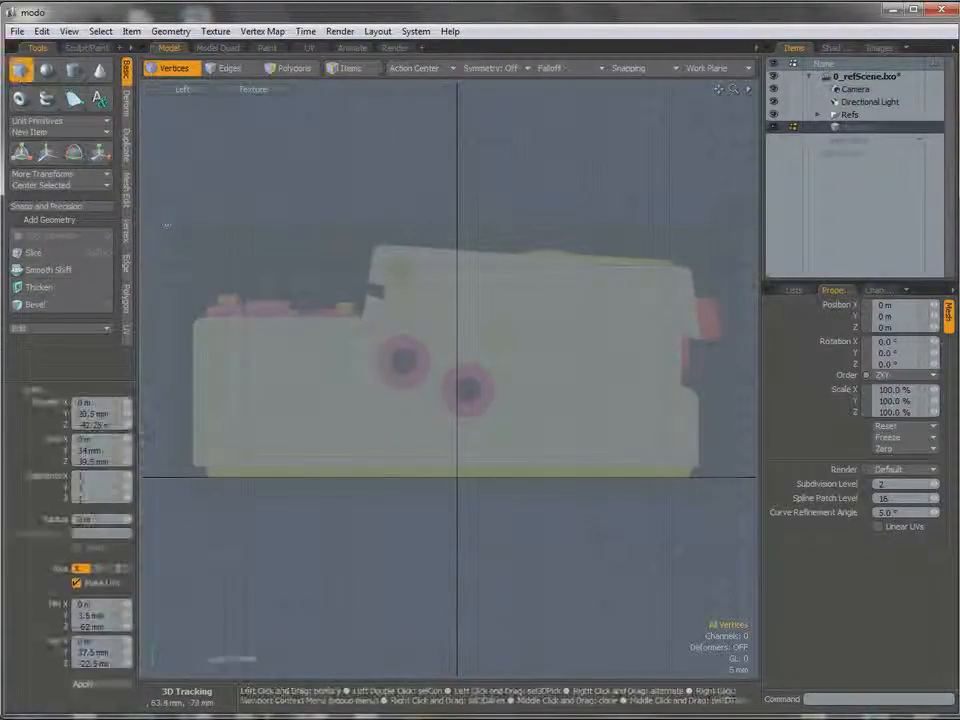
left_click(193, 315)
left_click_drag(193, 315, 363, 467)
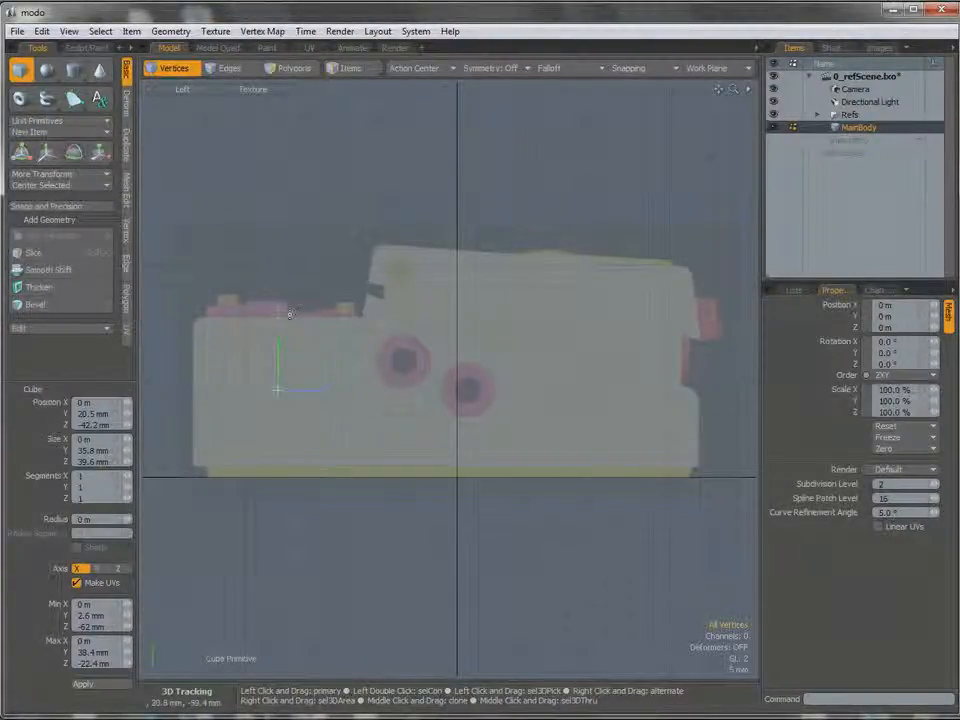
Fit the flat cube to the reference block's outline by resizing it to about 34.6 mm high and 39.8 mm long.
left_click_drag(364, 395, 363, 392)
left_click_drag(279, 314, 279, 317)
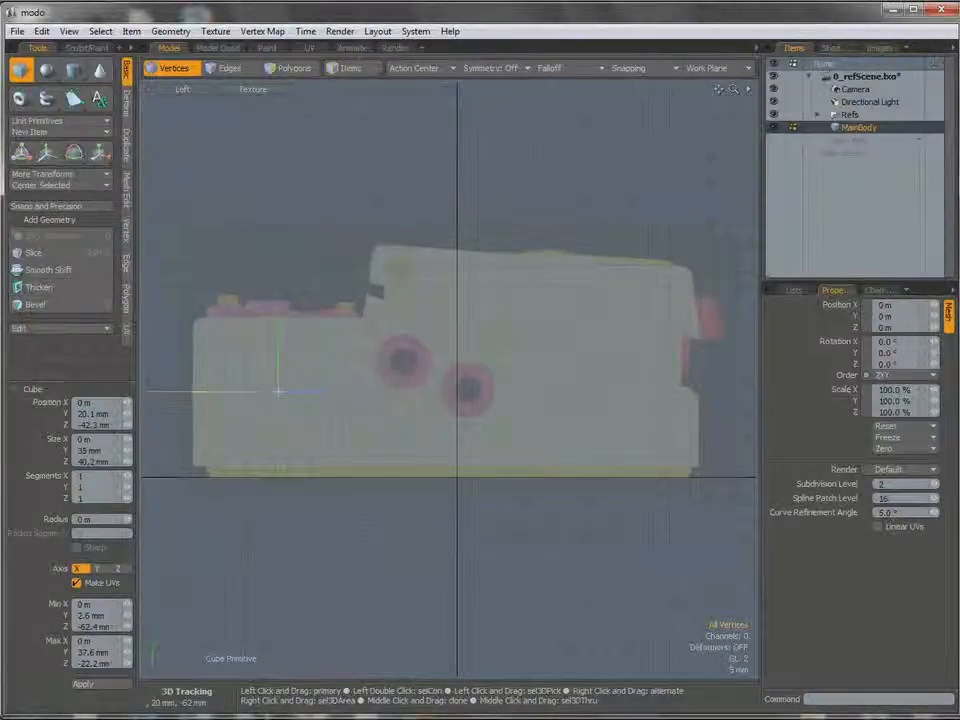
left_click_drag(278, 470, 278, 466)
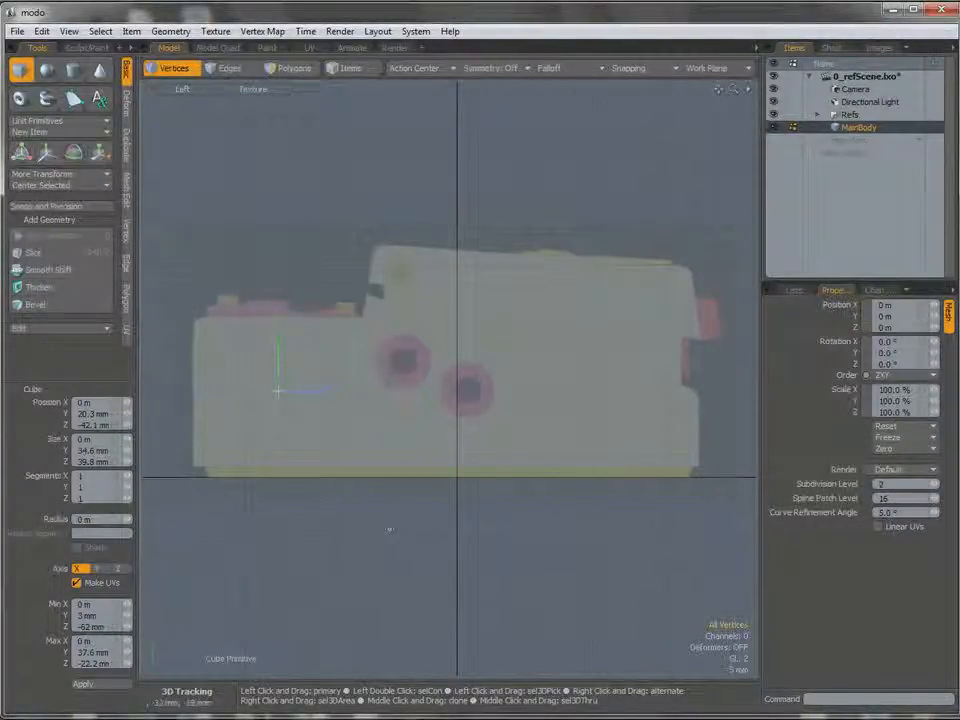
key("space")
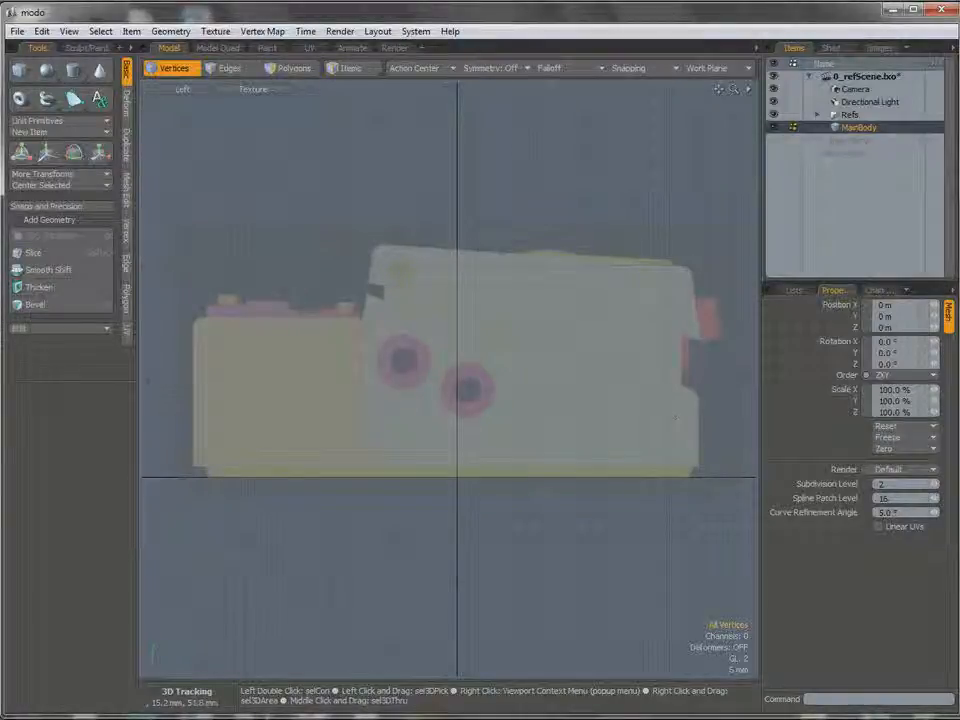
Extend the flat shape's right vertical edge about 79.2 mm along Z to the far end of the reference body.
key("2")
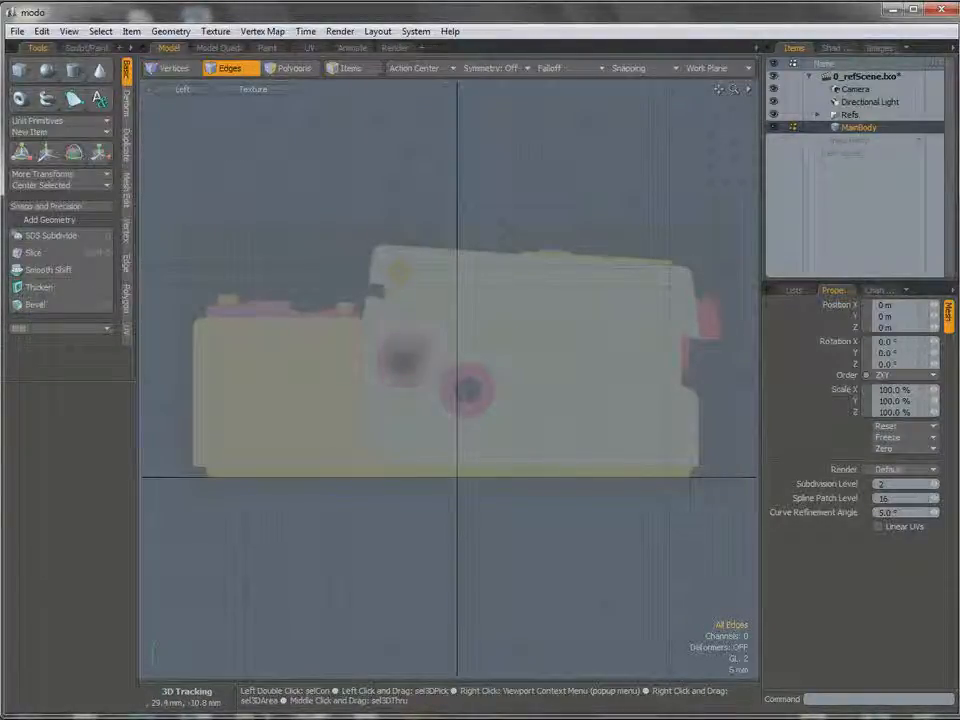
left_click(363, 400)
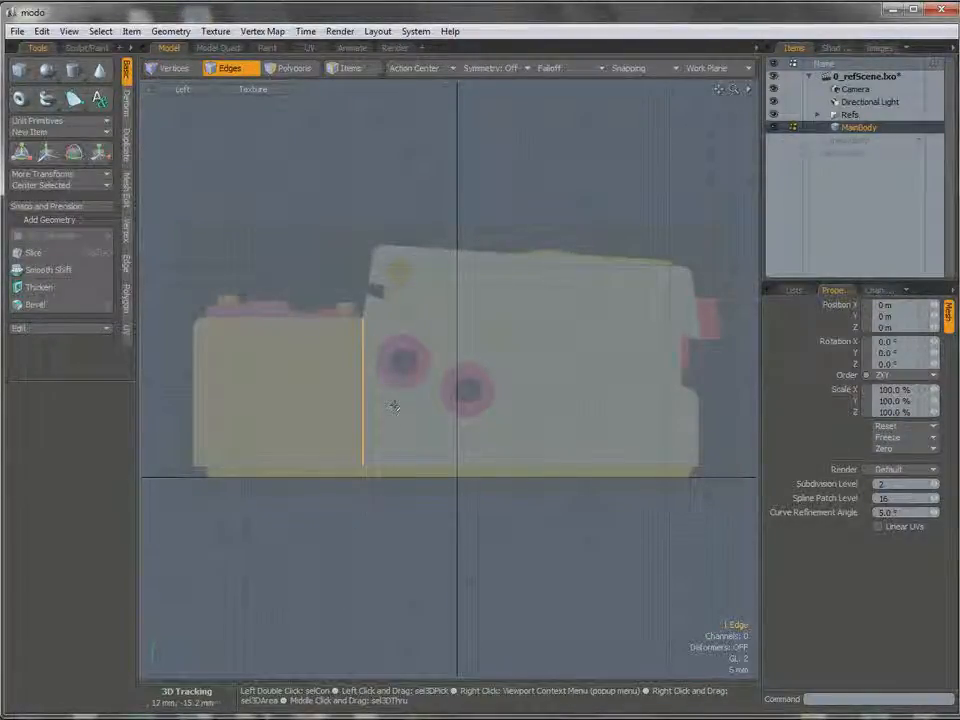
key("z")
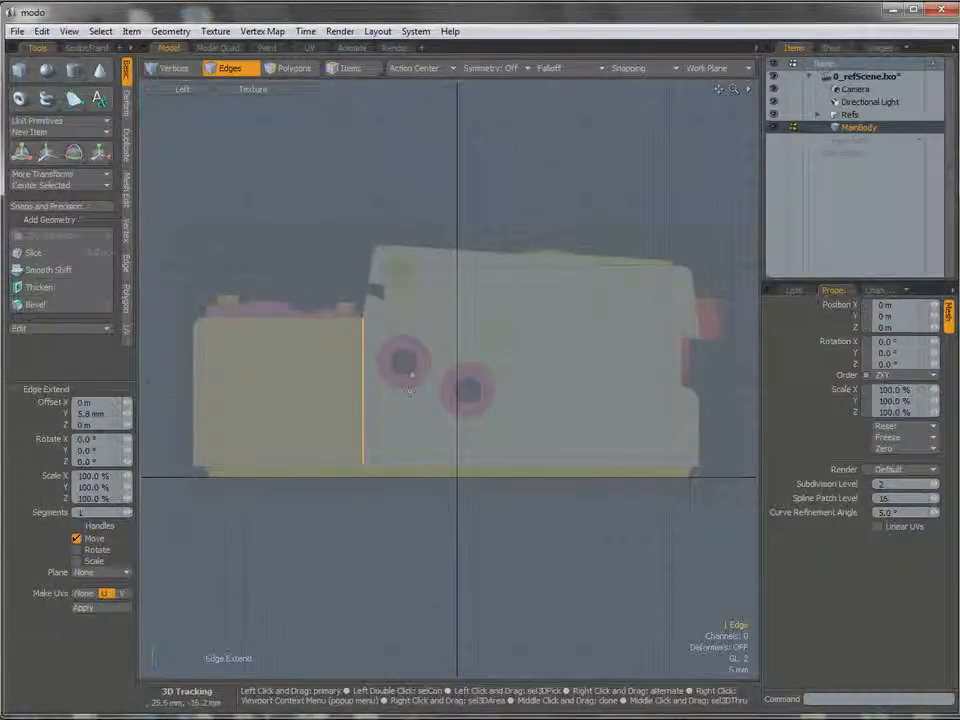
left_click(410, 391)
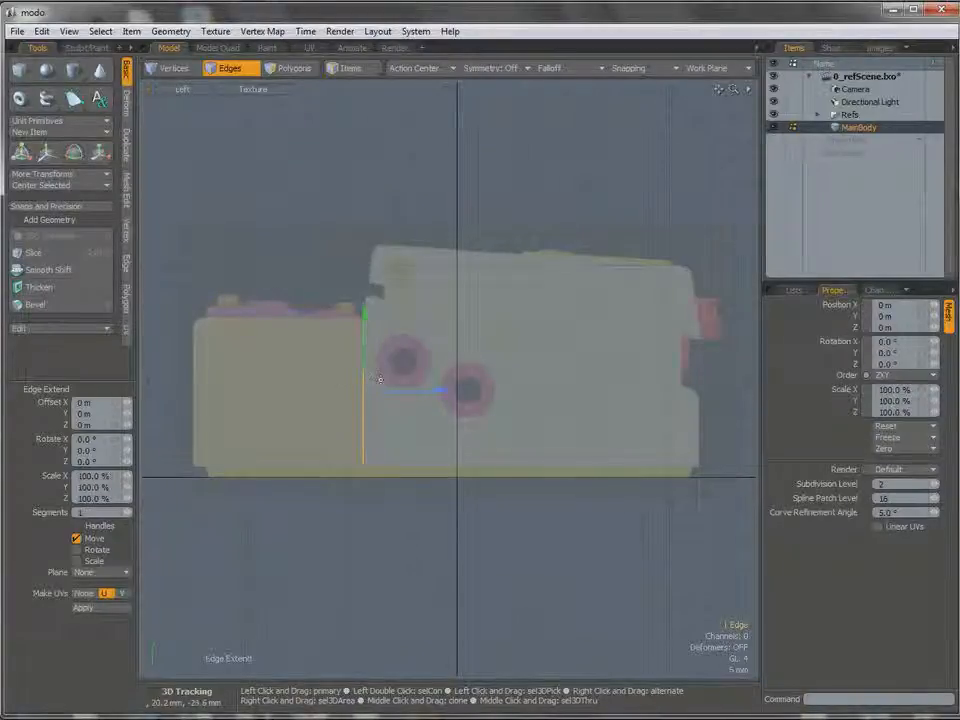
left_click_drag(392, 391, 726, 391)
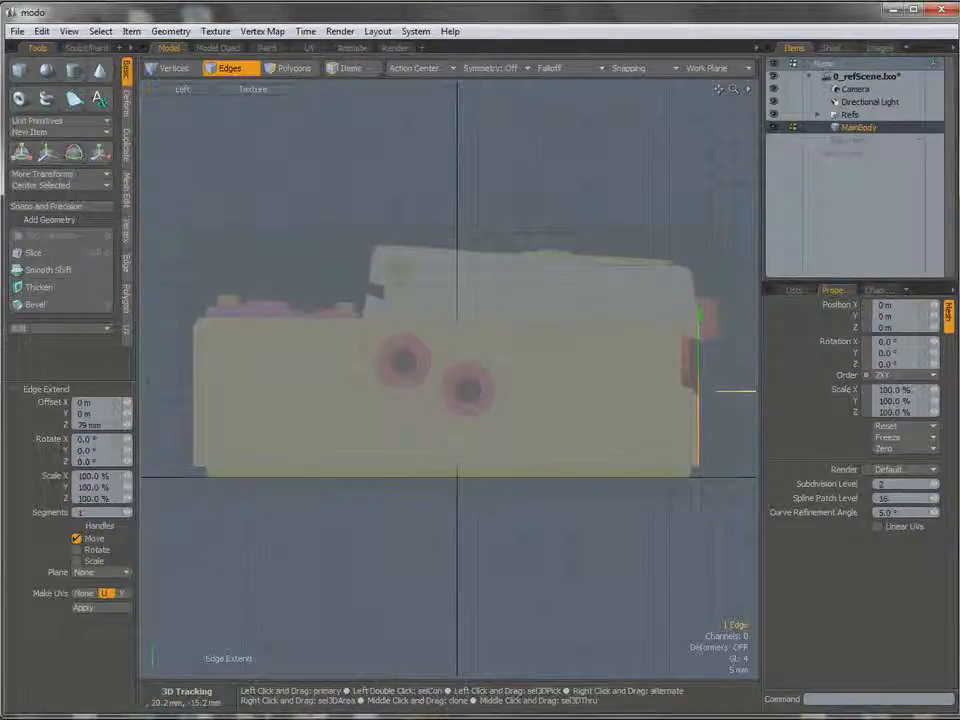
left_click_drag(726, 391, 728, 391)
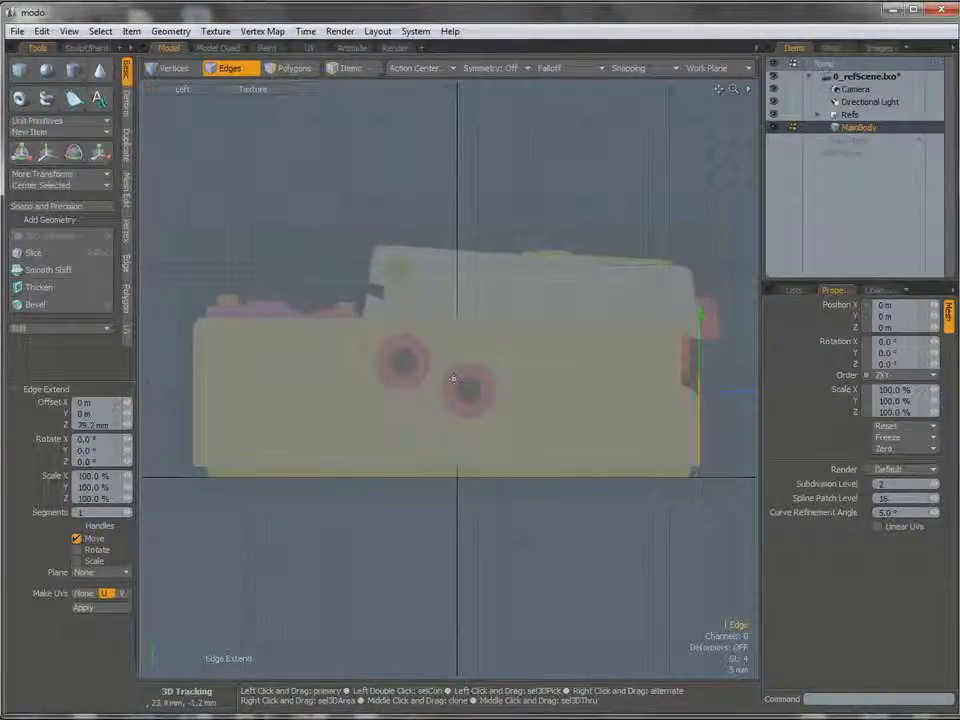
key("space")
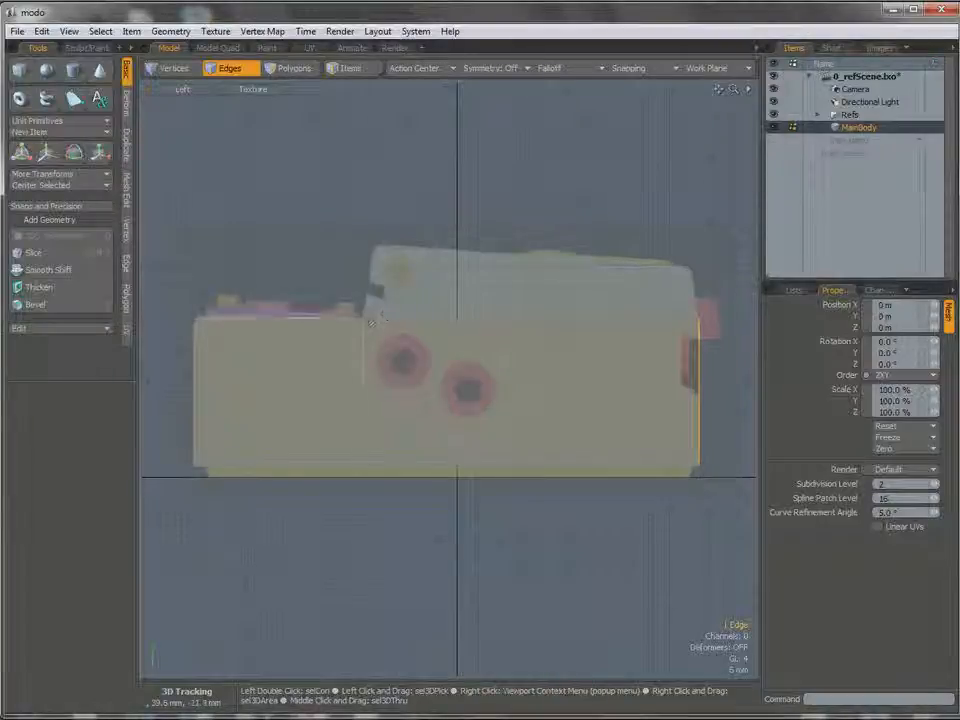
Extend the upper edge of the long right polygon about 5.6 mm upward in Y.
left_click(440, 321)
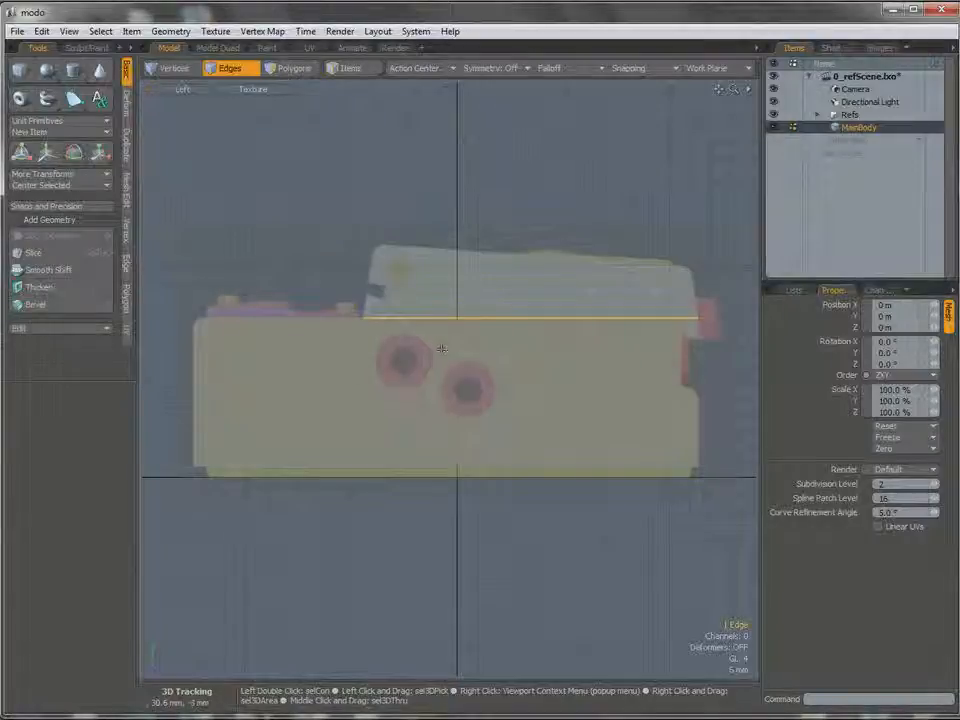
key("z")
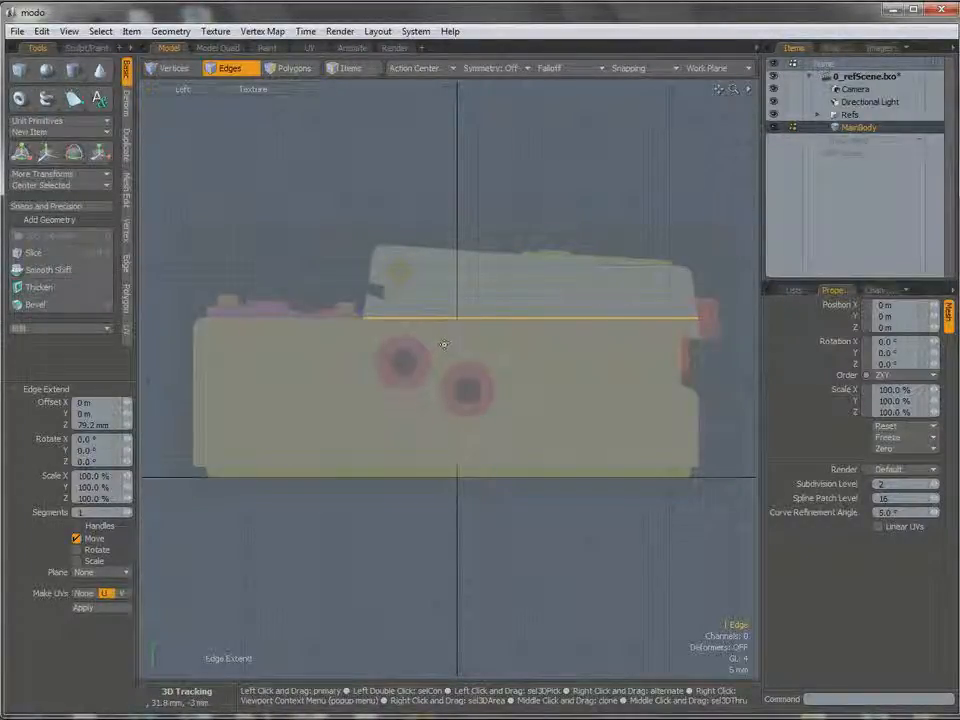
left_click(443, 344)
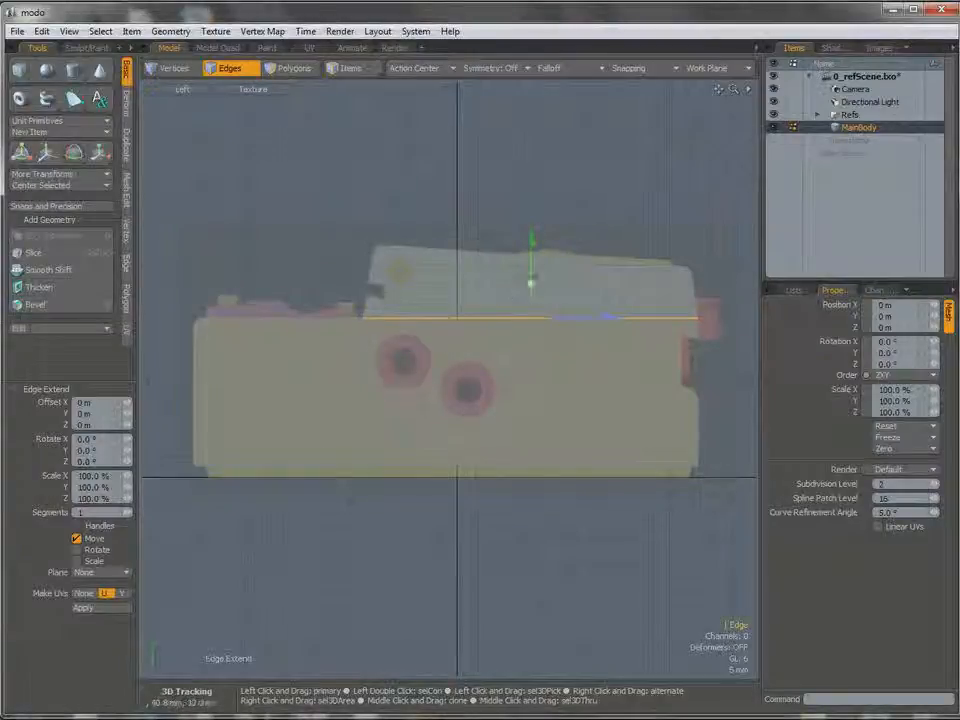
left_click_drag(531, 242, 531, 216)
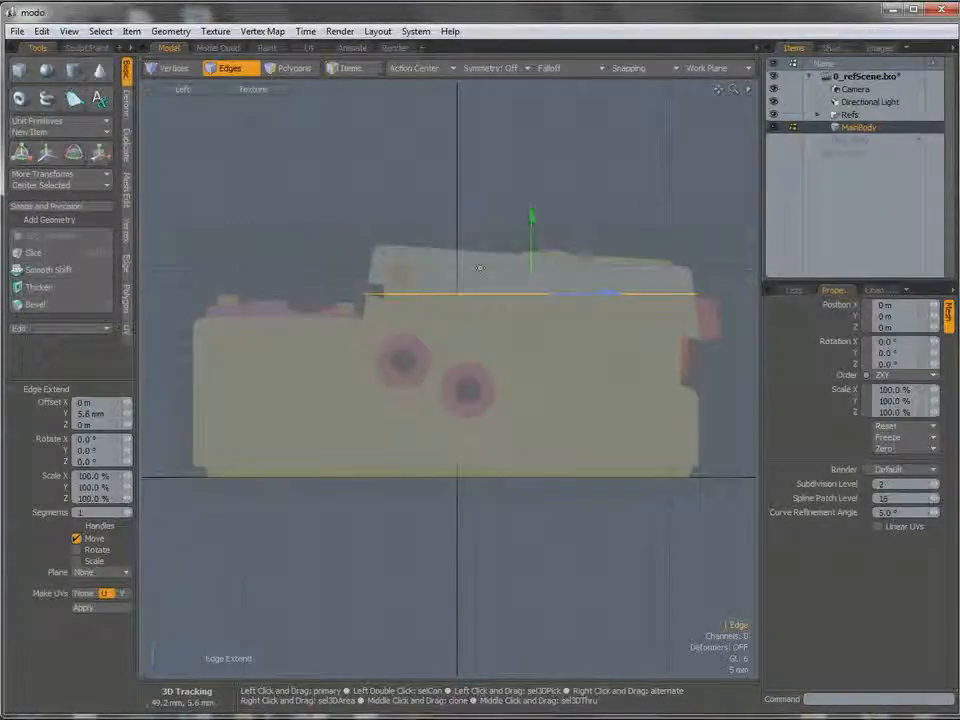
key("space")
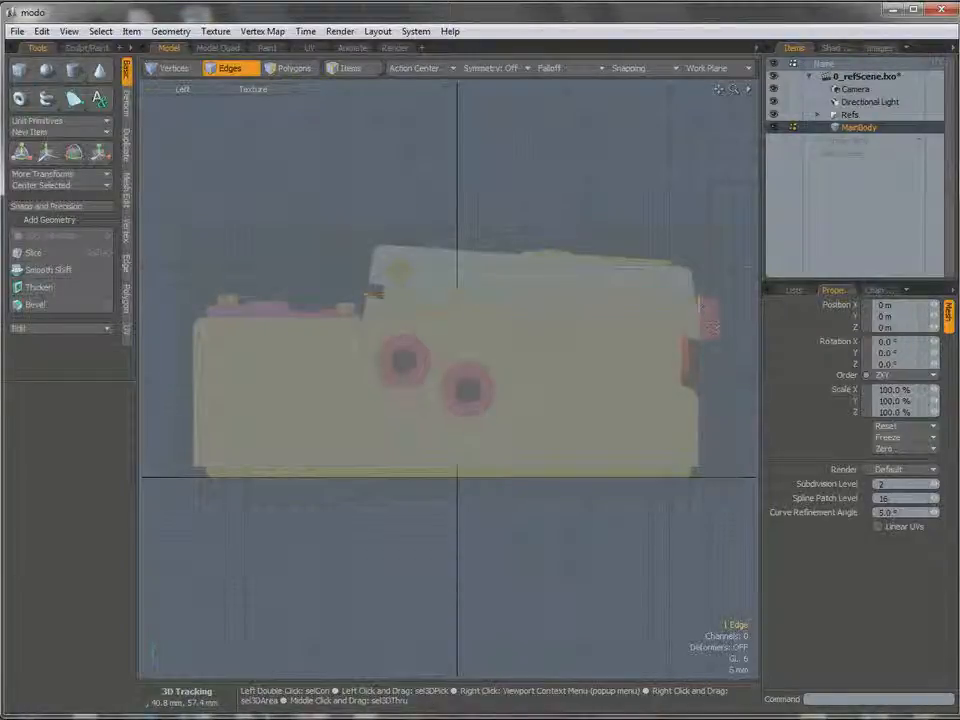
Move the short vertical edge at the shape's upper right end about 22.8 mm down in Y.
key("w")
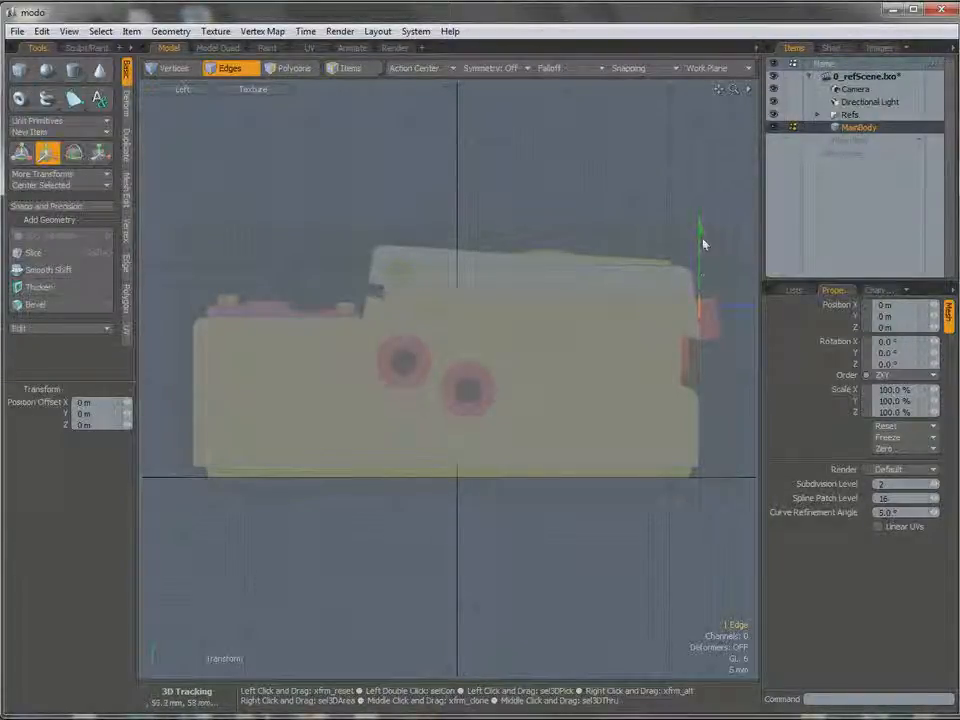
left_click_drag(700, 292, 700, 321)
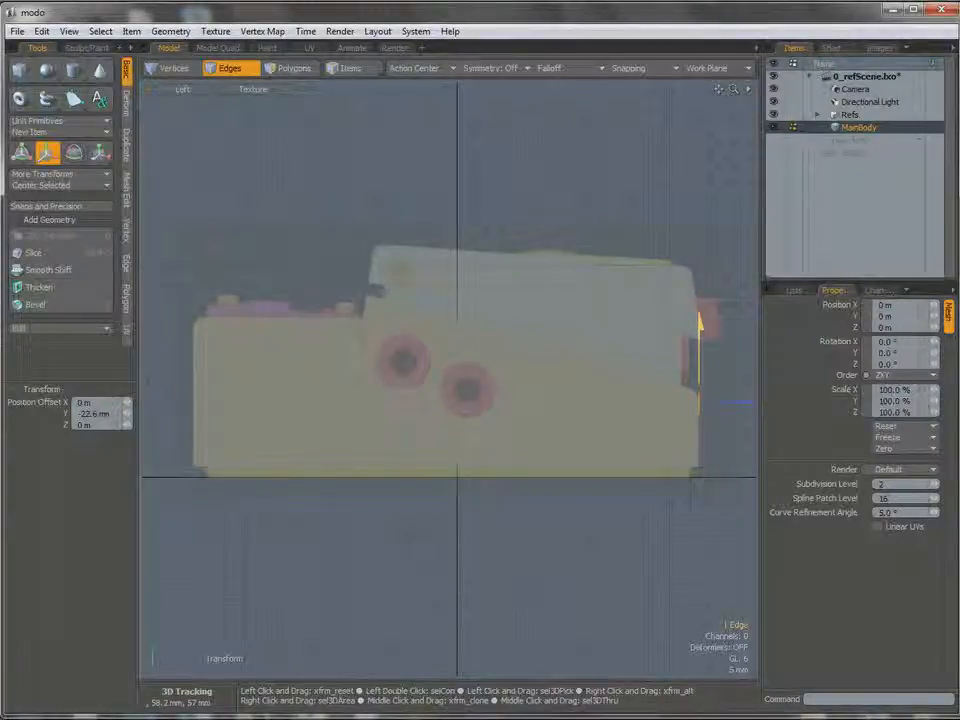
left_click_drag(704, 380, 726, 387, "alt+shift")
left_click_drag(632, 377, 455, 352, "ctrl+alt")
left_click_drag(455, 352, 669, 343, "alt+shift")
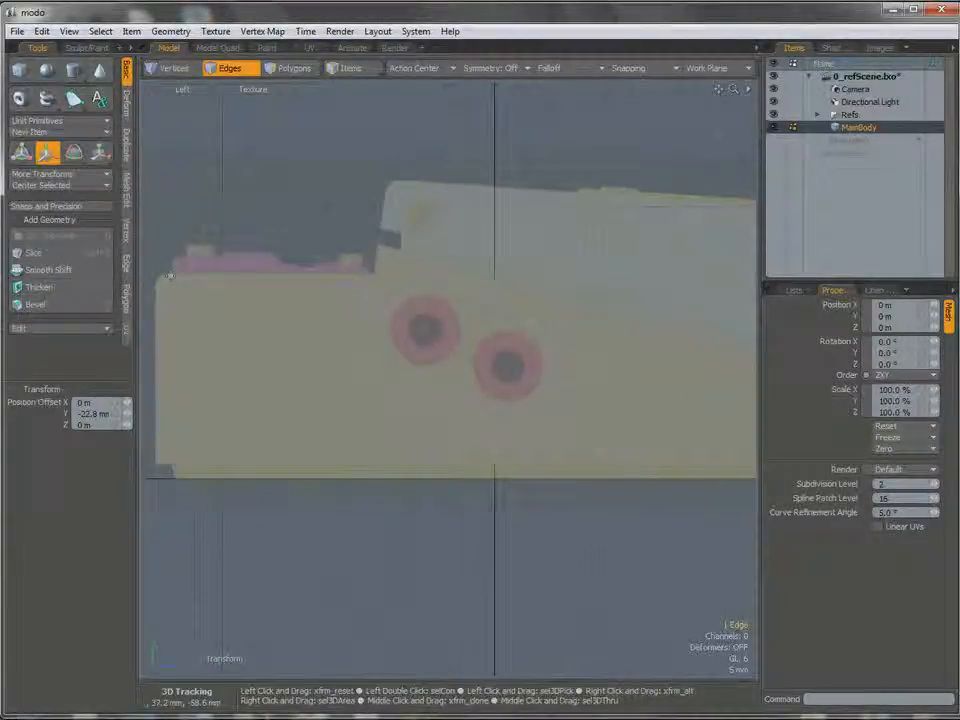
Select the two lower edges of the MainBody shape and move them about 400 um down in Y.
left_click_drag(750, 373, 626, 364, "alt+shift")
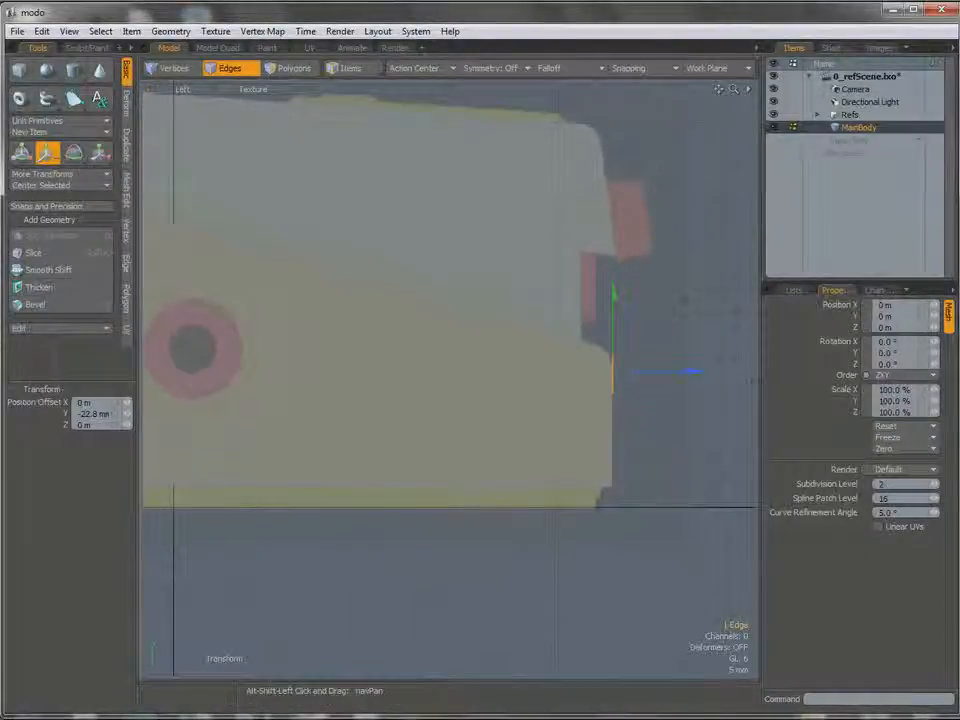
left_click_drag(530, 366, 635, 356, "alt+shift")
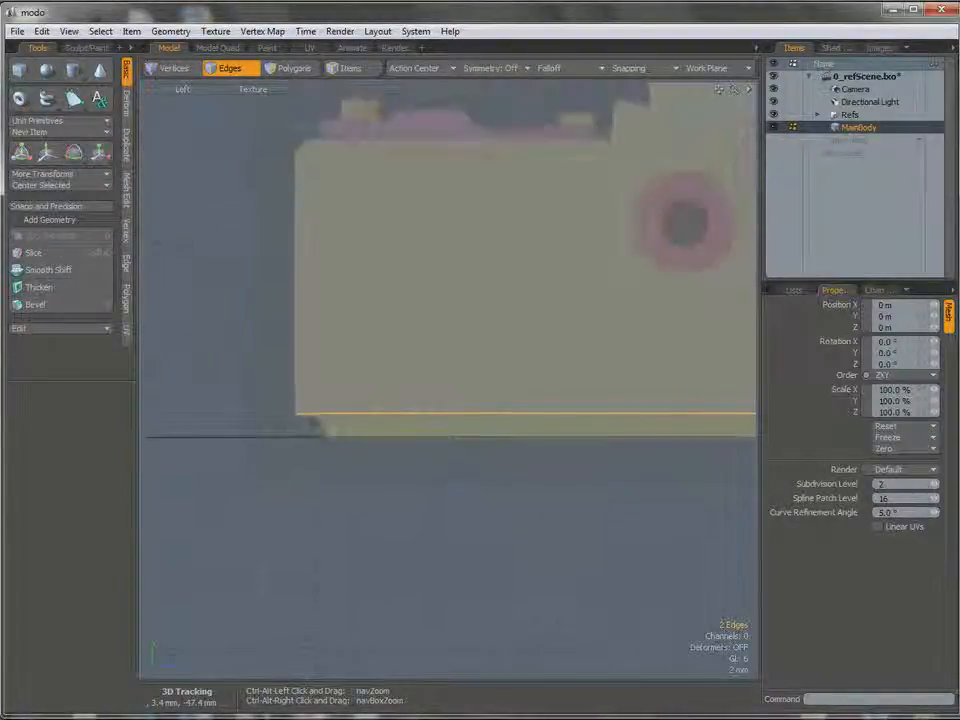
key("w")
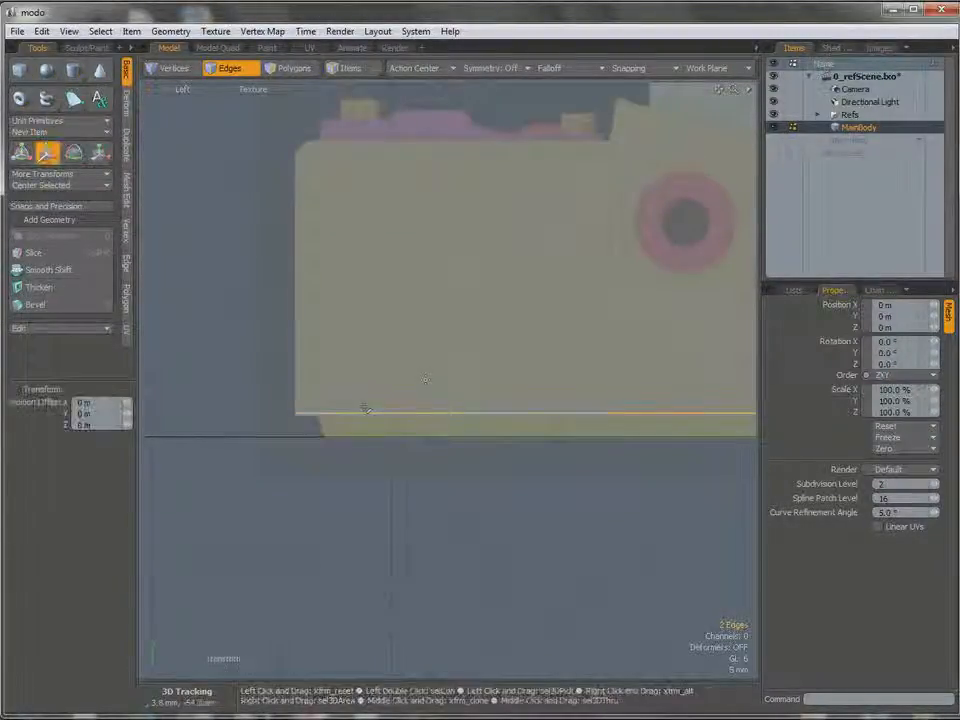
left_click_drag(694, 409, 486, 394, "alt+shift")
mouse_move(540, 438)
left_mouse_down("ctrl+alt")
mouse_move(335, 429)
mouse_move(429, 437)
mouse_move(312, 412)
mouse_move(551, 435)
left_mouse_up("ctrl+alt")
left_click_drag(403, 424, 476, 433, "ctrl+alt")
left_click_drag(596, 392, 757, 364)
left_click_drag(380, 393, 405, 398, "ctrl+alt")
left_click_drag(405, 398, 189, 415, "alt+shift")
left_click_drag(326, 408, 510, 378, "alt+shift")
left_click_drag(597, 380, 510, 397, "alt+shift")
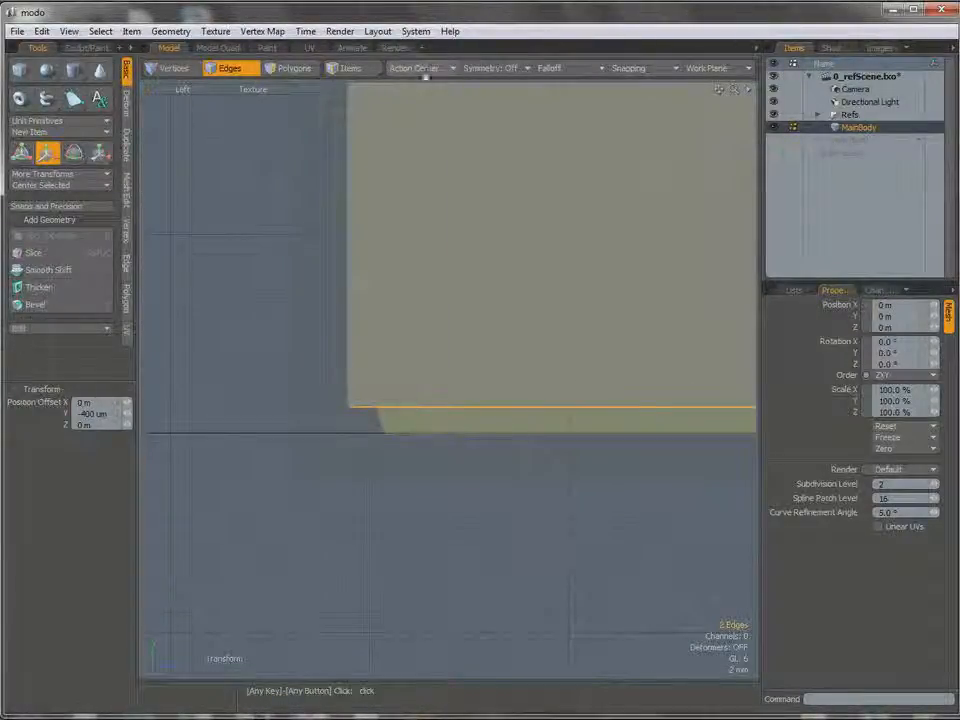
Set the action center to Automatic and raise the two selected lower edges about 100 um in Y.
left_click(420, 69)
left_click(408, 71)
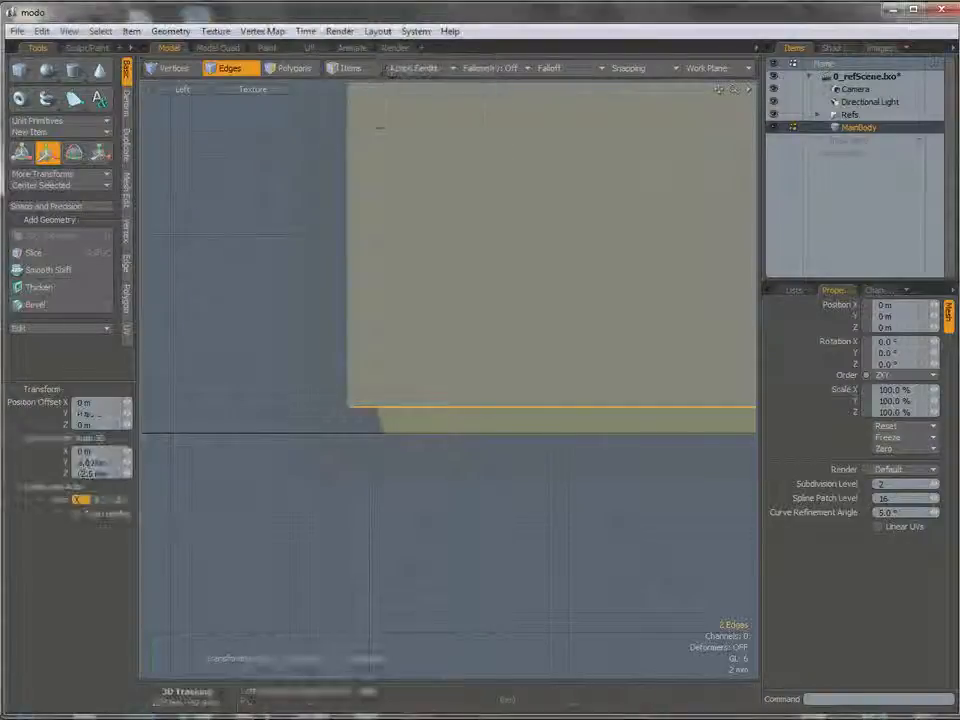
left_click(276, 411)
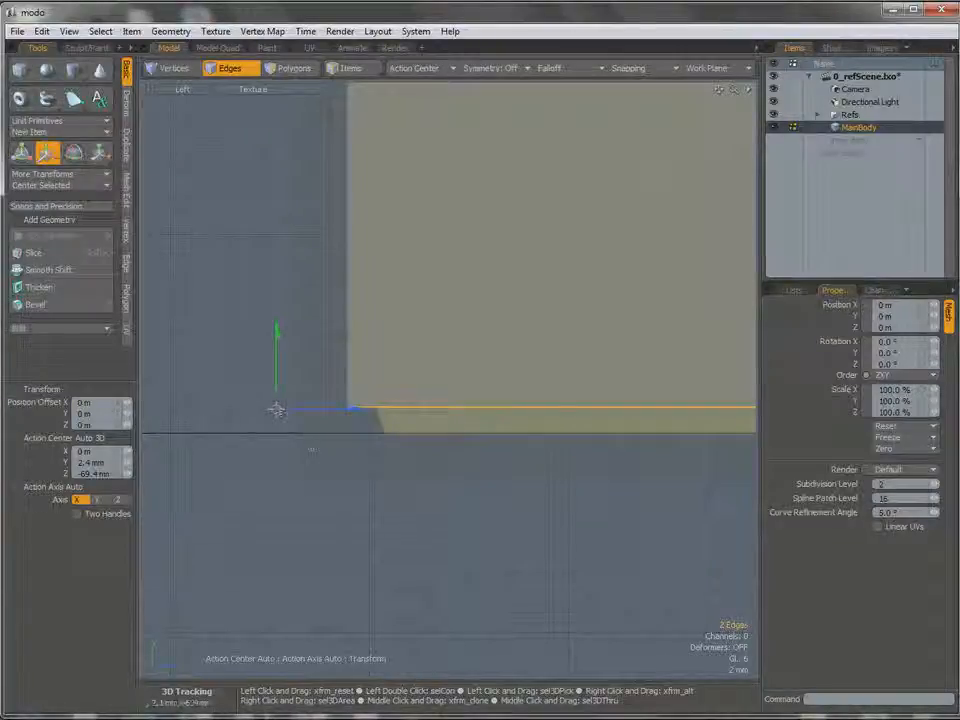
mouse_move(277, 335)
left_mouse_down()
mouse_move(277, 349)
mouse_move(277, 334)
left_mouse_up()
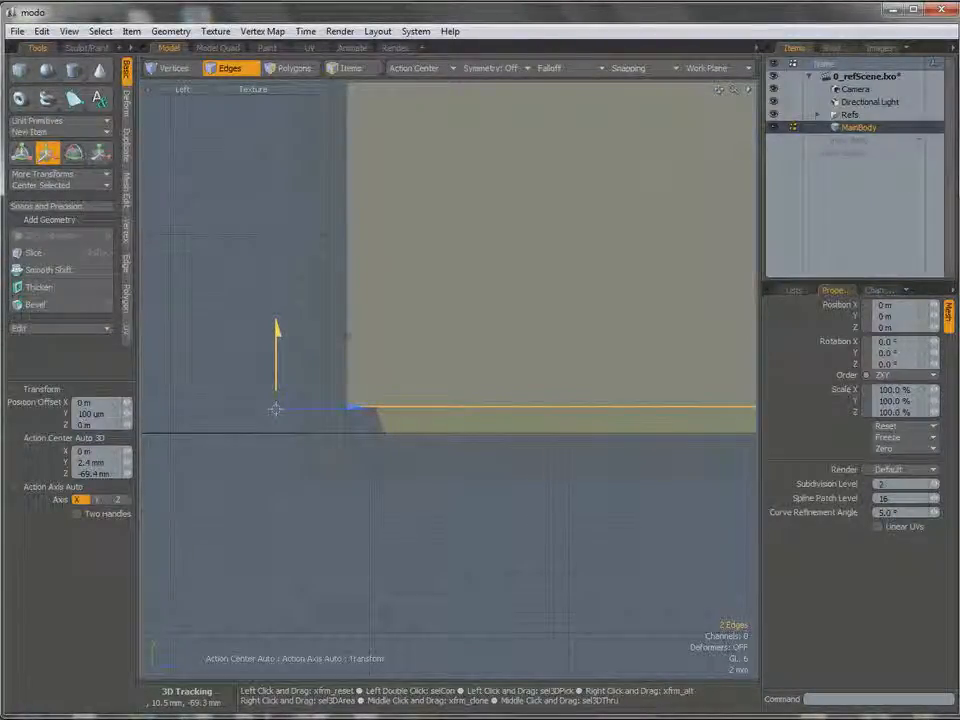
left_click_drag(508, 341, 439, 332, "ctrl+alt")
key("space")
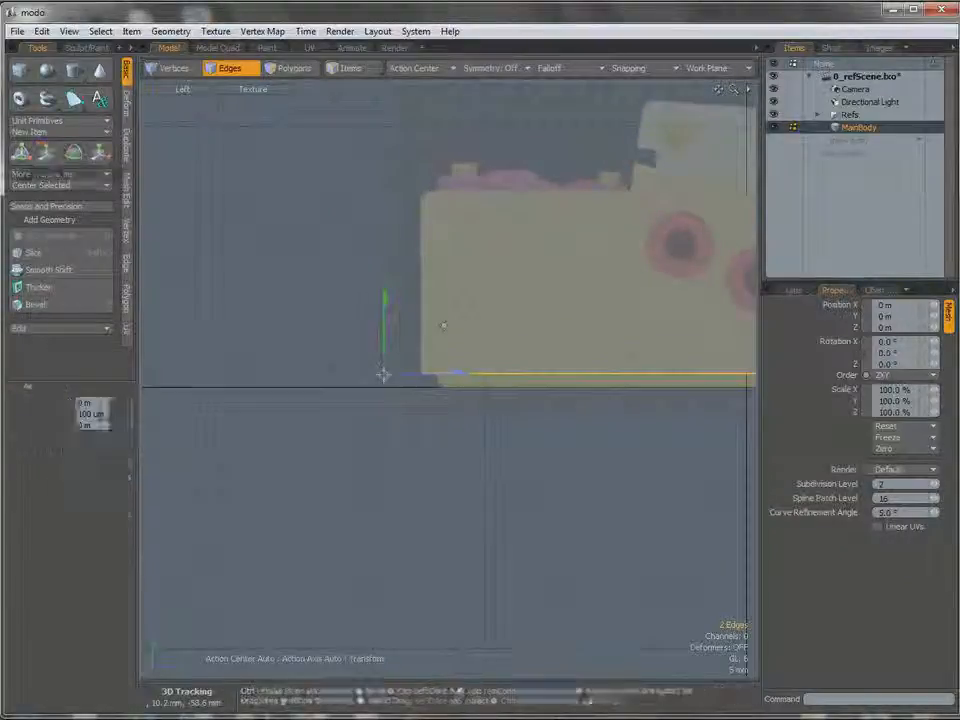
Move the vertex at the upper left tip of the raised body section about 0.95 mm along Z and 0.05 mm down in Y.
left_click_drag(404, 246, 342, 312, "alt+shift")
left_click_drag(373, 266, 406, 257, "ctrl+alt")
left_click_drag(362, 296, 130, 360, "ctrl+alt")
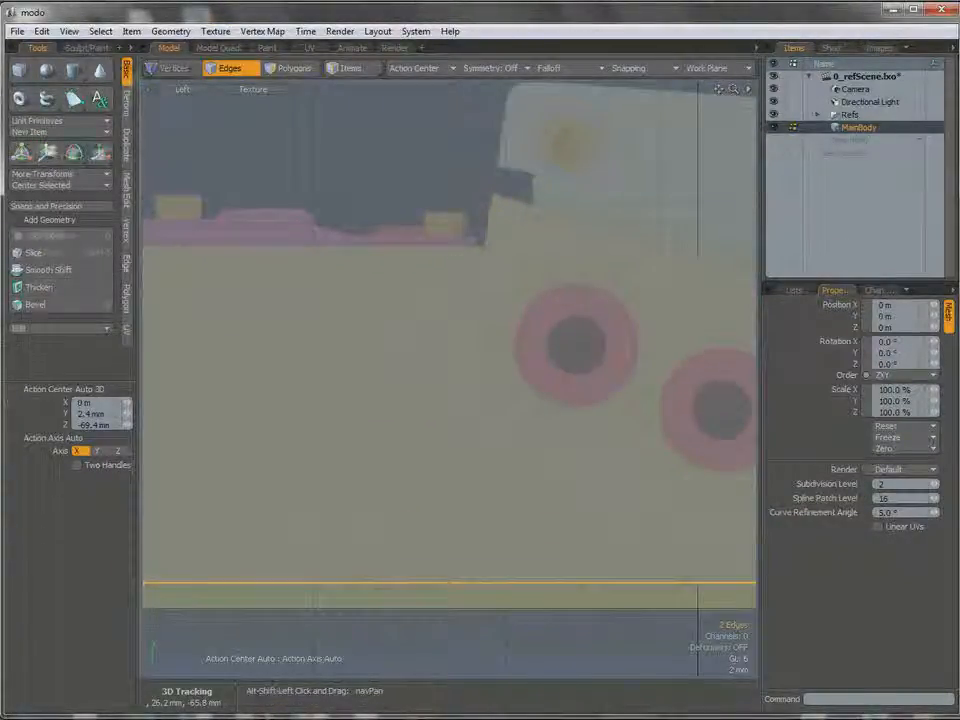
left_click_drag(492, 198, 497, 300, "alt+shift")
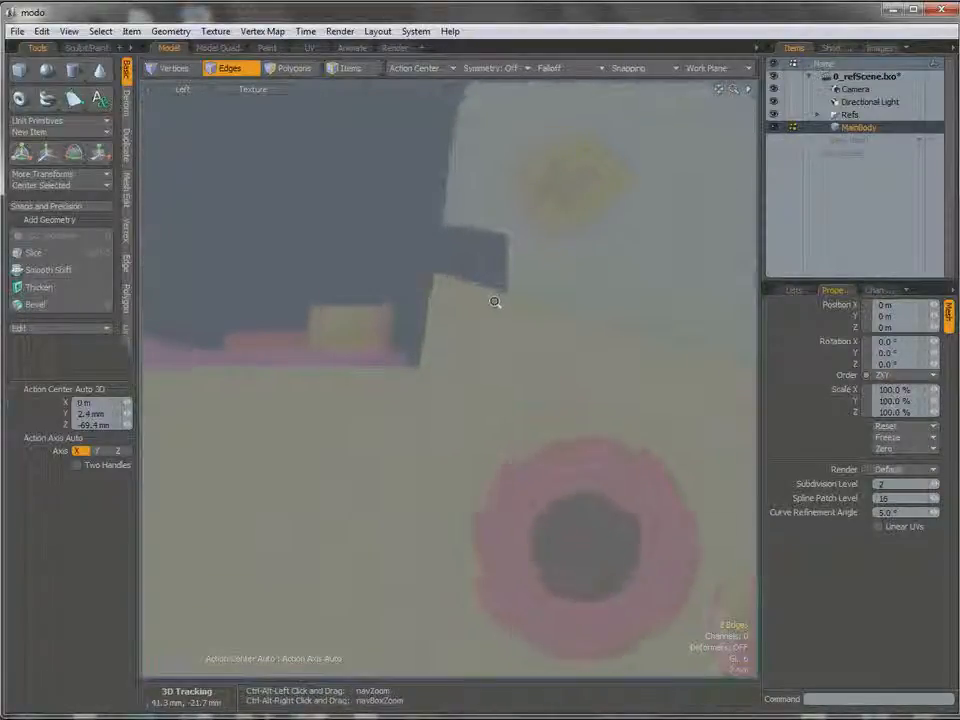
key("1")
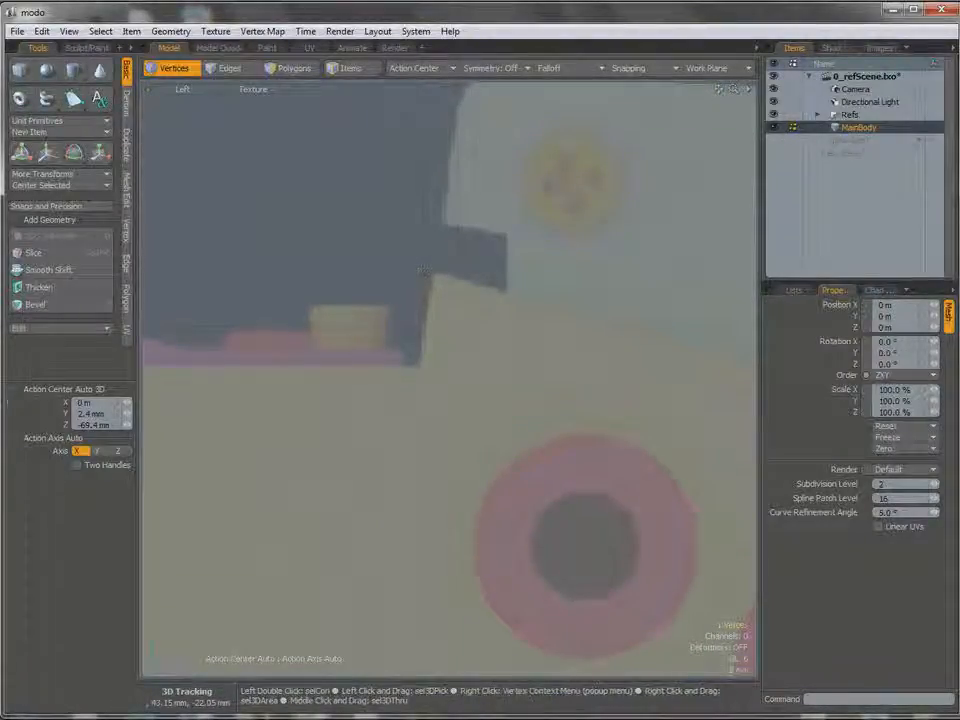
key("w")
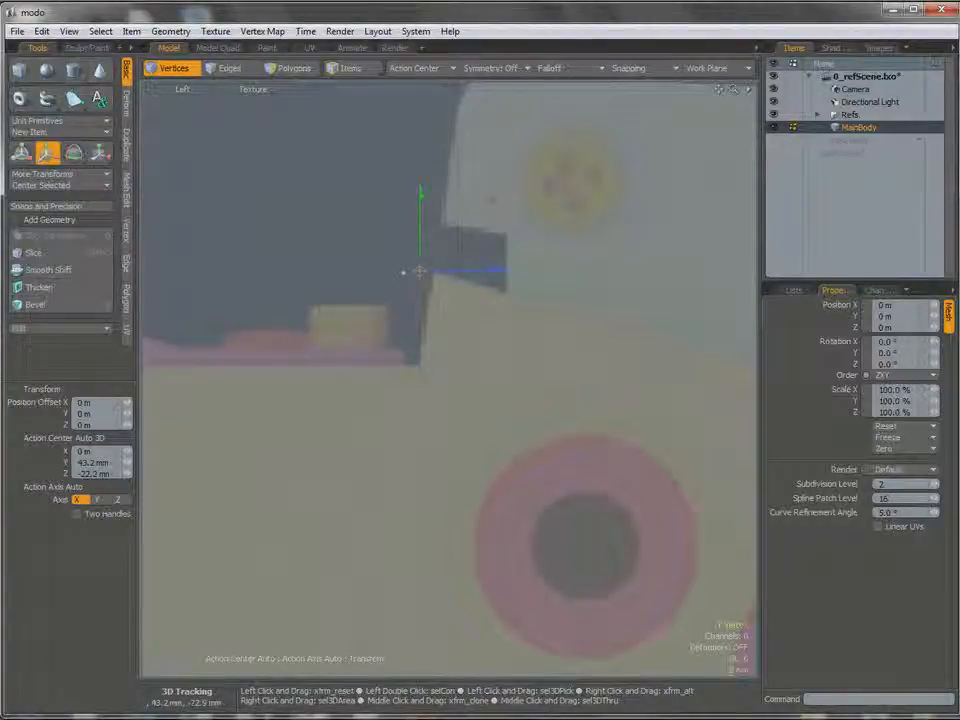
left_click_drag(491, 200, 453, 203)
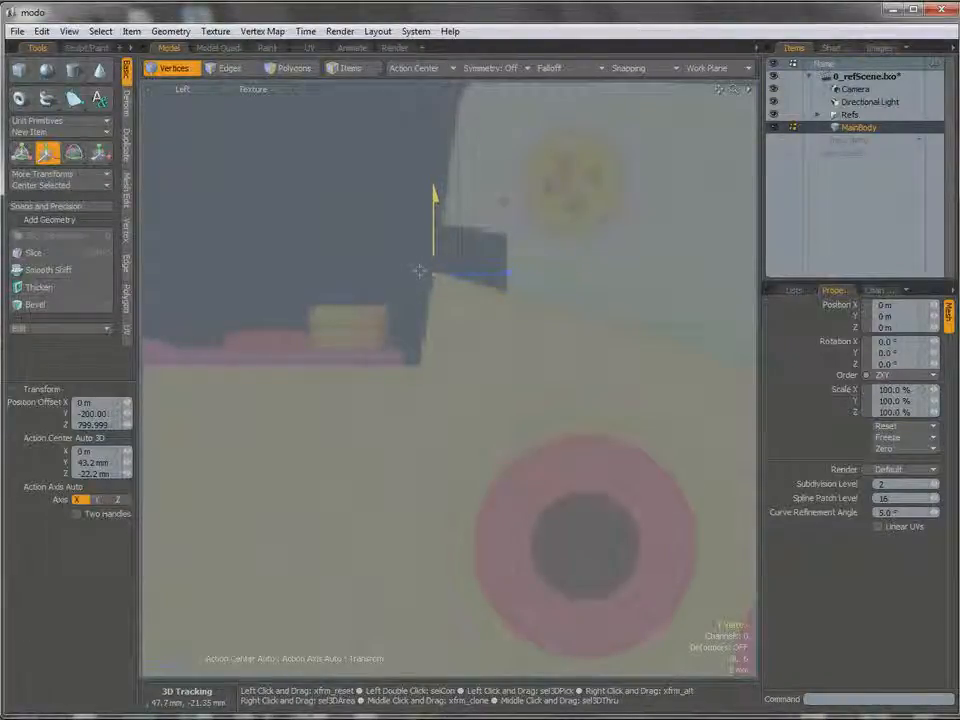
left_click_drag(505, 203, 509, 197)
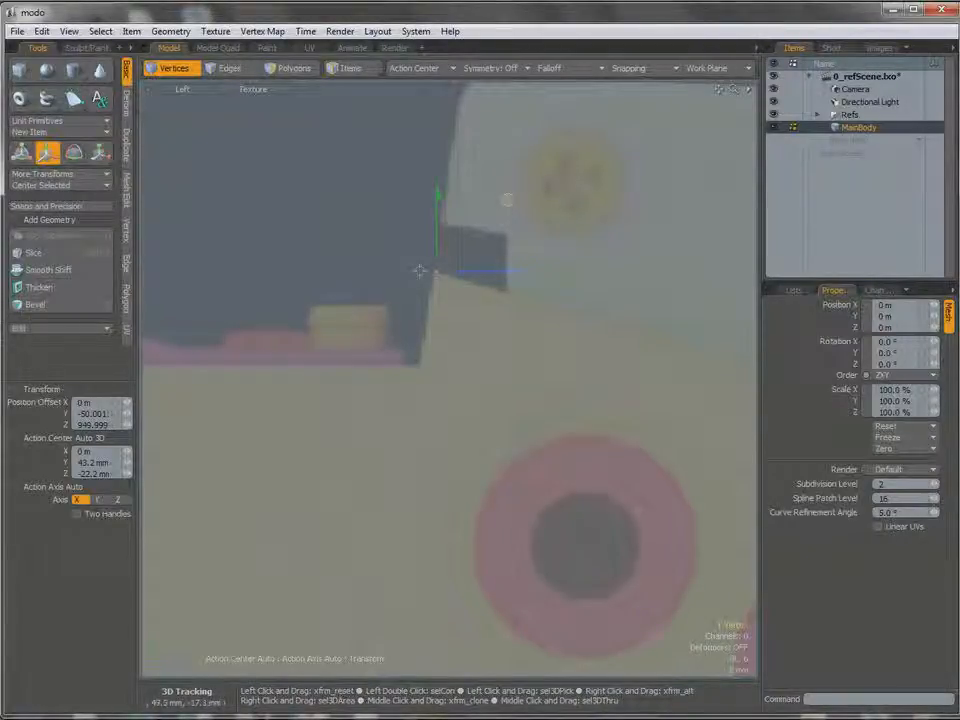
left_click_drag(506, 199, 514, 210)
Raise the upper edge of the left block about 50 um in Y to match the reference outline.
left_click_drag(439, 352, 499, 285, "alt+shift")
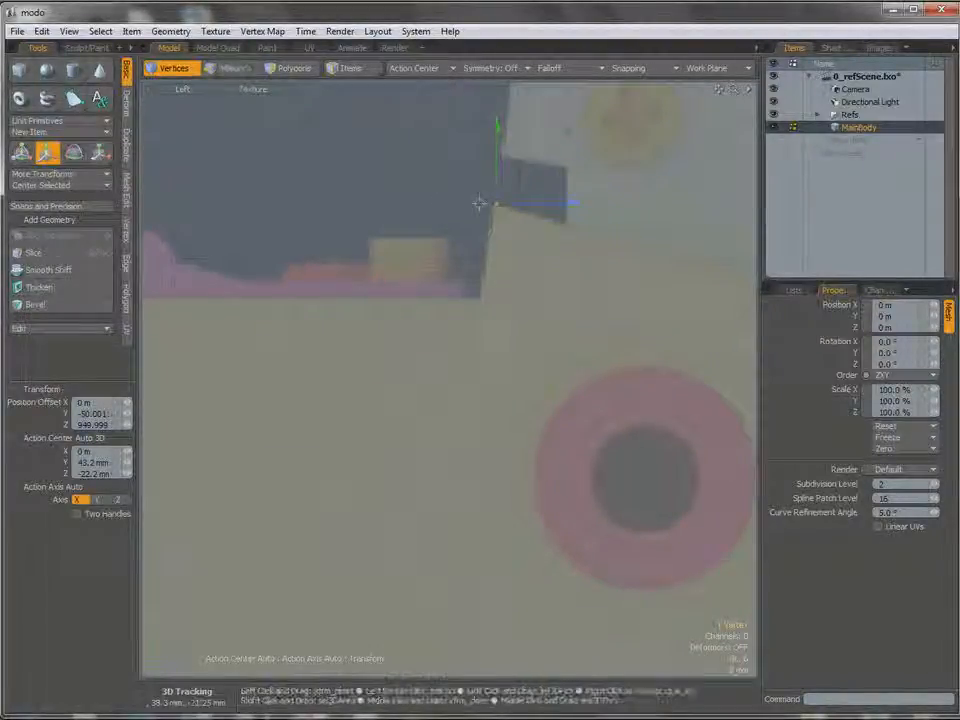
left_click_drag(391, 296, 467, 300, "alt+shift")
key("2")
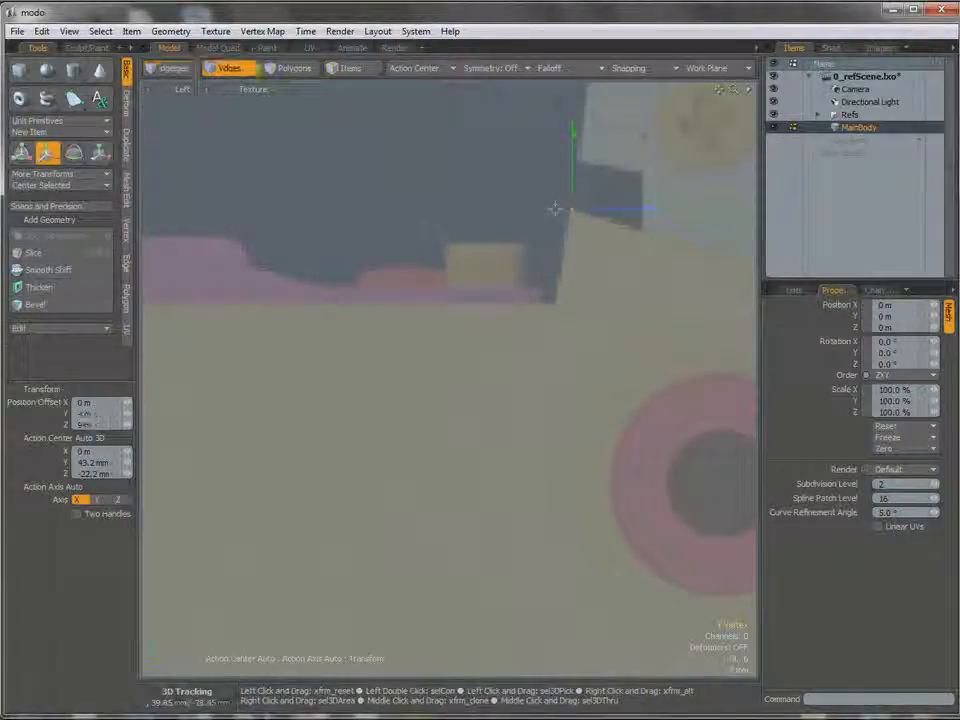
key("q")
left_click(489, 306)
key("w")
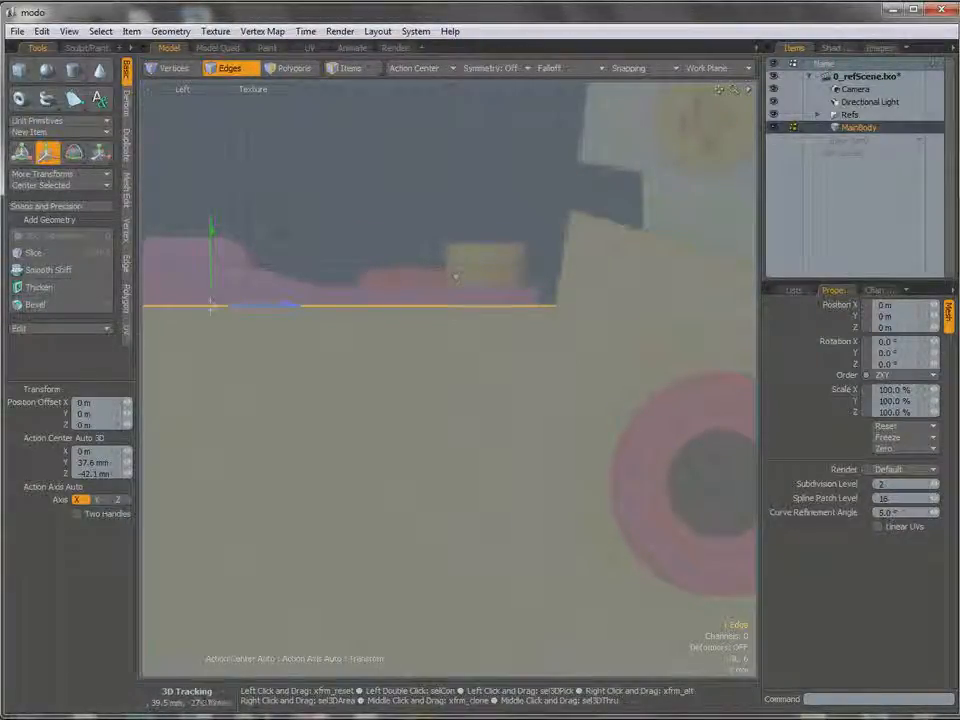
left_click(476, 279)
left_click_drag(478, 205, 478, 204)
Move the left block's outer vertical edge about -200 um along Z onto the reference outline.
left_click_drag(352, 248, 867, 174, "alt+shift")
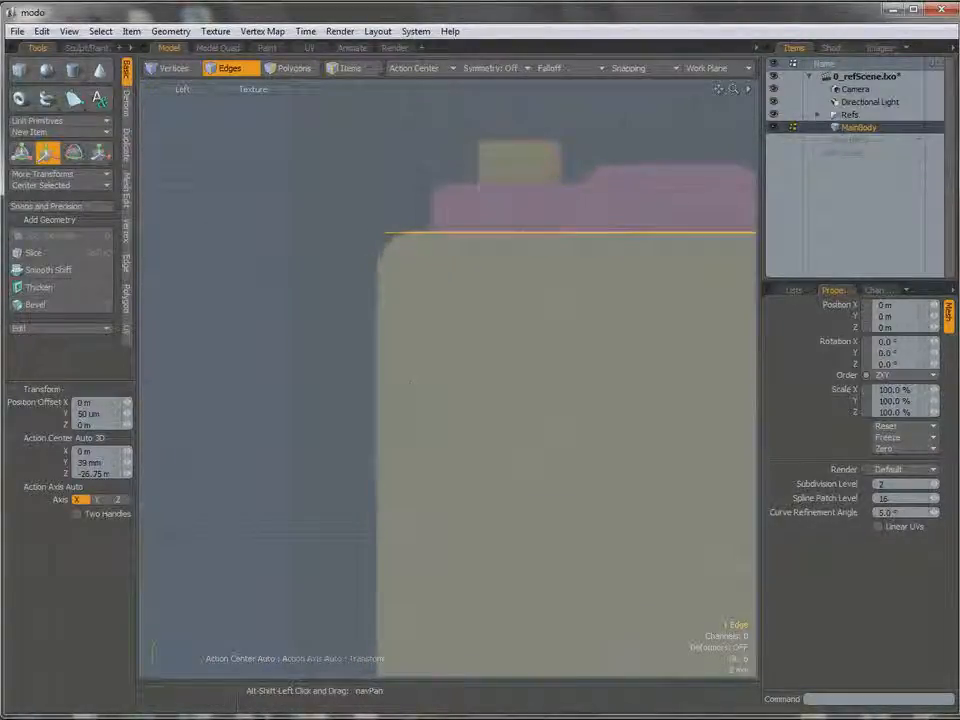
left_click_drag(357, 394, 362, 343, "alt+shift")
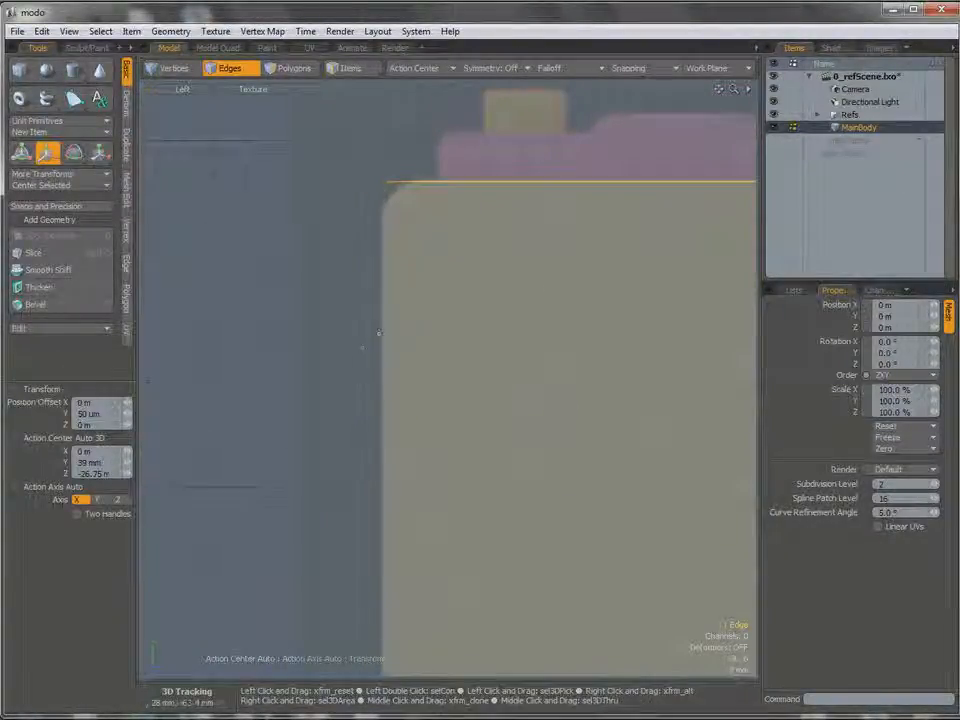
key("q")
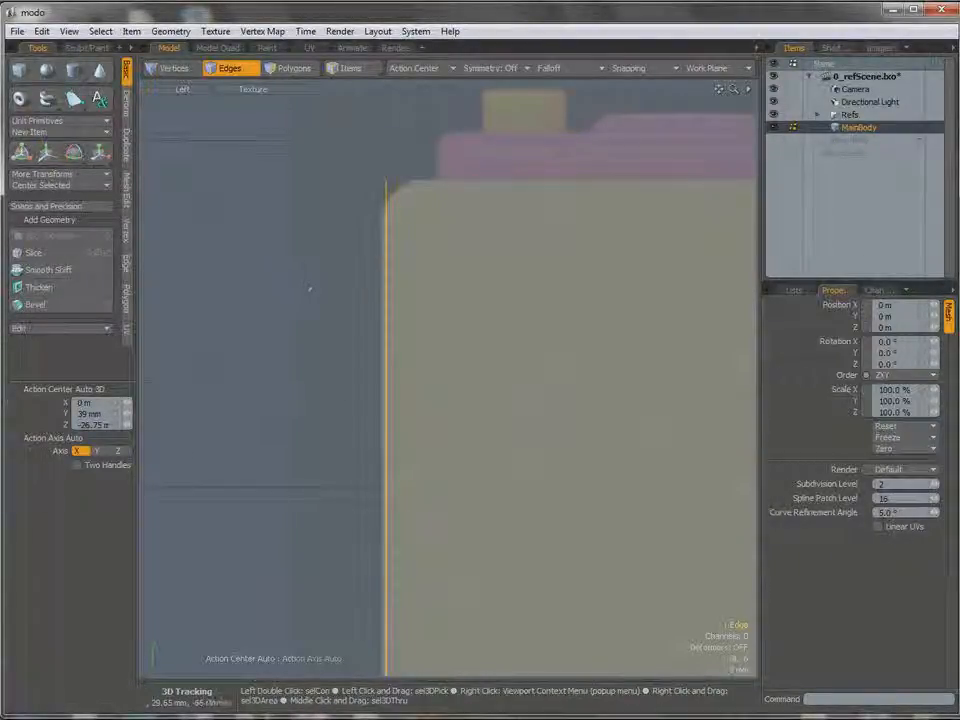
key("w")
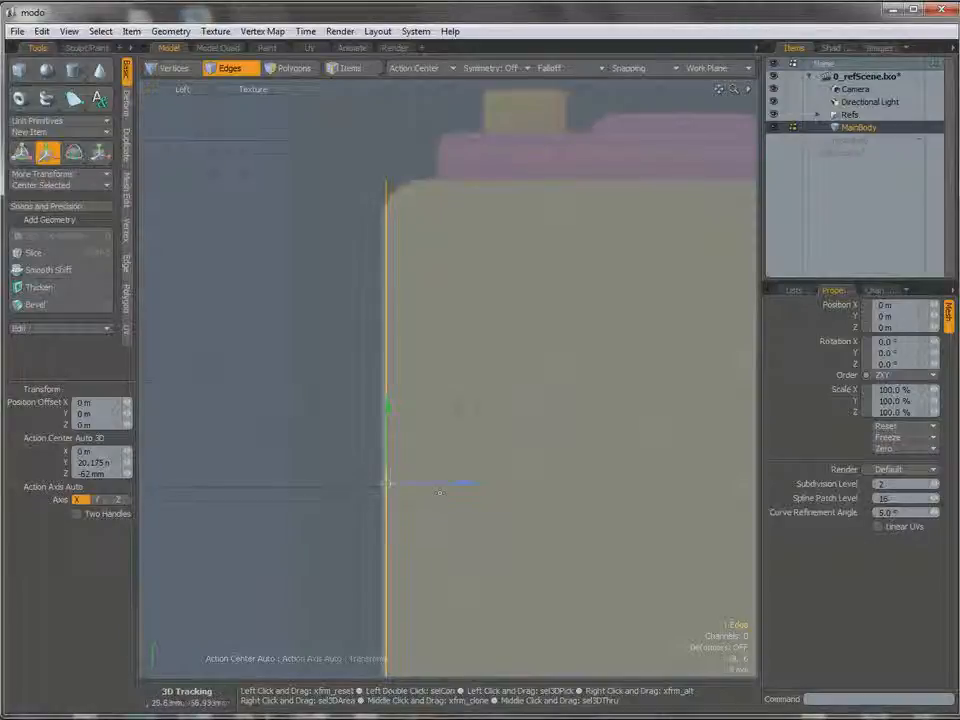
left_click_drag(453, 486, 448, 486)
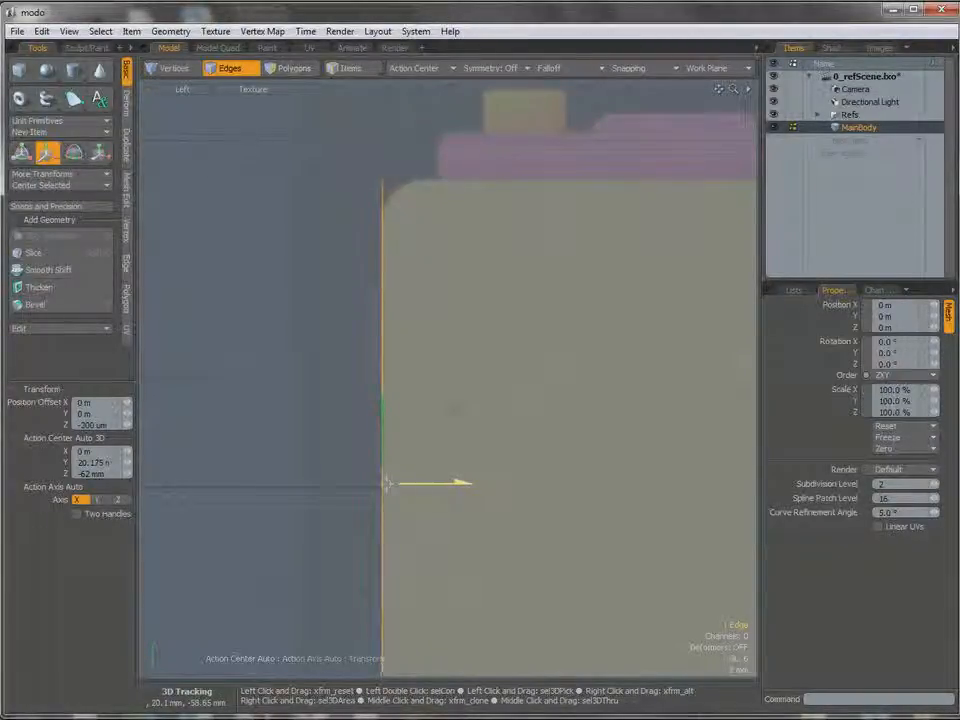
left_click_drag(507, 484, 465, 484, "ctrl+alt")
Move the short vertical edge at the body's far right end about 150 um up in Y.
left_click_drag(616, 639, 215, 359, "alt+shift")
left_click_drag(611, 414, 377, 408, "alt+shift")
left_click_drag(640, 400, 201, 443, "alt+shift")
left_click_drag(555, 292, 587, 309, "alt+shift")
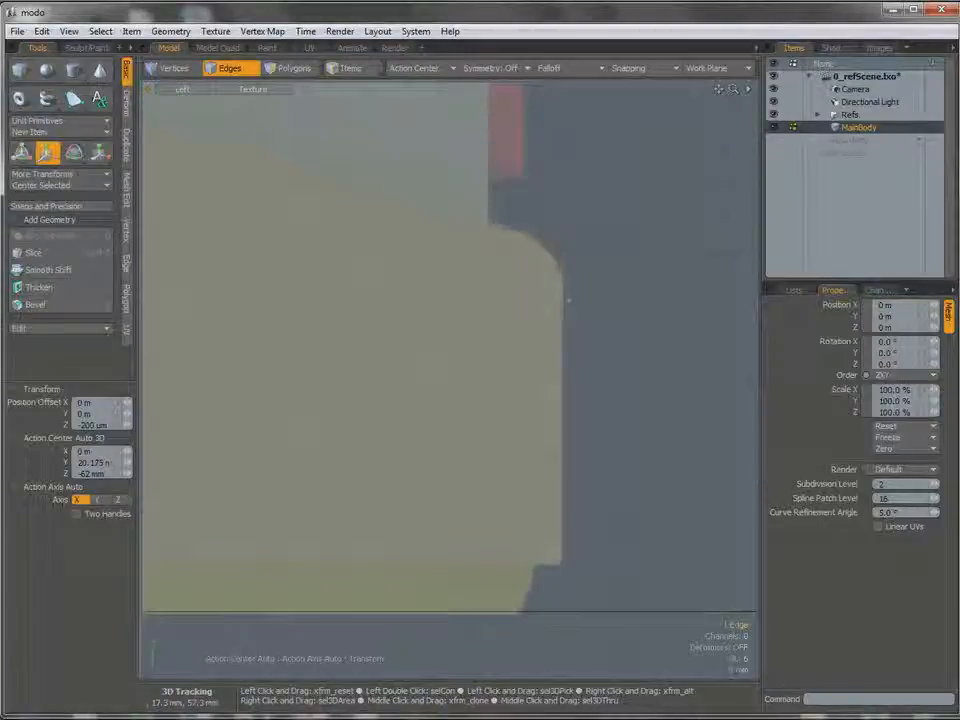
key("q")
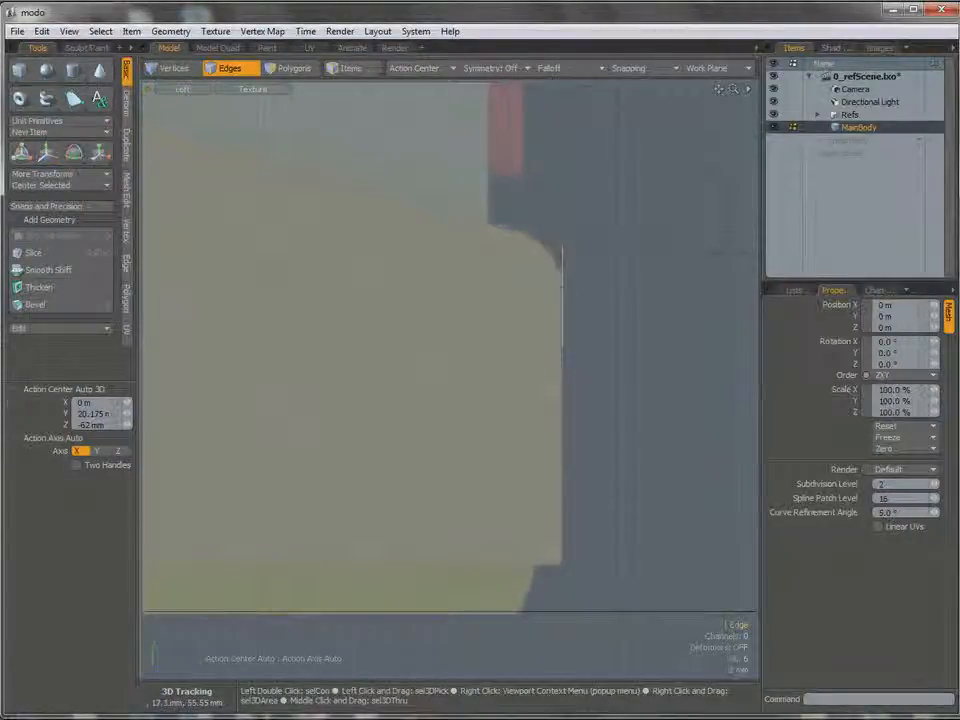
key("w")
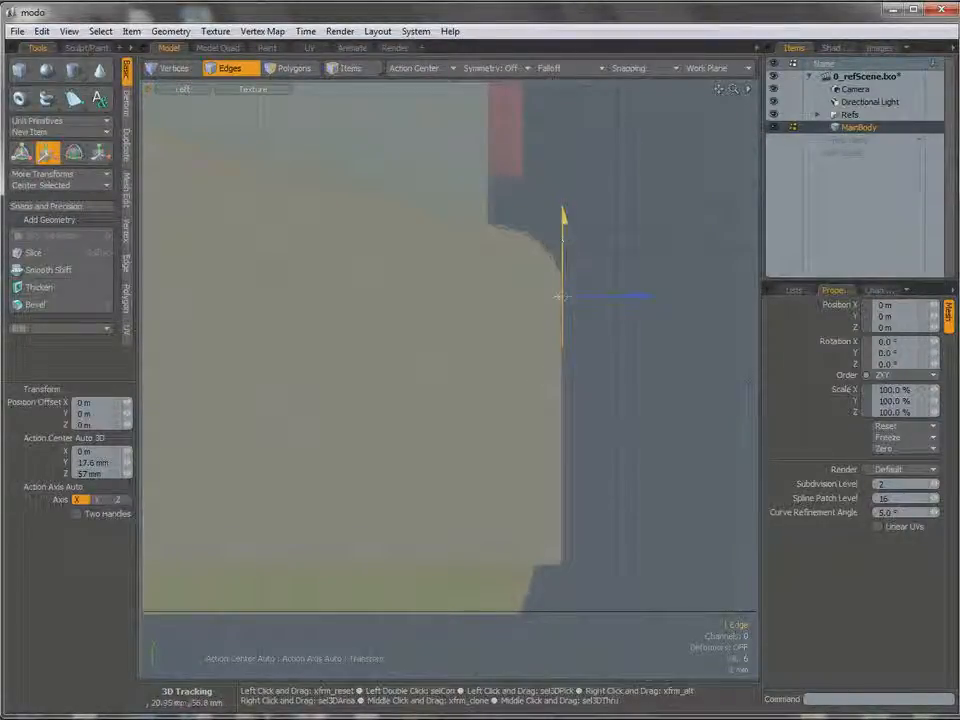
left_click_drag(563, 230, 563, 227)
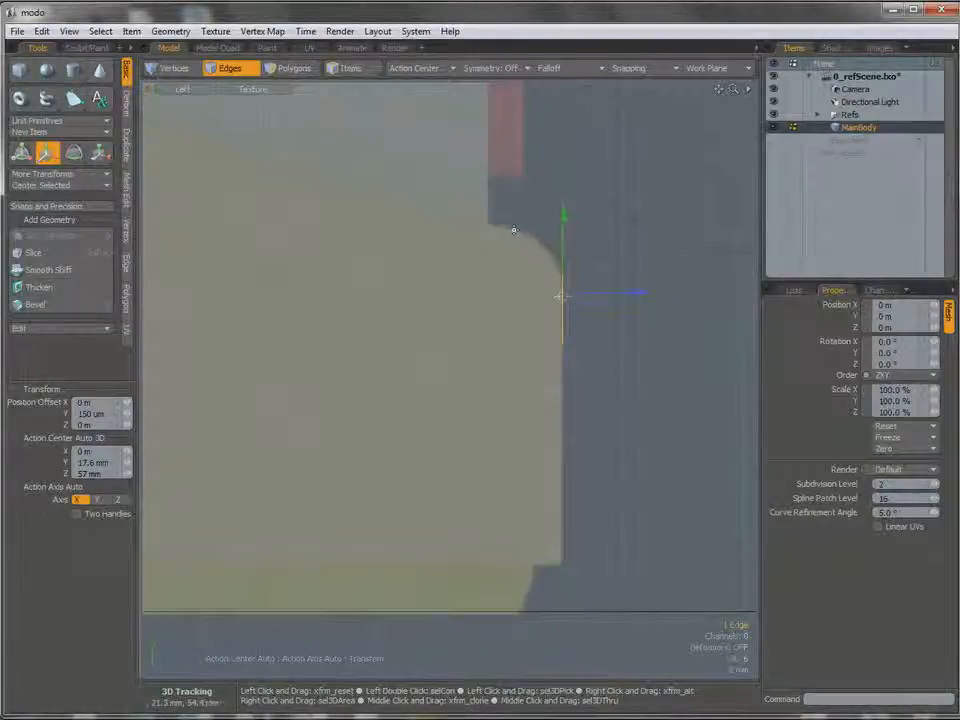
left_click_drag(563, 228, 567, 230)
key("q")
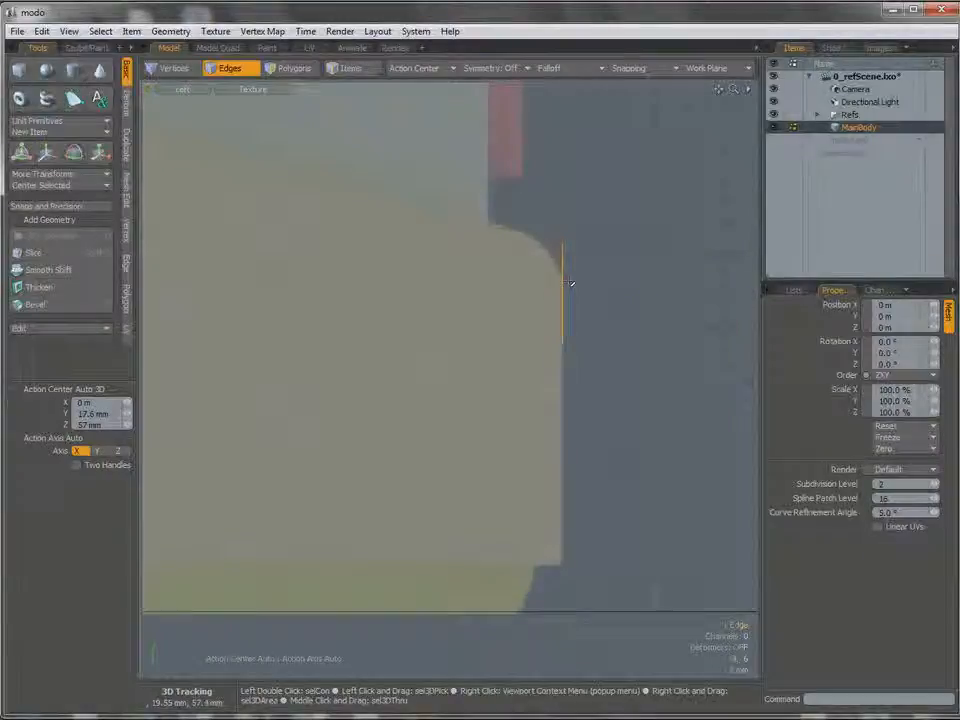
left_click_drag(572, 283, 578, 312, "ctrl+alt")
left_click_drag(490, 330, 505, 363, "alt")
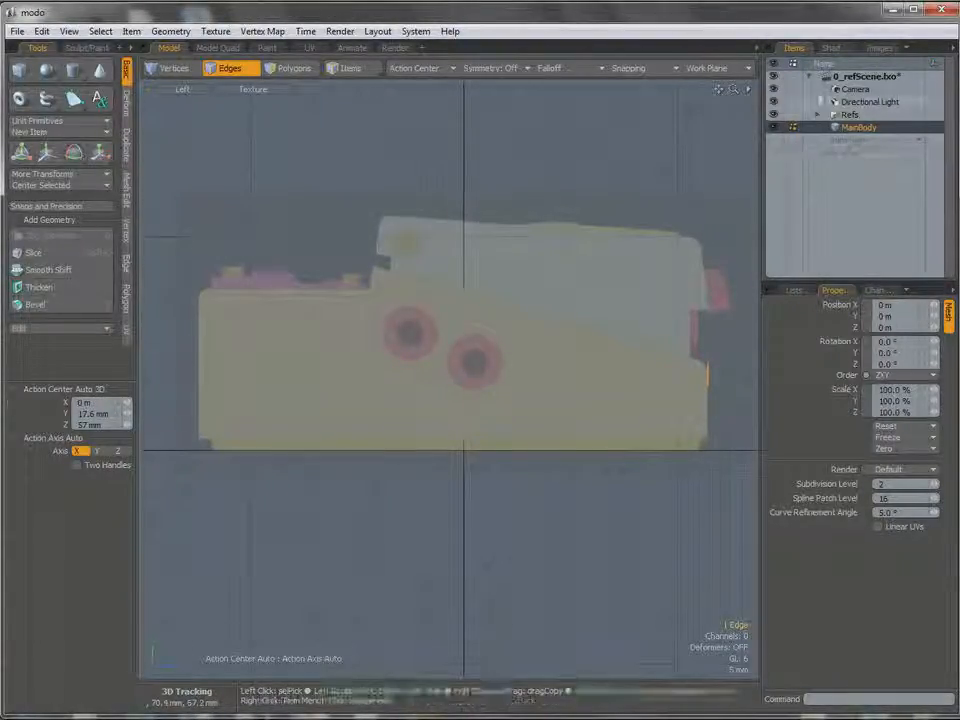
Add a new mesh item to the scene and rename it PedalTop.
left_click(855, 142)
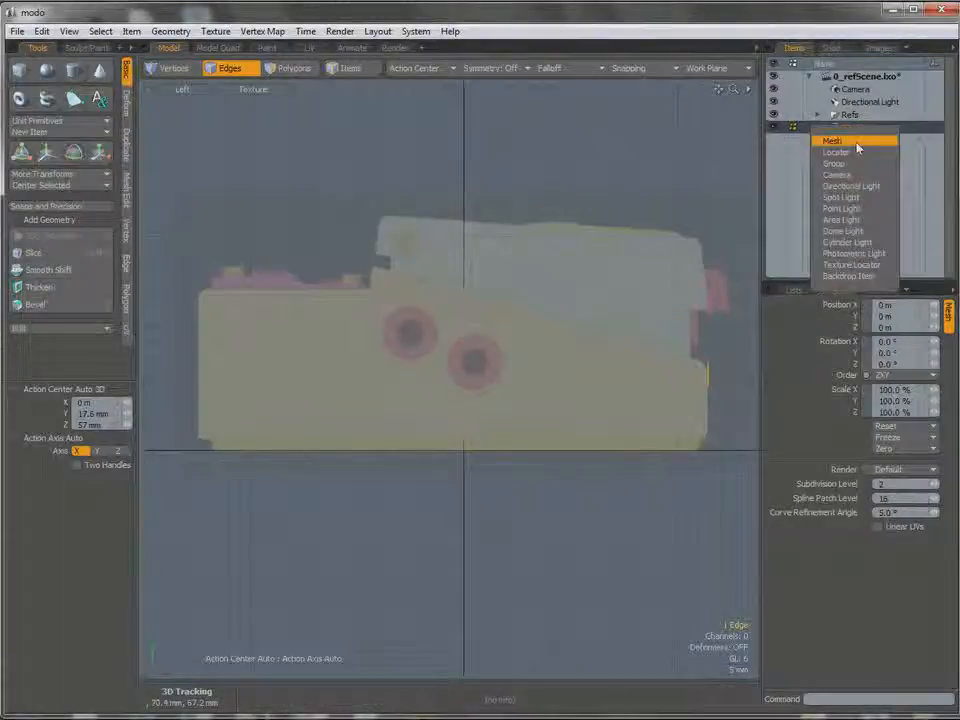
left_click(840, 142)
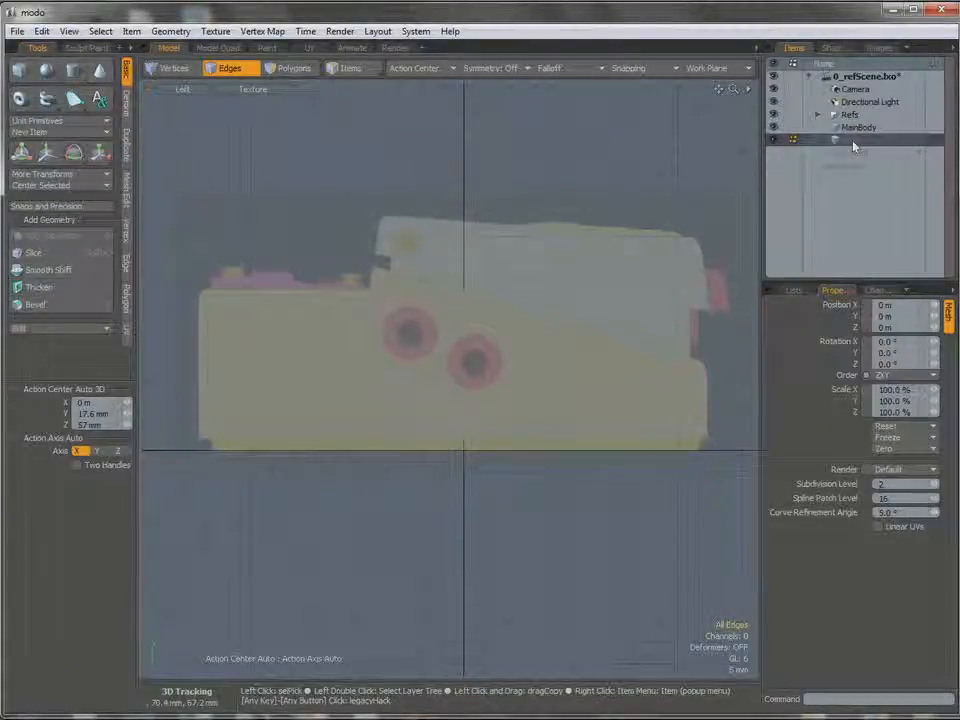
right_click(805, 139)
left_click(862, 147)
type("Peda")
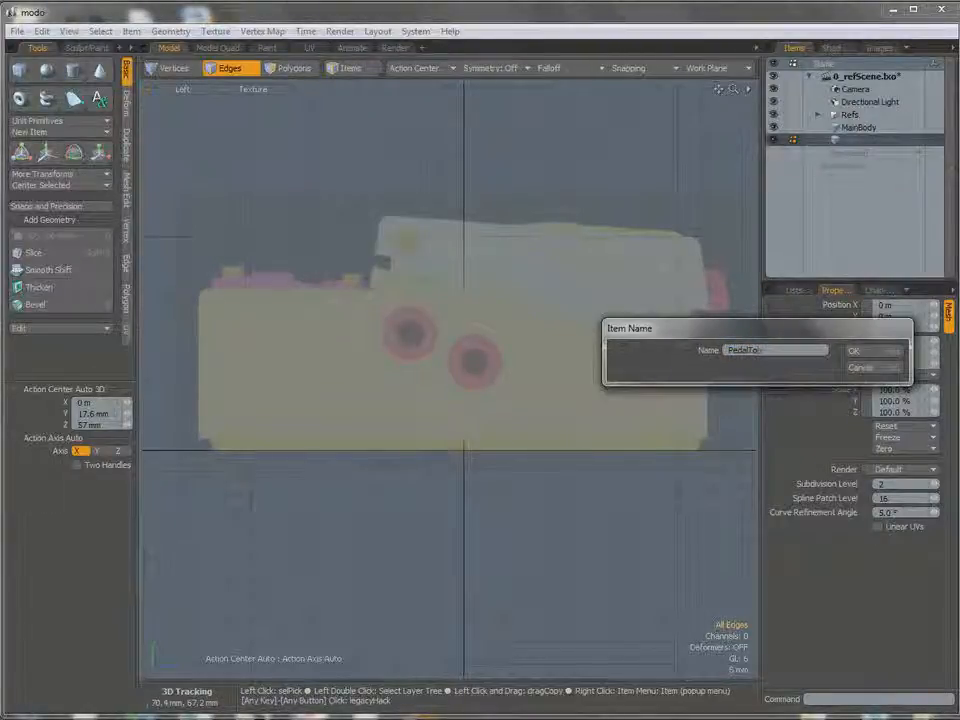
type("lTo")
key("Return")
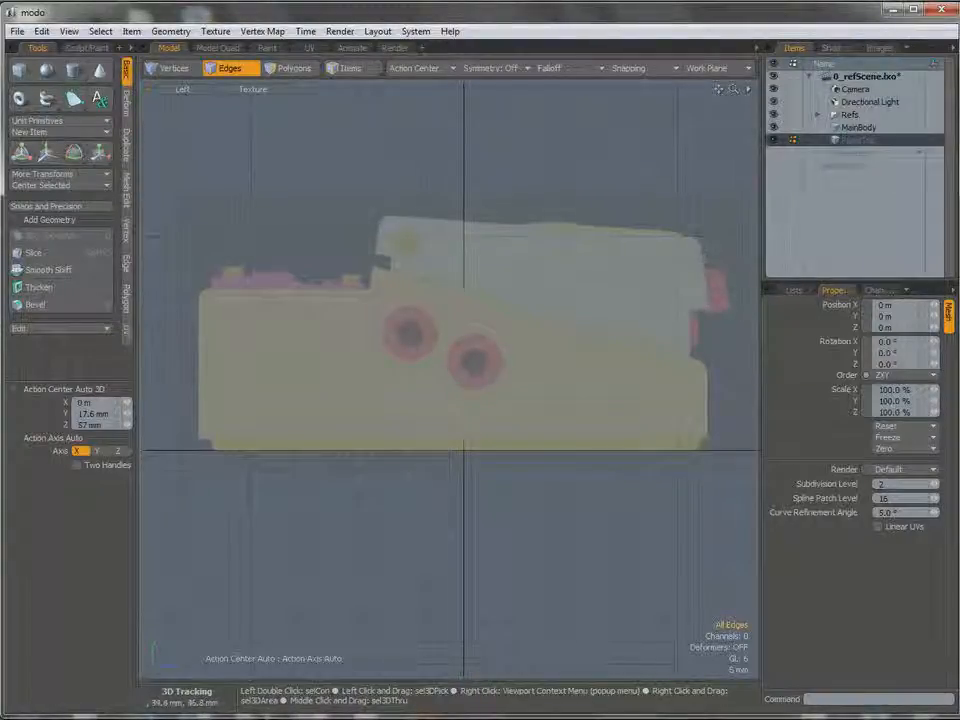
Start the Pen tool for drawing polygons in the PedalTop mesh in the Left view.
left_click_drag(422, 236, 435, 244, "alt")
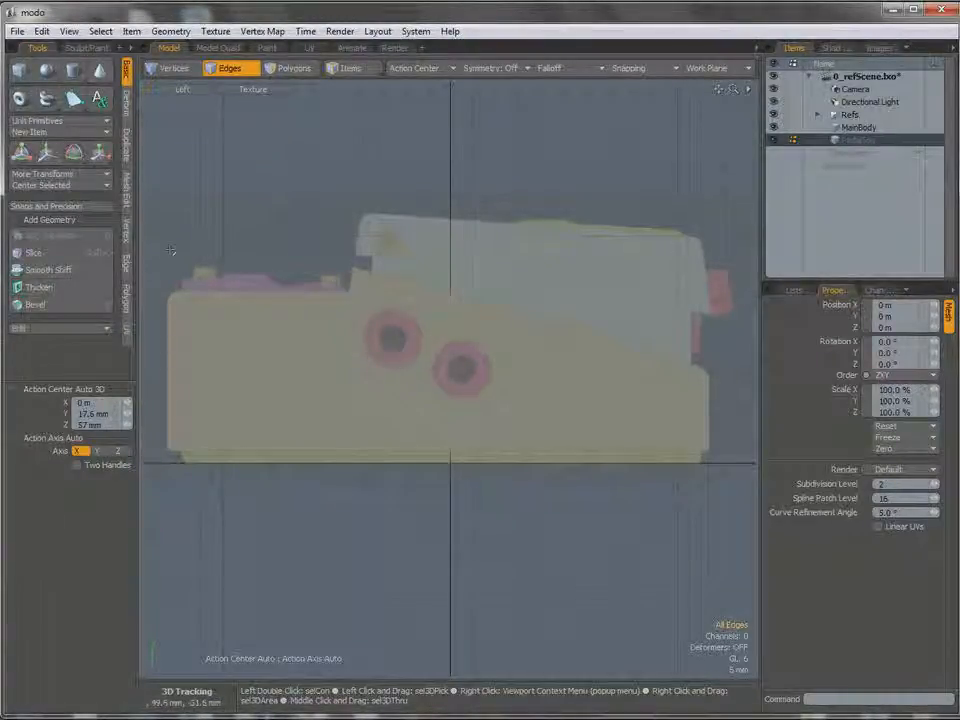
left_click(126, 300)
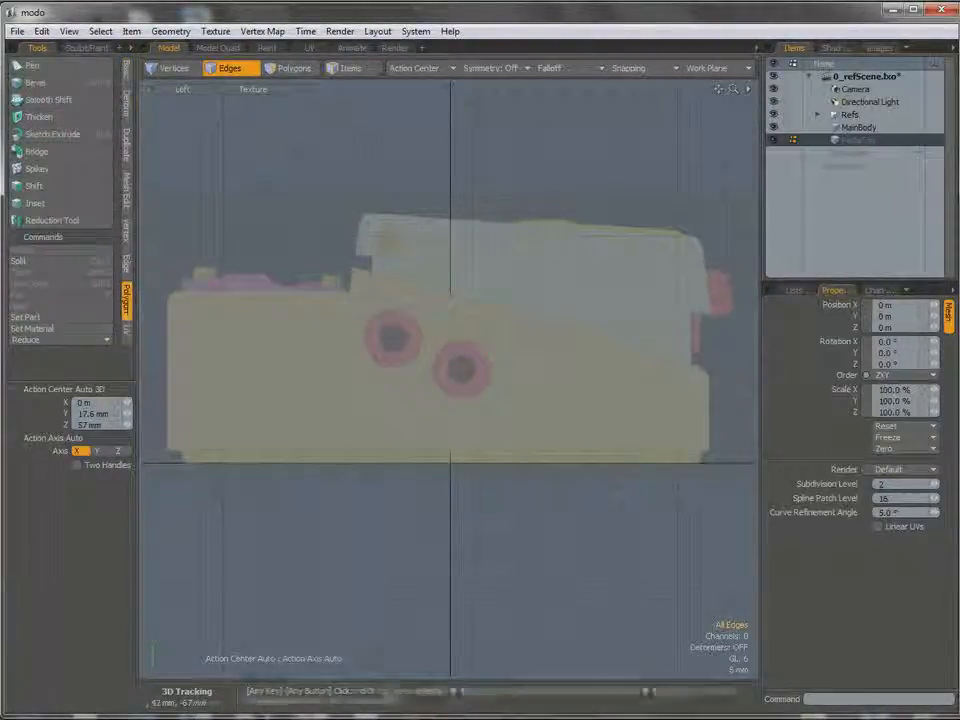
left_click(32, 66)
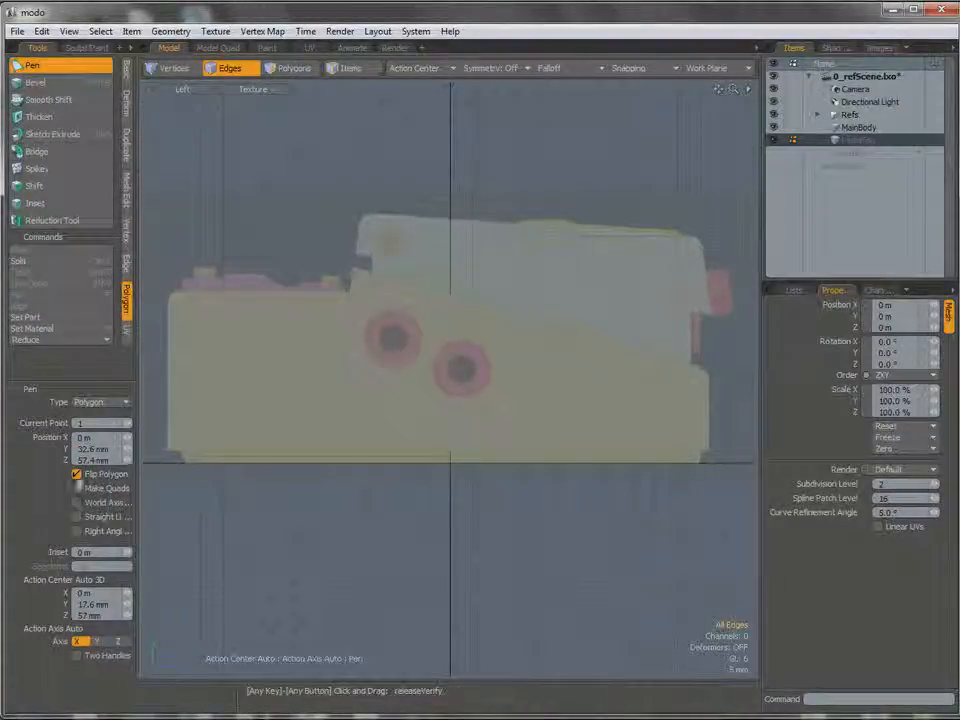
Try drawing a test quad about 30 by 17 mm above the pedal with Make Quads, World Axis, Straight Line and Right Angle enabled.
left_click(77, 533)
left_click(76, 517)
left_click(77, 503)
left_click(77, 489)
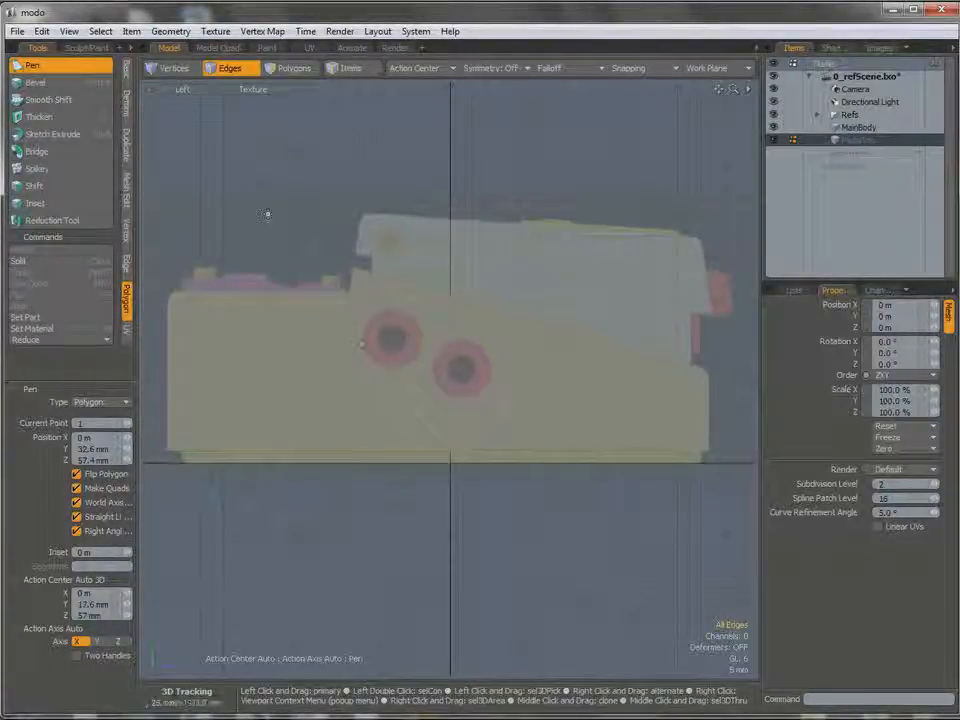
left_click(273, 229)
left_click(409, 148)
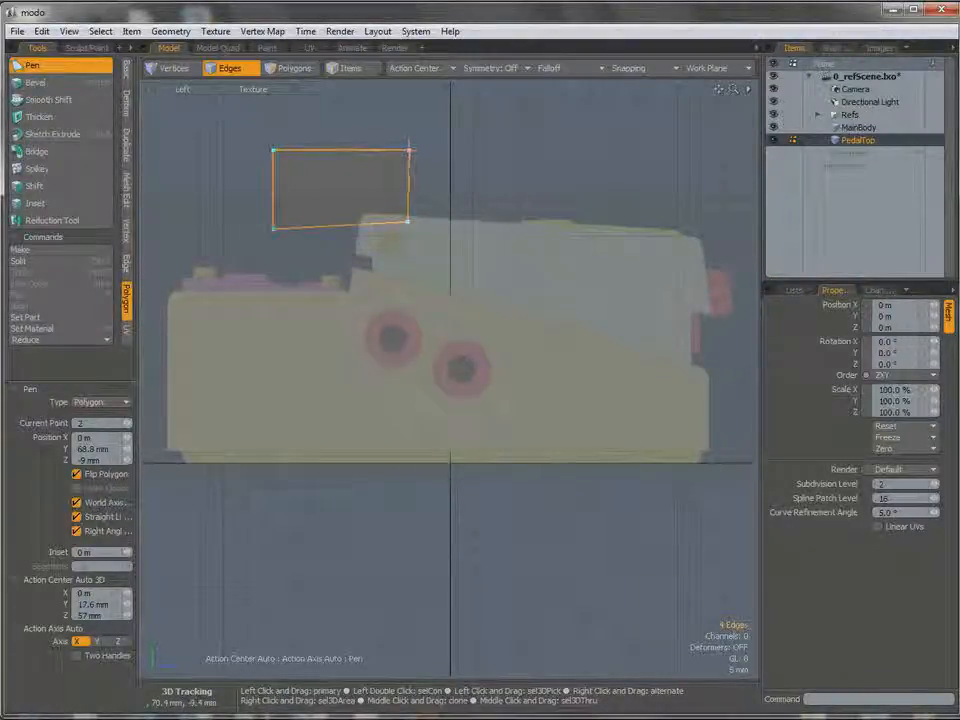
left_click(404, 229)
left_click_drag(404, 229, 409, 229)
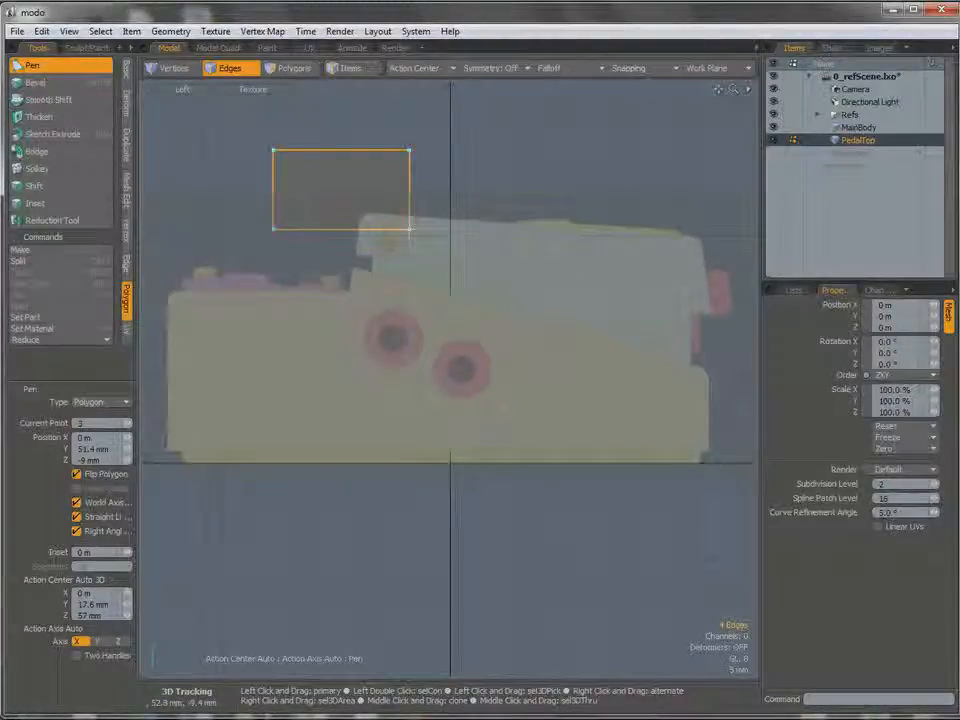
key("ctrl+z")
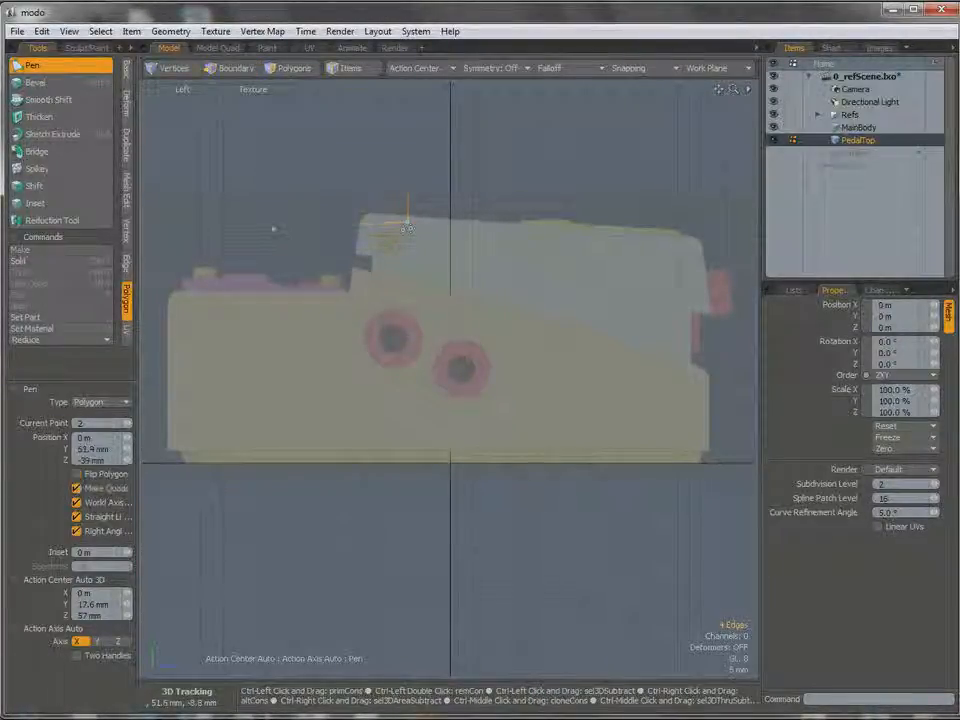
key("ctrl+z")
Try tracing the pedal top's side outline with the constrained Pen tool and undo all its points.
left_click(355, 254)
left_click(363, 212)
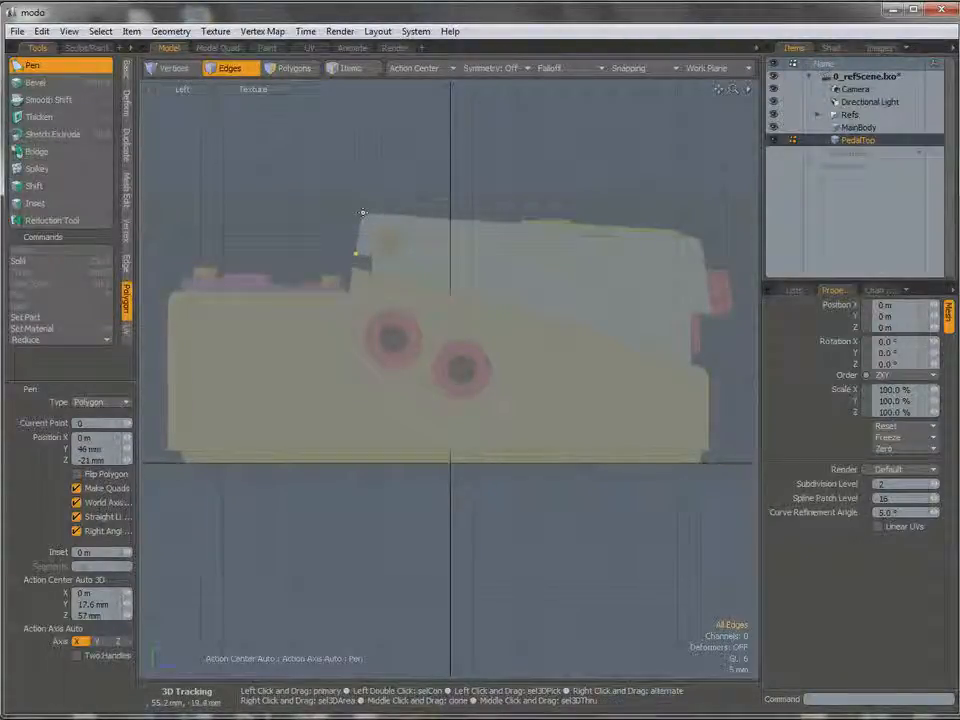
left_click(697, 239)
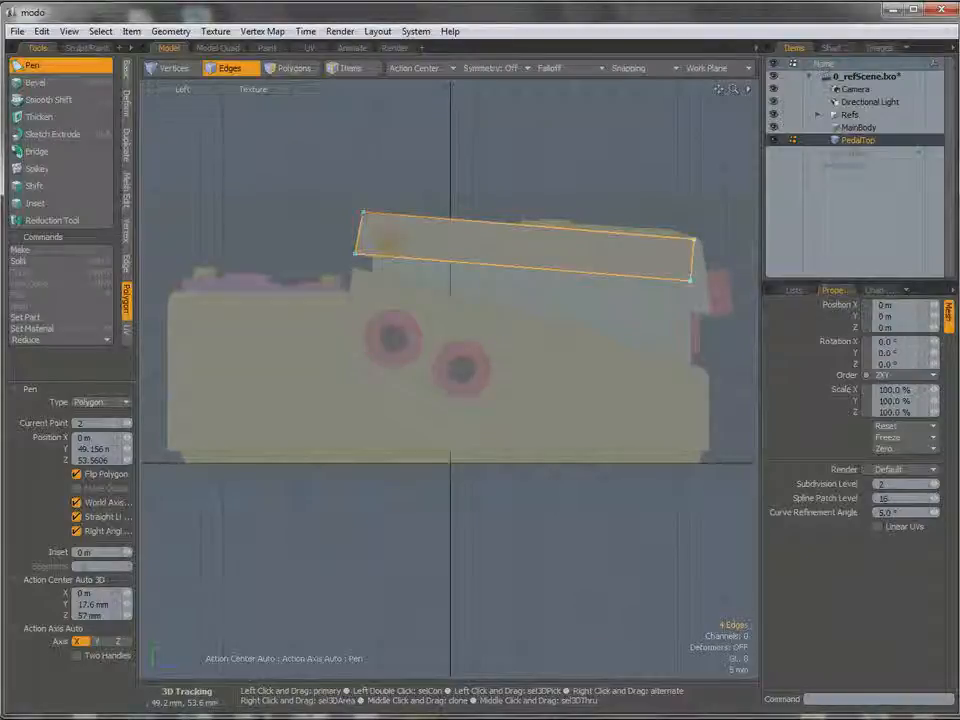
left_click_drag(690, 281, 694, 330)
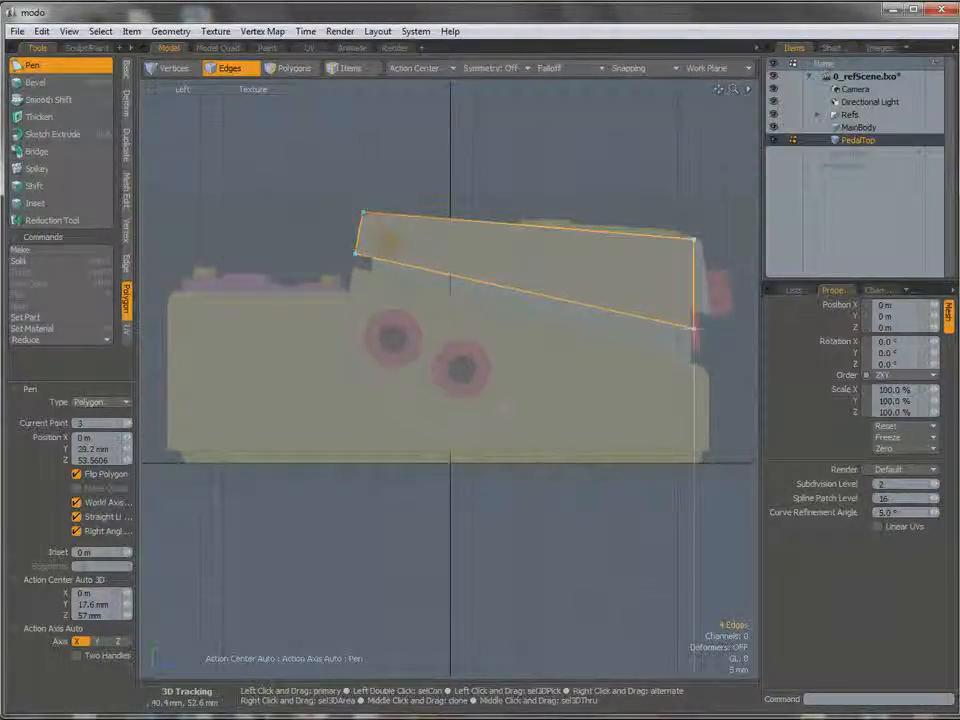
key("ctrl+z")
key("ctrl+z")
key("ctrl+z")
key("ctrl+z")
key("ctrl+z")
key("ctrl+z")
key("ctrl+z")
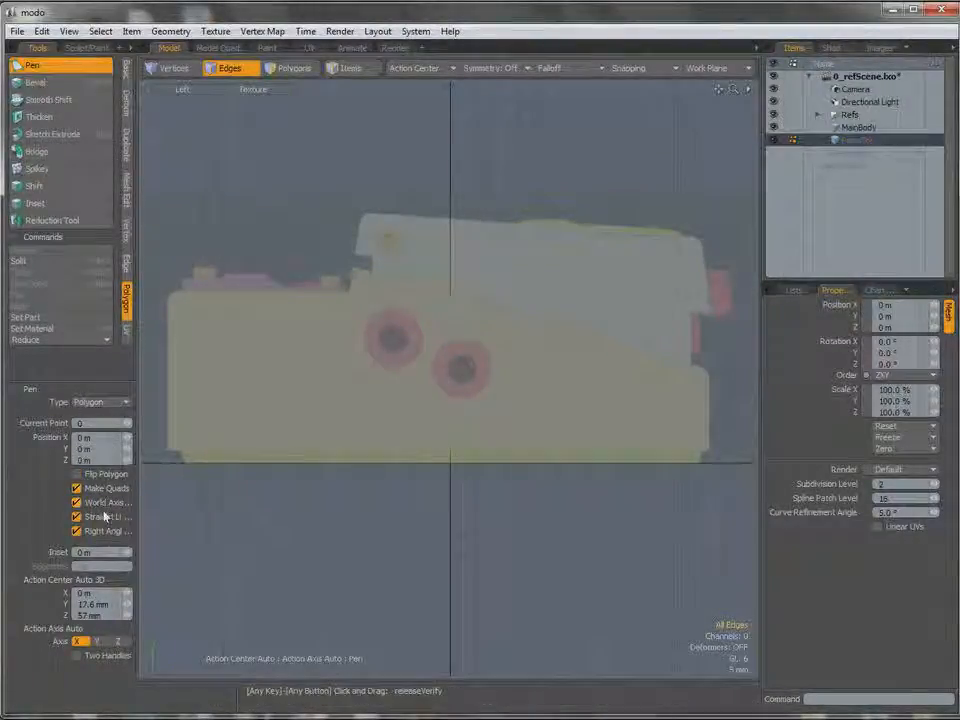
Turn off Make Quads and the three Pen constraints, and trace the pedal top's side outline as a quad about 78 mm long.
left_click(77, 531)
left_click(77, 489)
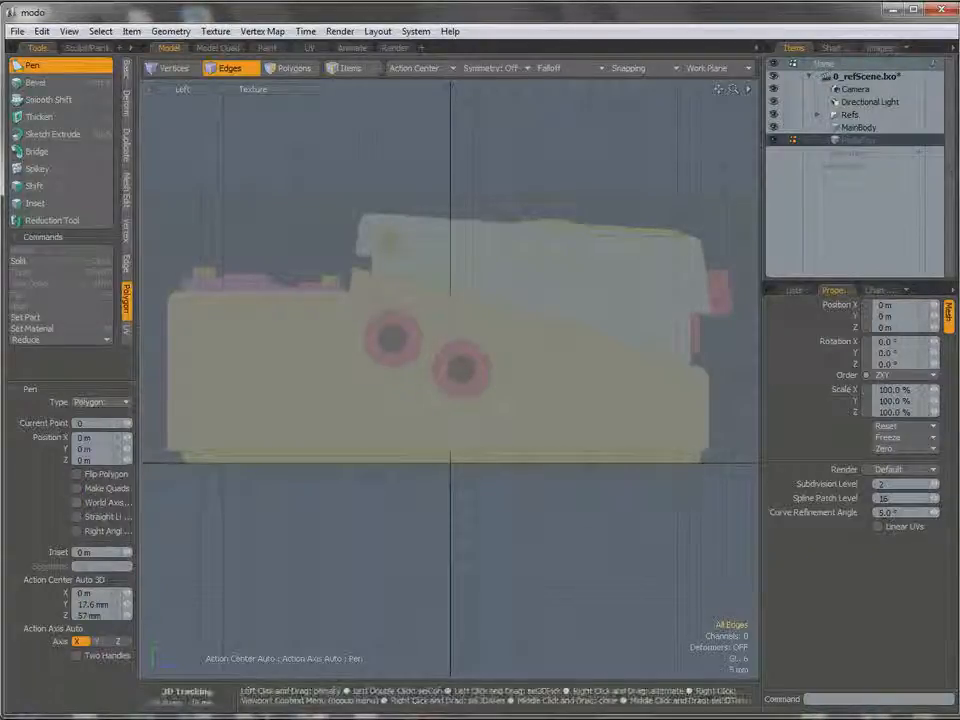
left_click(356, 253)
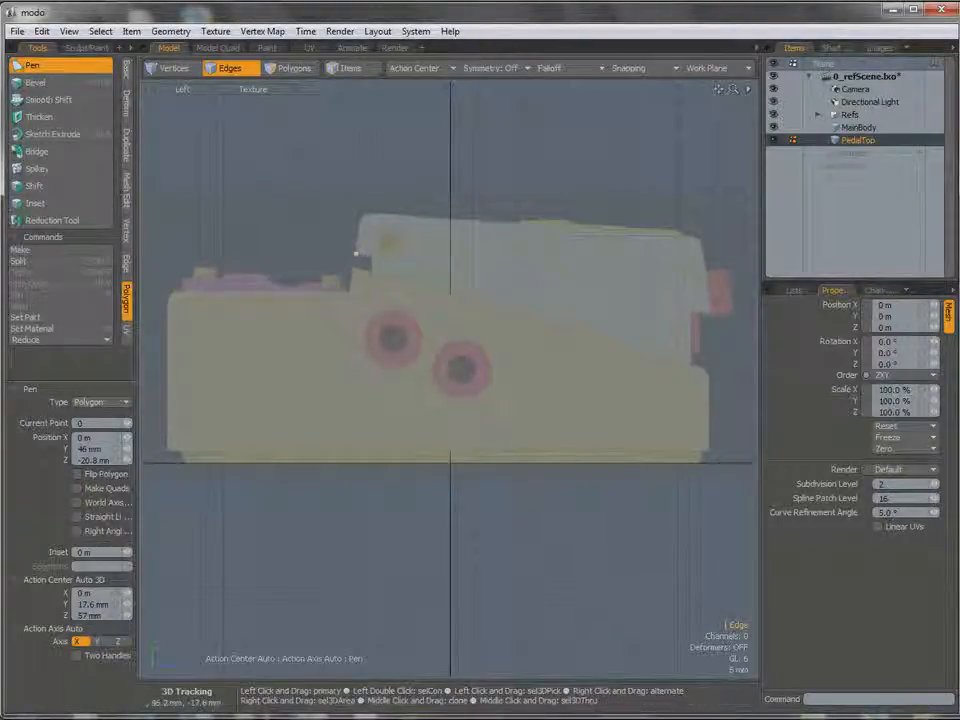
scroll(372, 202, "up", 2)
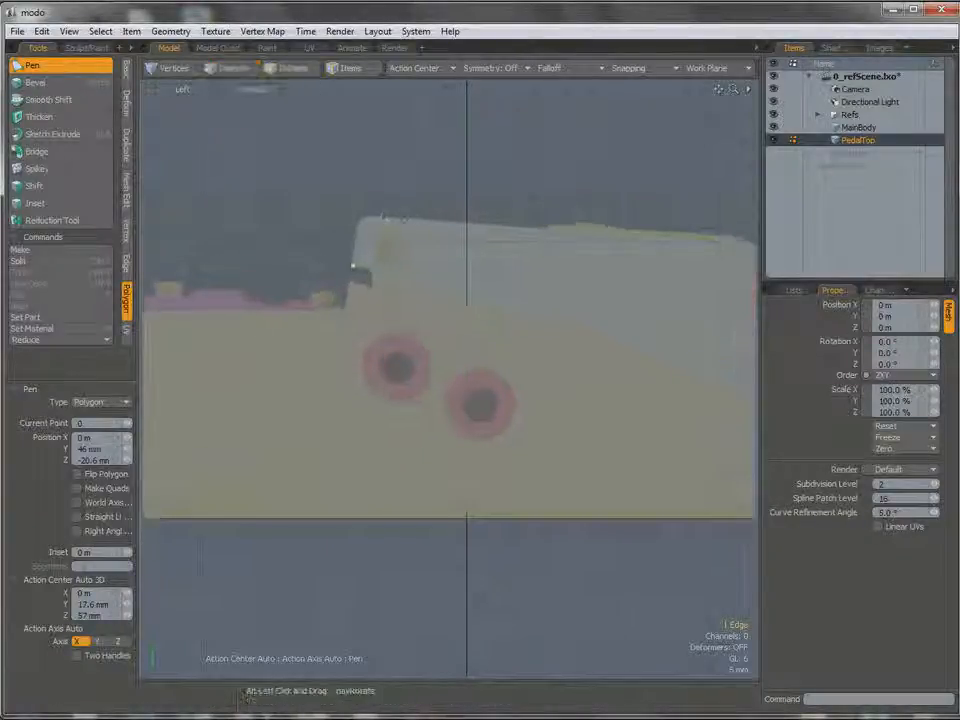
left_click_drag(372, 203, 309, 208, "alt+shift")
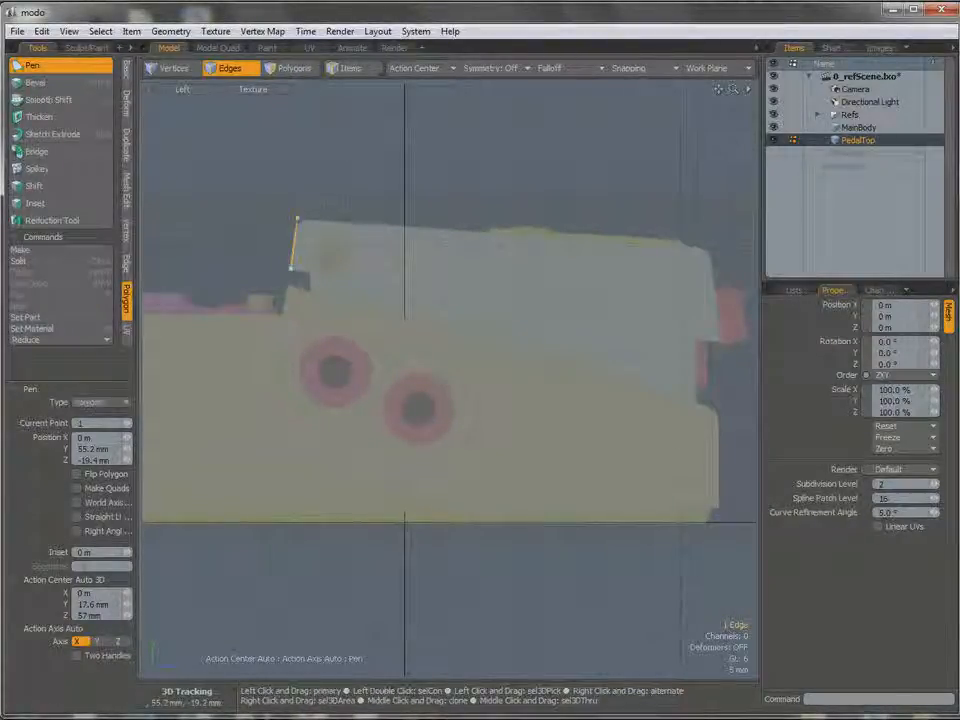
left_click(707, 247)
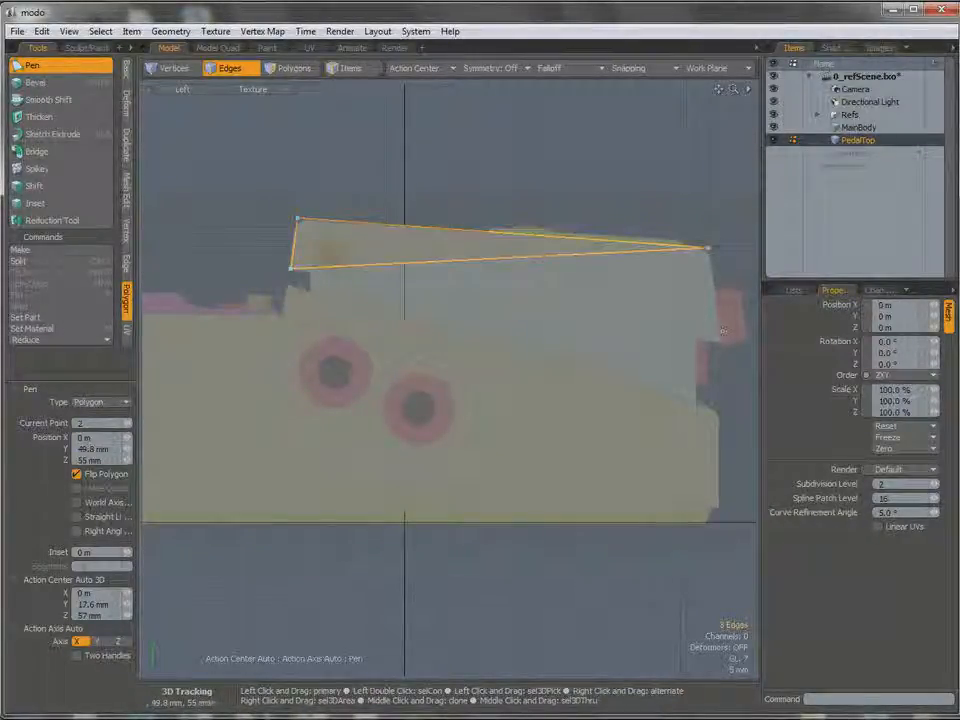
left_click(720, 344)
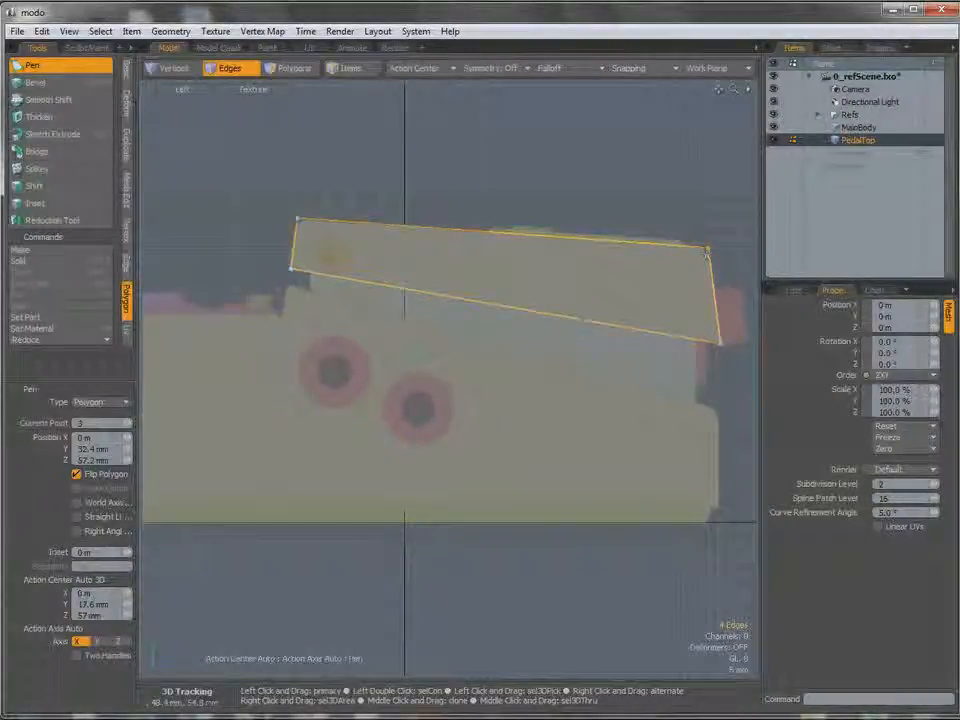
Nudge the quad's corners onto the reference: upper right Y 50, Z 54.8 mm; lower right Y 32.6, Z 57.4 mm; upper left Y 55, Z -19.8 mm.
left_click(708, 249)
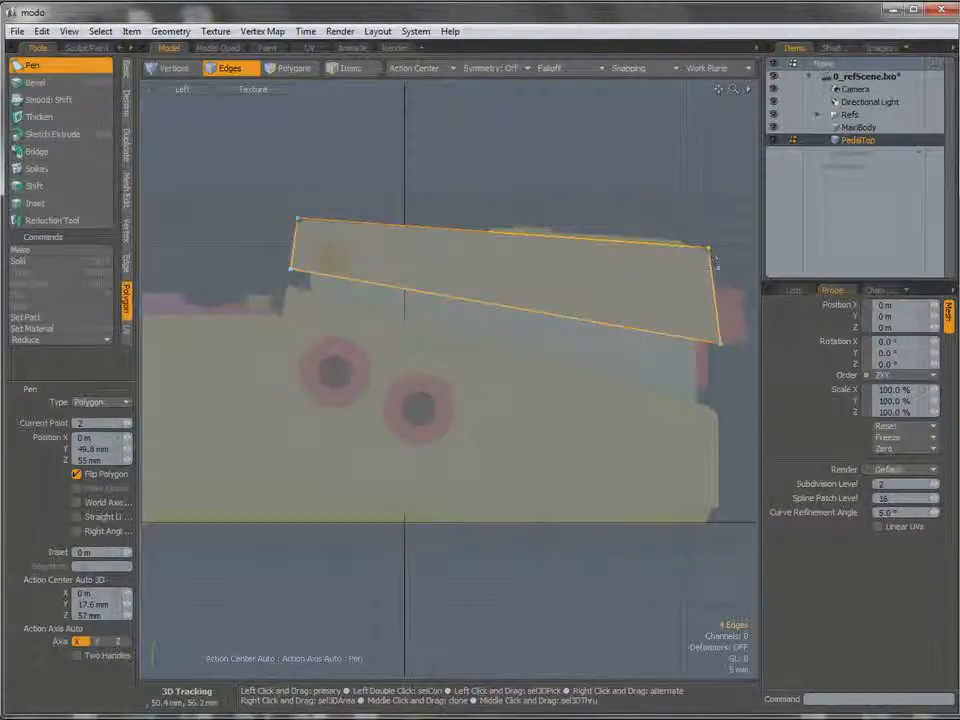
left_click_drag(711, 257, 707, 247)
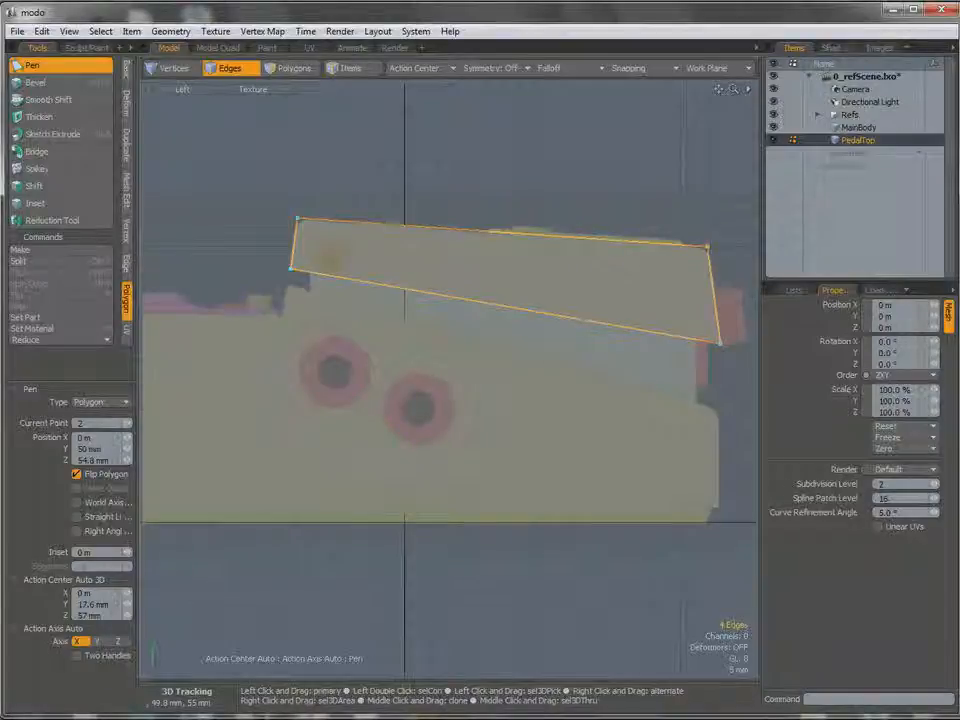
left_click_drag(723, 344, 721, 341)
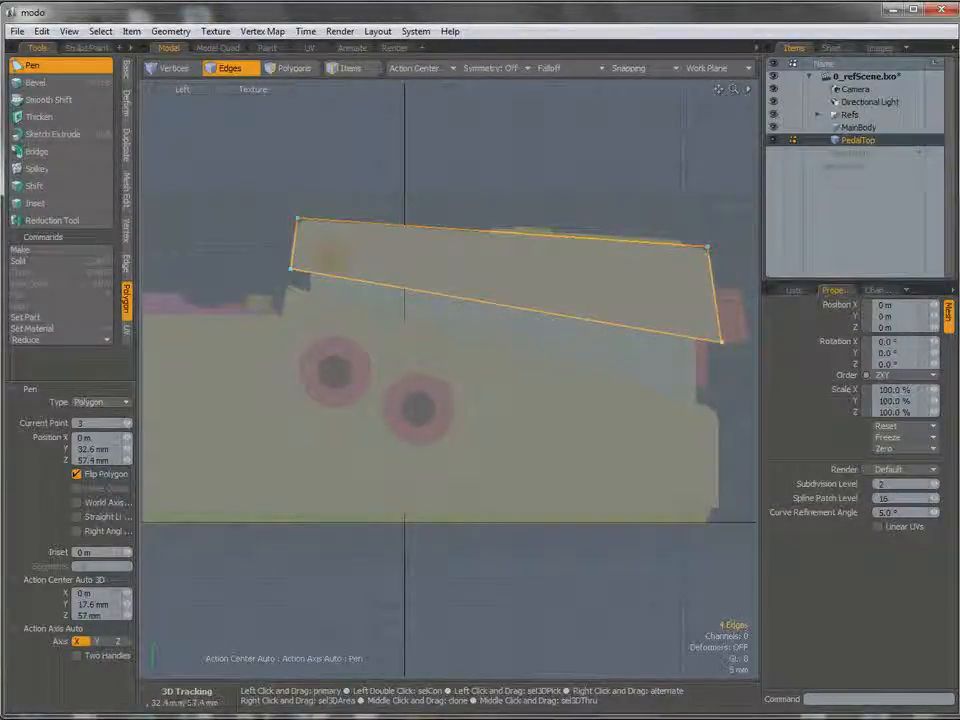
left_click(295, 220)
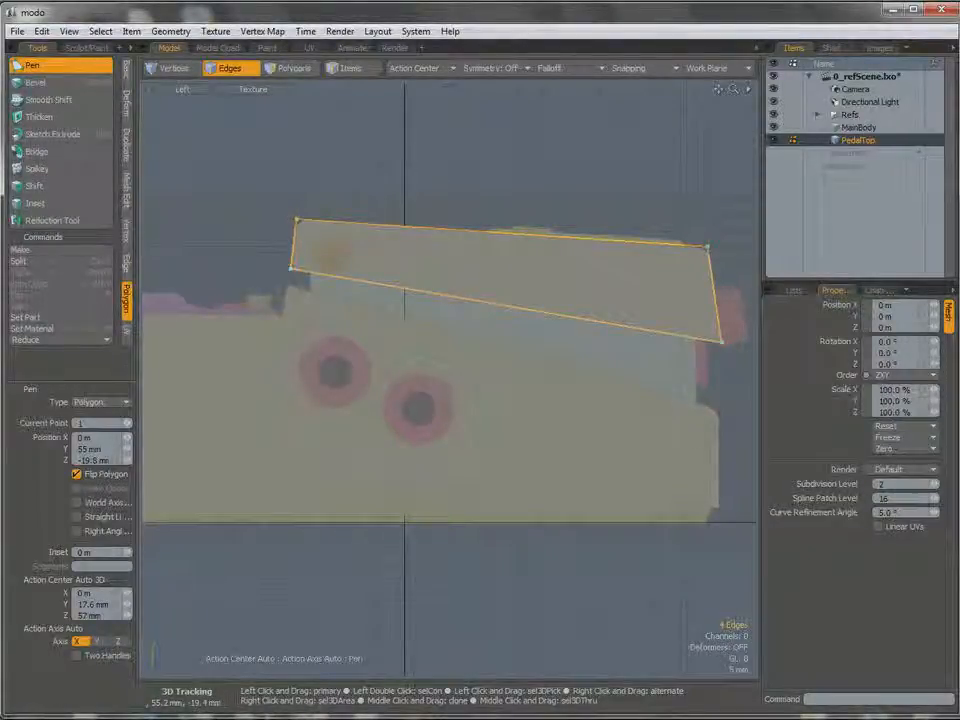
left_click(290, 268)
left_click_drag(290, 269, 289, 268)
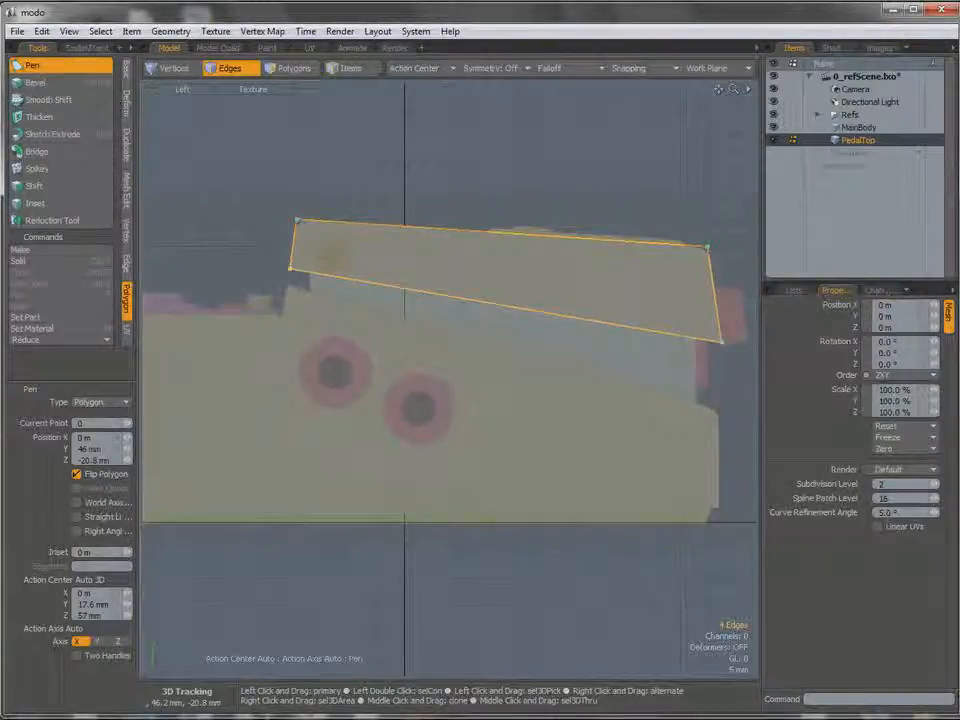
key("space")
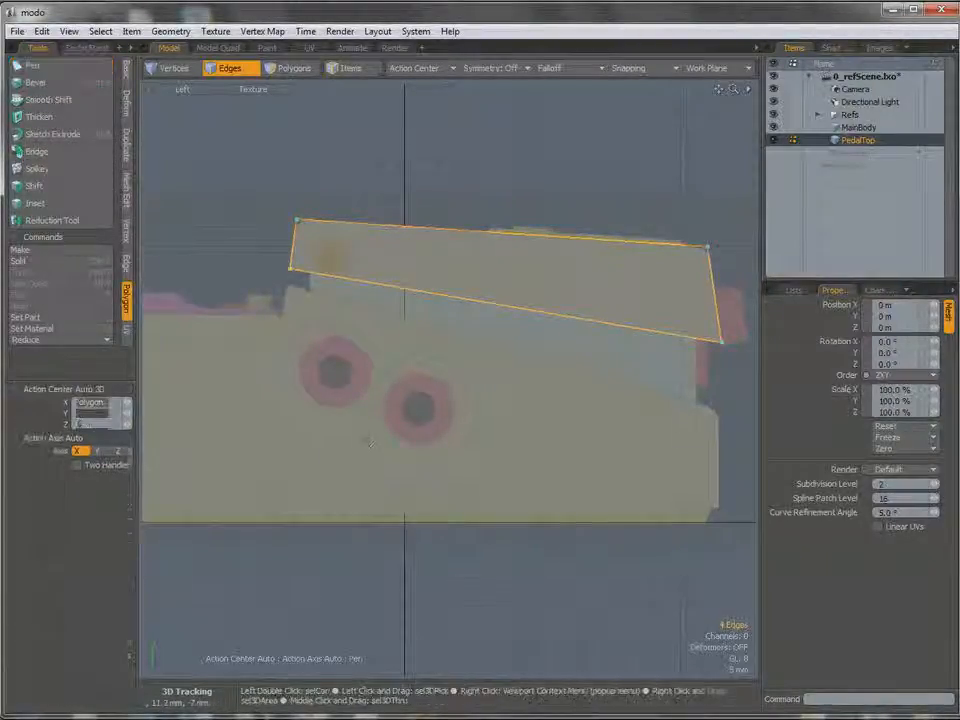
Move the PedalTop quad's lower-left vertex about -150 um in both Y and Z onto the reference corner.
left_click_drag(319, 277, 371, 276, "ctrl+alt")
key("1")
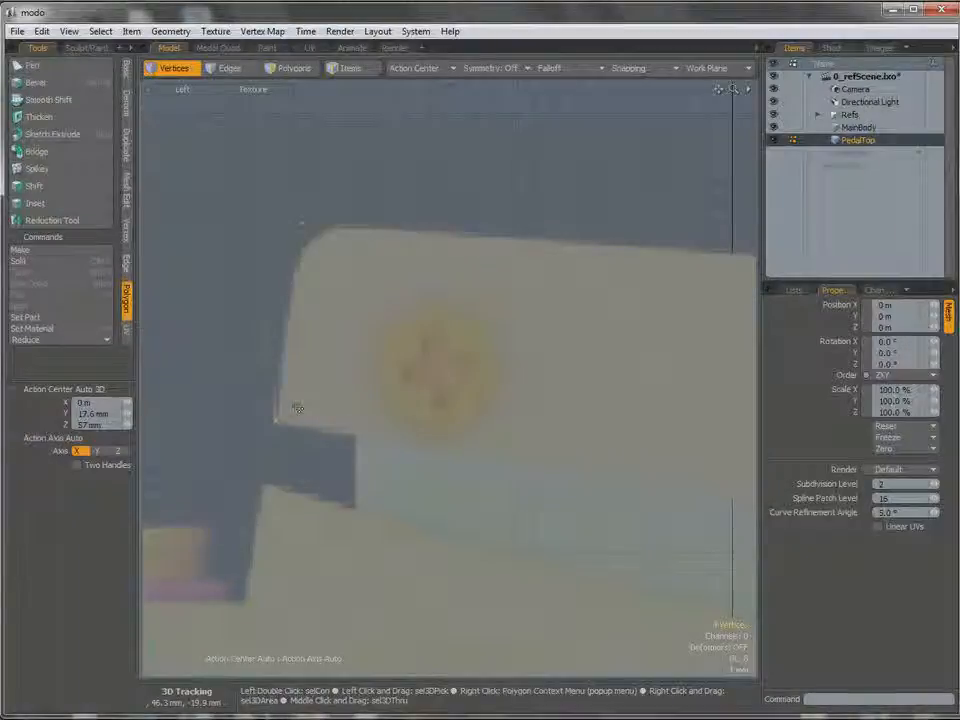
mouse_move(317, 416)
right_mouse_down()
mouse_move(281, 461)
mouse_move(285, 450)
right_mouse_up()
key("w")
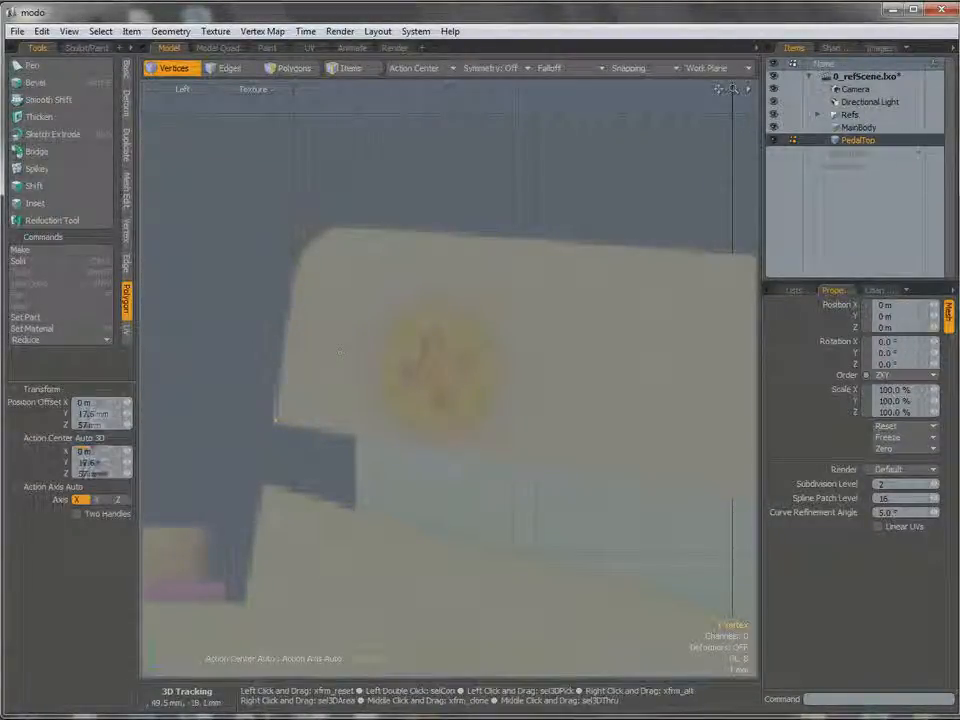
left_click_drag(345, 350, 343, 353)
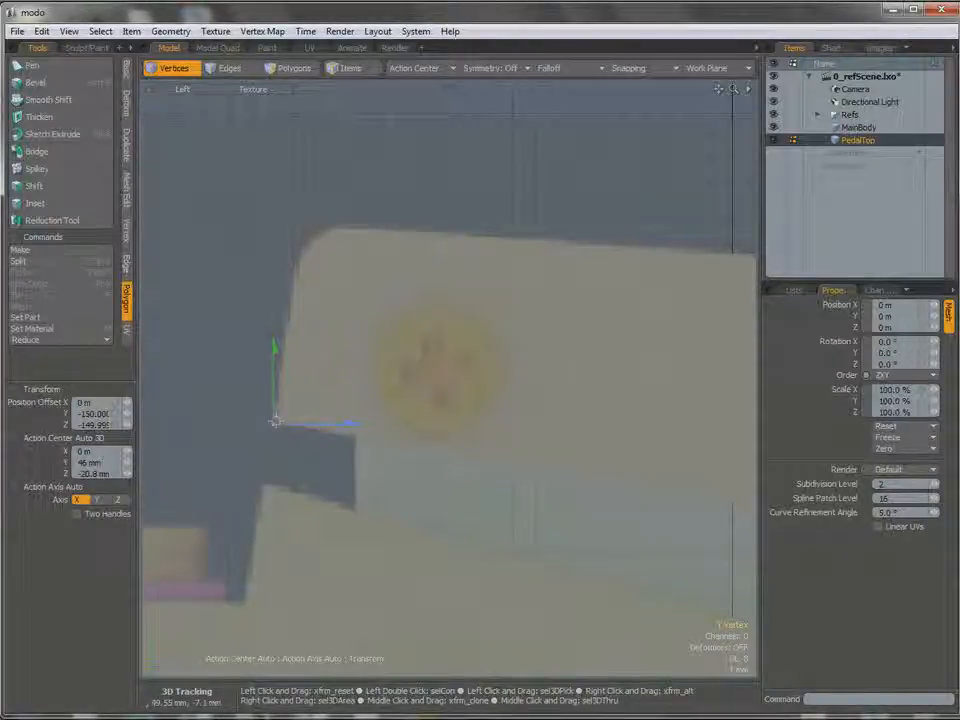
key("space")
Move the PedalTop quad's lower-right vertex about -100 um in Y and 100 um in Z.
left_click_drag(620, 350, 184, 283, "alt+shift")
left_click_drag(720, 345, 433, 288, "alt+shift")
left_click_drag(568, 390, 600, 416, "ctrl+alt")
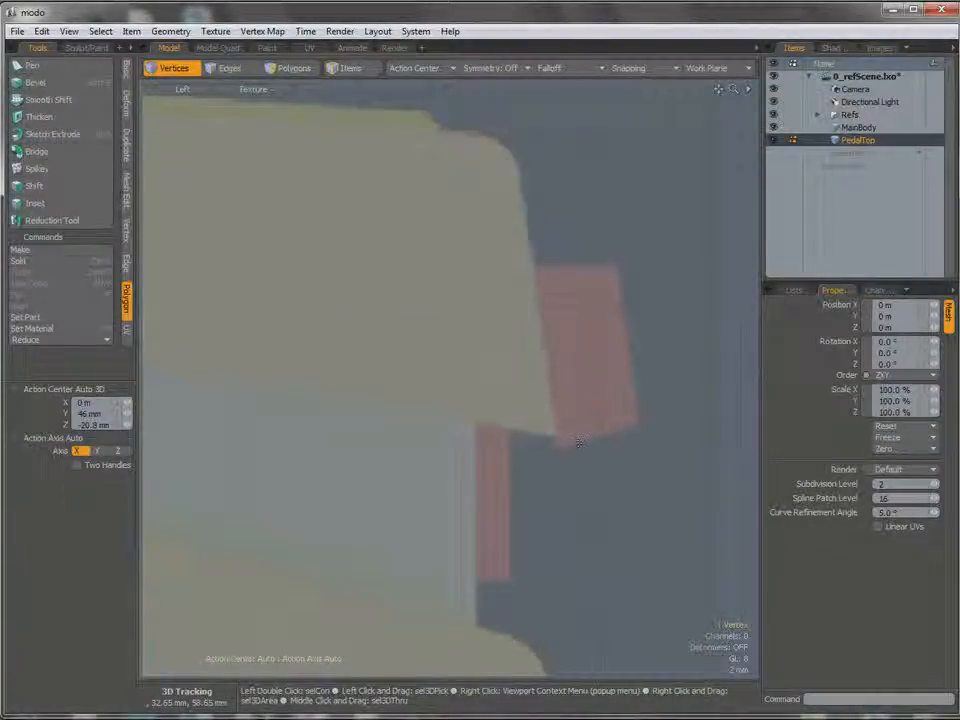
key("w")
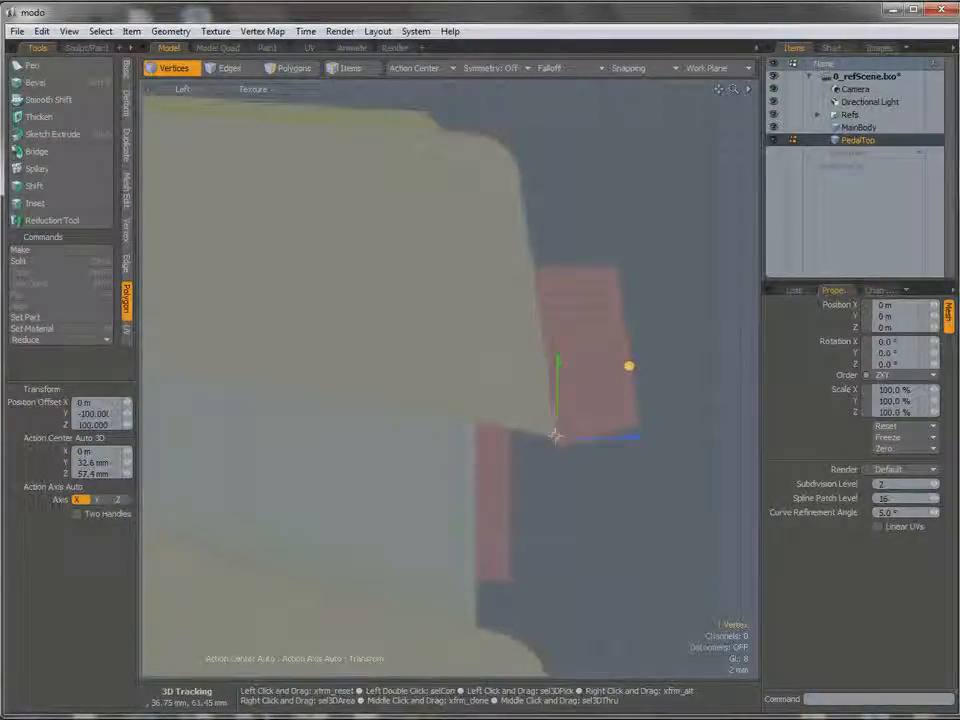
key("space")
Move the PedalTop quad's upper-right vertex about -200 um in Y and 150 um in Z.
left_click(509, 132)
key("w")
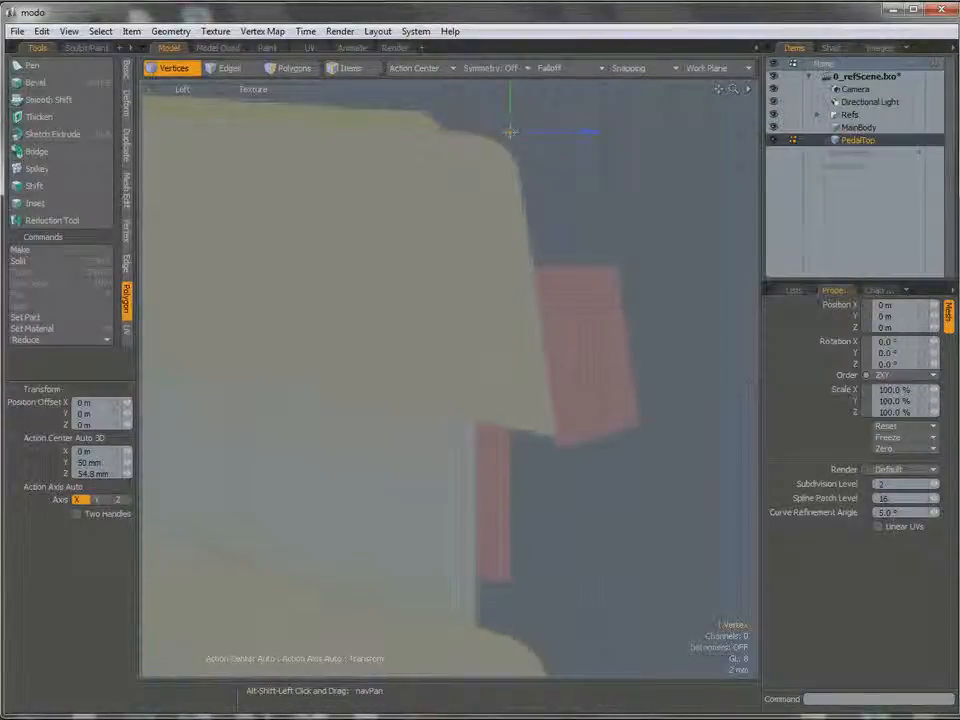
left_click_drag(555, 101, 550, 167, "alt+shift")
left_click_drag(577, 126, 580, 130)
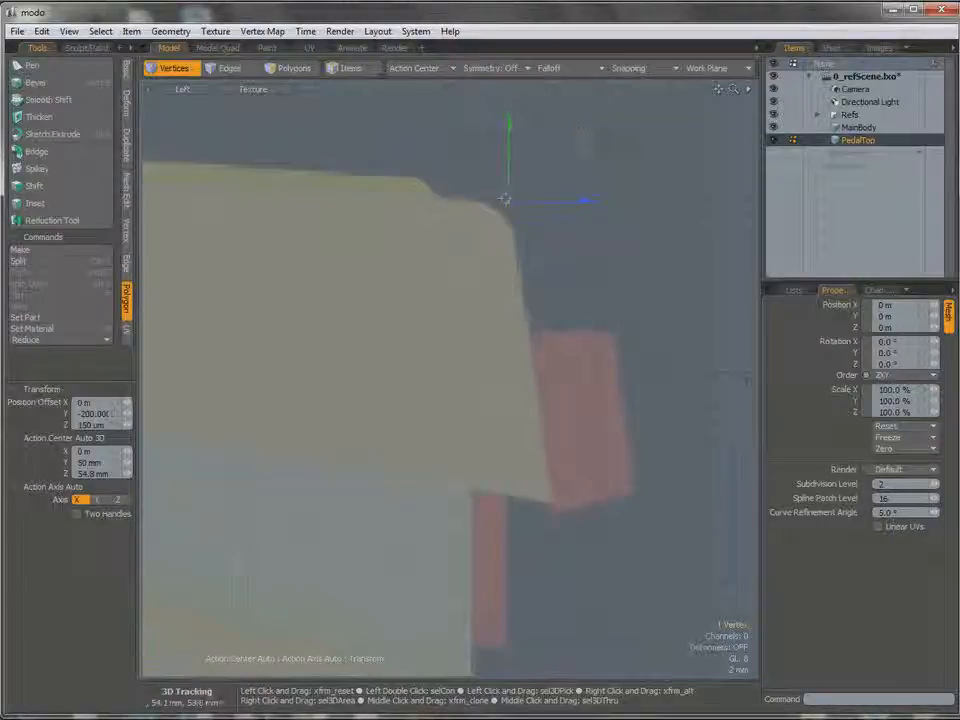
key("space")
In the Perspective view, select the PedalTop polygon and add the MainBody mesh to the item selection.
left_click_drag(598, 296, 520, 279, "ctrl+alt")
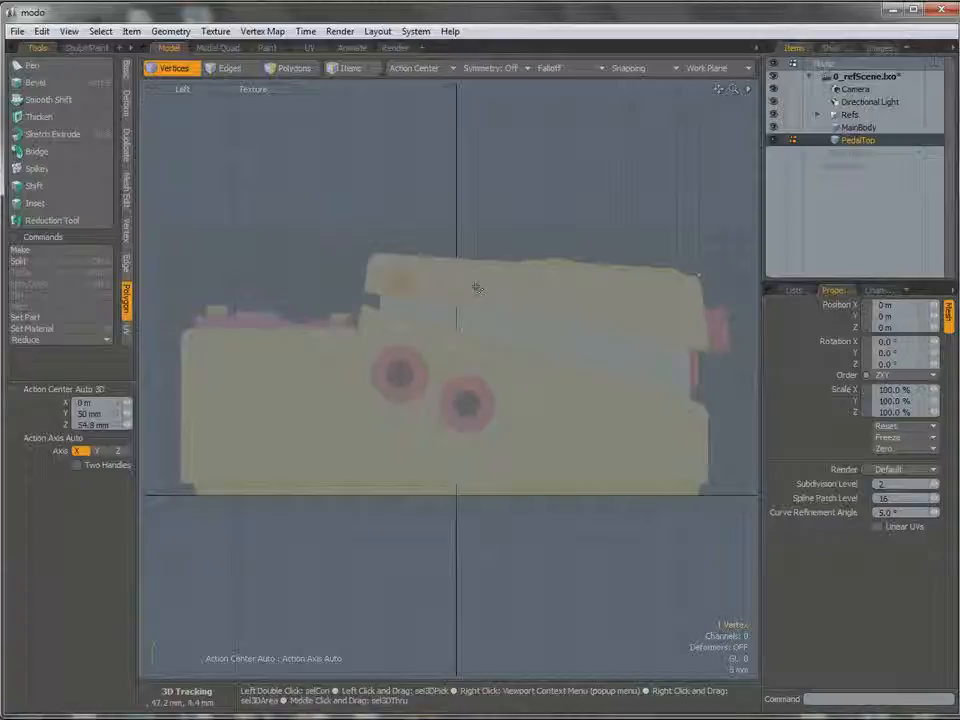
key("ctrl")
key("ctrl+space")
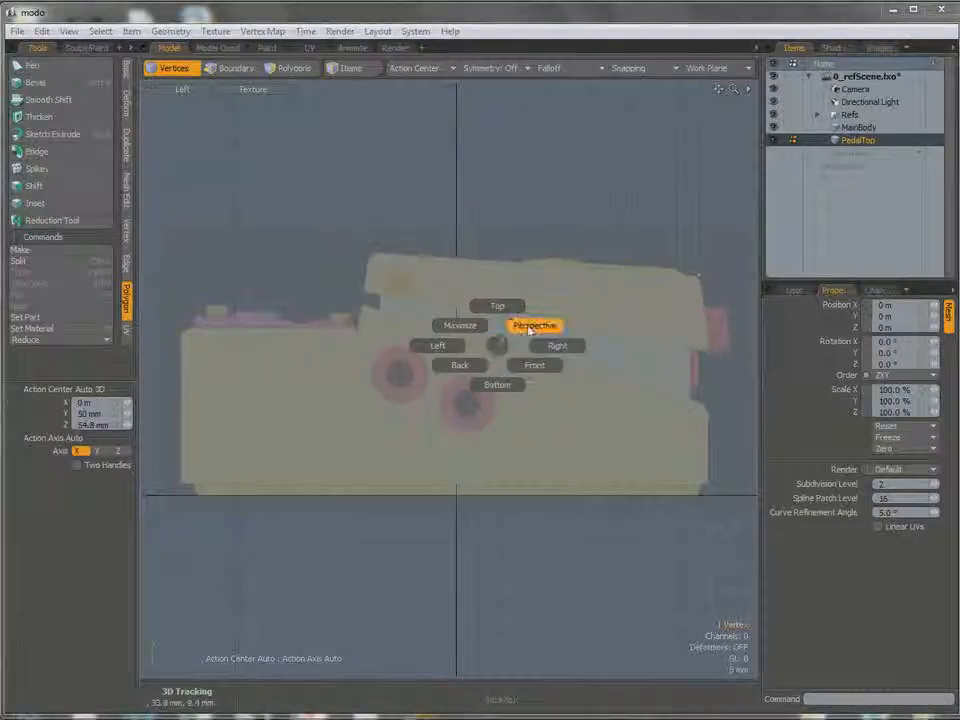
left_click(532, 328)
left_click_drag(561, 336, 540, 380, "ctrl+alt")
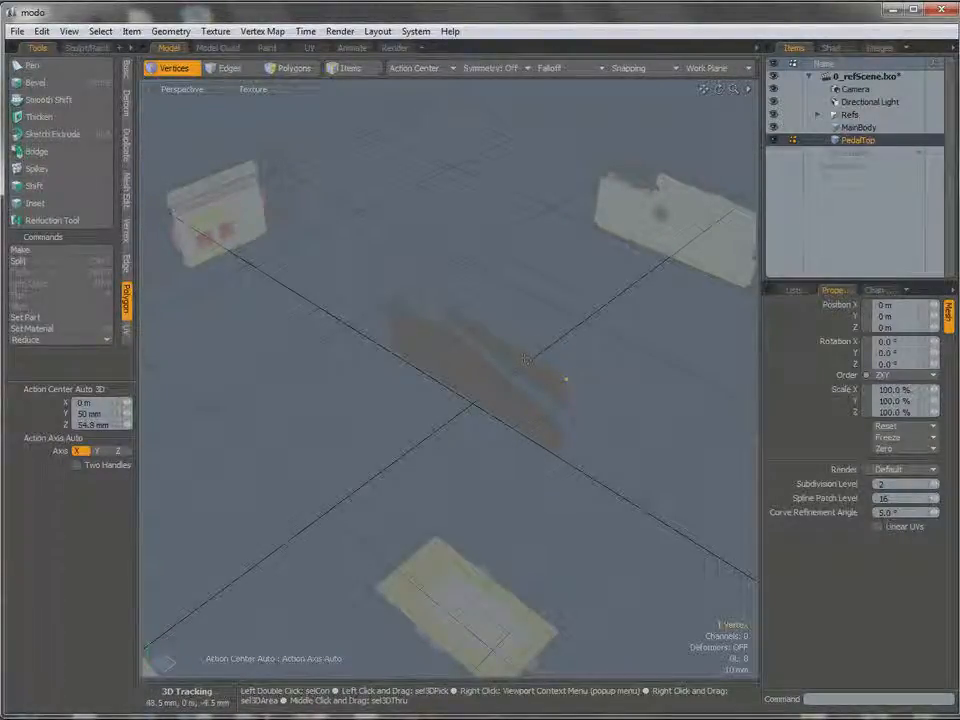
key("3")
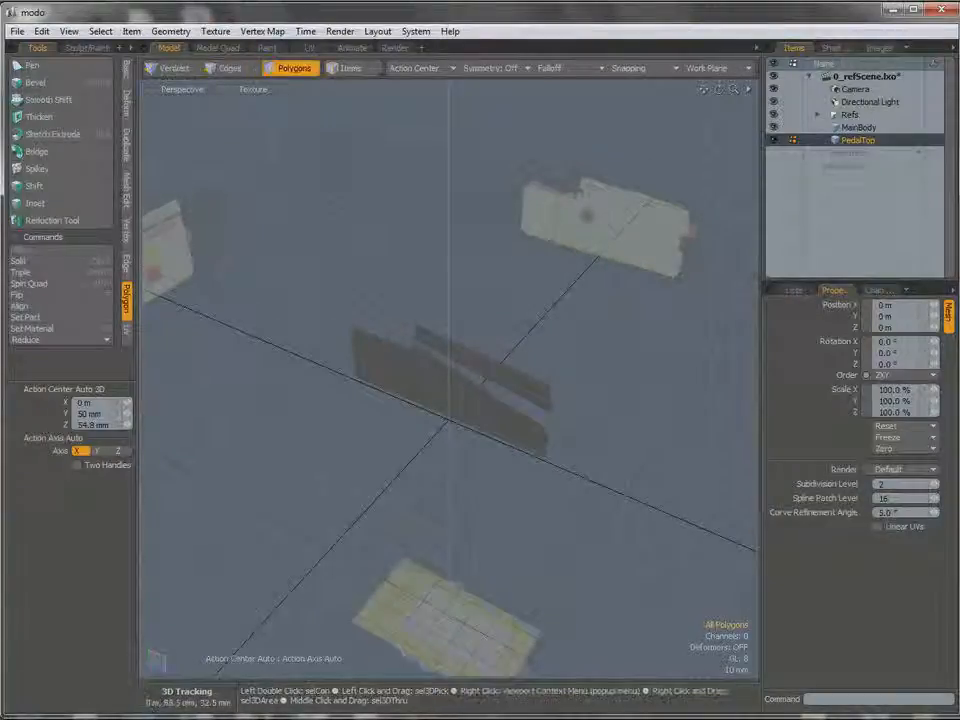
right_click_drag(322, 268, 508, 304)
right_click_drag(597, 483, 598, 470)
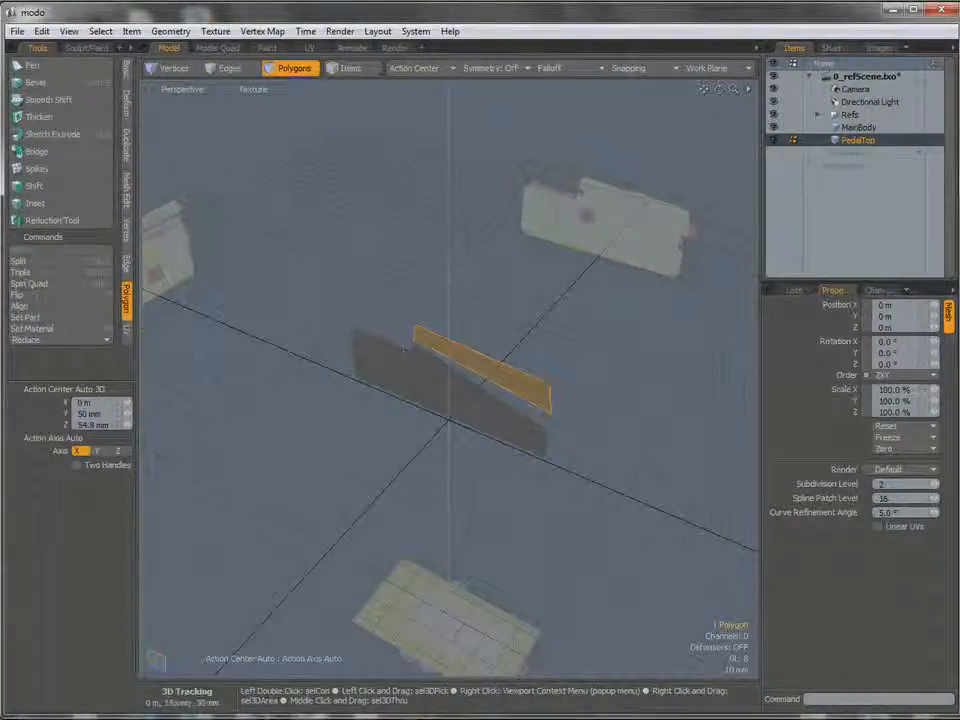
left_click(857, 128, "shift")
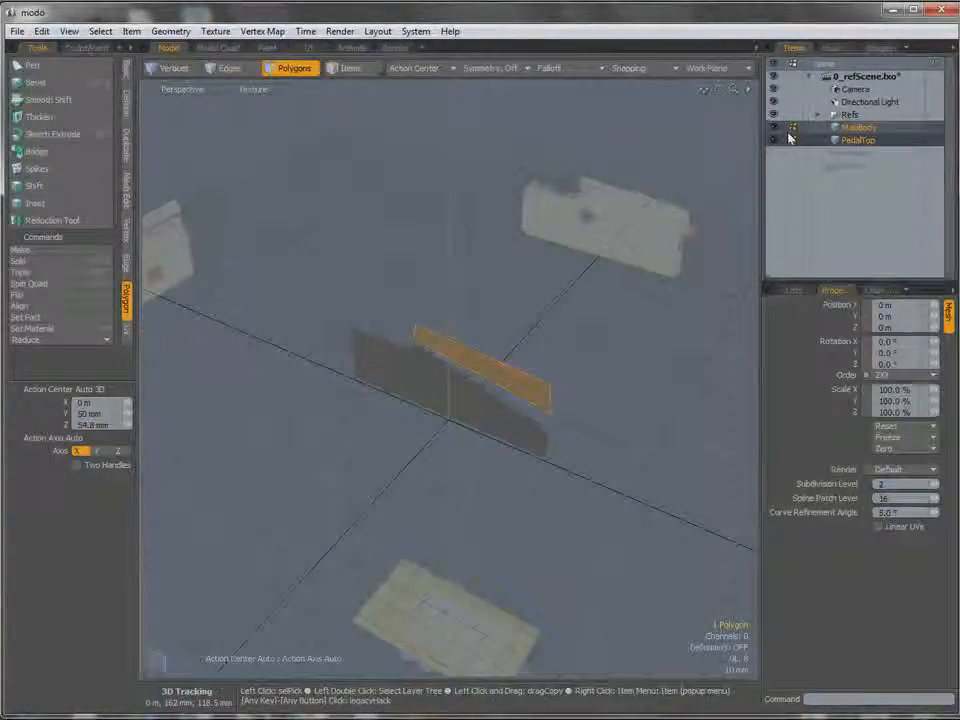
Select all polygons of MainBody and PedalTop and move them about -32.4 mm in X onto the reference's side edge in the Top view.
mouse_move(576, 391)
right_mouse_down()
mouse_move(512, 315)
mouse_move(289, 381)
mouse_move(369, 467)
mouse_move(535, 422)
mouse_move(560, 405)
right_mouse_up()
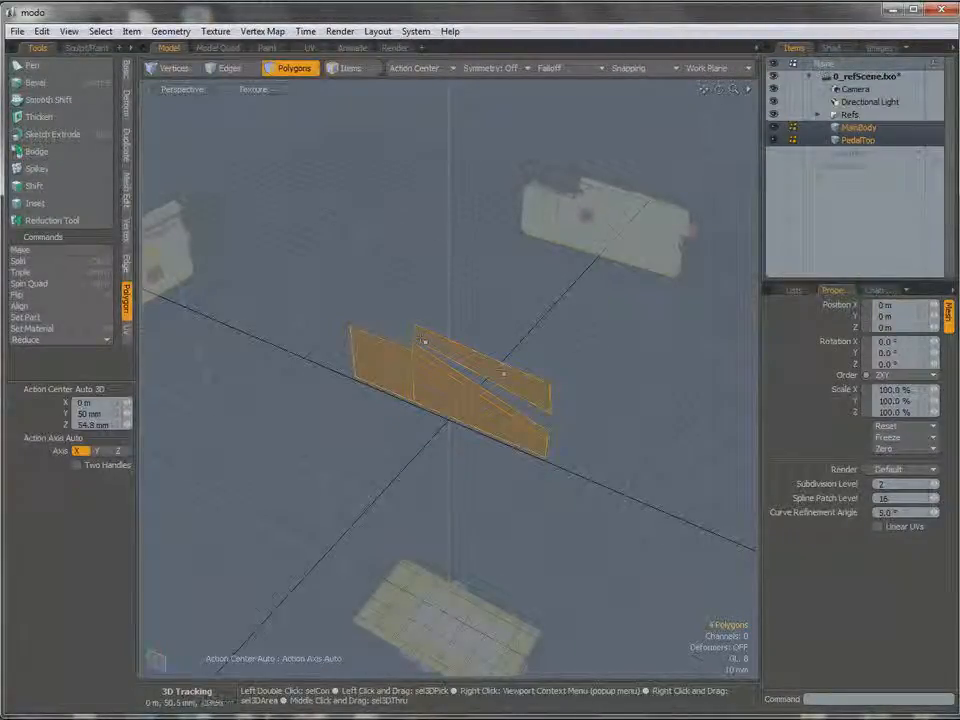
key("ctrl+space")
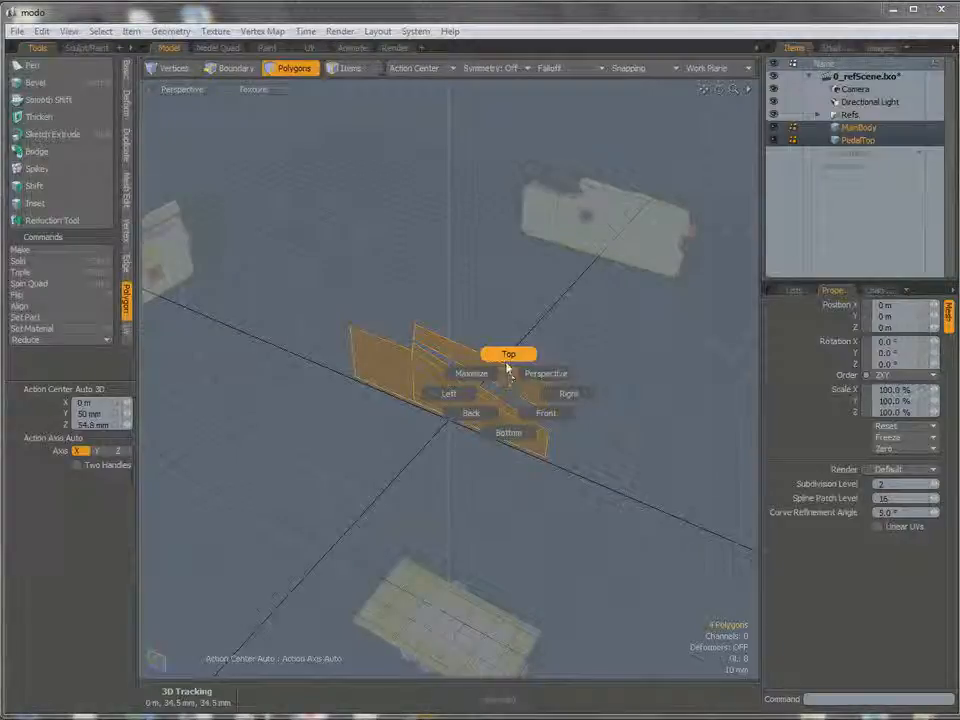
left_click(508, 356)
left_click_drag(439, 349, 467, 346, "ctrl+alt")
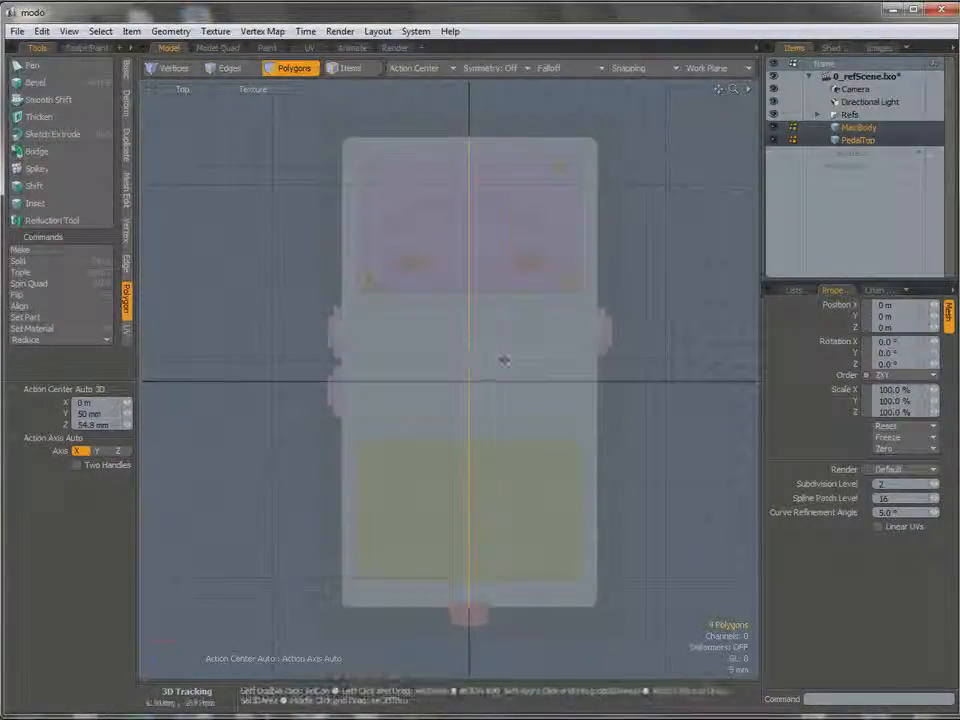
key("w")
left_click_drag(538, 373, 430, 373)
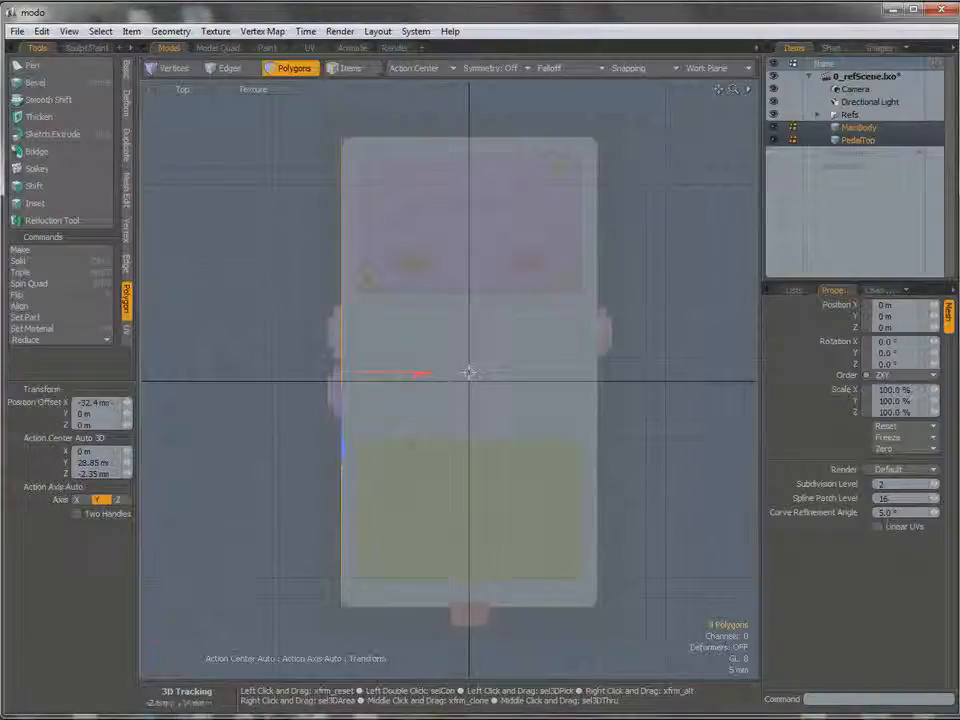
key("q")
mouse_move(460, 347)
left_mouse_down("alt+shift")
mouse_move(451, 341)
mouse_move(444, 352)
left_mouse_up("alt+shift")
key("3")
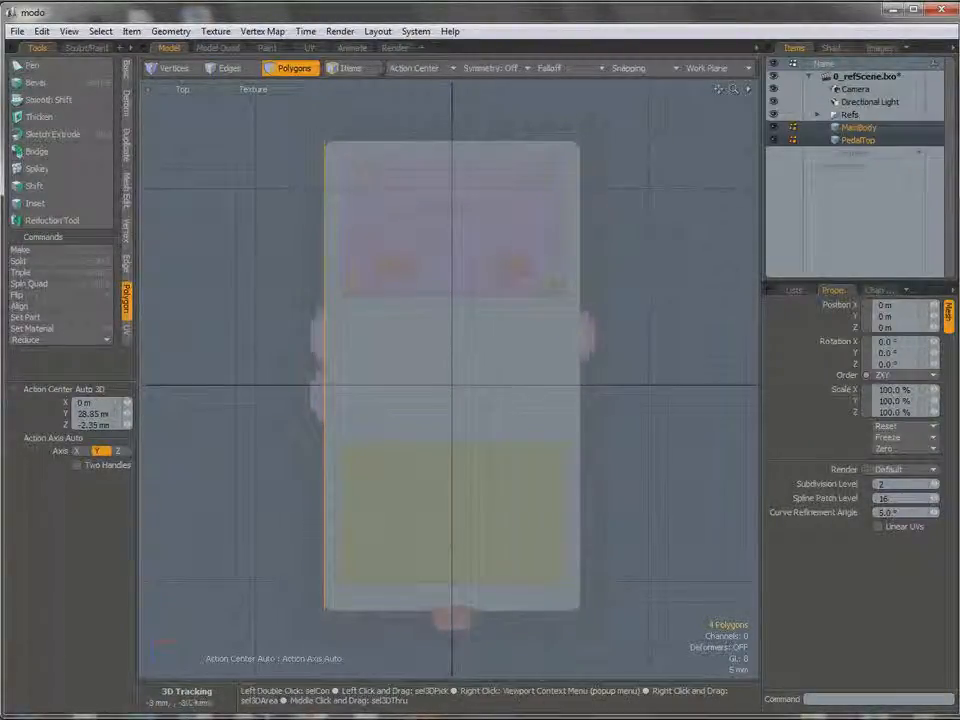
Extrude the MainBody and PedalTop side profiles 65 mm in X to match the reference width.
left_click(127, 190)
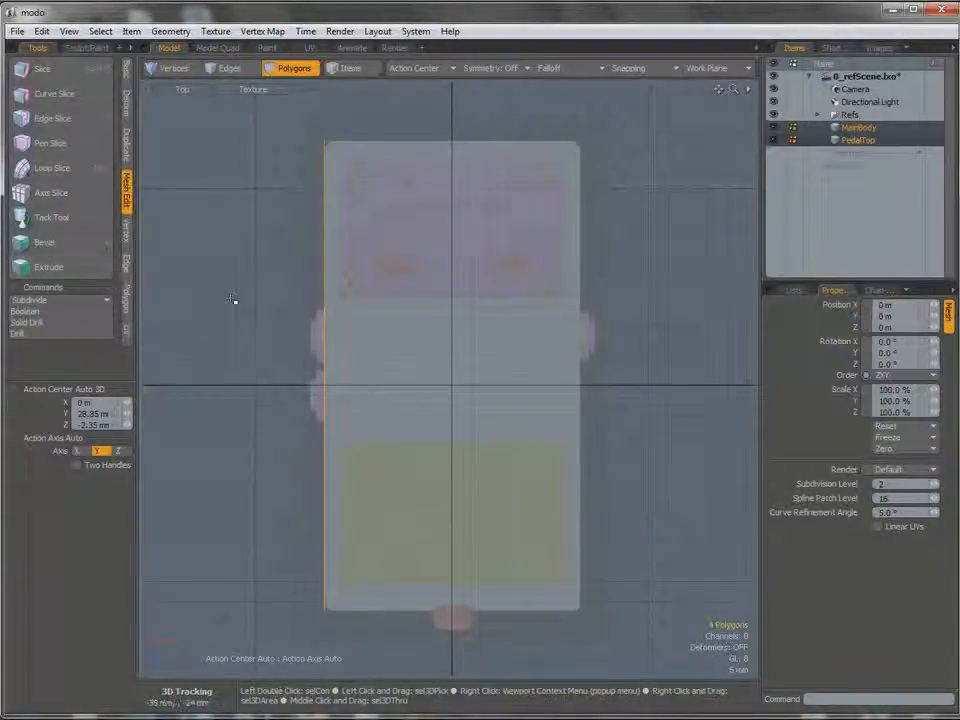
key("shift+x")
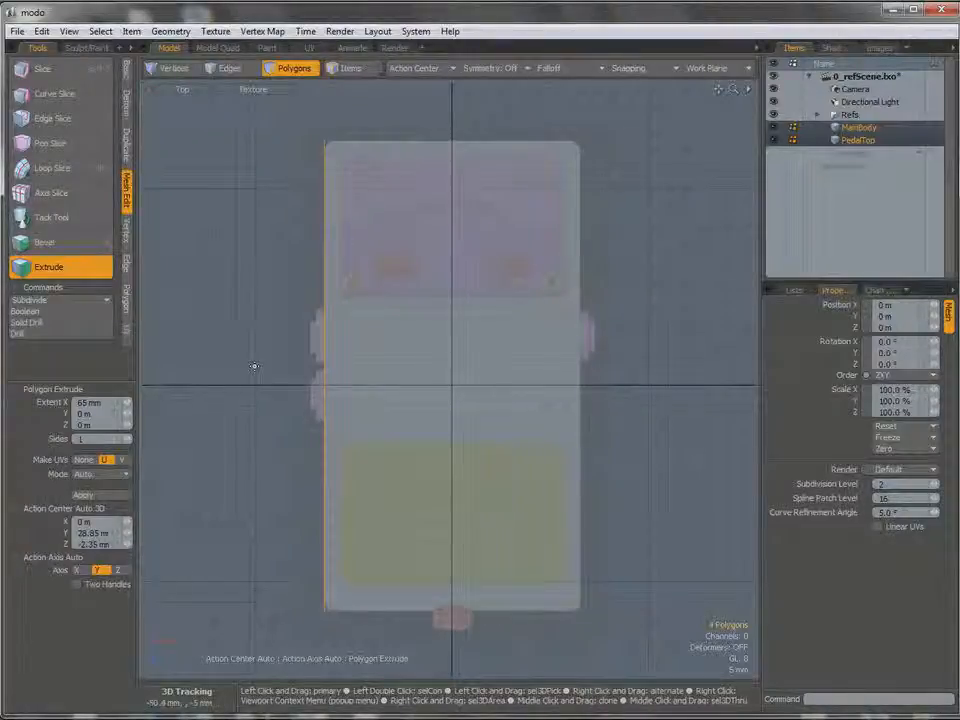
left_click(254, 366)
left_click_drag(360, 384, 616, 379)
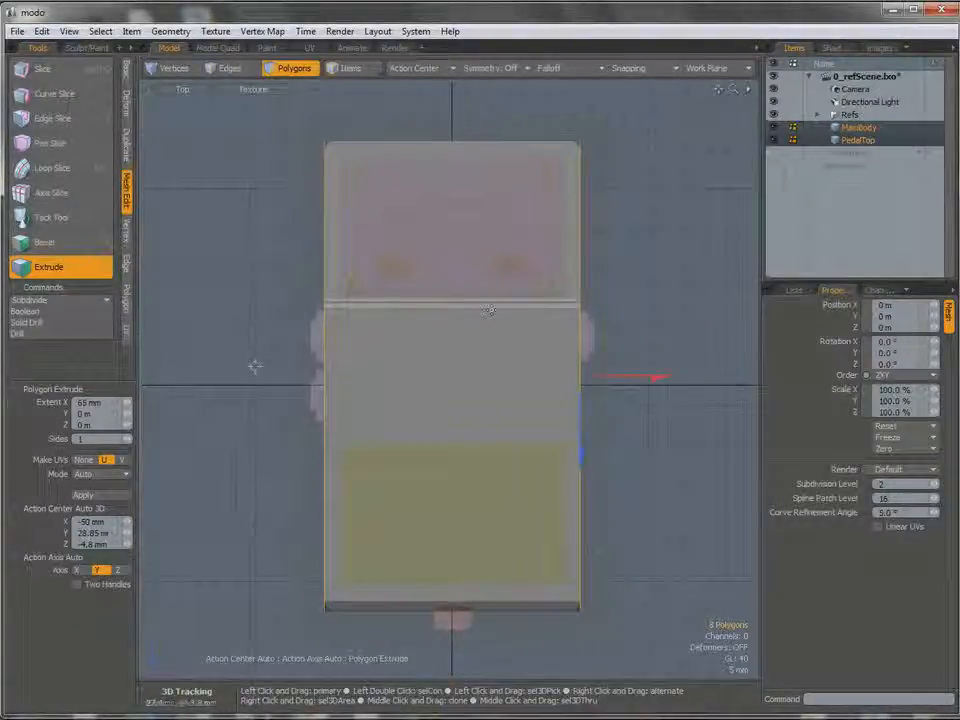
key("space")
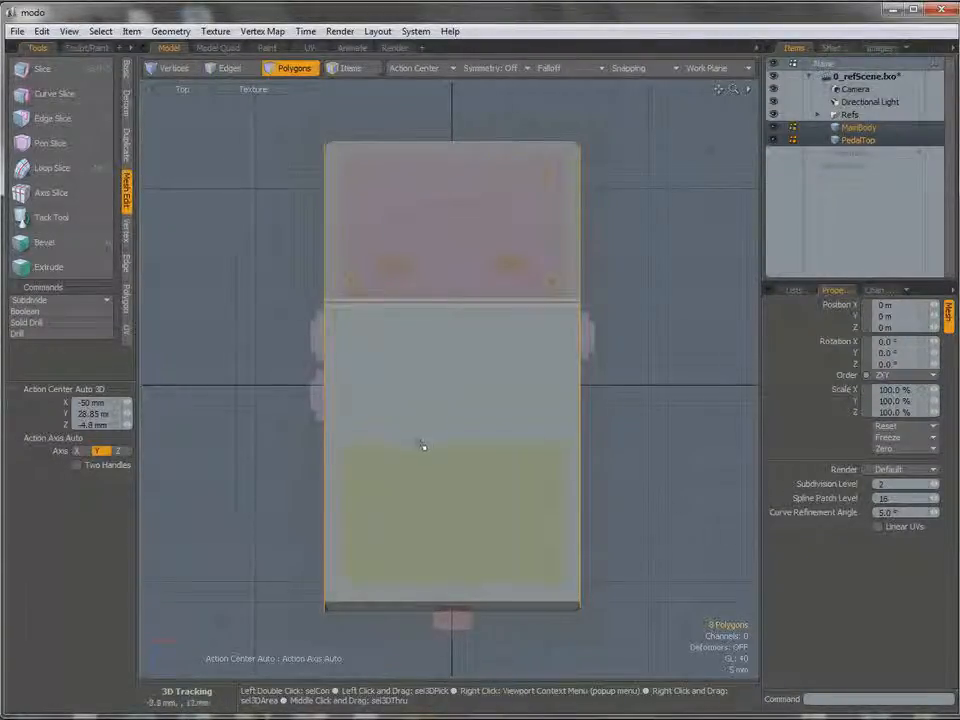
Select all polygons of both extruded meshes and check them against the reference in the Perspective and Left views.
mouse_move(341, 100)
right_mouse_down()
mouse_move(279, 186)
mouse_move(233, 525)
mouse_move(251, 653)
mouse_move(596, 647)
mouse_move(648, 590)
mouse_move(682, 196)
mouse_move(651, 186)
right_mouse_up()
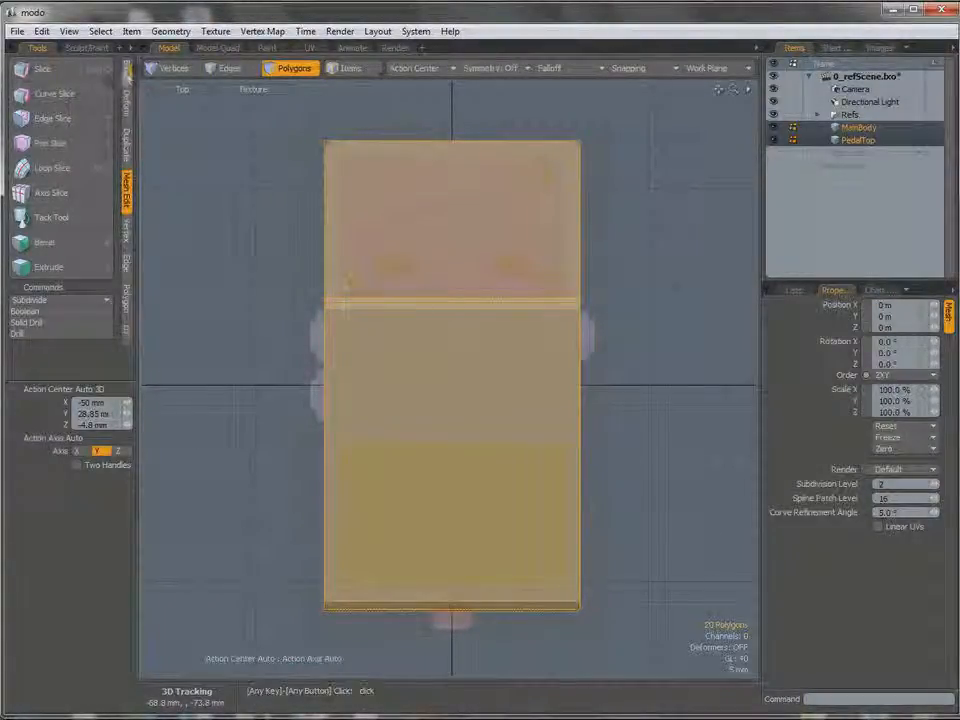
left_click(127, 72)
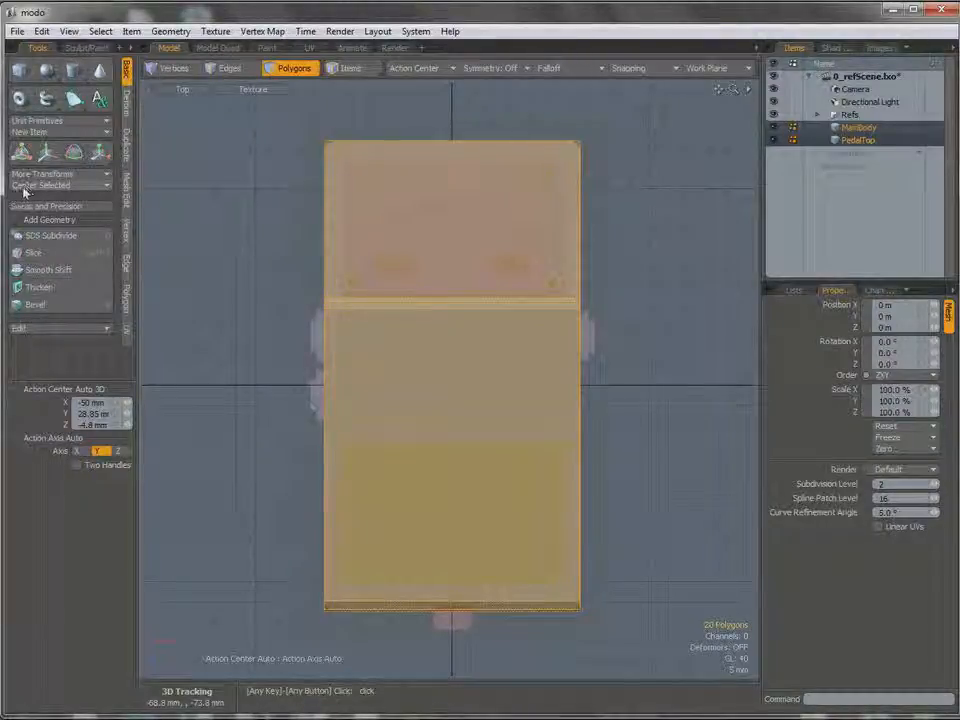
left_click(97, 186)
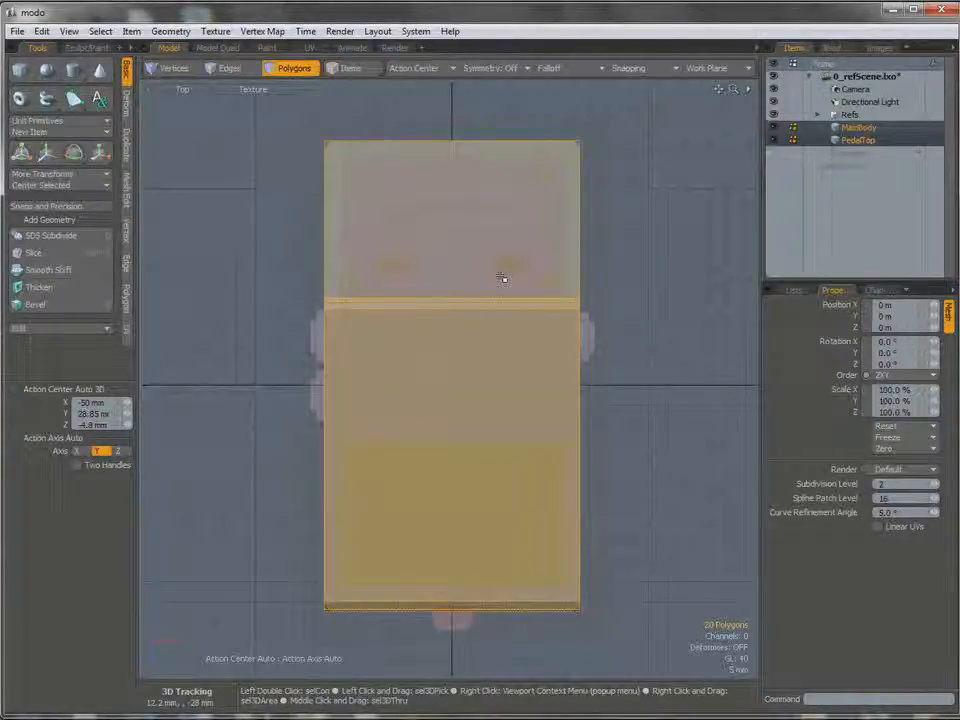
key("ctrl+space")
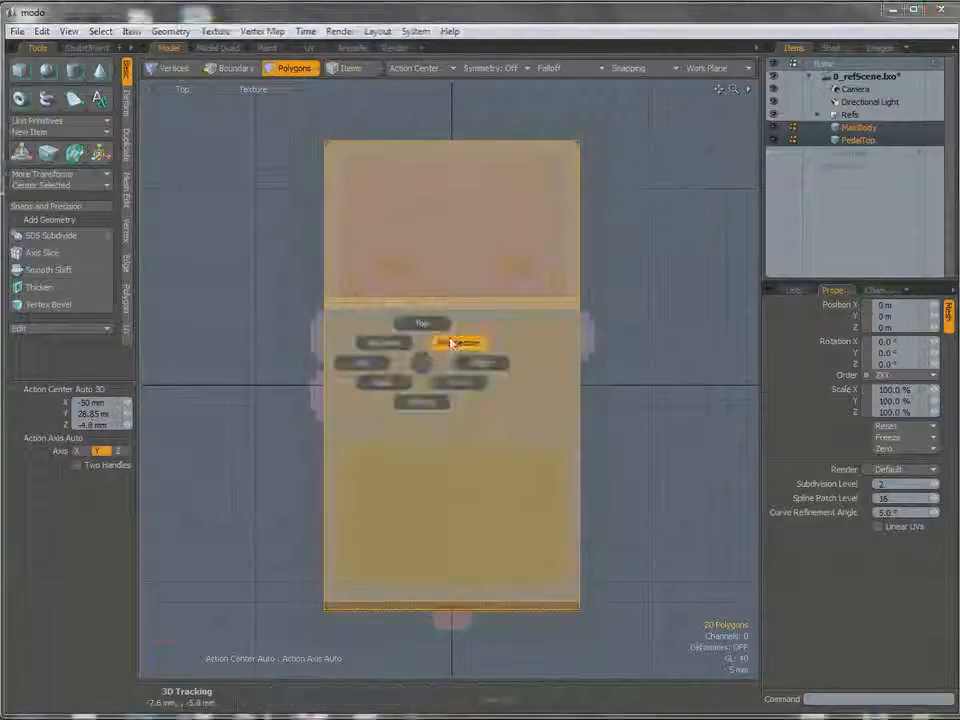
left_click(454, 342)
left_click_drag(451, 342, 405, 355, "alt")
key("ctrl+space")
left_click(474, 387)
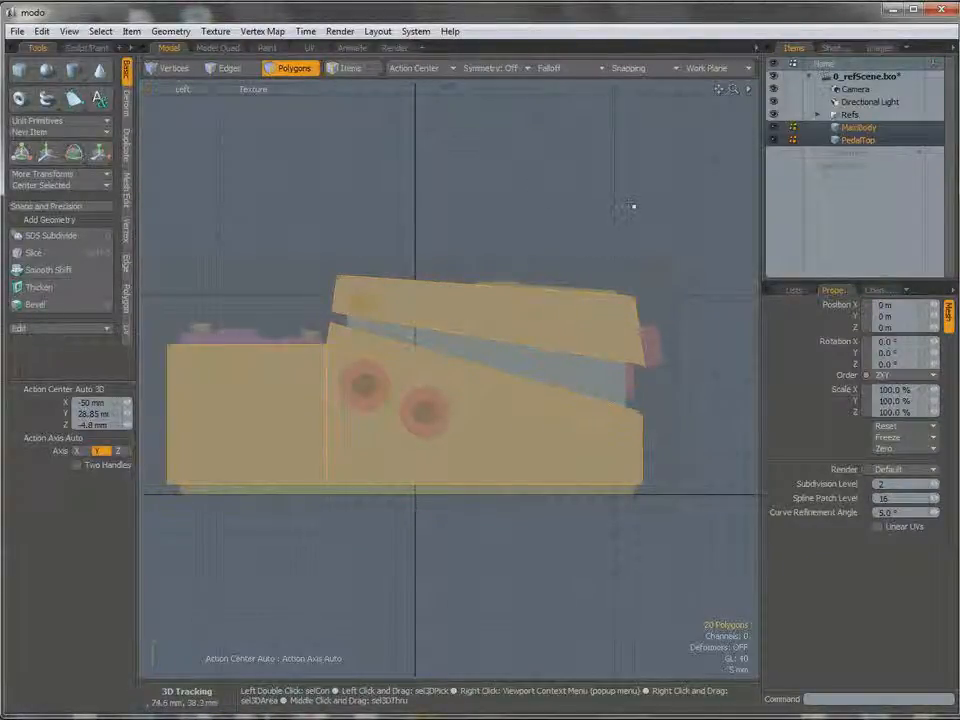
Make MainBody the only selected mesh and select just its large sloped top polygon in the Perspective view.
left_click(857, 131)
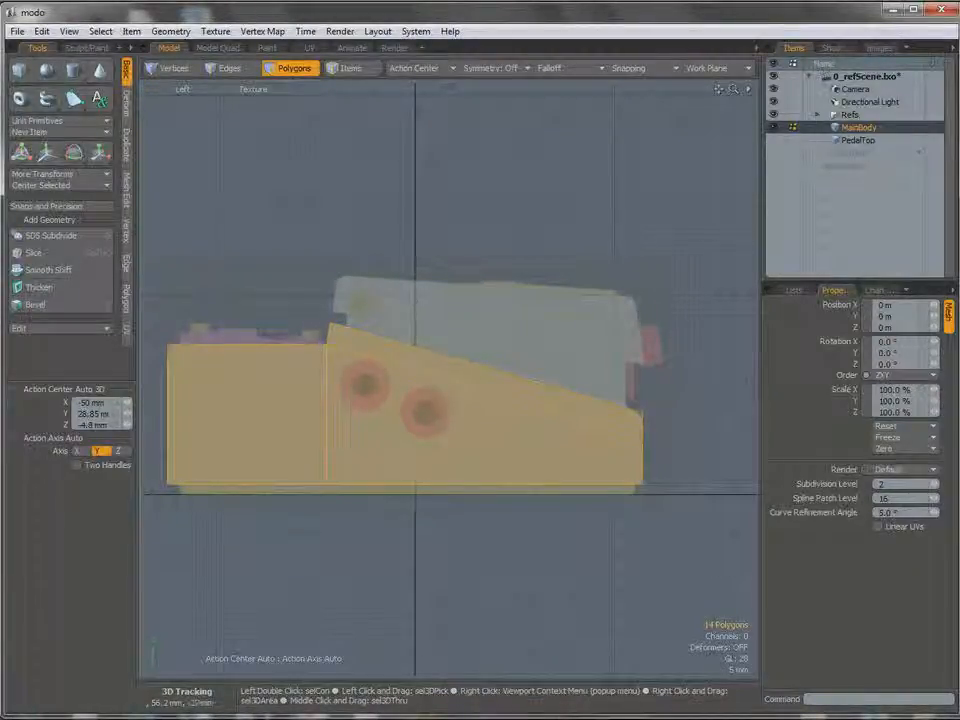
left_click_drag(415, 343, 441, 328, "alt")
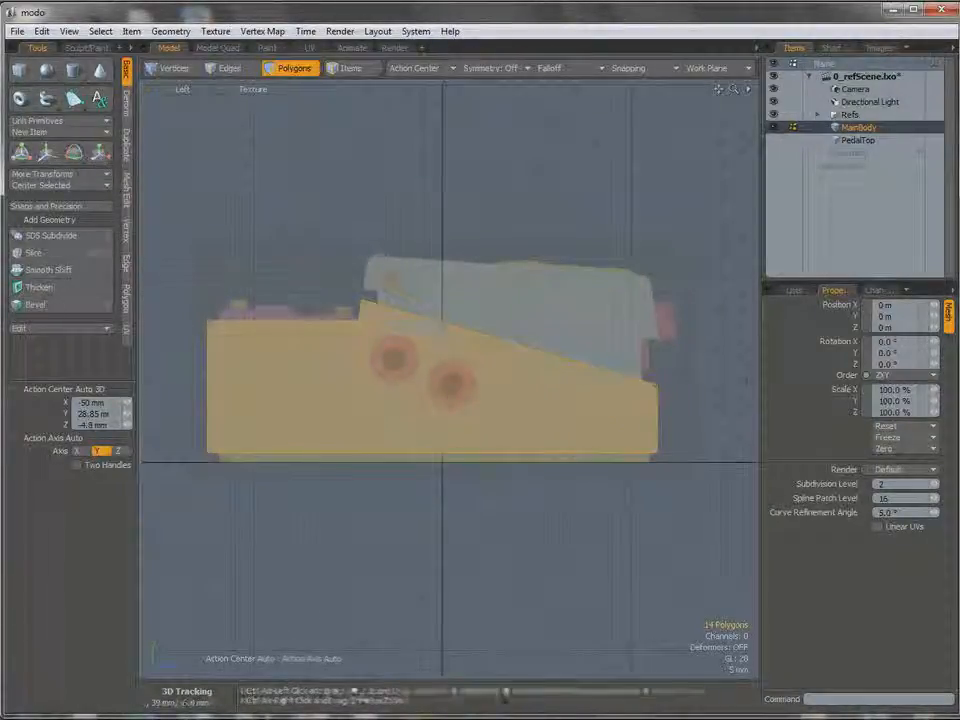
key("ctrl+space")
left_click(482, 339)
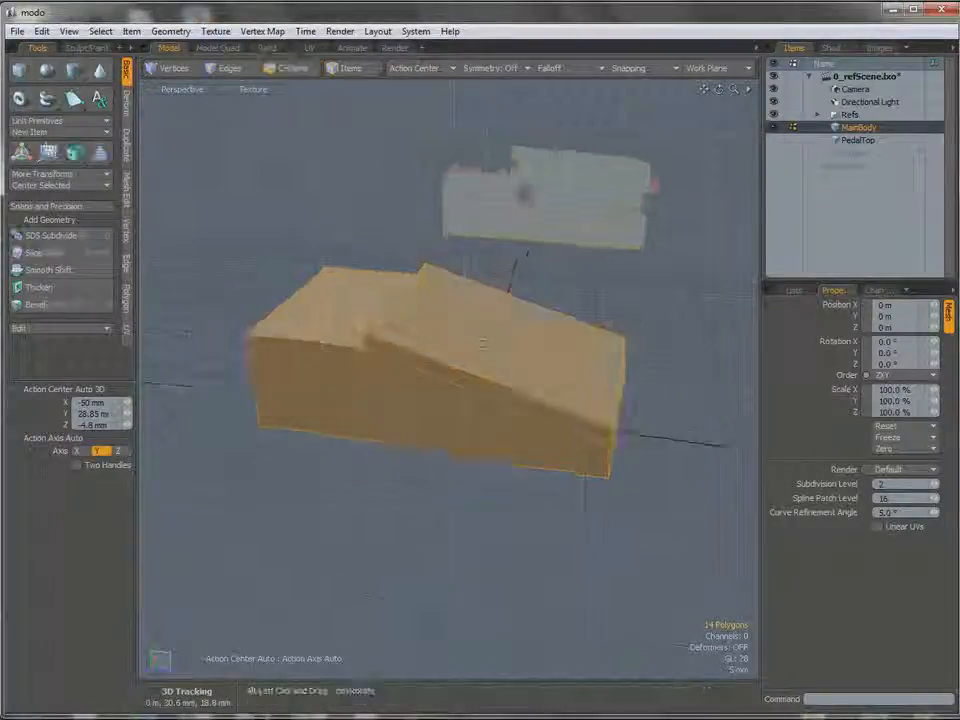
key("3")
left_click(482, 343)
left_click_drag(482, 343, 504, 411, "alt")
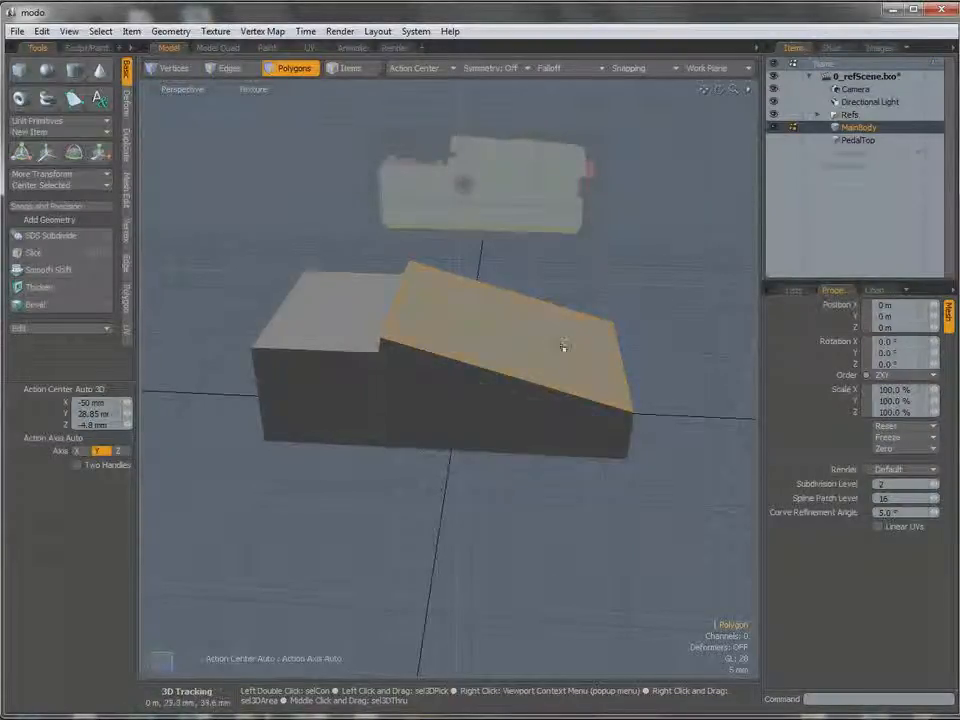
Bevel MainBody's sloped top polygon with an inset of about 6.32 mm and no shift.
key("b")
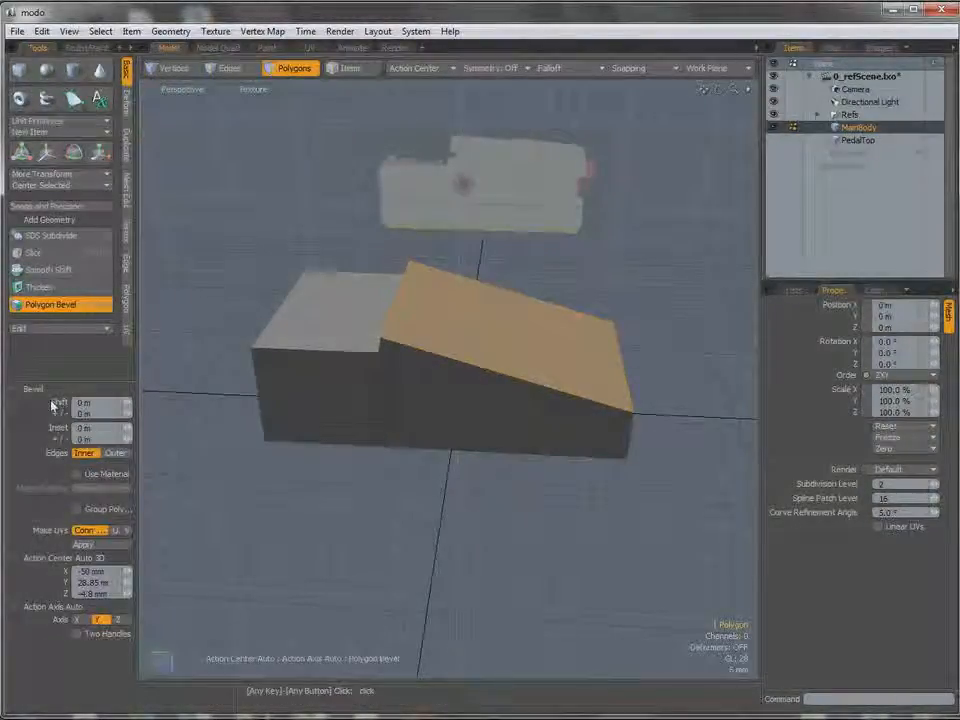
left_click(511, 335)
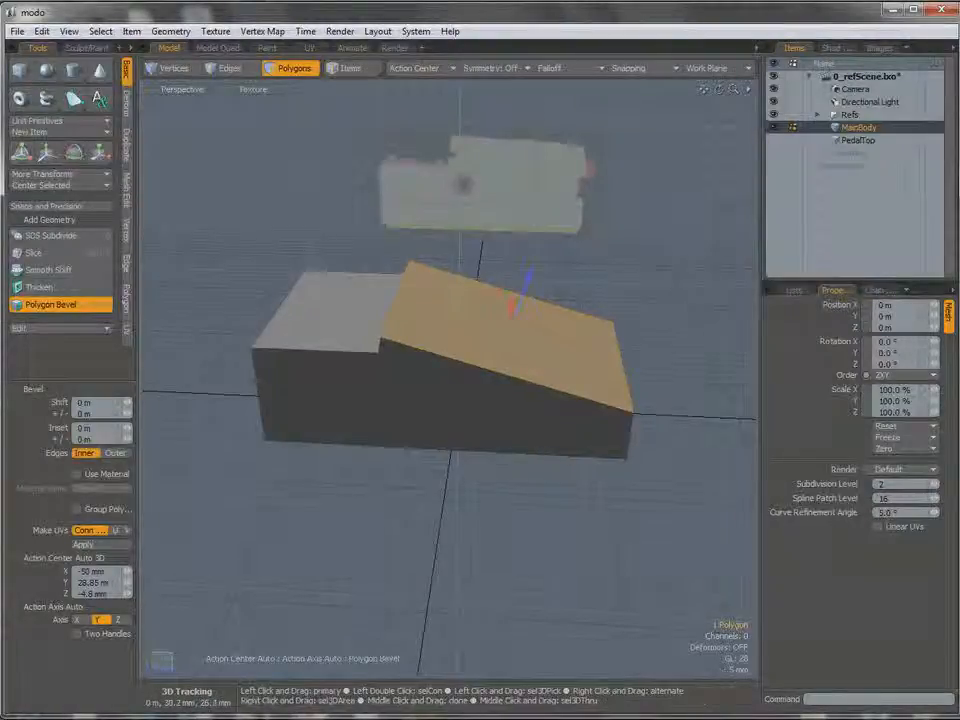
left_click_drag(511, 335, 590, 330, "alt")
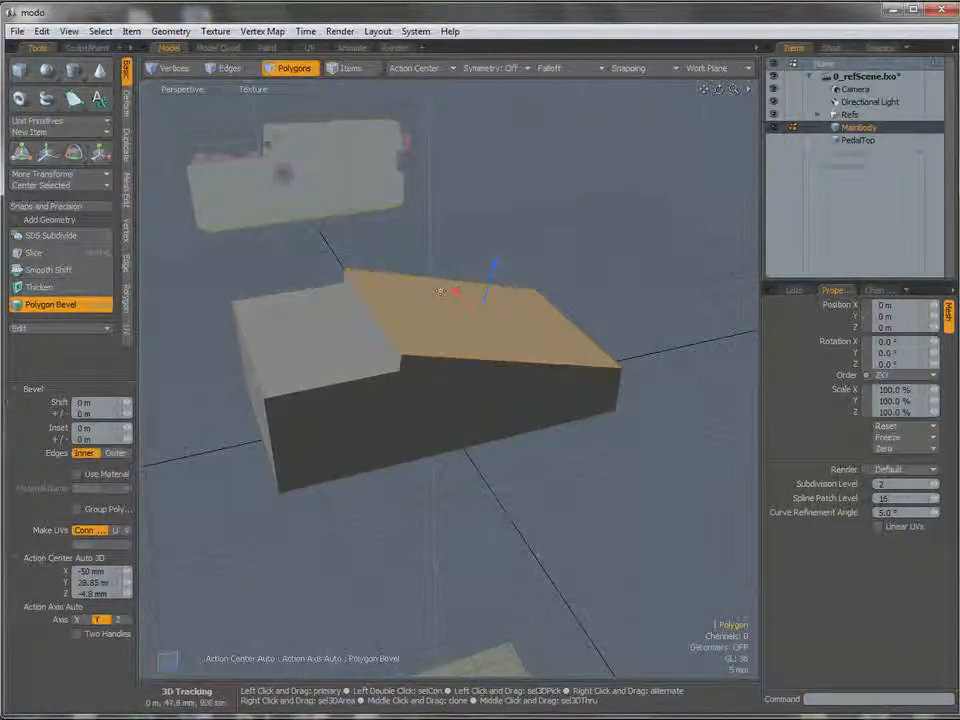
left_click_drag(456, 291, 470, 300)
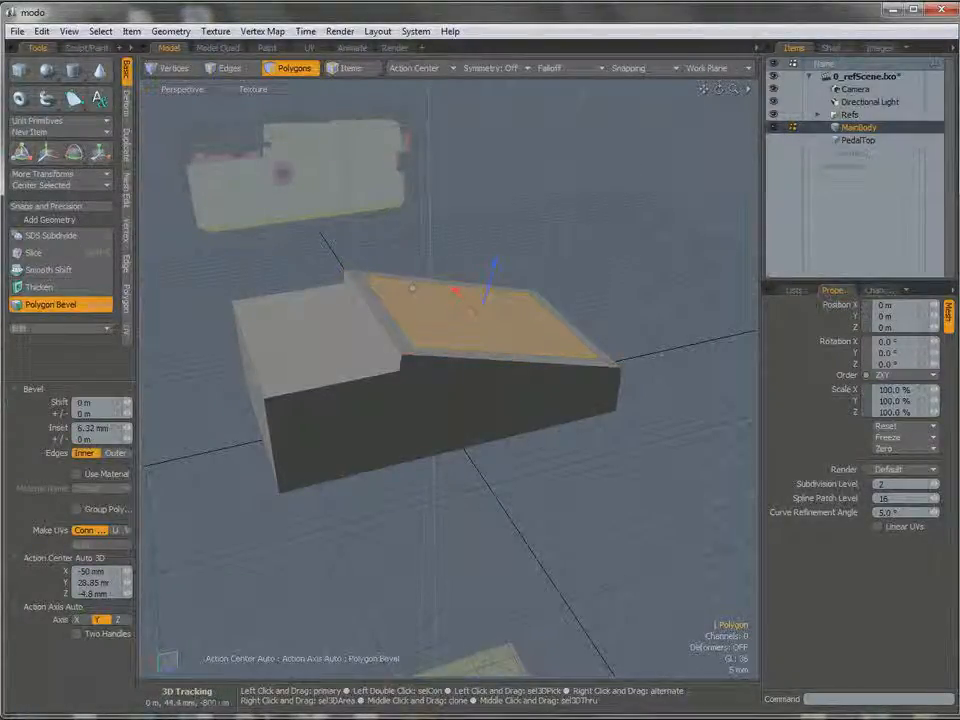
Reduce the bevel inset to about 4.18 mm, comparing it with the reference in the Left, Back and Front views.
key("ctrl+space")
left_click(476, 330)
left_click_drag(476, 328, 520, 336, "ctrl+alt")
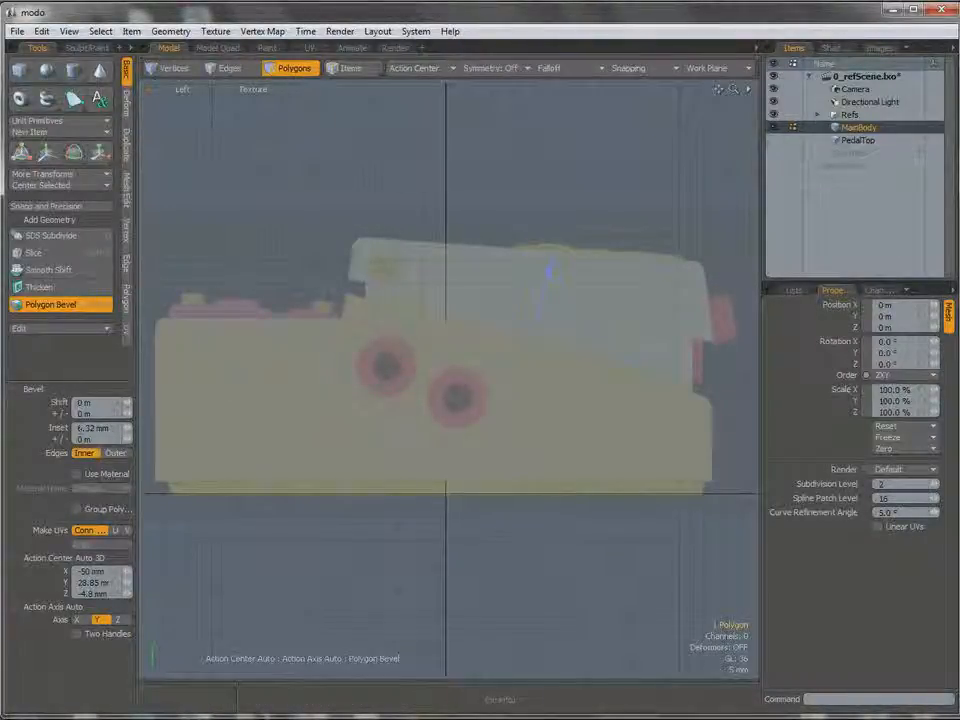
mouse_move(127, 429)
left_mouse_down()
mouse_move(137, 429)
mouse_move(109, 429)
left_mouse_up()
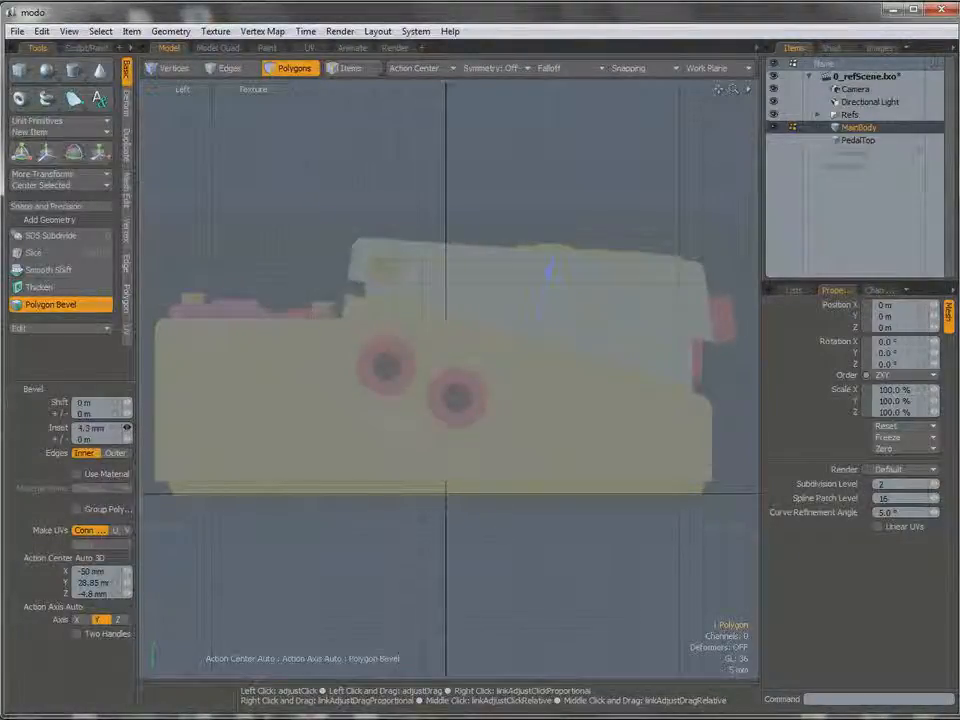
key("ctrl+space")
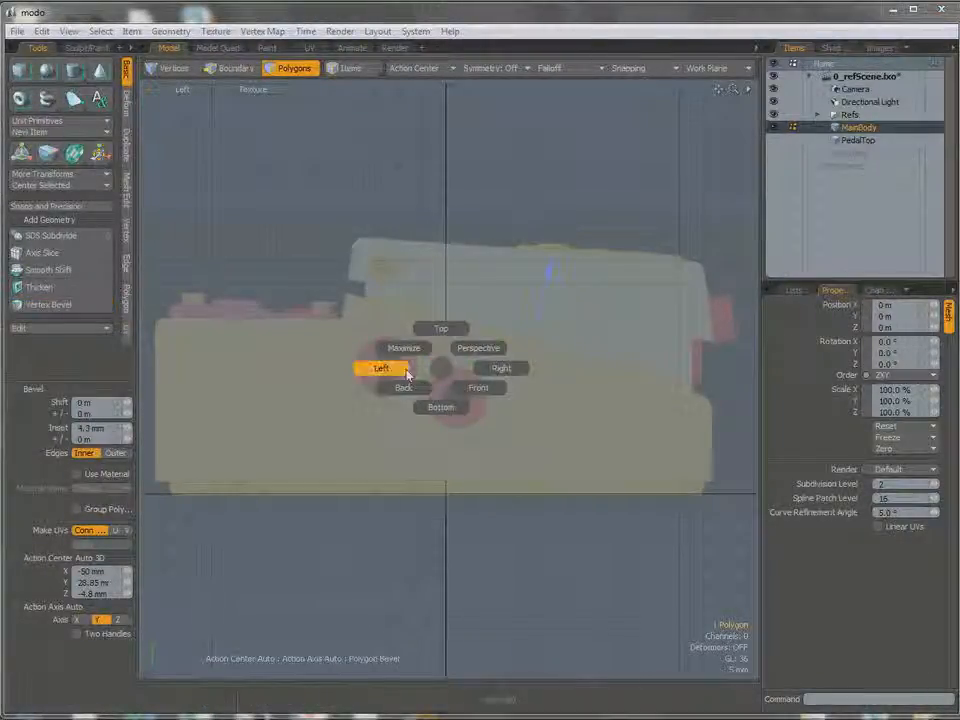
left_click(403, 388)
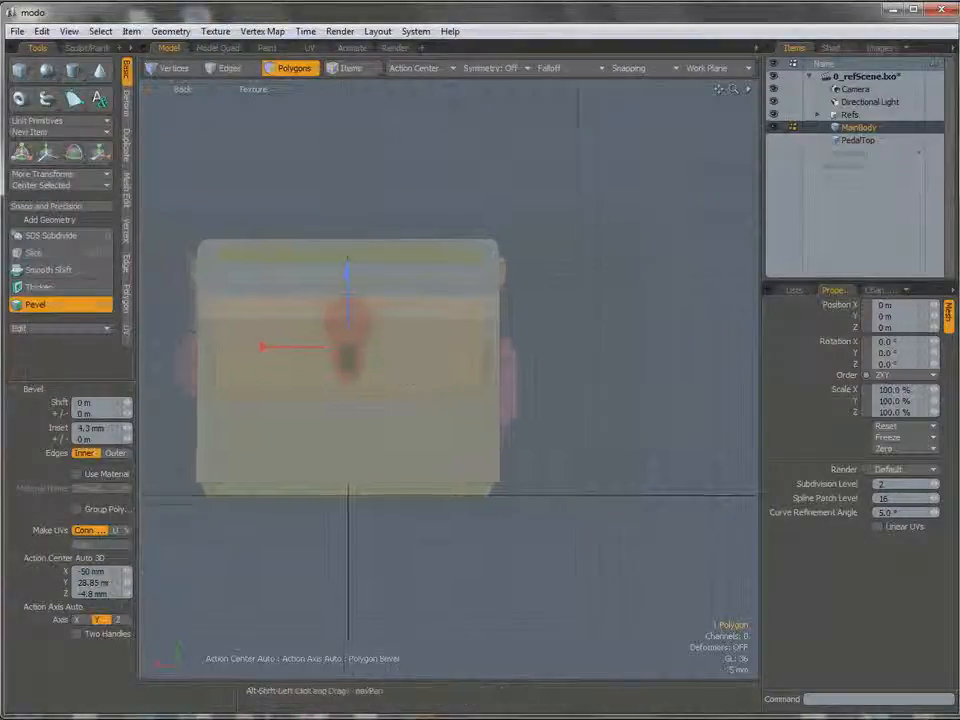
key("ctrl+space")
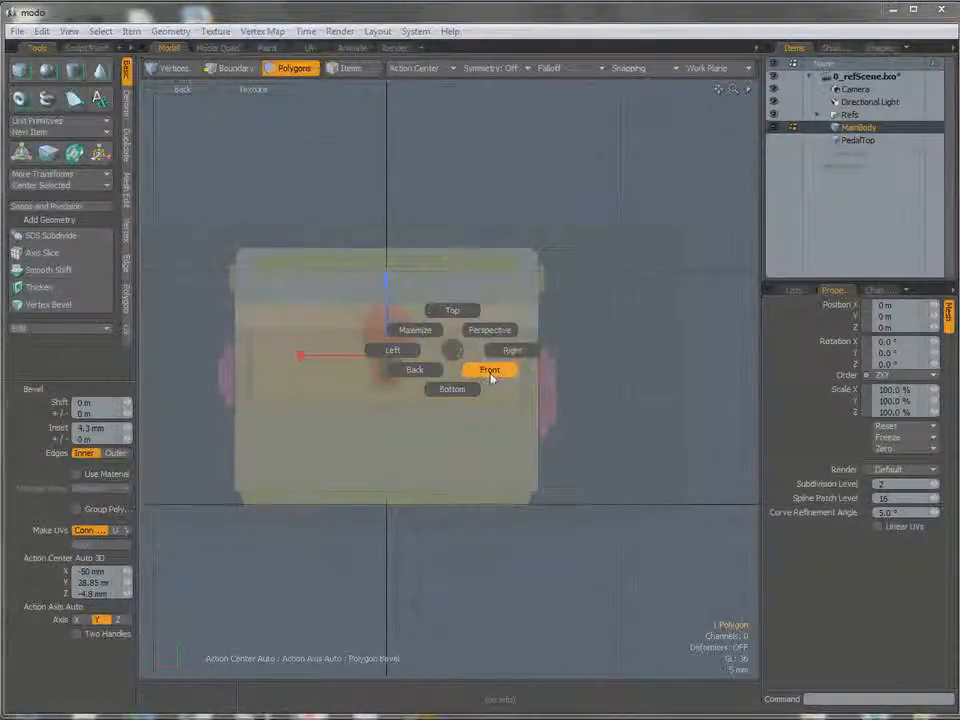
left_click(490, 377)
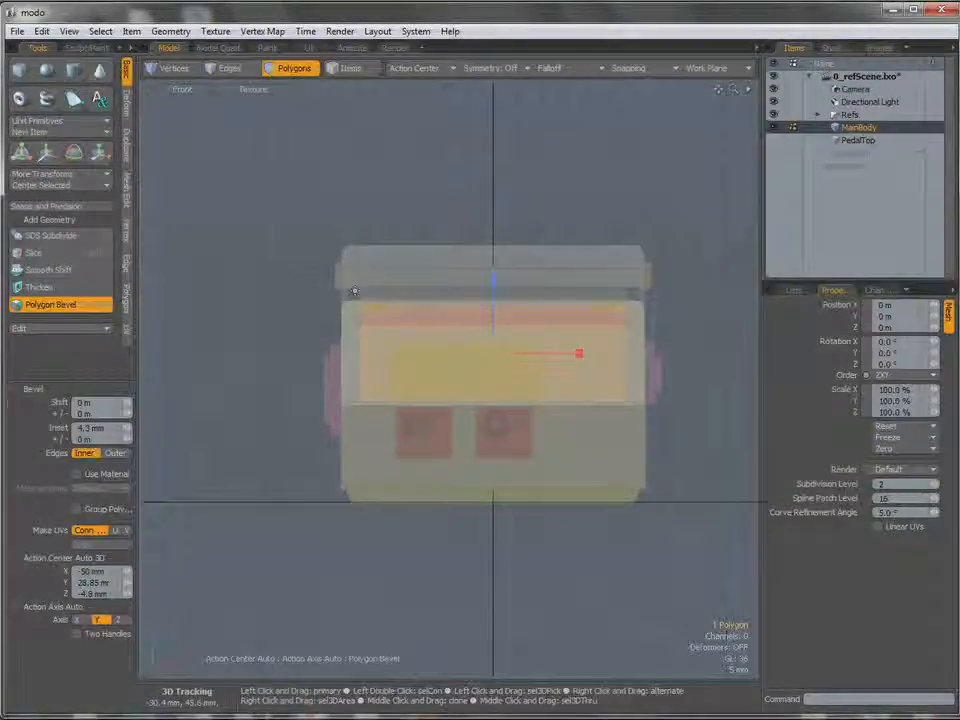
left_click_drag(581, 355, 579, 354)
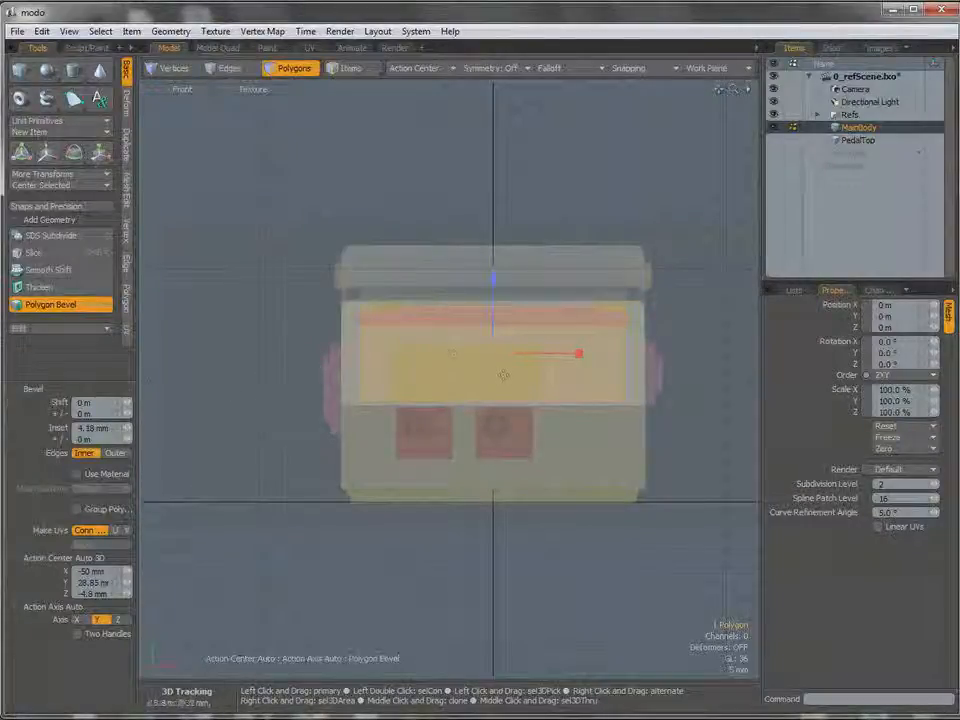
Fine-tune the bevel inset to about 3.8 mm in the Left view and finish the bevel.
key("ctrl+space")
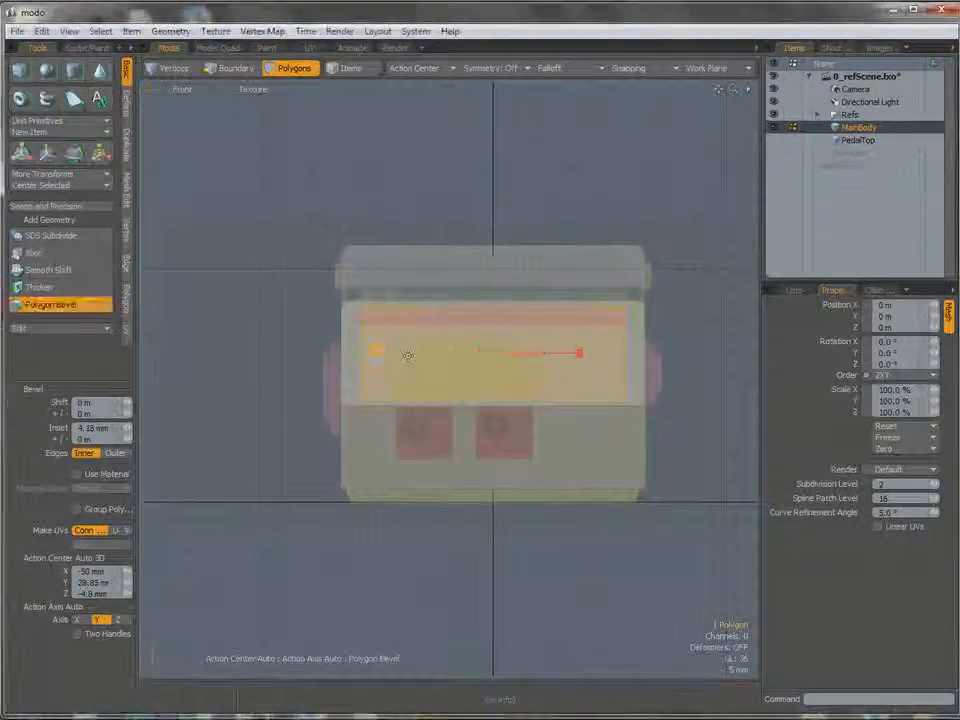
left_click(126, 429)
left_click(126, 428)
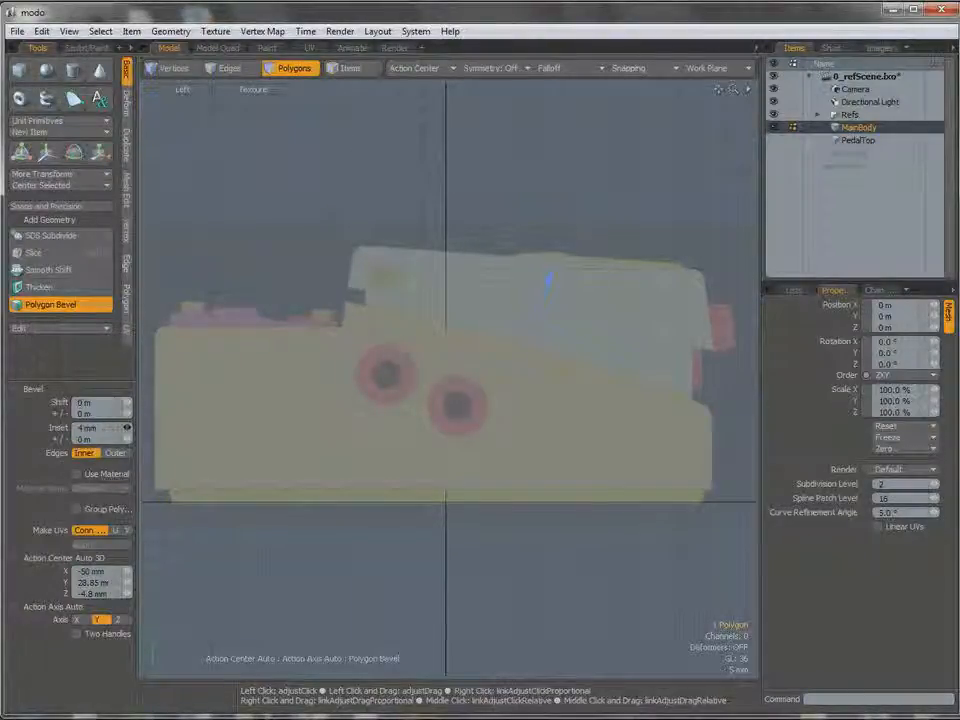
mouse_move(128, 428)
left_mouse_down()
mouse_move(136, 428)
mouse_move(127, 428)
left_mouse_up()
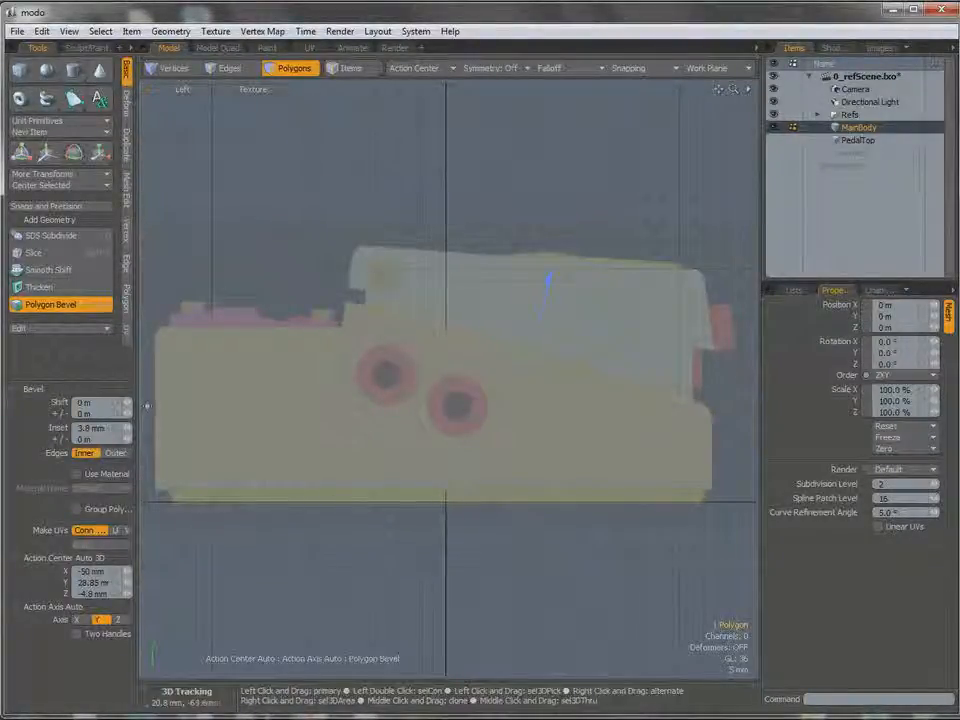
key("ctrl")
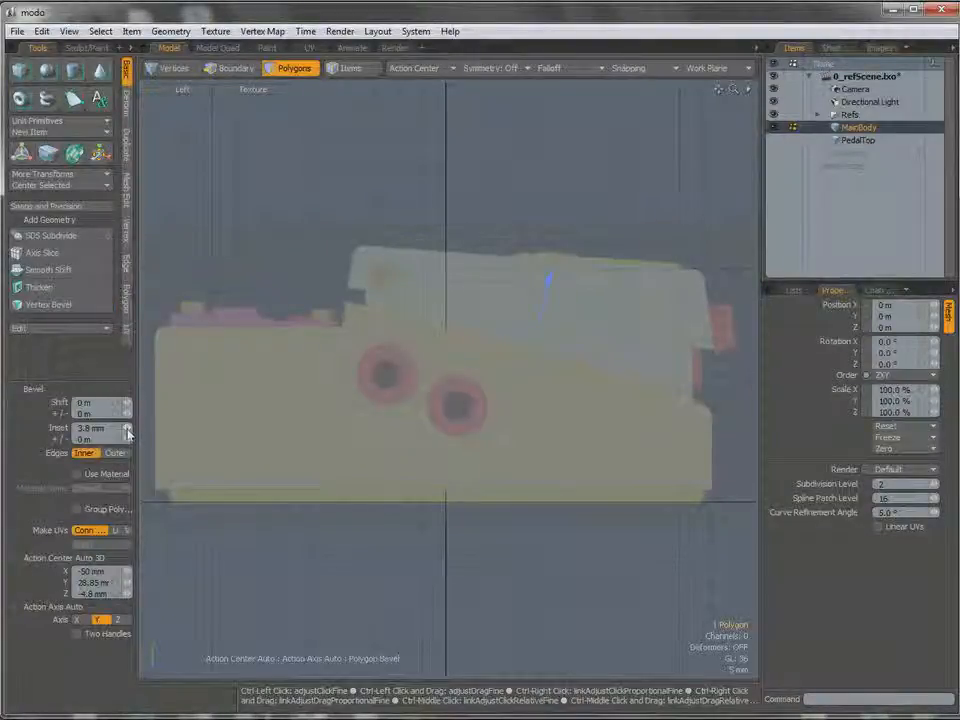
left_click(127, 428, "ctrl")
left_click(127, 428, "ctrl")
left_click_drag(127, 428, 127, 428, "ctrl")
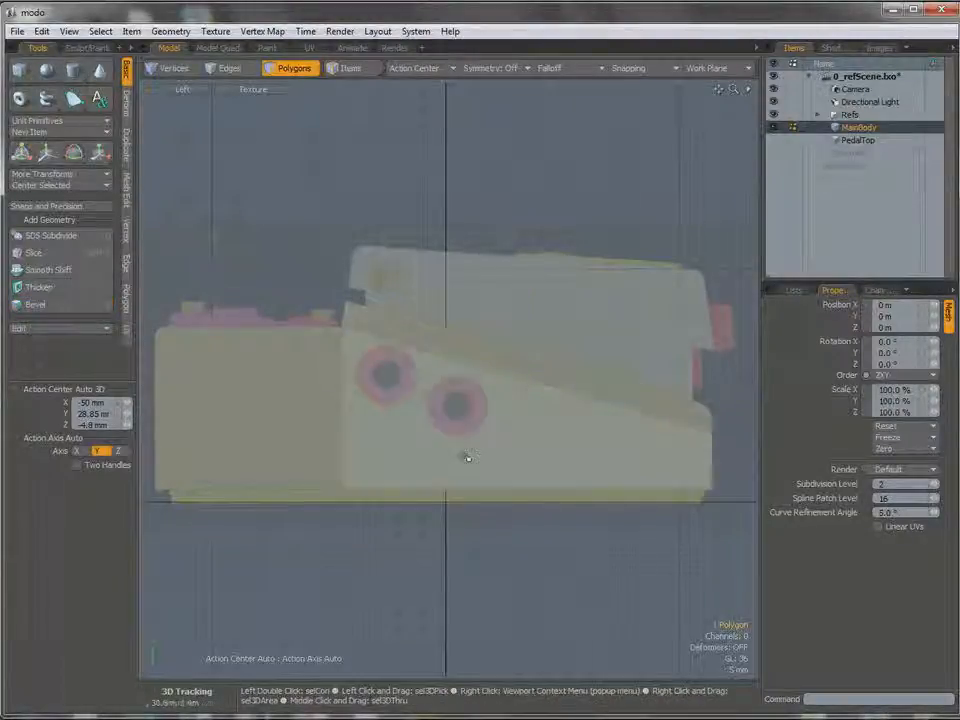
Extrude MainBody's inset sloped top polygon straight up by 5.2 mm in the Left view.
key("shift+x")
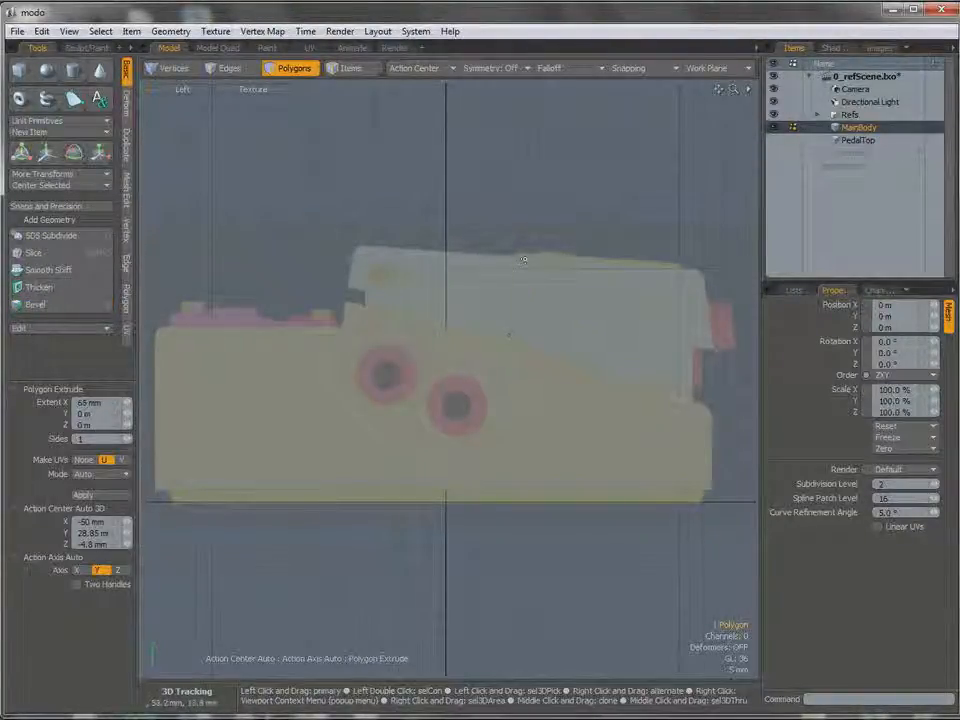
left_click(527, 276)
left_click_drag(530, 280, 521, 276)
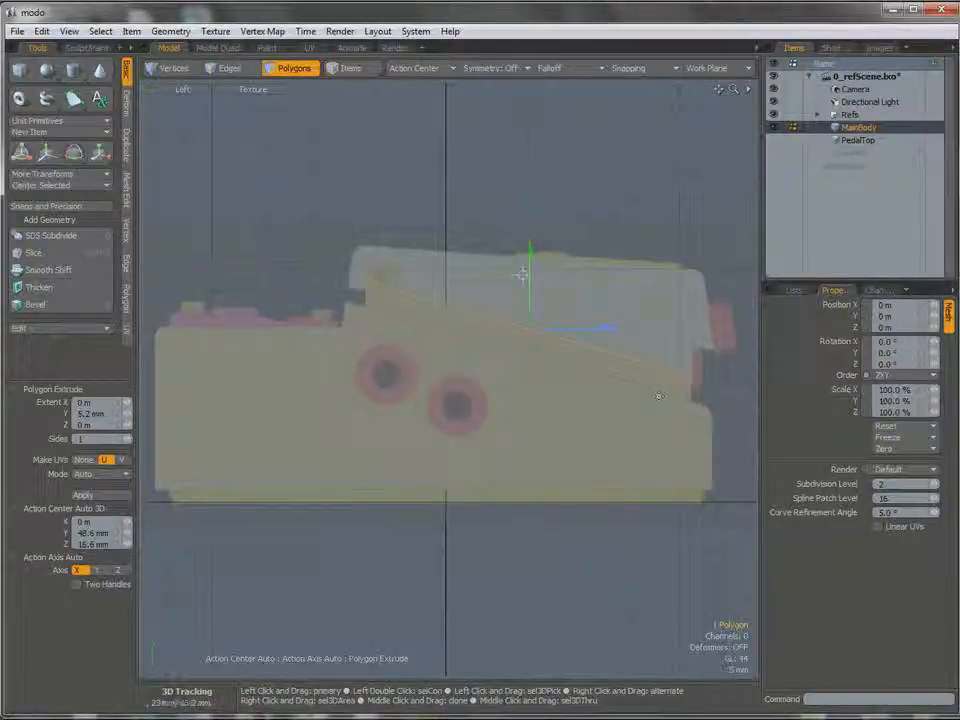
key("space")
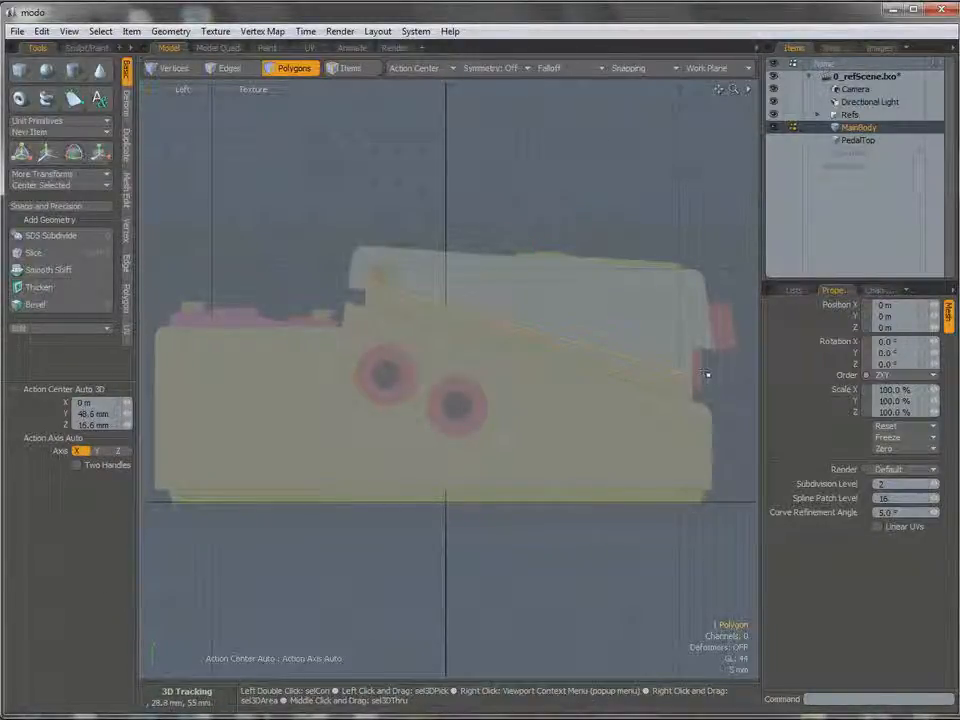
Raise the two vertices at the low end of MainBody's extruded top by 8.4 mm in Y, checking the shape in Perspective.
key("space")
right_click_drag(707, 387, 707, 376)
key("w")
left_click_drag(697, 322, 697, 276)
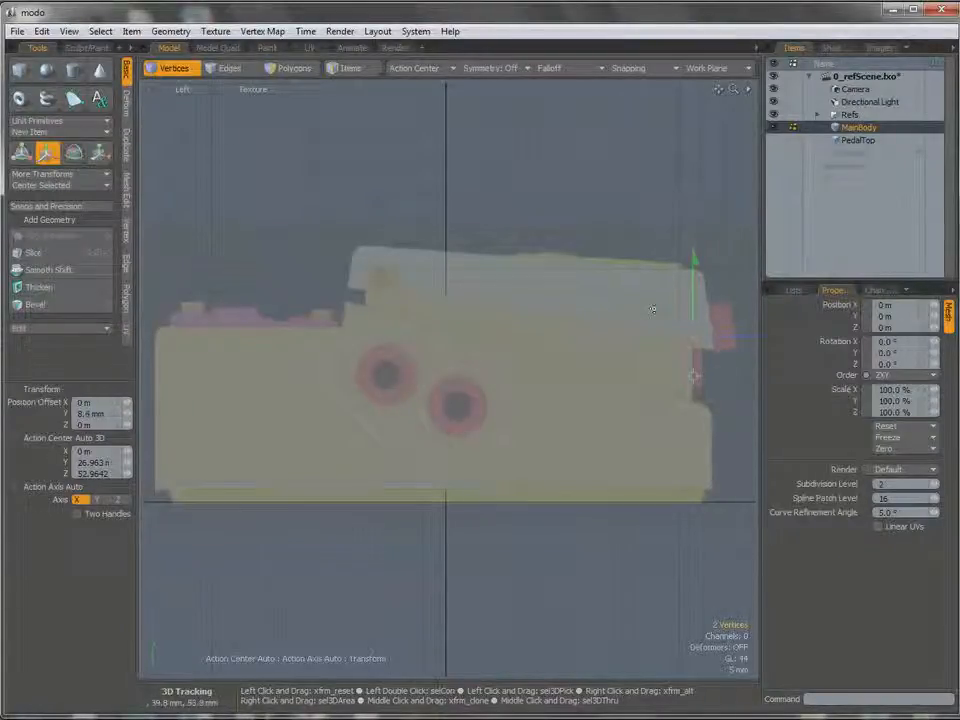
key("ctrl+space")
left_click(593, 364)
left_click_drag(585, 358, 468, 344, "alt")
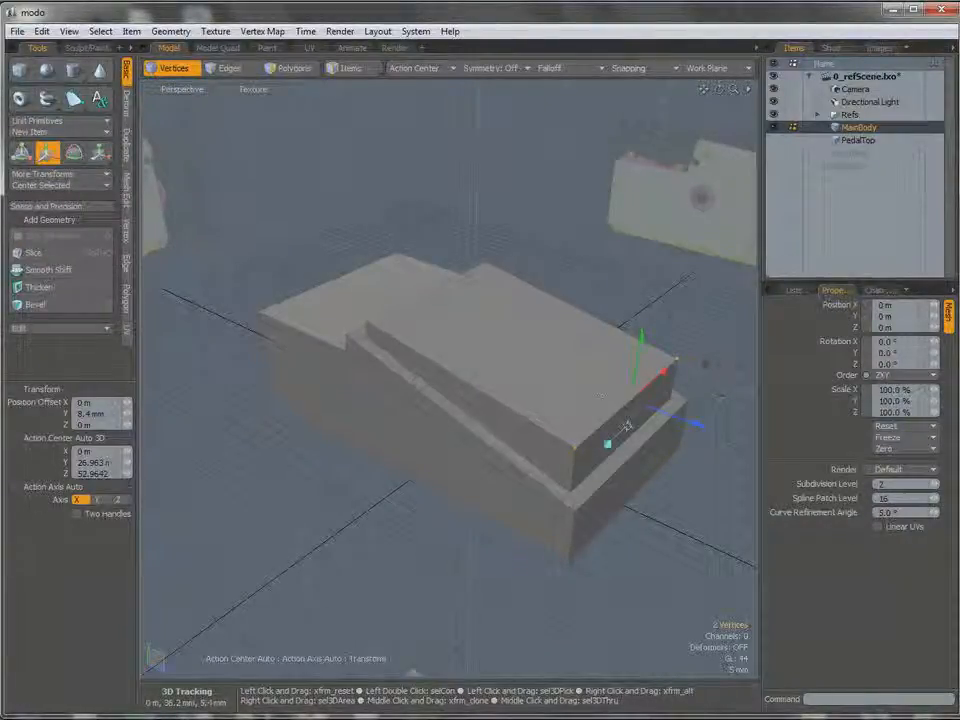
key("space")
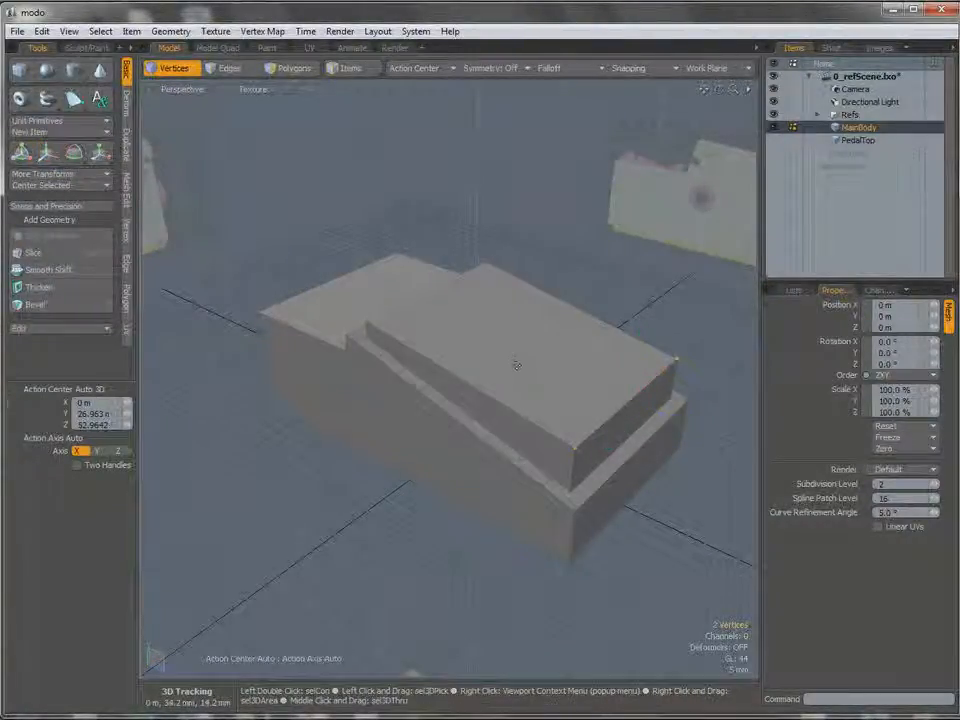
Delete the raised top polygon of MainBody and inspect the opening from the other side.
key("3")
left_click(522, 362)
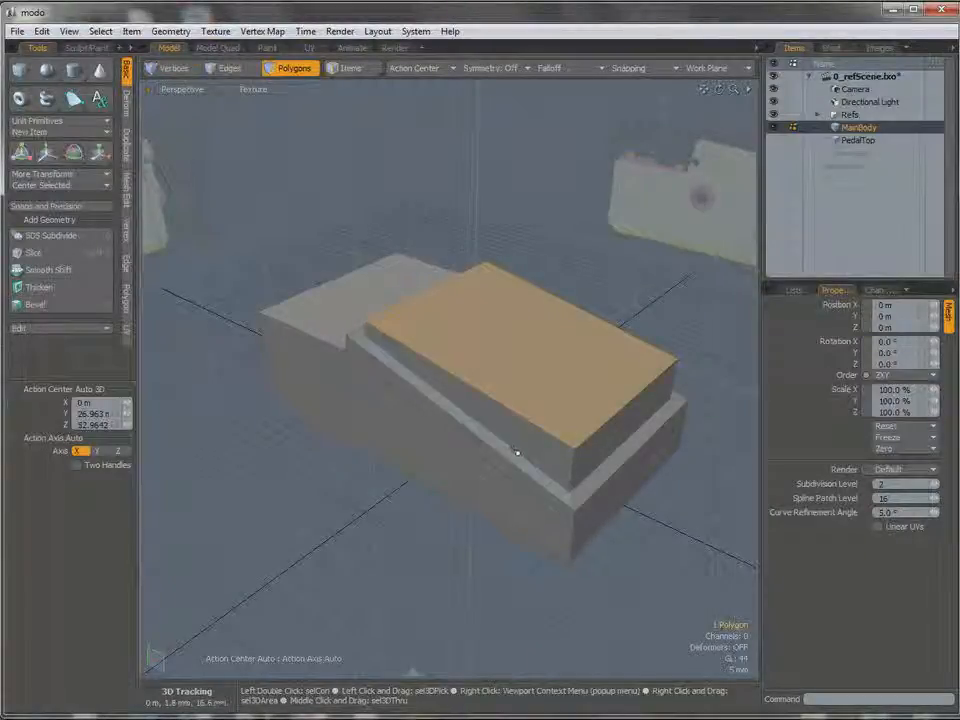
key("Delete")
mouse_move(511, 402)
left_mouse_down("alt")
mouse_move(516, 373)
mouse_move(553, 349)
mouse_move(505, 383)
left_mouse_up("alt")
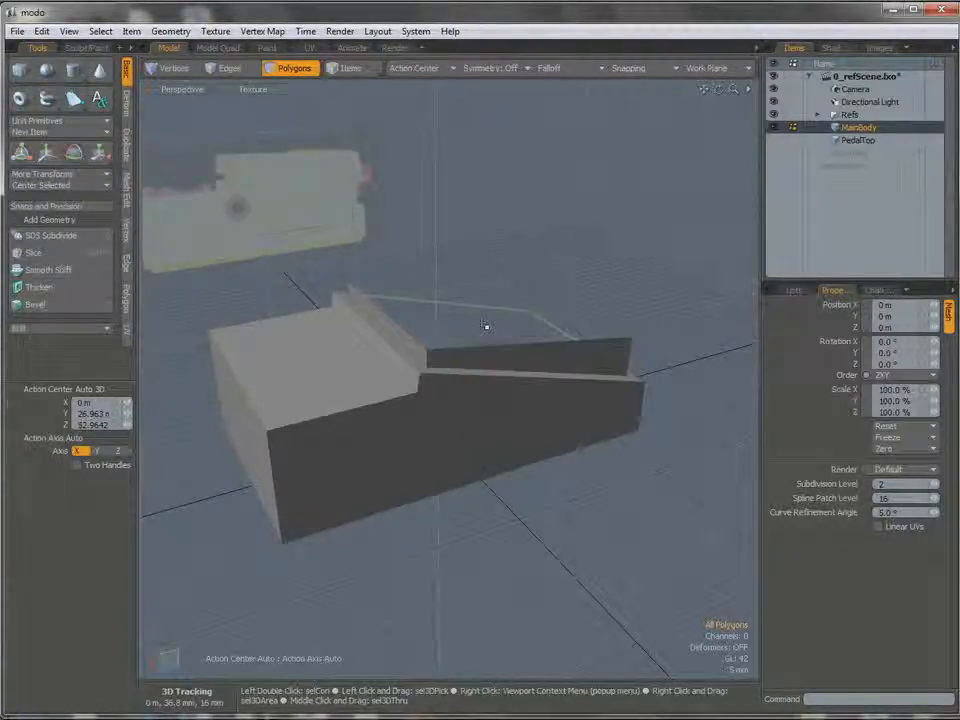
mouse_move(559, 362)
left_mouse_down("alt")
mouse_move(551, 371)
mouse_move(553, 358)
left_mouse_up("alt")
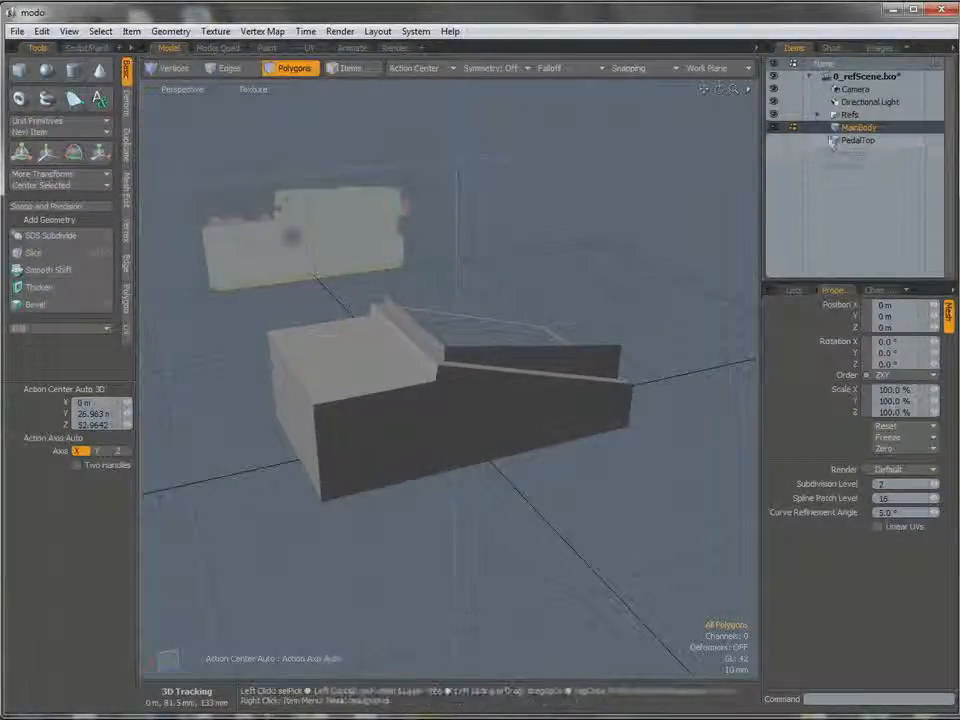
Make the PedalTop mesh visible again together with MainBody.
left_click(775, 141)
left_click_drag(524, 322, 550, 341, "alt")
key("3")
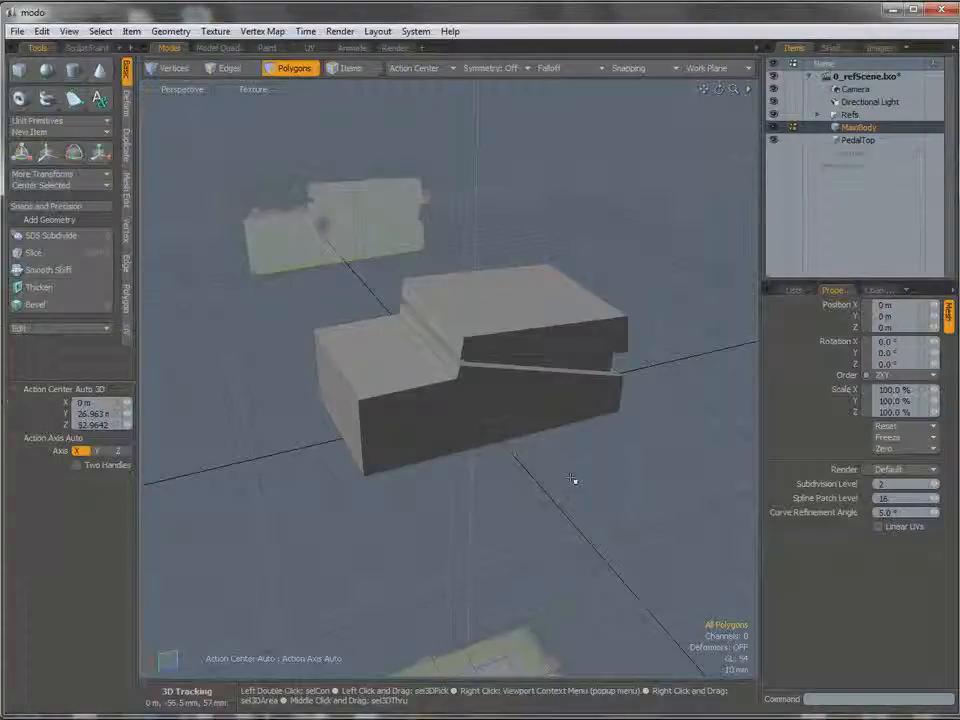
Save the scene under the new name 1_mainBodyBlockedOut in the Boss TU-2 folder.
left_click(17, 31)
left_click(63, 332)
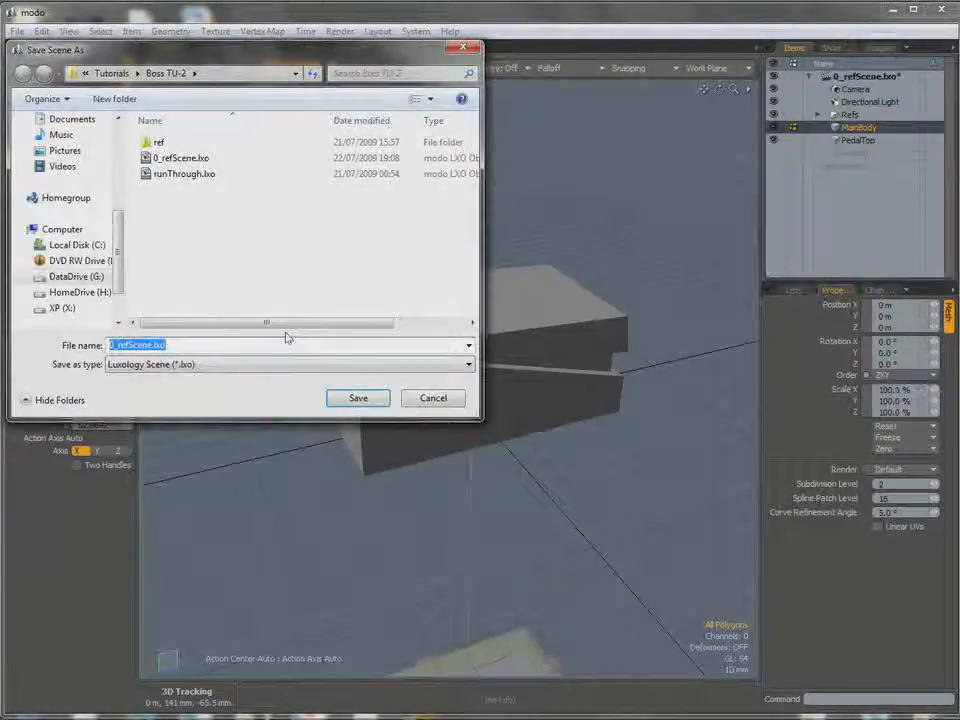
type("1_")
type("mainBodyBlockoOut")
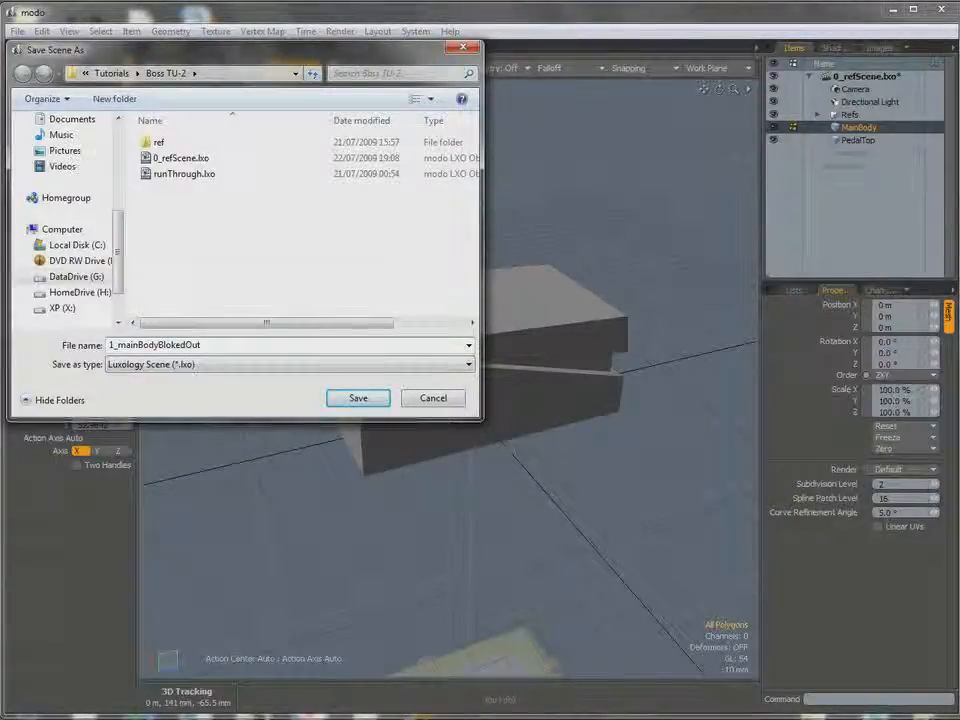
type("c")
key("End")
key("Return")
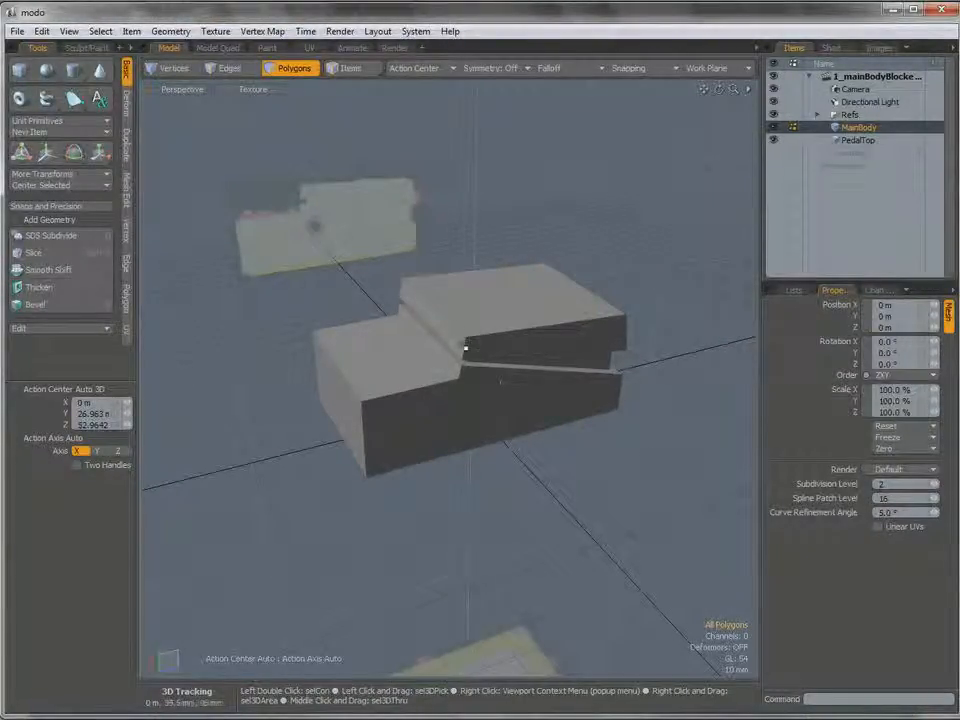
Make PedalTop the active mesh and hide MainBody.
left_click(856, 140)
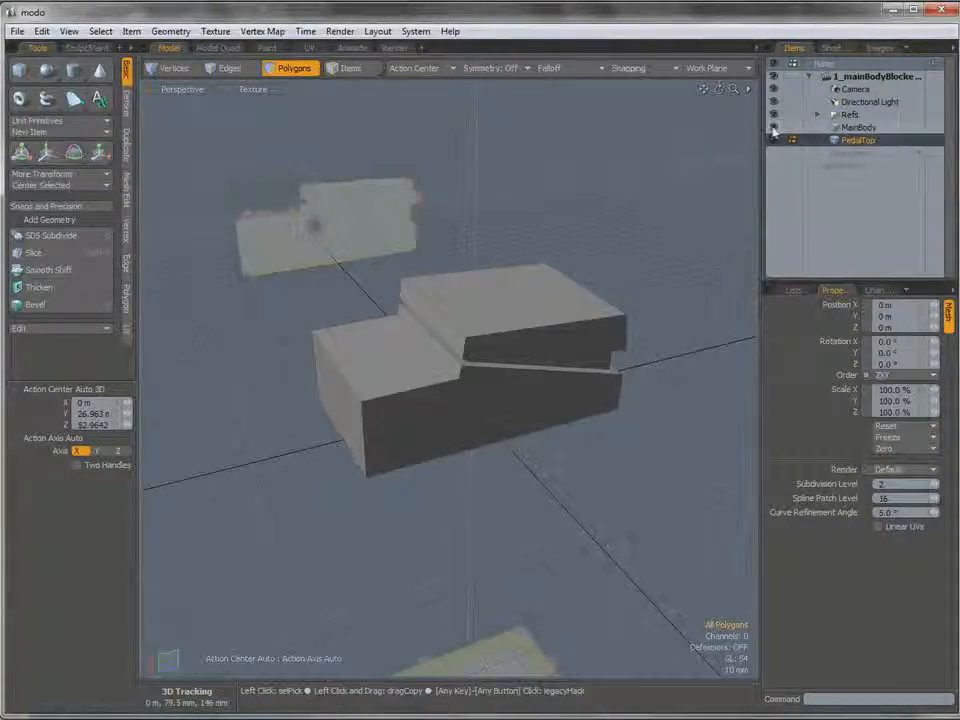
left_click_drag(499, 306, 514, 358, "ctrl+alt")
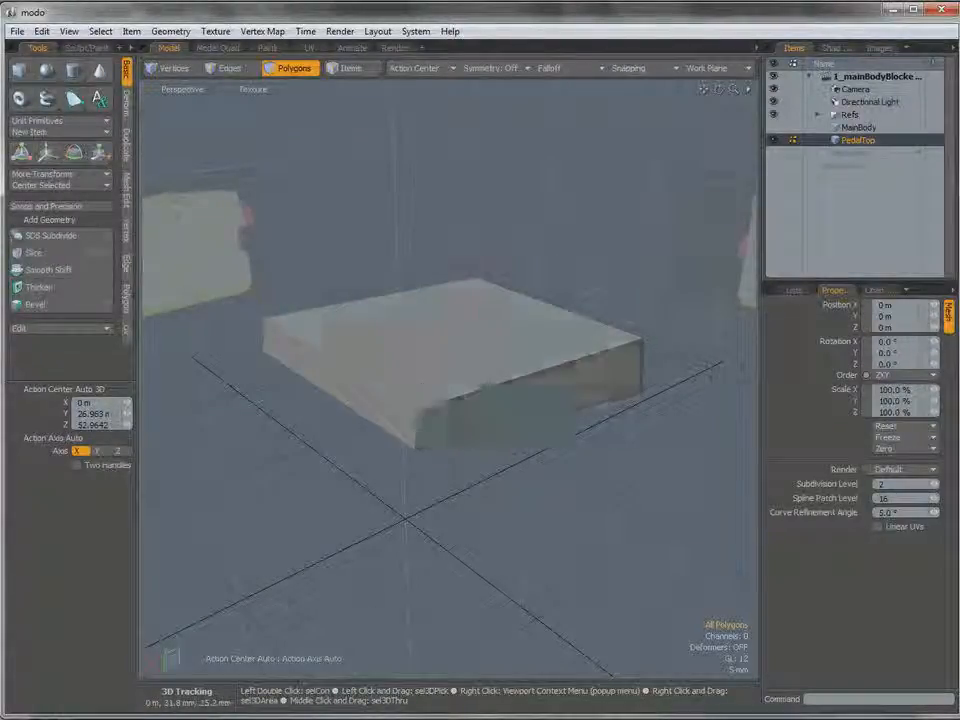
left_click_drag(452, 392, 451, 408, "alt")
Select PedalTop's four top edges and its four vertical corner edges.
key("2")
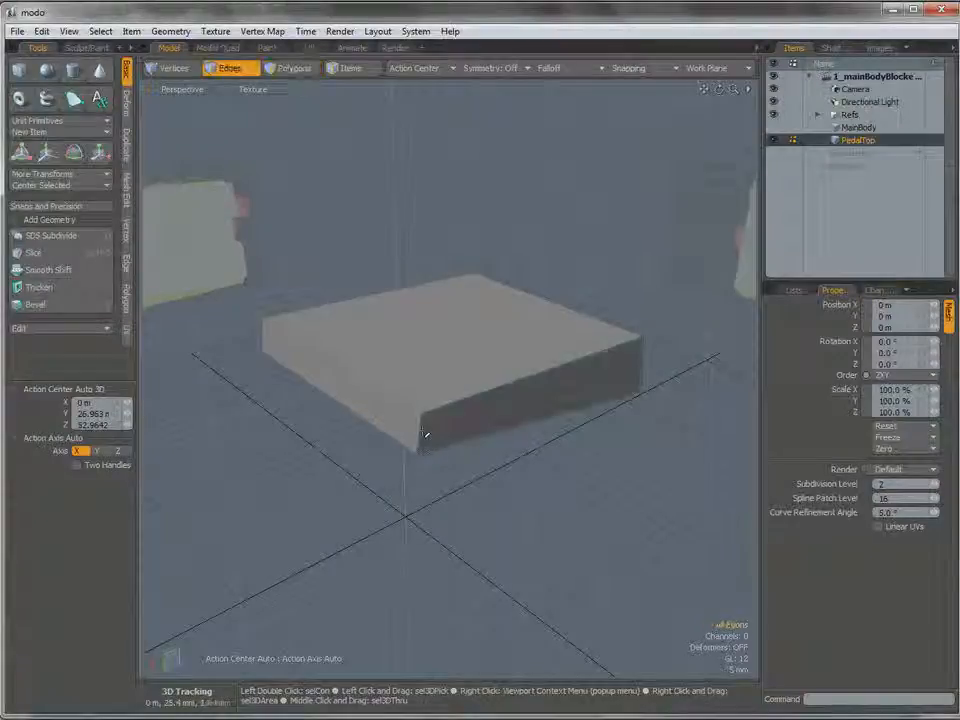
left_click(420, 433)
left_click(434, 411, "shift")
left_click(597, 321, "shift")
left_click(645, 366, "shift")
left_click_drag(647, 364, 444, 439, "alt")
left_click(467, 391, "shift")
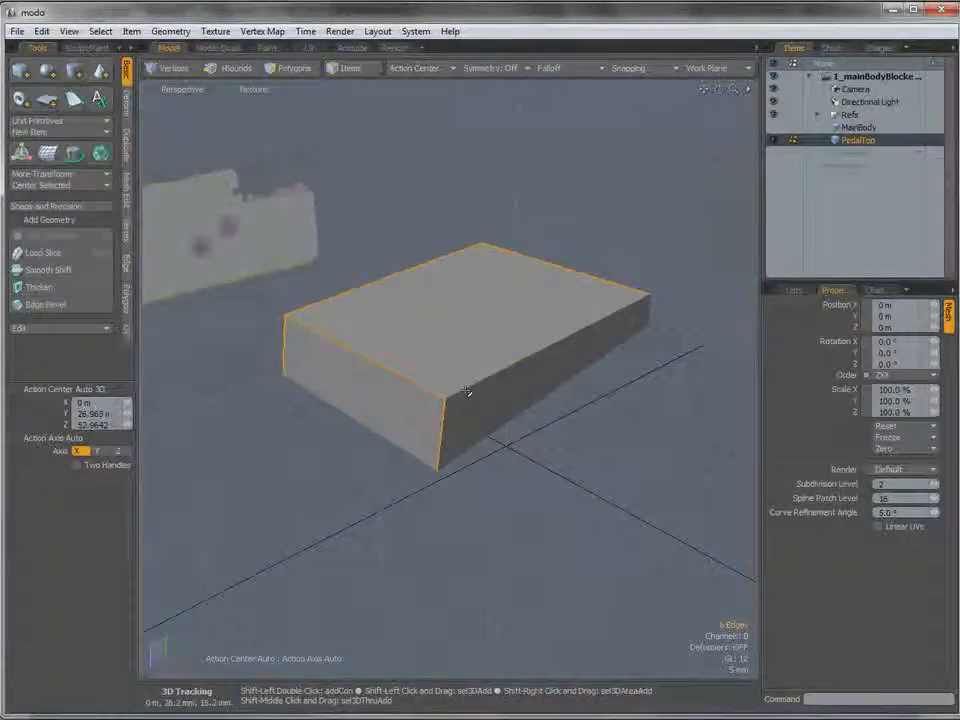
left_click(648, 311, "shift")
left_click(552, 345, "shift")
left_click_drag(450, 370, 570, 377, "alt")
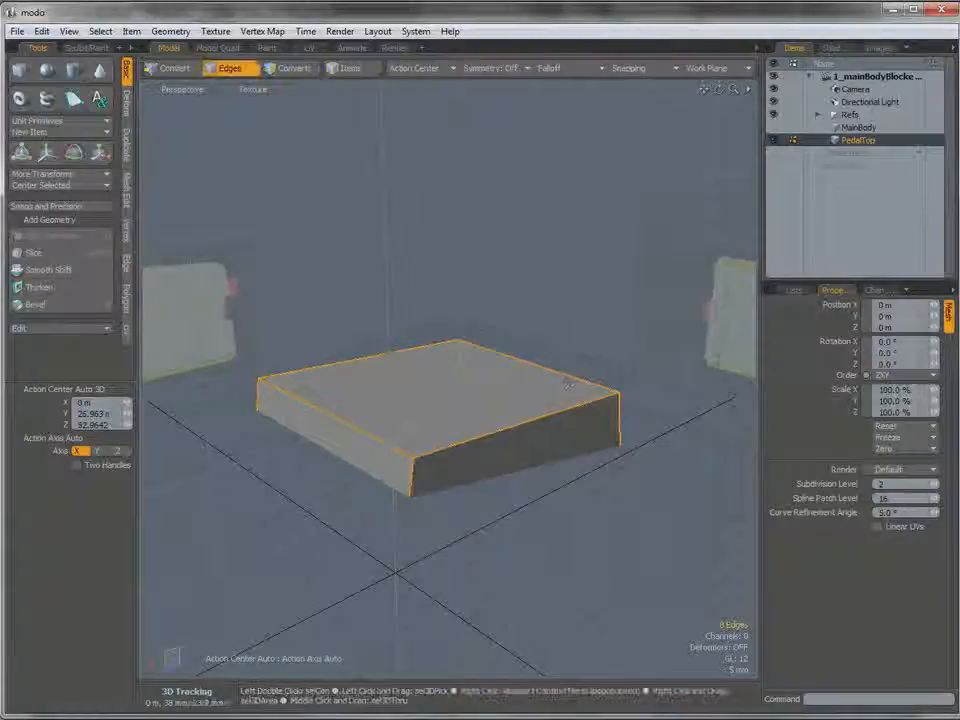
Bevel the eight selected PedalTop edges with an inset of 2.2 mm.
key("b")
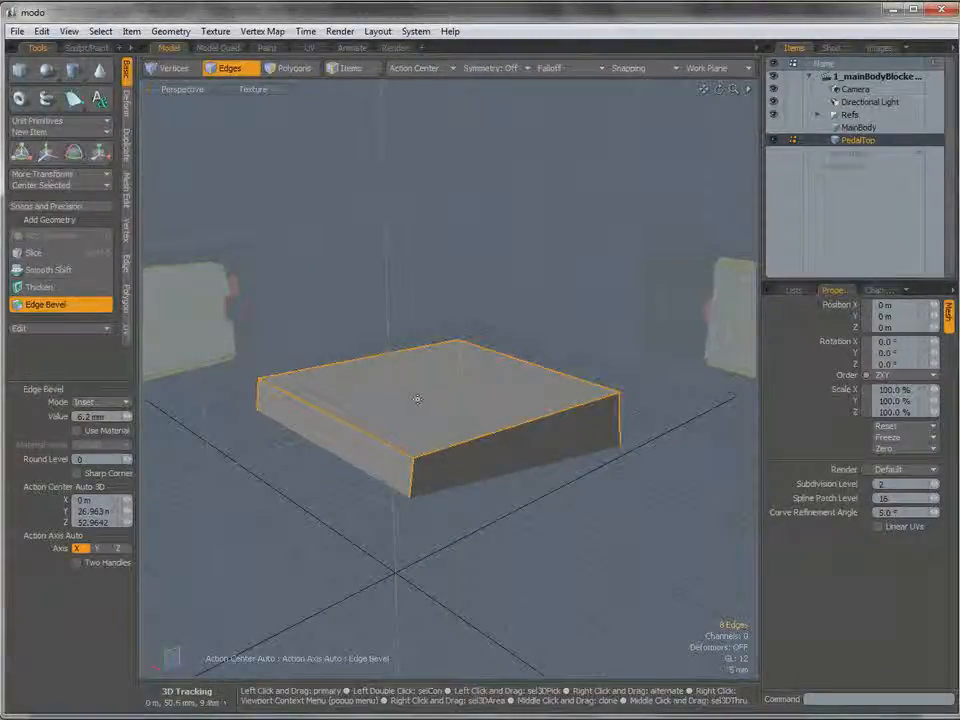
left_click(417, 399)
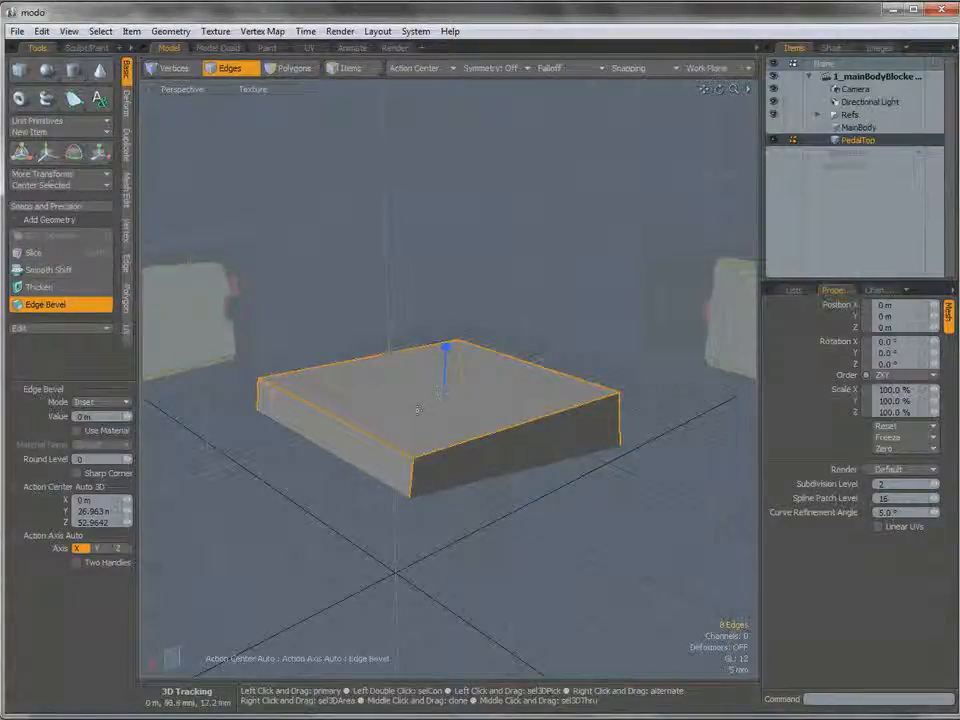
left_click_drag(446, 348, 449, 339)
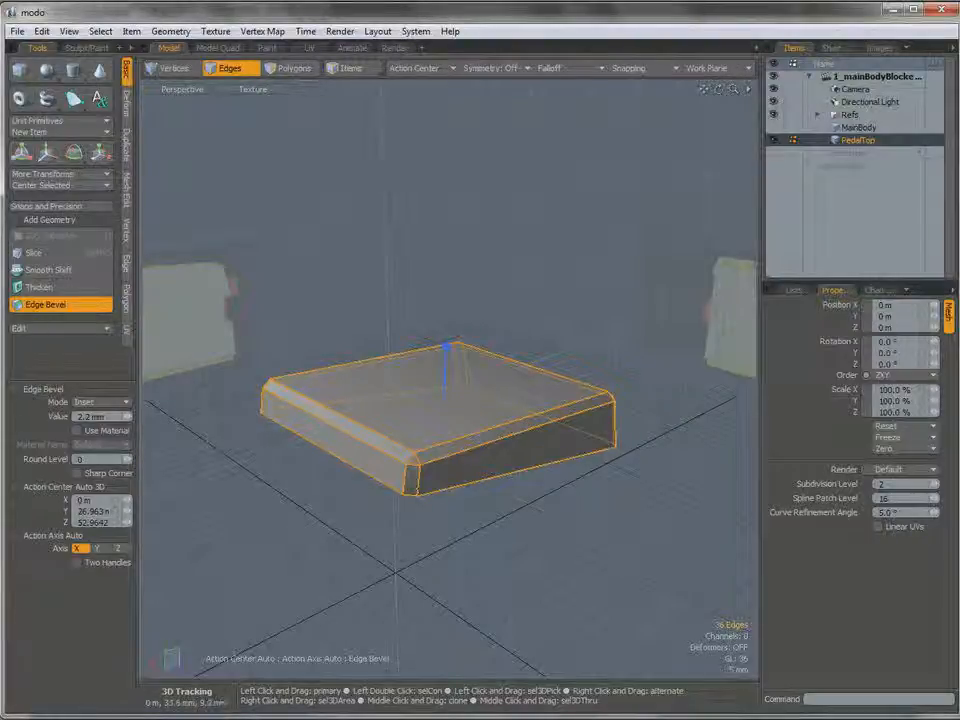
Set the edge bevel's round level to 3, compare the corners with the Left view reference, and finish the bevel.
left_click(127, 457)
left_click(127, 457)
left_click_drag(387, 453, 365, 441, "alt")
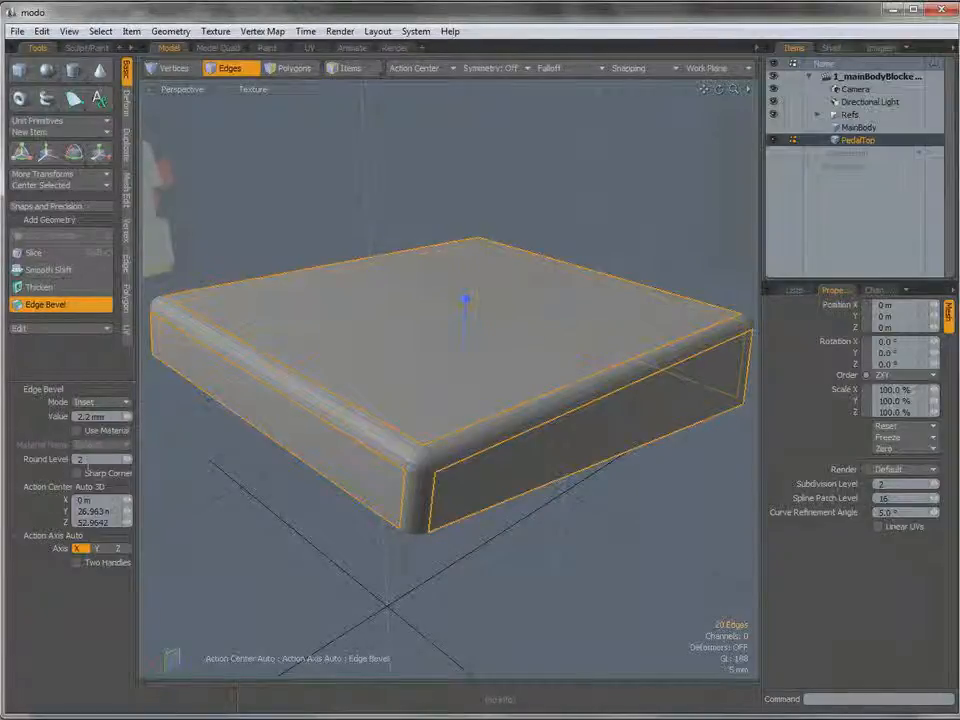
left_click(127, 459)
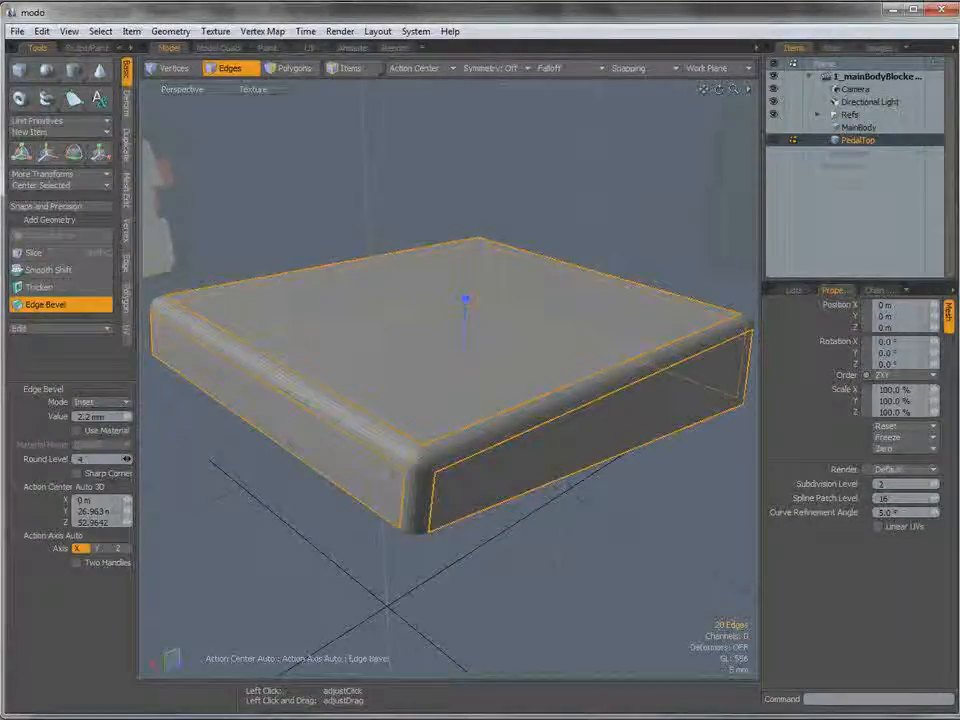
left_click_drag(380, 460, 365, 418, "alt")
left_click(365, 418)
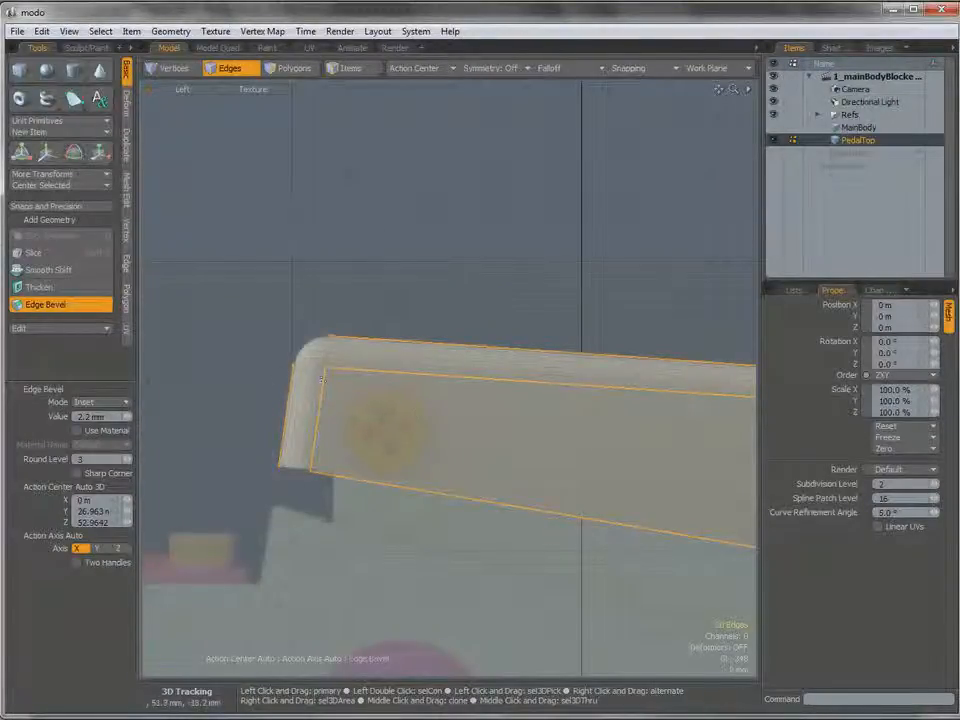
key("ctrl+space")
left_click(341, 366)
left_click_drag(337, 366, 407, 437, "alt")
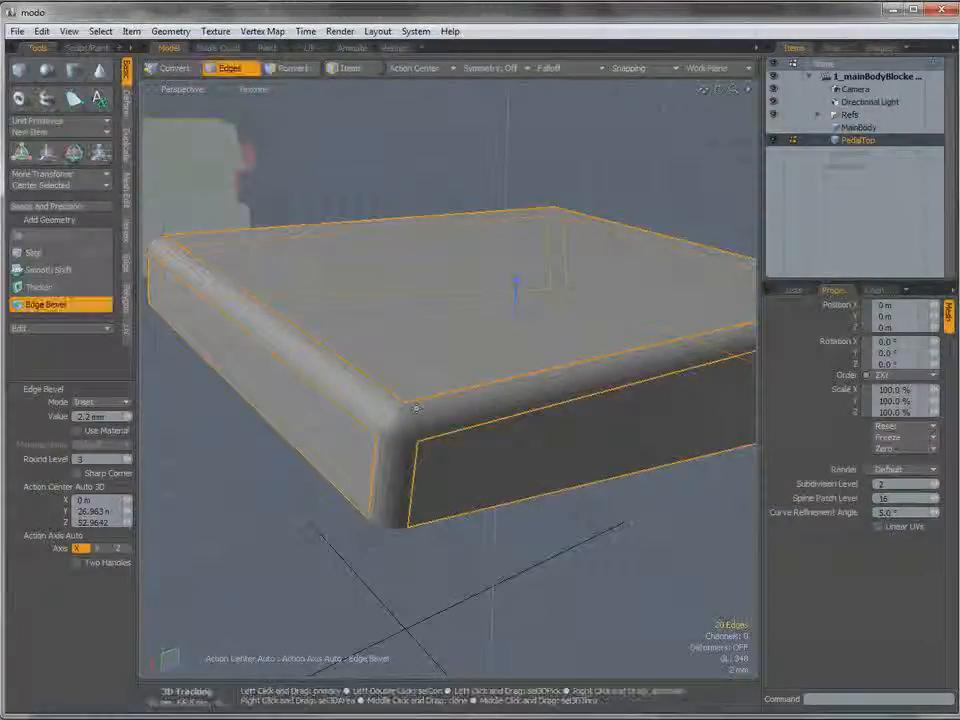
key("space")
Bevel PedalTop's underside polygon with an inset of 1.1 mm and no shift.
left_click(453, 188)
left_click_drag(471, 289, 476, 401, "ctrl+alt")
key("3")
left_click(467, 440)
key("b")
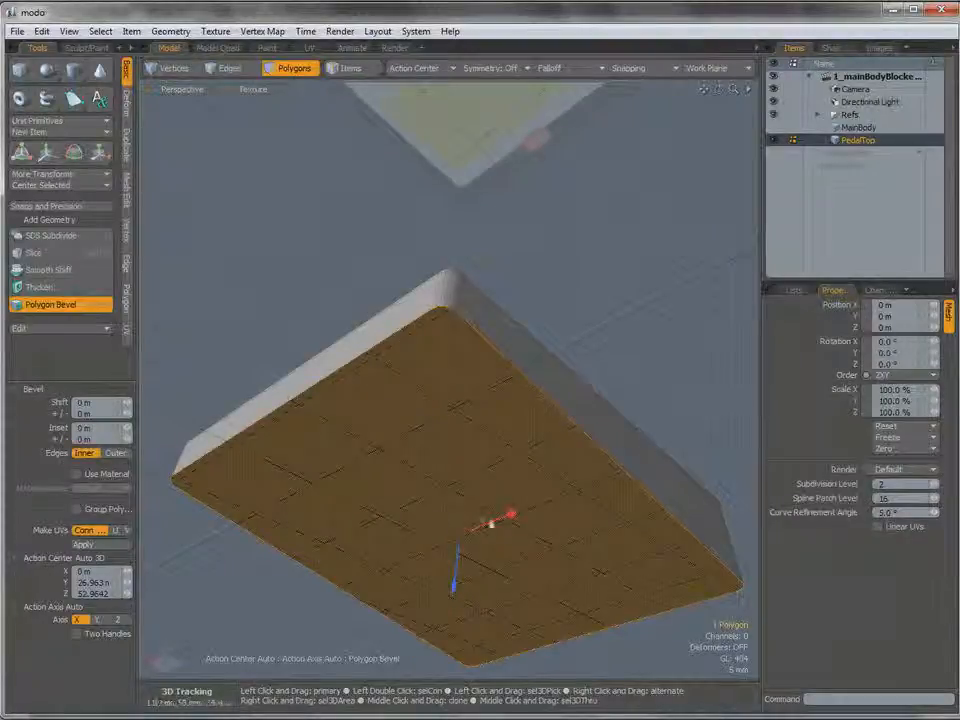
left_click_drag(512, 516, 526, 512)
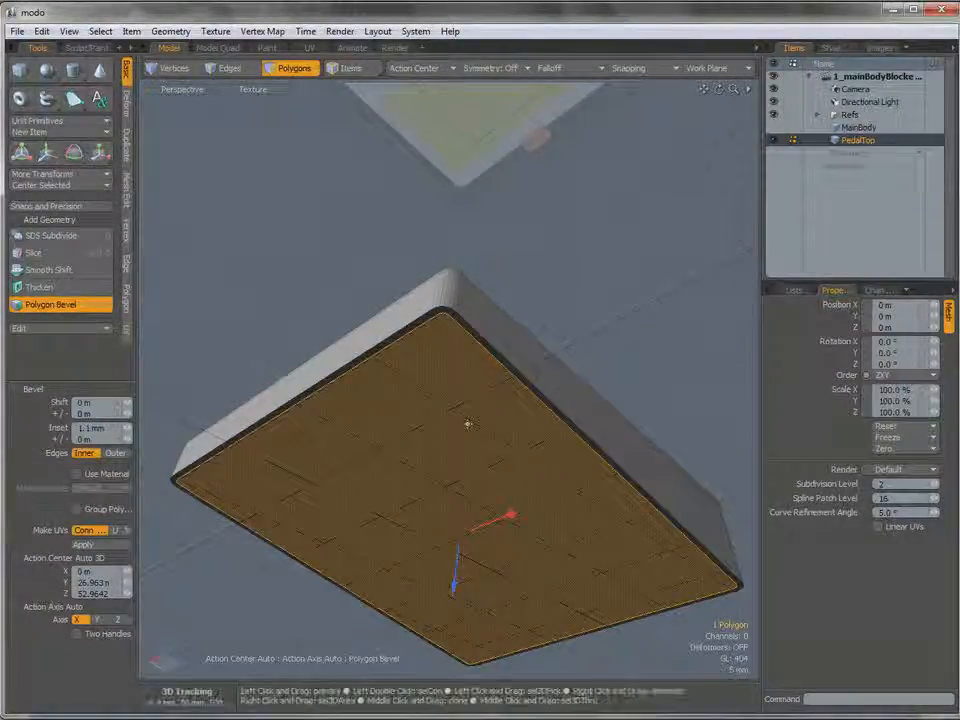
Apply a second bevel to the underside polygon with a shift of -5.4 mm, check it in the Left view, and finish.
key("shift")
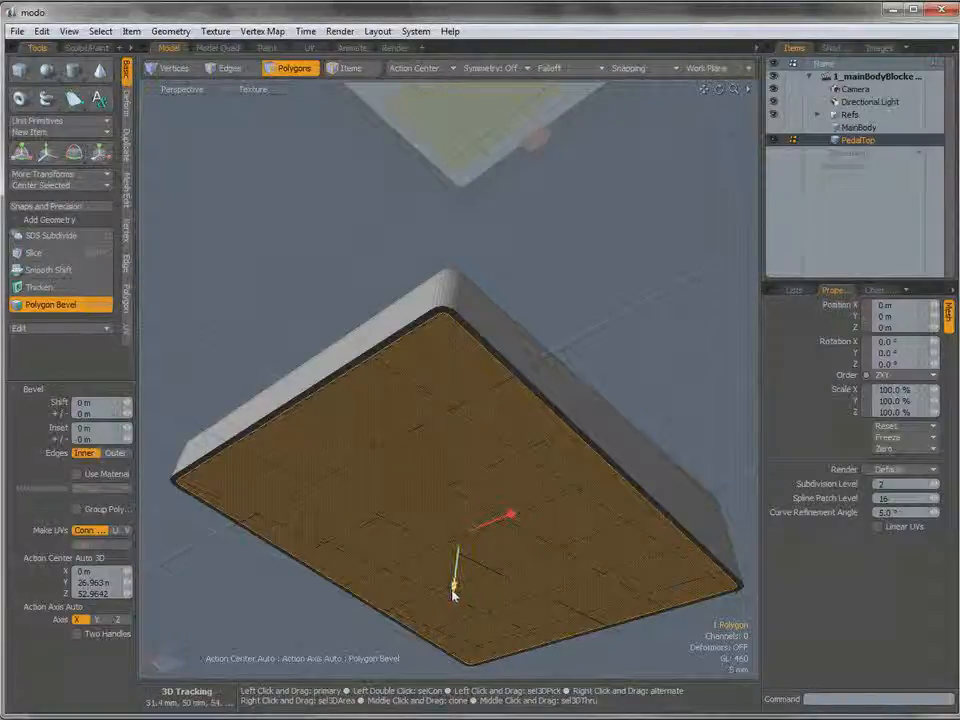
left_click_drag(452, 594, 456, 565)
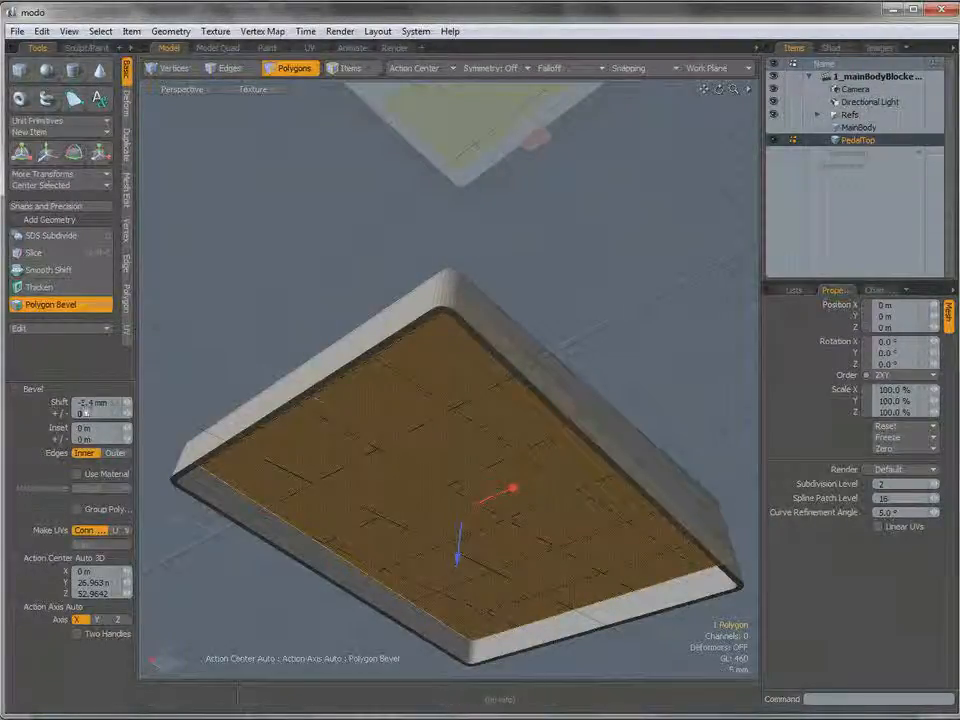
key("ctrl+space")
left_click(482, 437)
left_click_drag(477, 437, 505, 392, "alt+shift")
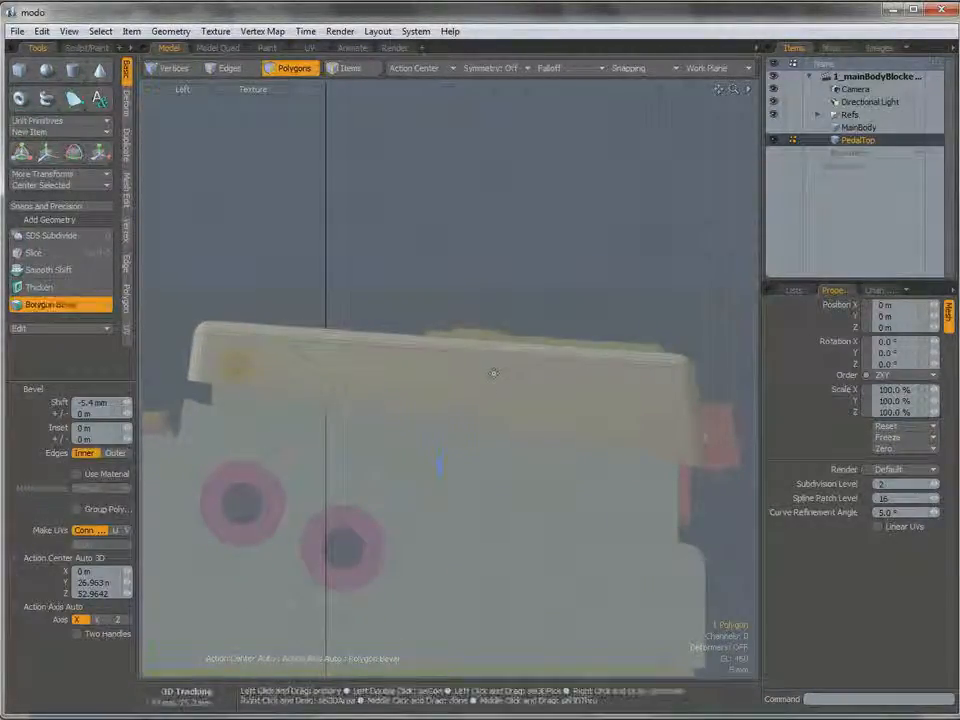
key("space")
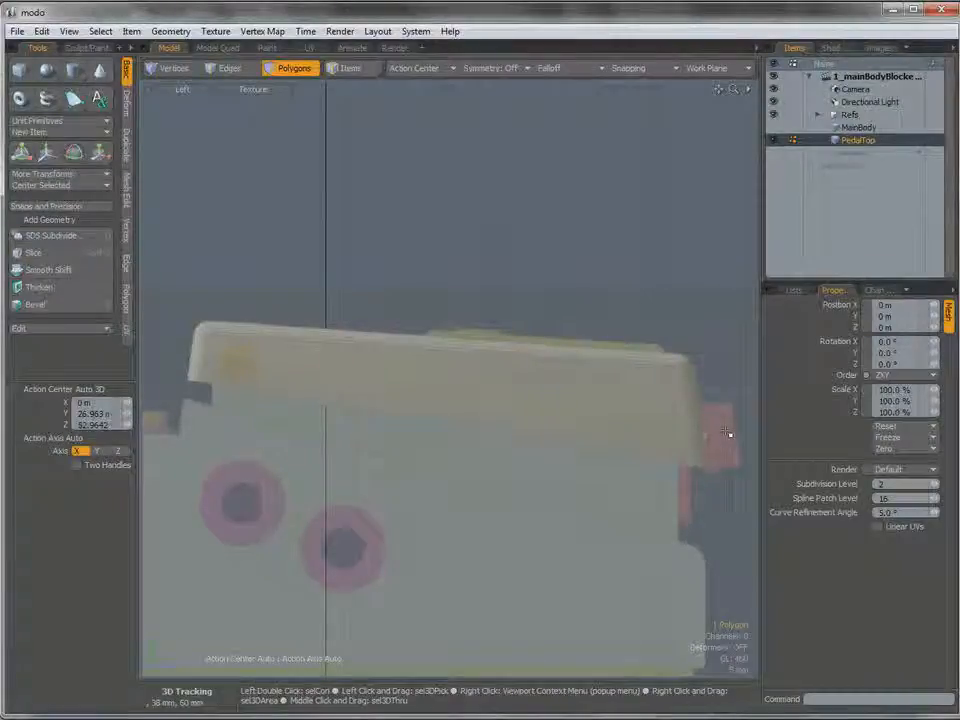
In a wireframe Left view, select the recessed underside vertices at PedalTop's front end and move them about -1.94 mm in Z and 0.49 mm in Y.
left_click(248, 91)
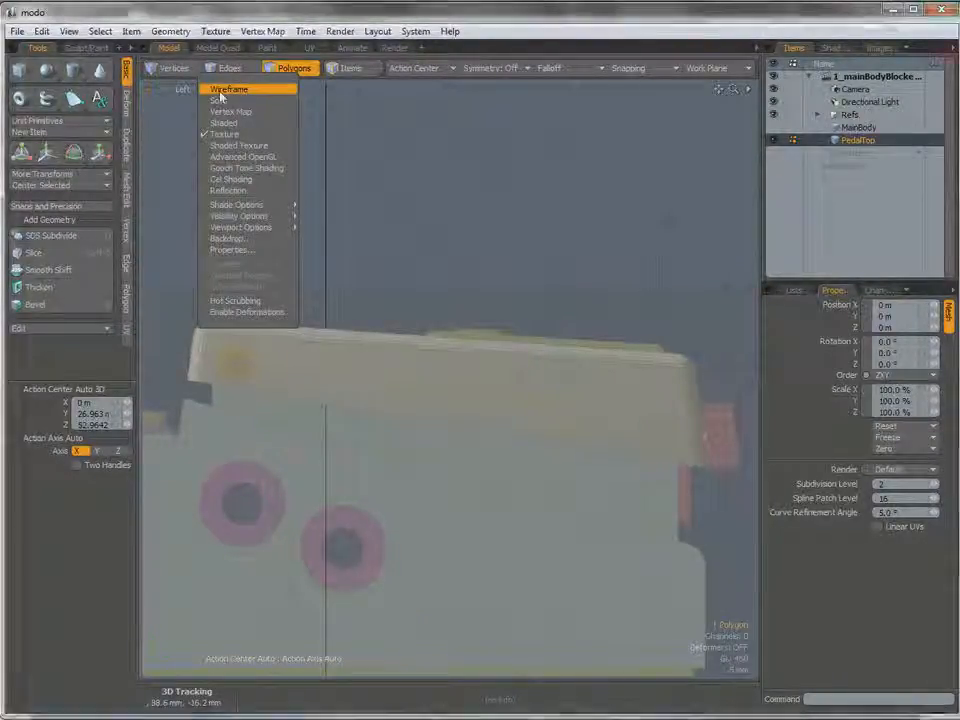
left_click(220, 93)
left_click(716, 442)
key("1")
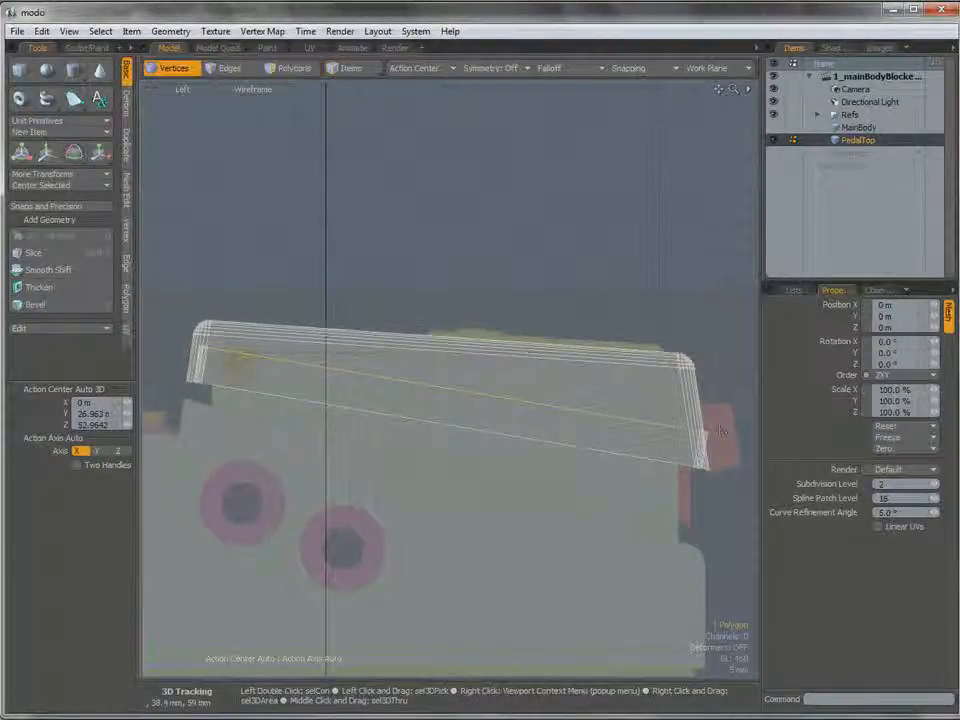
right_click_drag(718, 422, 690, 446)
key("w")
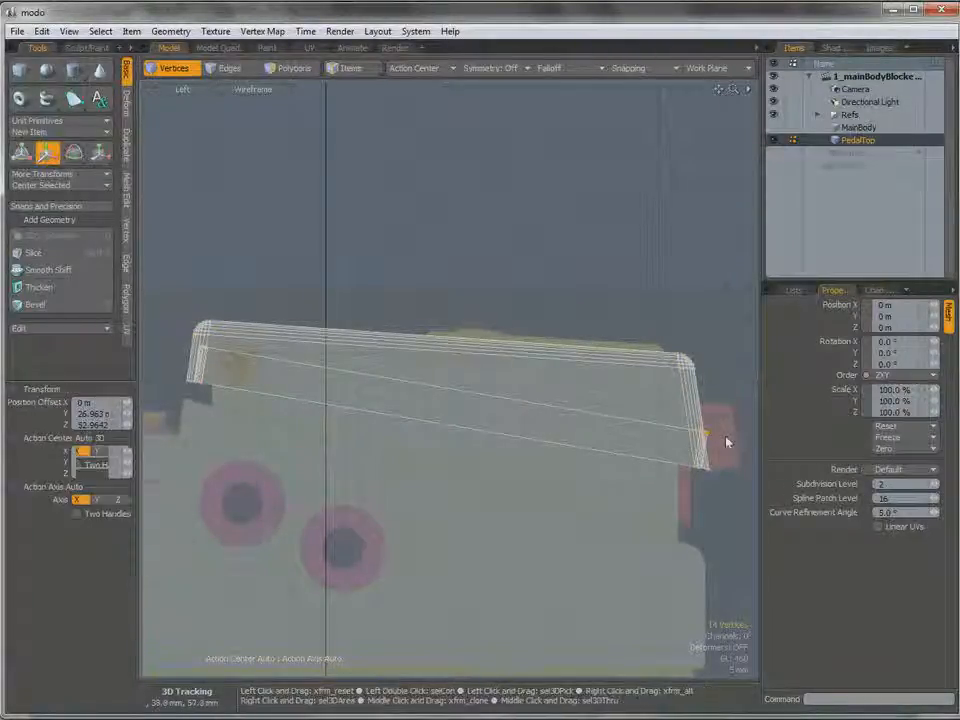
left_click_drag(722, 399, 645, 394, "alt+shift")
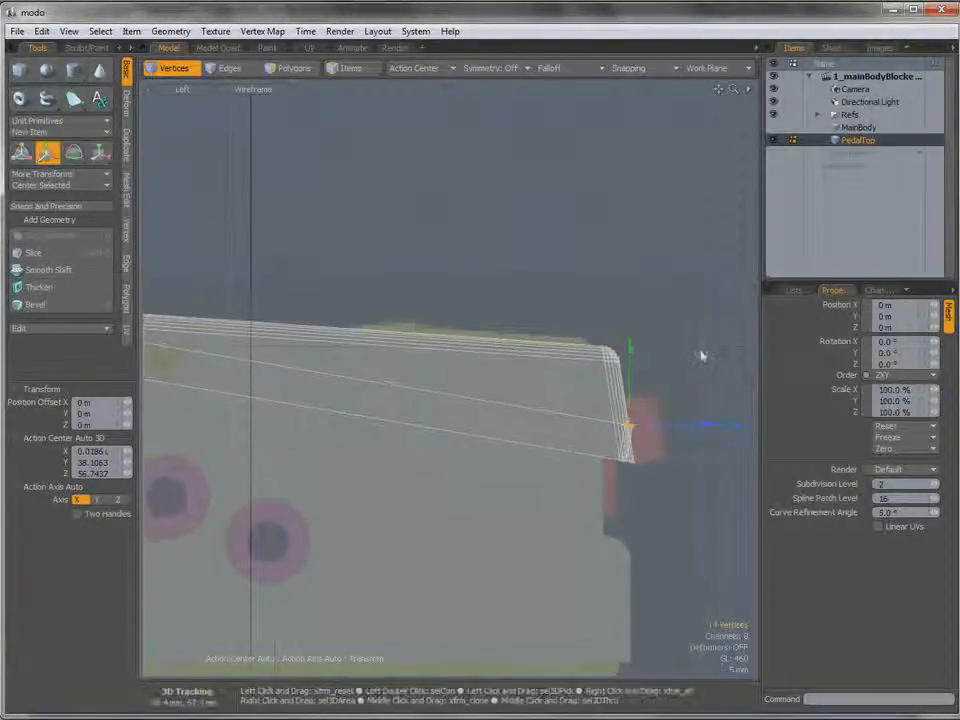
left_click_drag(697, 353, 673, 349)
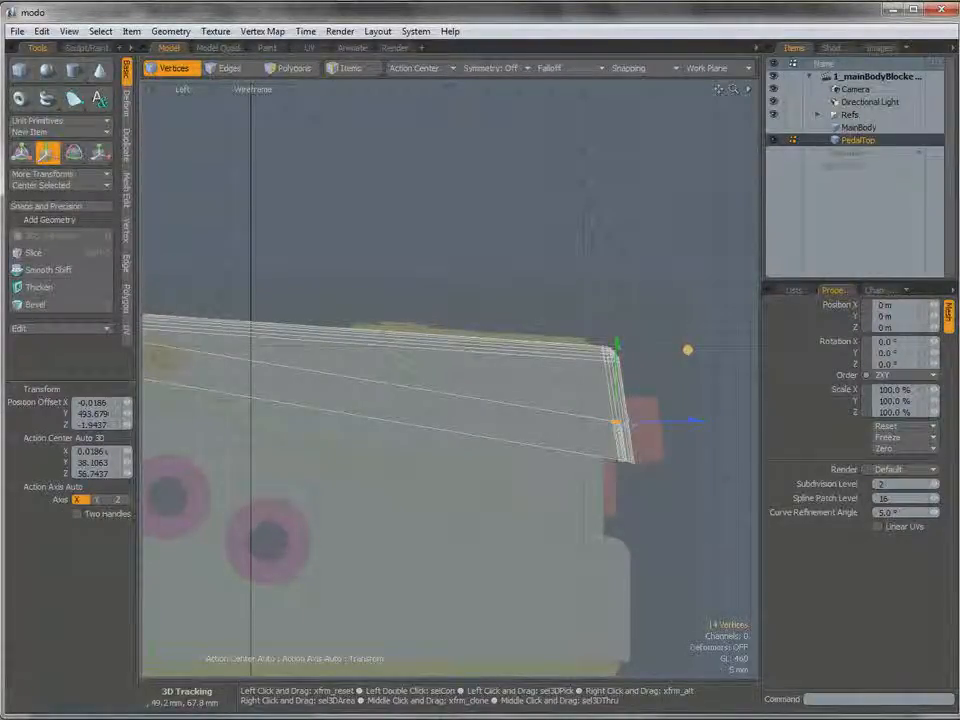
mouse_move(598, 360)
left_mouse_down("alt+shift")
mouse_move(640, 362)
mouse_move(613, 373)
left_mouse_up("alt+shift")
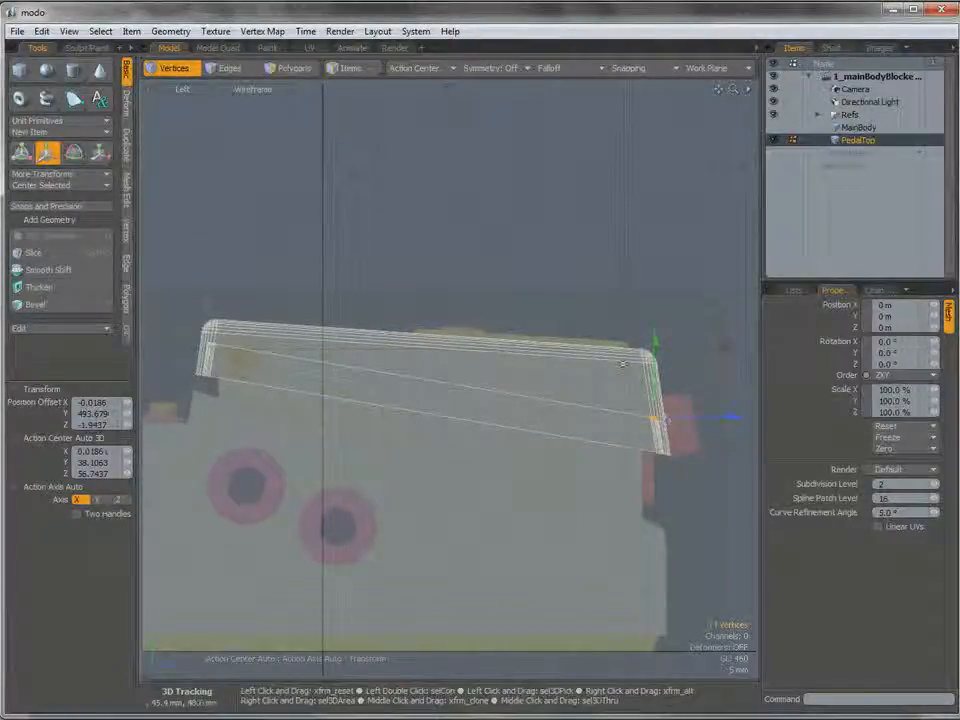
Return the display to Shaded and, in the Perspective view, delete the recessed polygon inside PedalTop's hollow underside.
left_click(256, 90)
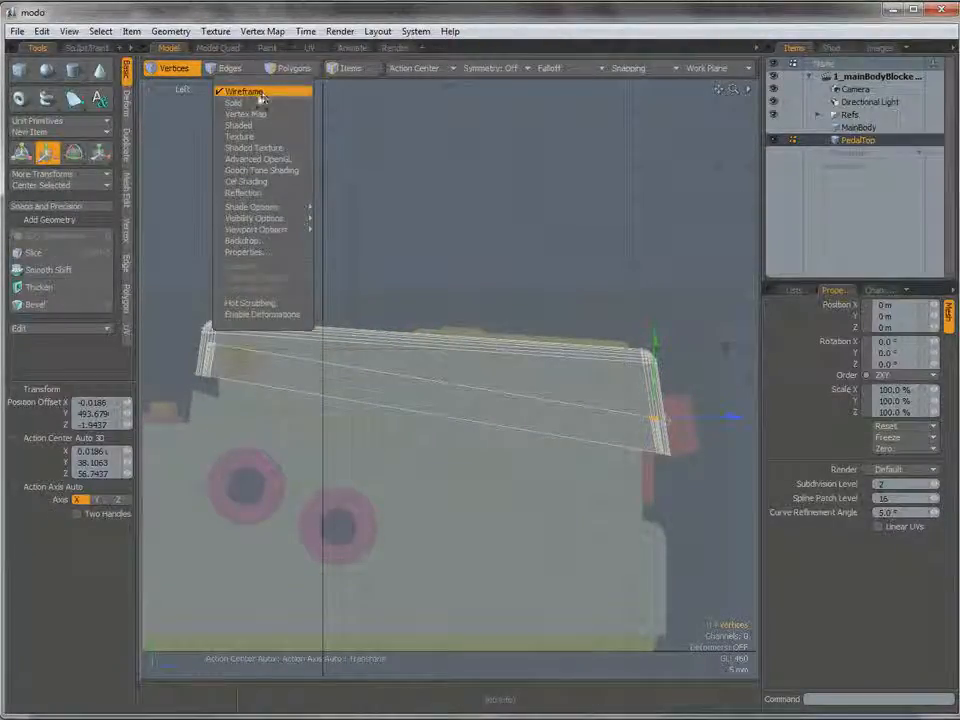
left_click(239, 125)
key("ctrl+space")
left_click_drag(525, 378, 510, 402, "alt")
key("3")
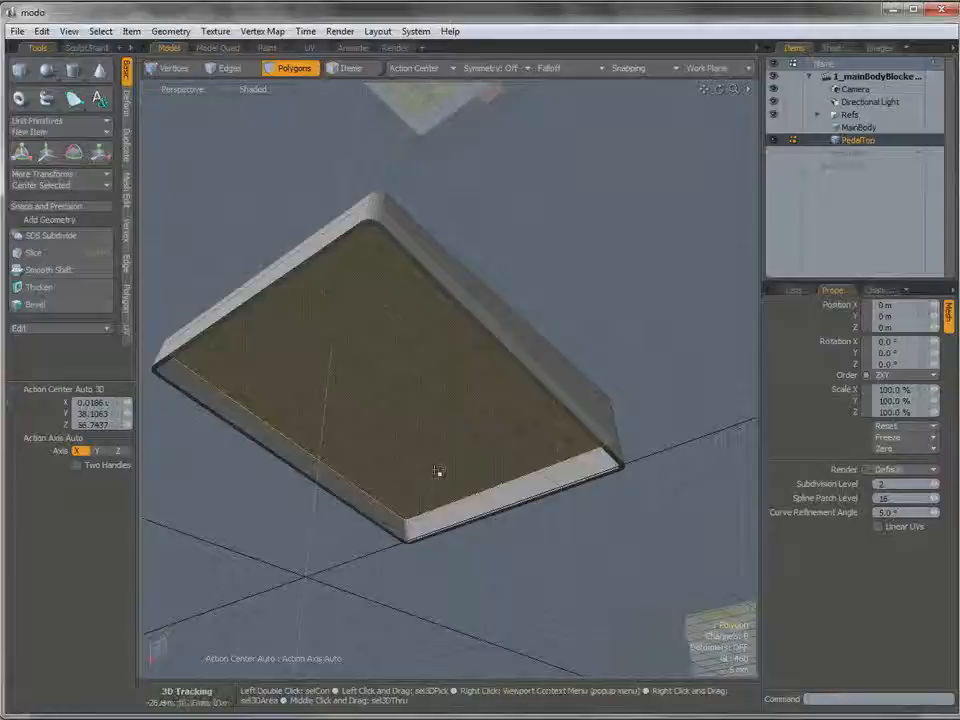
left_click_drag(437, 471, 479, 452, "alt")
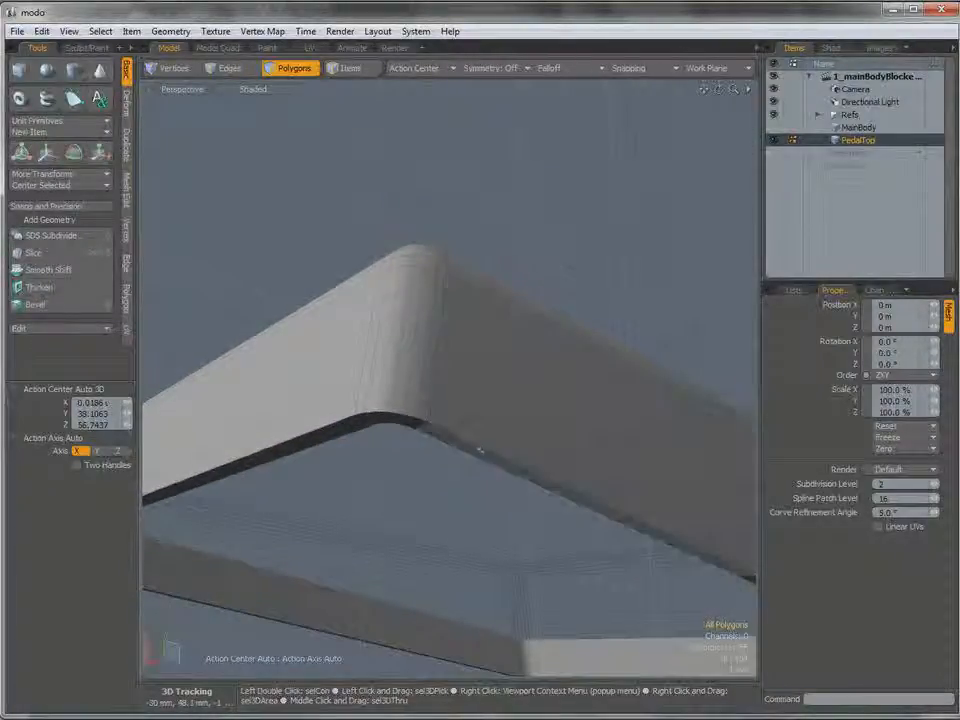
Select the outer and inner edge loops of PedalTop's bottom rim.
key("2")
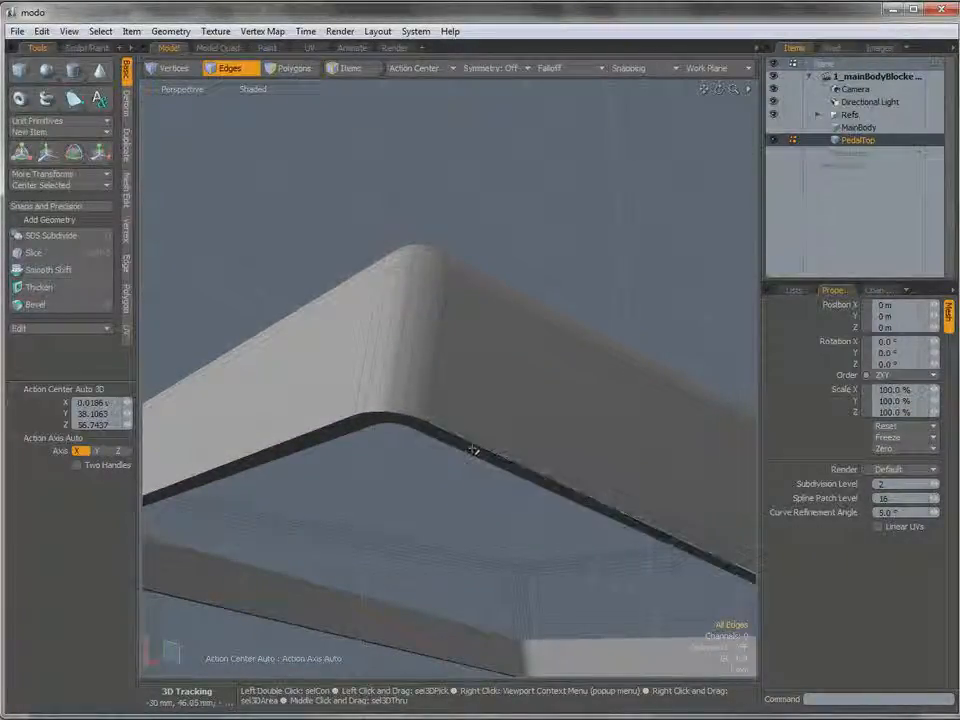
double_click(470, 443)
left_click_drag(514, 450, 484, 443, "ctrl+alt")
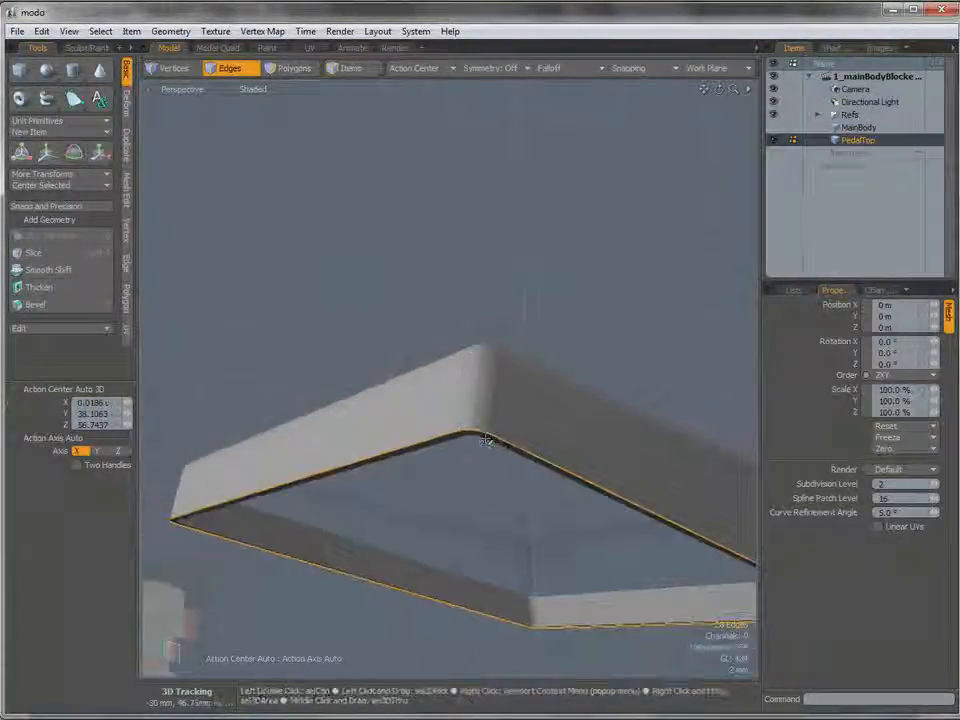
left_click_drag(394, 342, 348, 547, "alt")
double_click(445, 424, "shift")
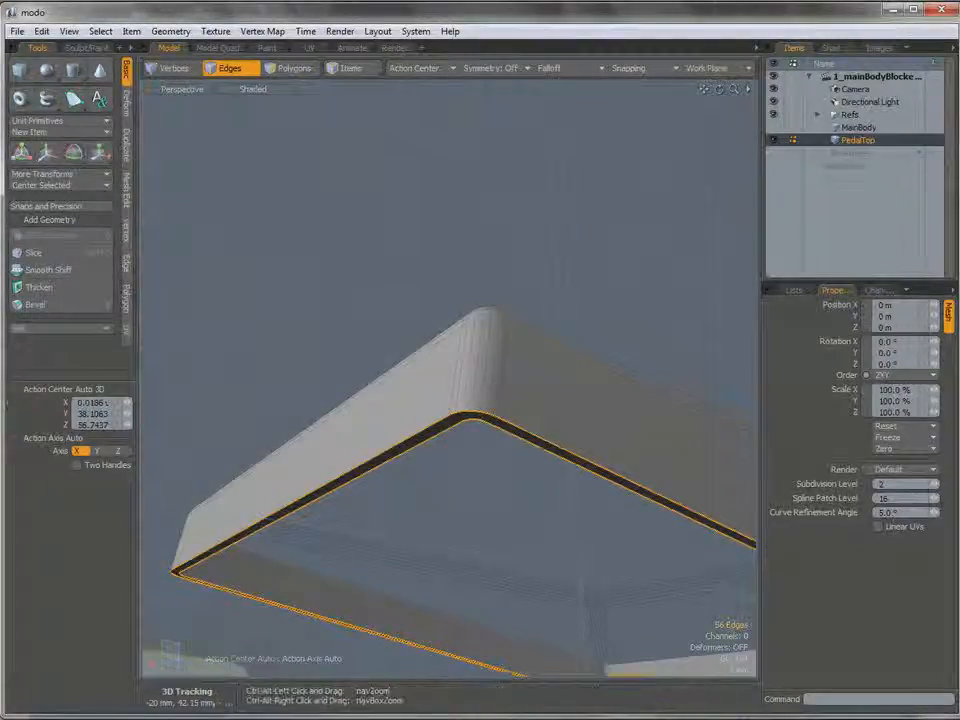
left_click_drag(560, 470, 478, 456, "ctrl+alt")
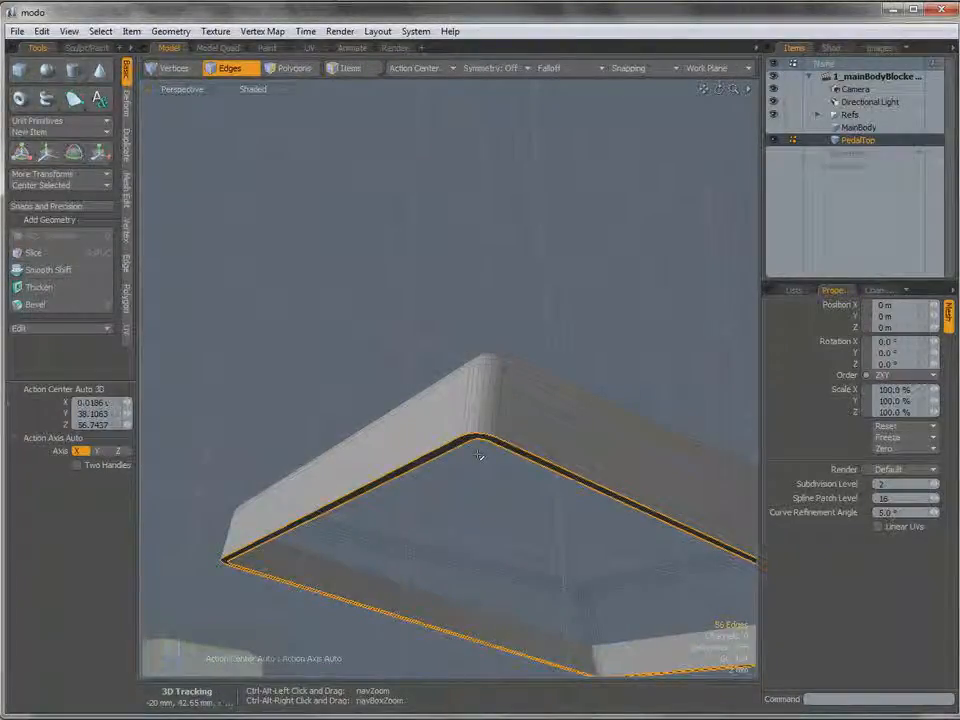
Bevel the selected rim edge loops with an inset of 300 um.
key("b")
left_click_drag(482, 441, 546, 492, "alt")
left_click_drag(519, 533, 520, 522)
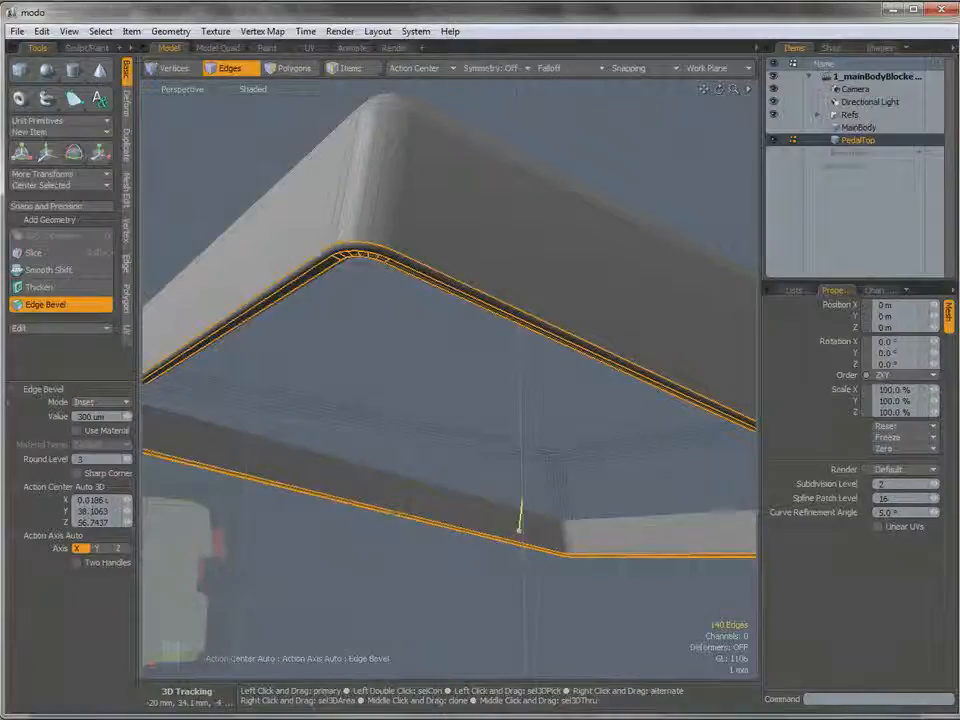
left_click_drag(407, 312, 321, 279, "alt")
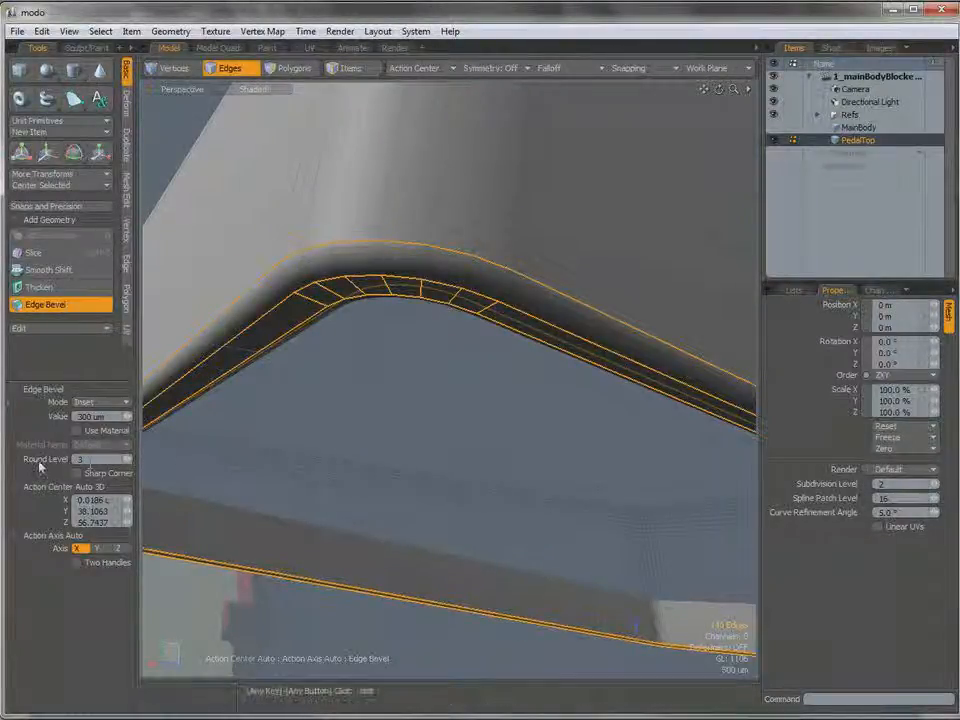
Set the rim bevel's round level to 0, finish the bevel and clear the edge selection.
left_click_drag(127, 459, 115, 459)
left_click_drag(480, 400, 390, 400, "ctrl+alt")
left_click_drag(450, 400, 370, 395, "alt")
left_click_drag(385, 300, 418, 298, "alt")
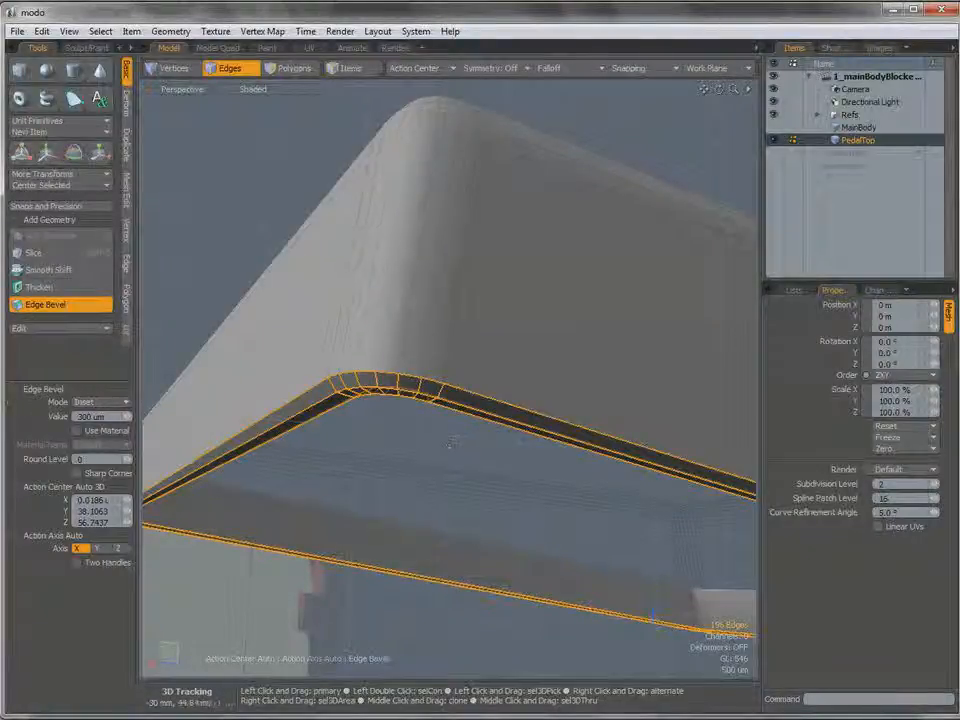
key("space")
left_click(449, 454)
left_click_drag(551, 392, 510, 318, "ctrl+alt")
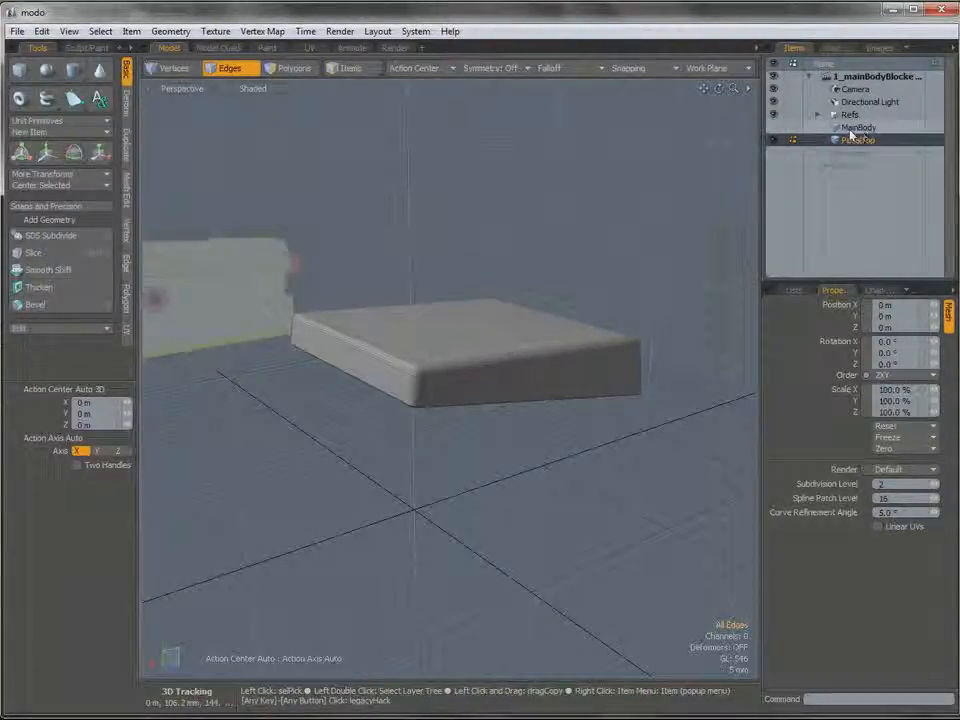
Make MainBody visible and active, hide PedalTop, and view MainBody from its front.
left_click(773, 128)
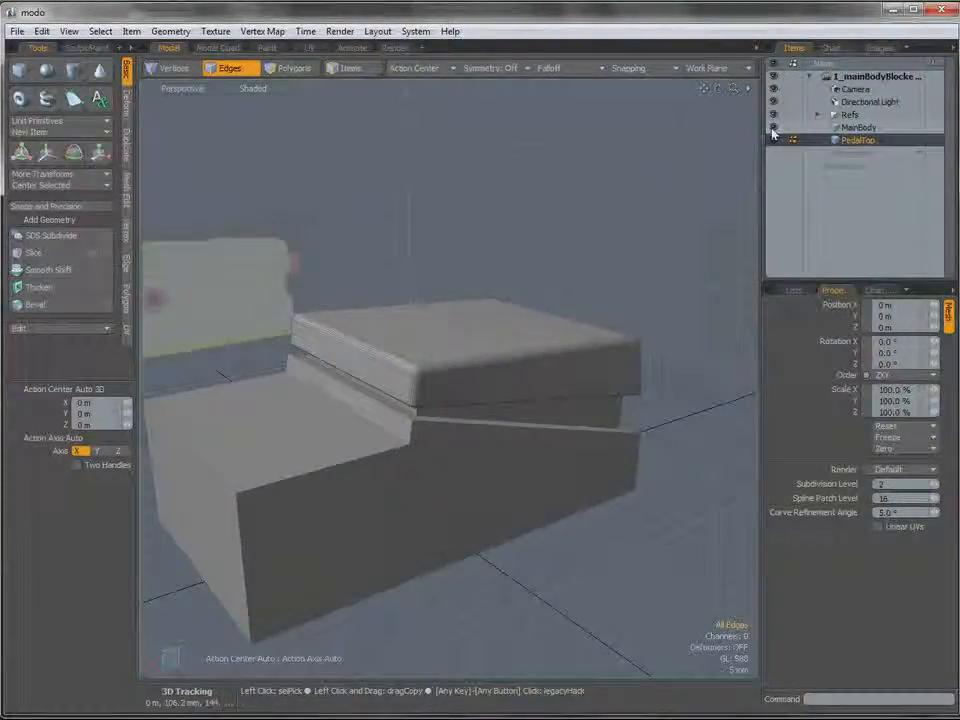
left_click(826, 128)
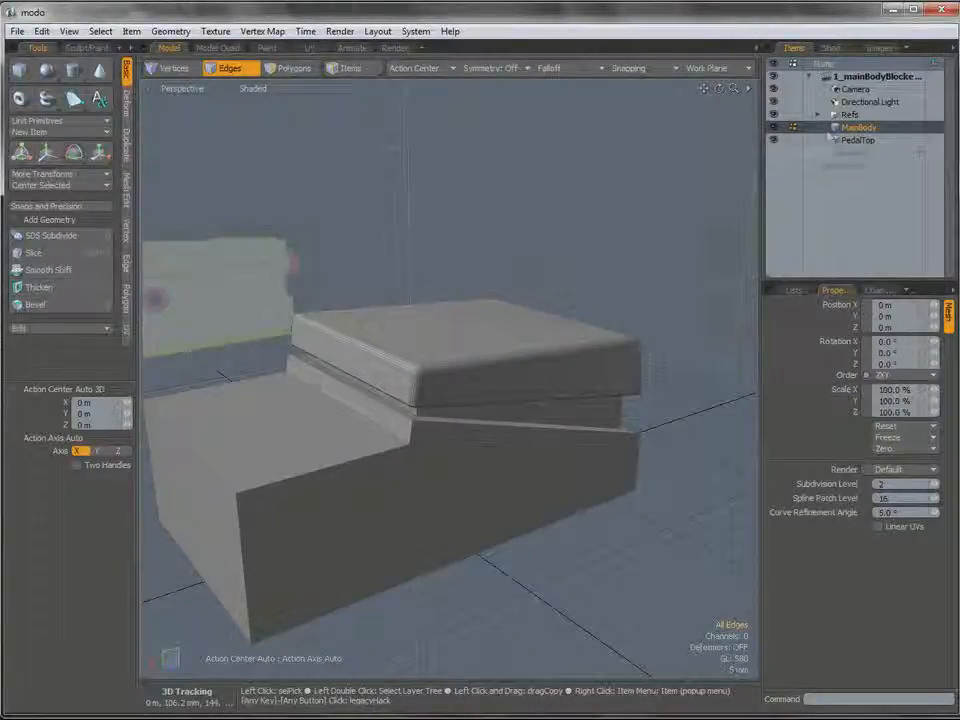
left_click(774, 141)
left_click_drag(560, 400, 467, 433, "alt")
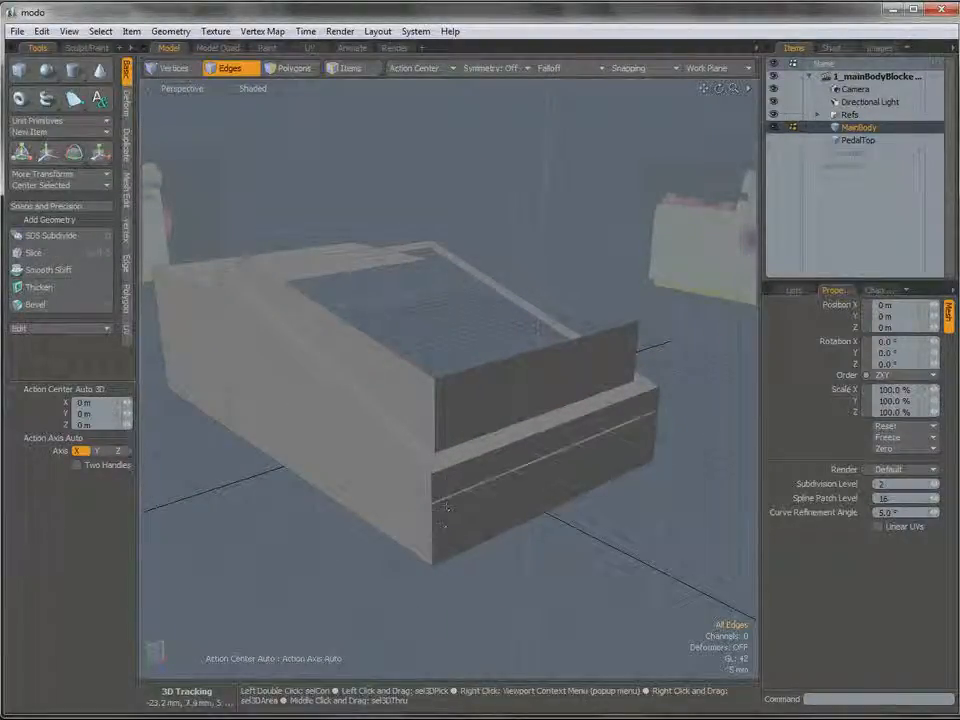
left_click_drag(446, 505, 364, 491, "alt")
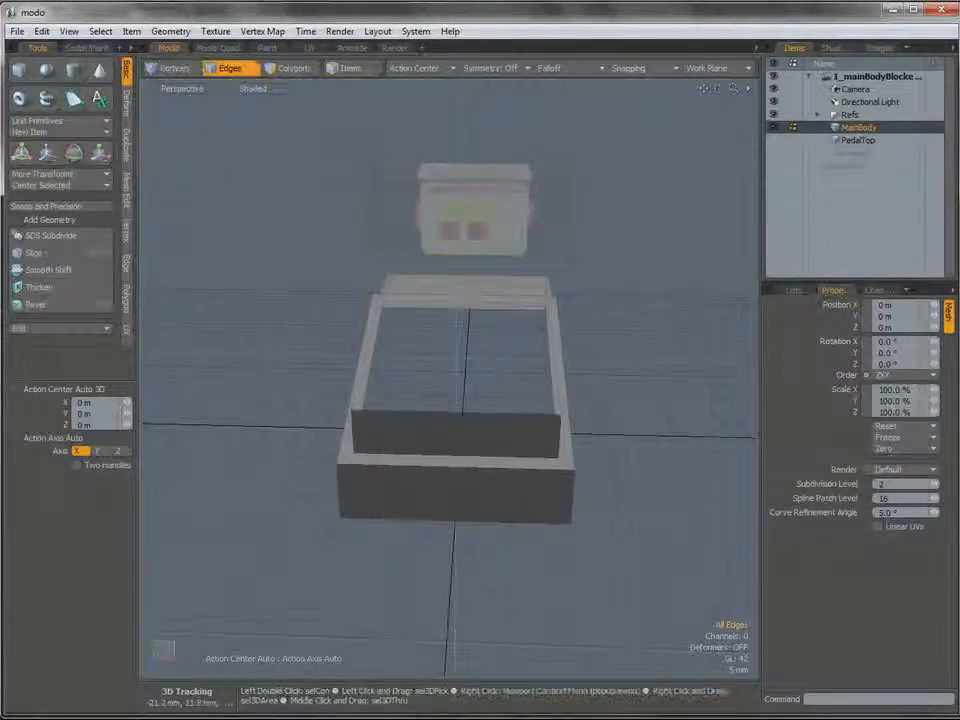
left_click_drag(497, 443, 600, 434, "alt")
Turn on X symmetry and select MainBody's front vertical corner edges, front upper edge and both long upper side edges.
left_click(510, 68)
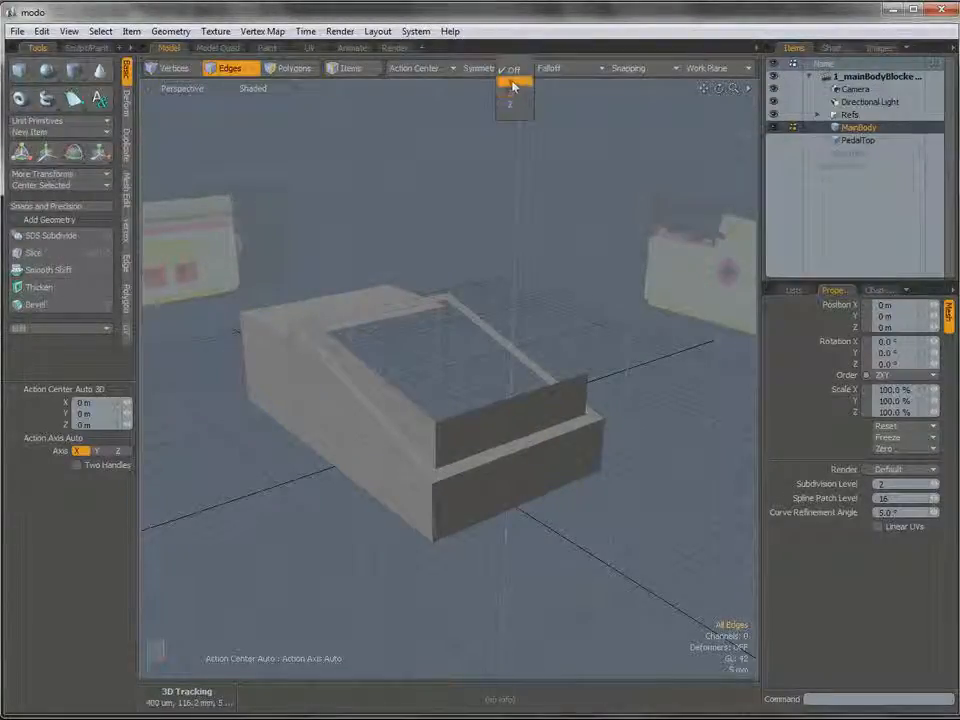
left_click(511, 85)
mouse_move(567, 440)
left_mouse_down("ctrl+alt")
mouse_move(604, 442)
mouse_move(570, 430)
left_mouse_up("ctrl+alt")
key("2")
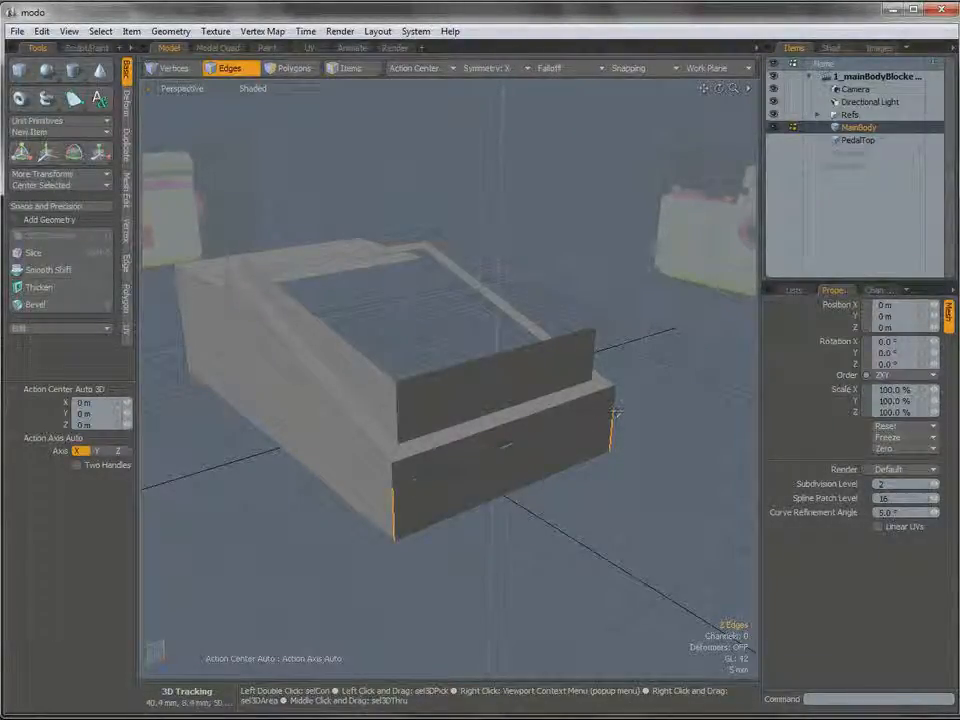
left_click_drag(384, 499, 430, 476, "ctrl+alt")
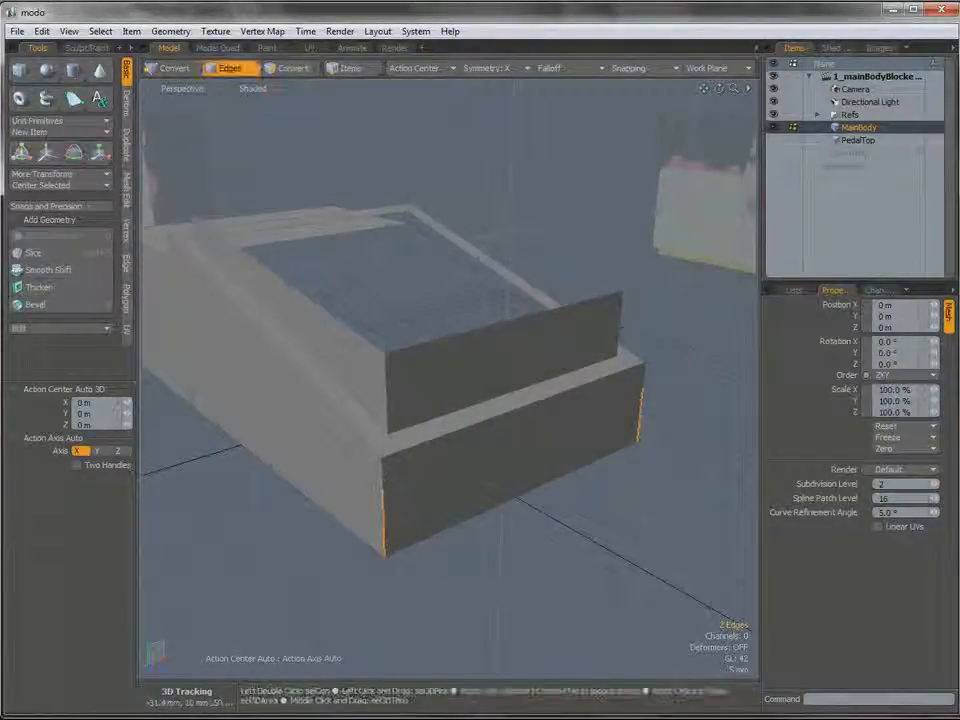
left_click(384, 469, "shift")
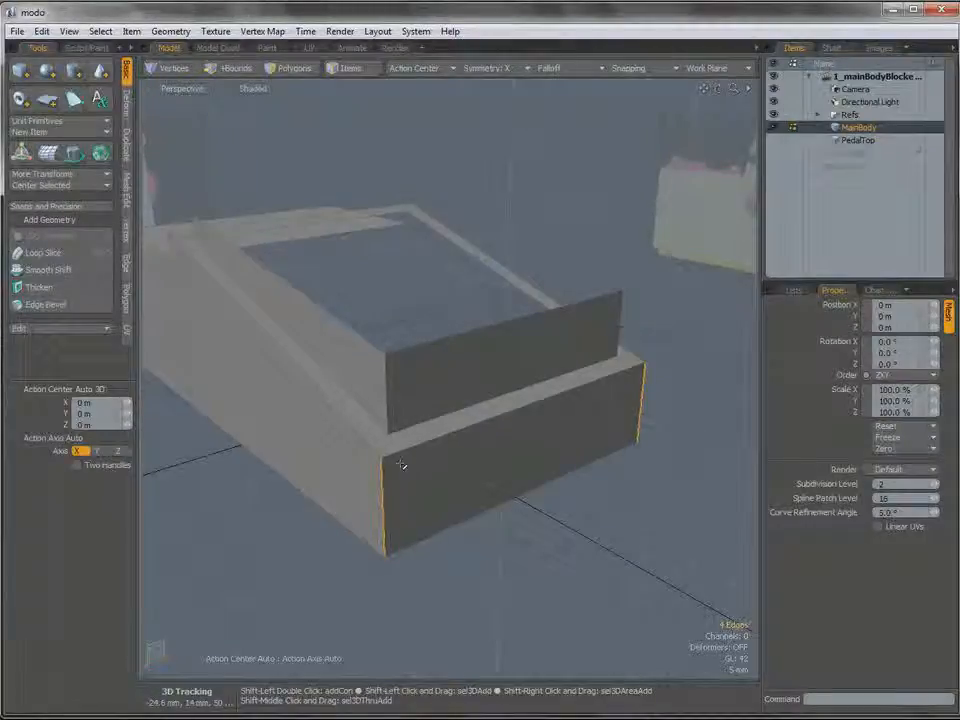
left_click(411, 450, "shift")
left_click_drag(335, 408, 373, 431, "alt+shift")
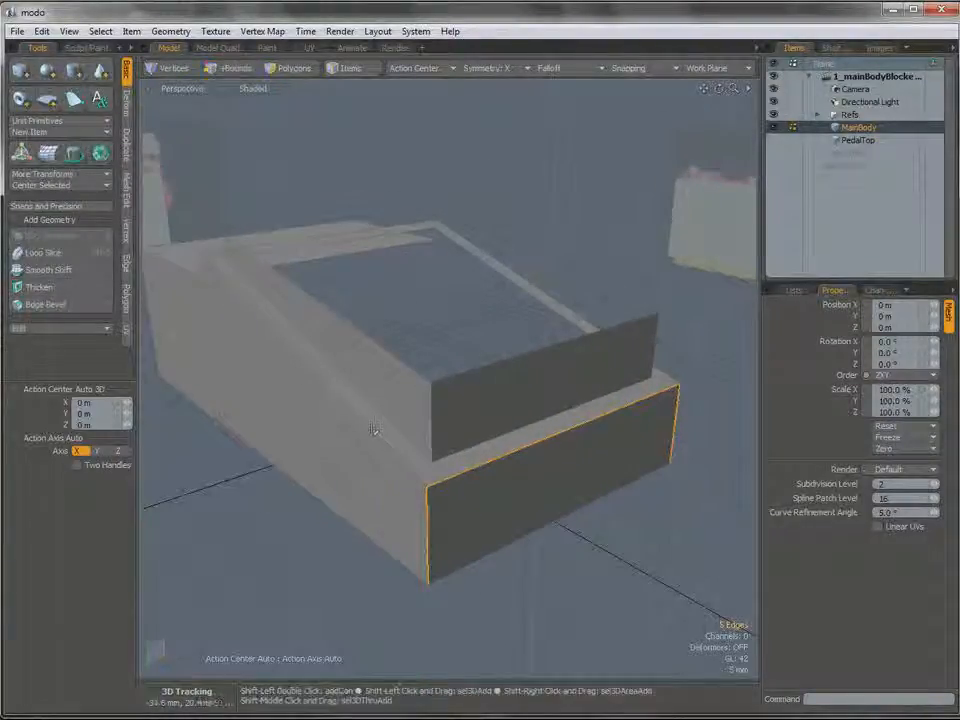
left_click(373, 433, "shift")
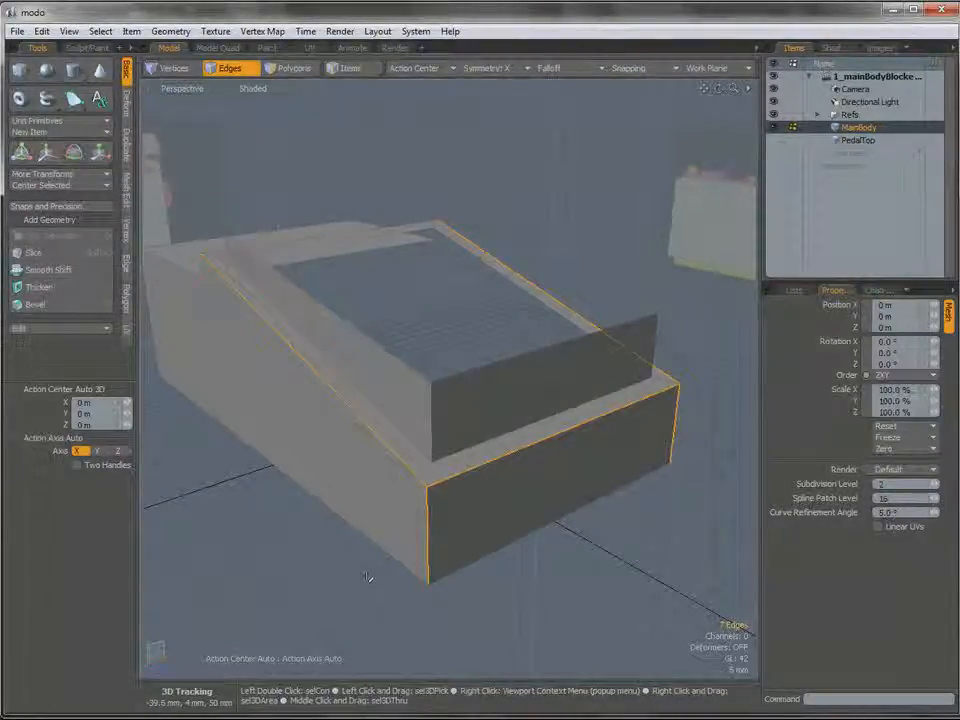
Try beveling the selected MainBody edges with an inset of 2.2 mm and a round level of 3, and inspect the front corner.
left_click_drag(401, 484, 422, 489, "alt")
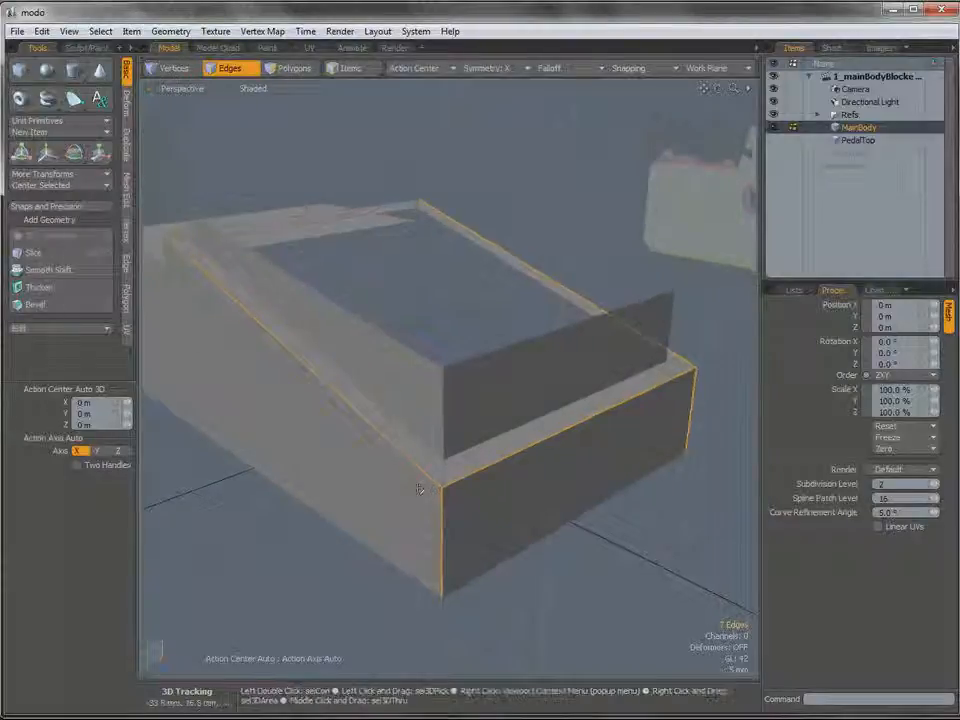
key("b")
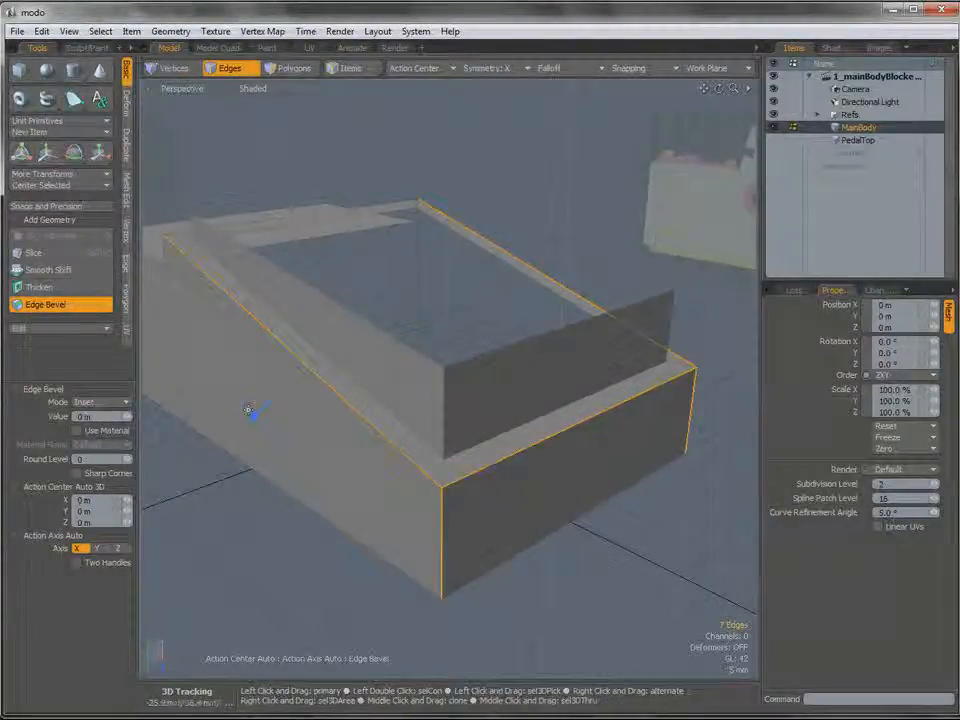
left_click_drag(253, 410, 274, 395)
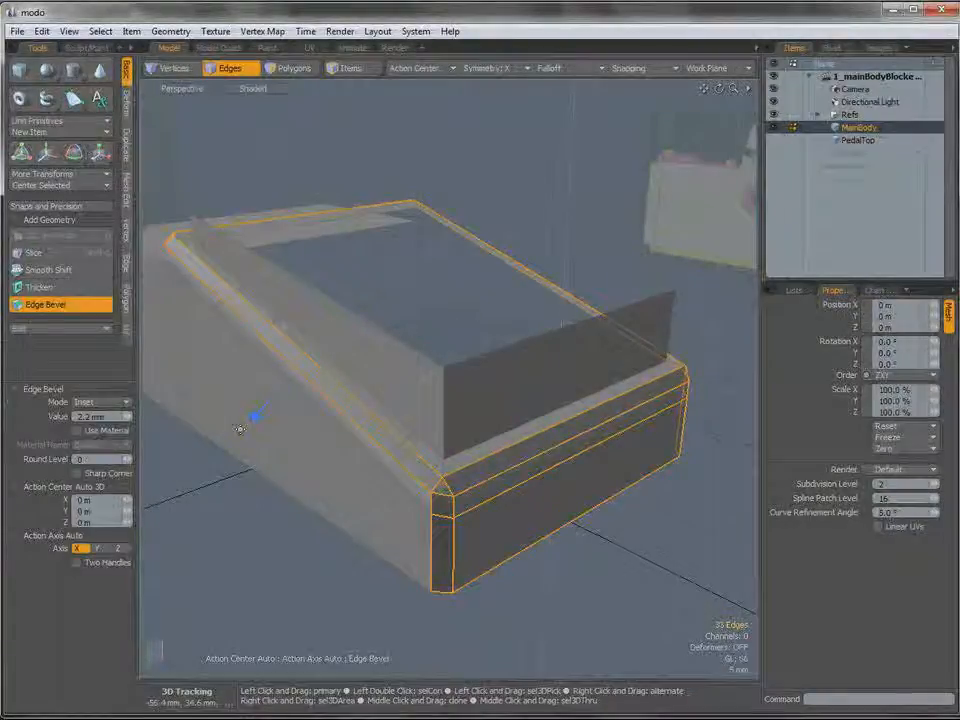
left_click_drag(405, 490, 432, 455, "alt")
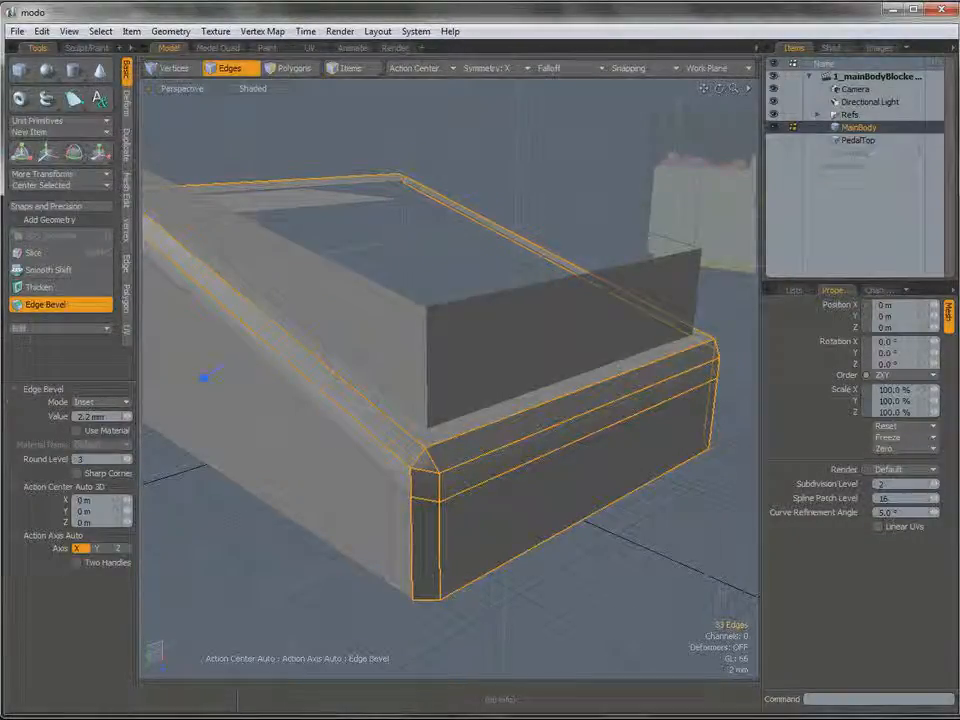
type("3")
key("Return")
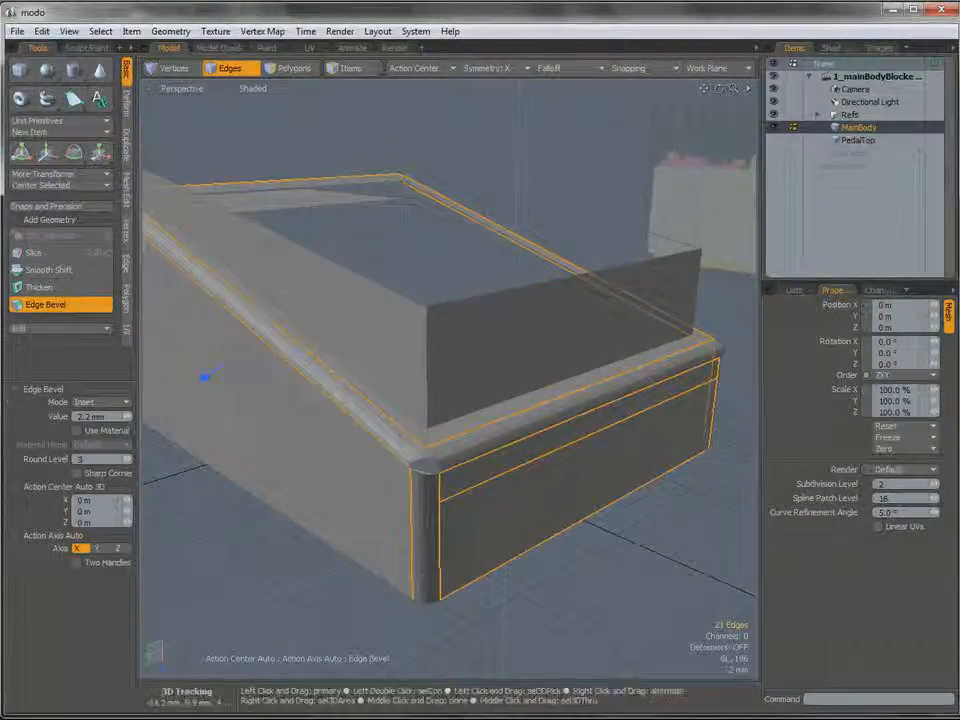
left_click_drag(430, 460, 421, 358, "alt")
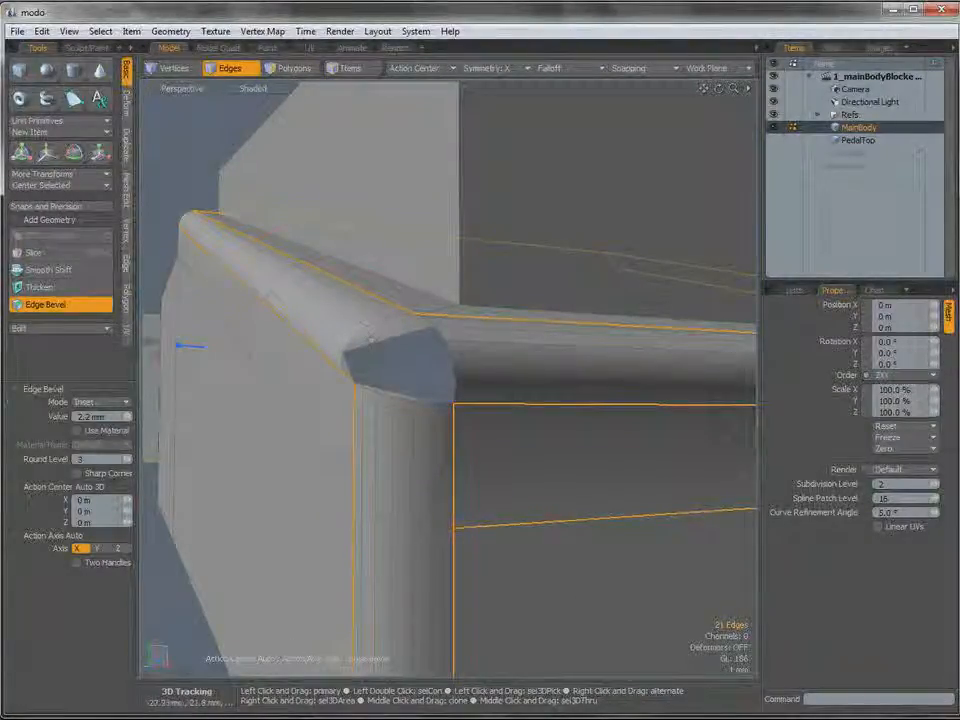
left_click_drag(467, 349, 448, 393, "alt")
Undo the MainBody edge bevel, leave the bevel tool and clear the edge selection.
key("ctrl+z")
key("ctrl+z")
mouse_move(448, 393)
left_mouse_down("alt+shift")
mouse_move(401, 386)
mouse_move(468, 401)
mouse_move(428, 407)
mouse_move(438, 412)
left_mouse_up("alt+shift")
key("space")
left_click(617, 573)
Examine the vertex and the polygons meeting at MainBody's front corner ledge, then clear the polygon selection.
key("1")
left_click(443, 412)
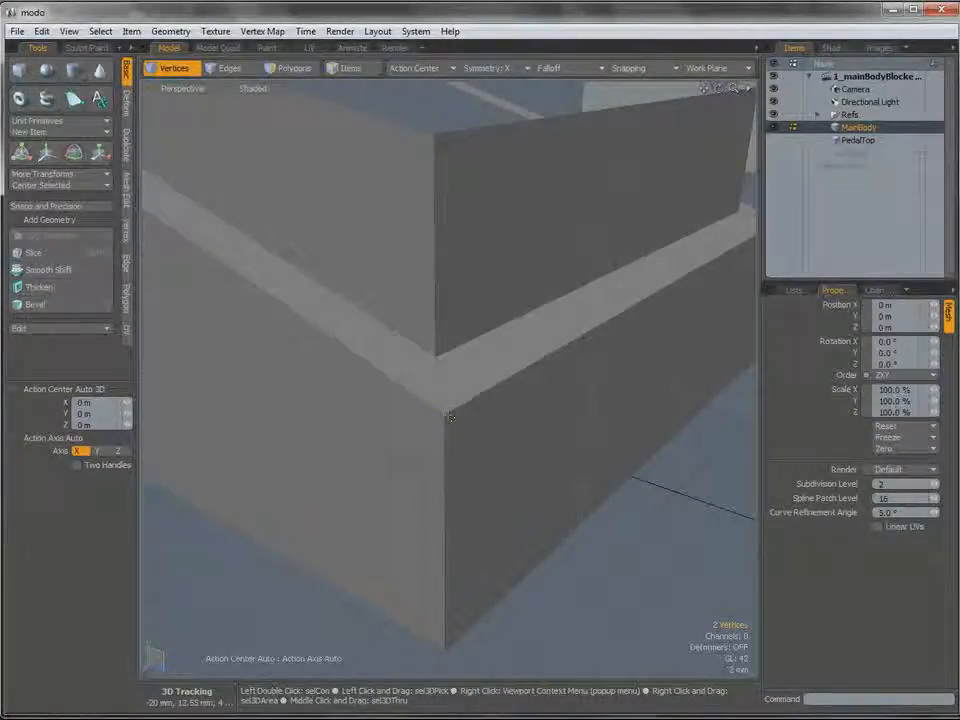
left_click(371, 396)
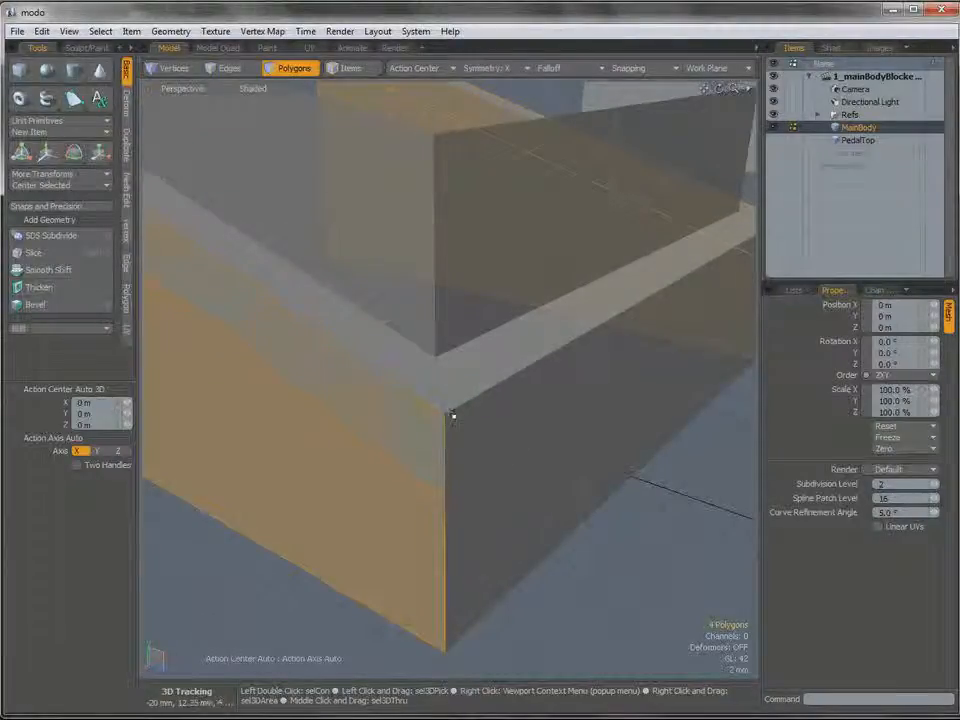
left_click(455, 448)
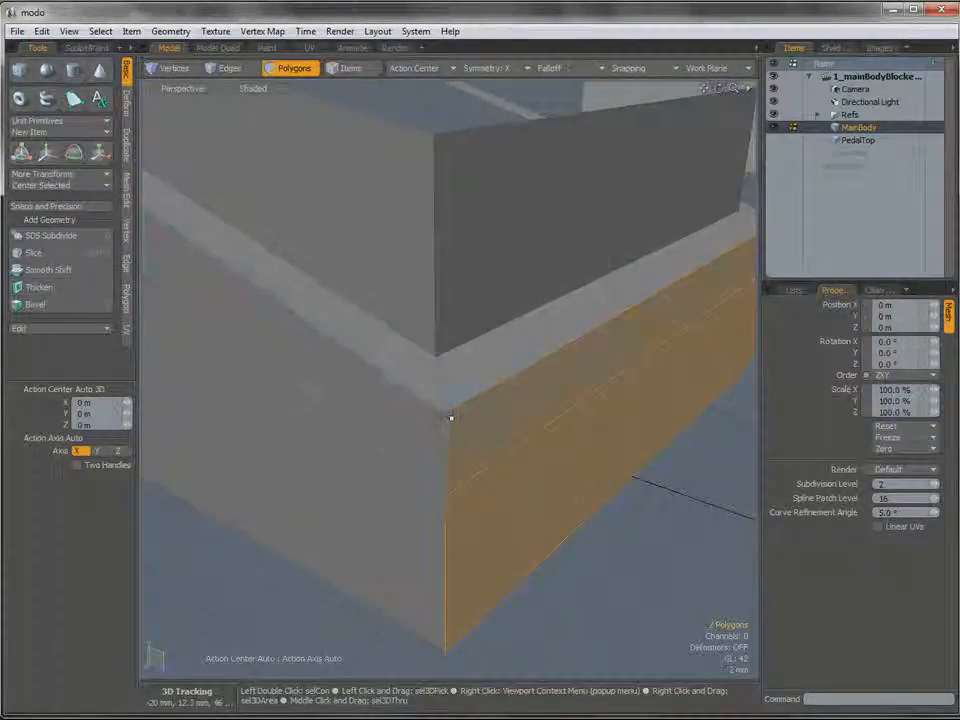
left_click(326, 309)
left_click(476, 375, "shift")
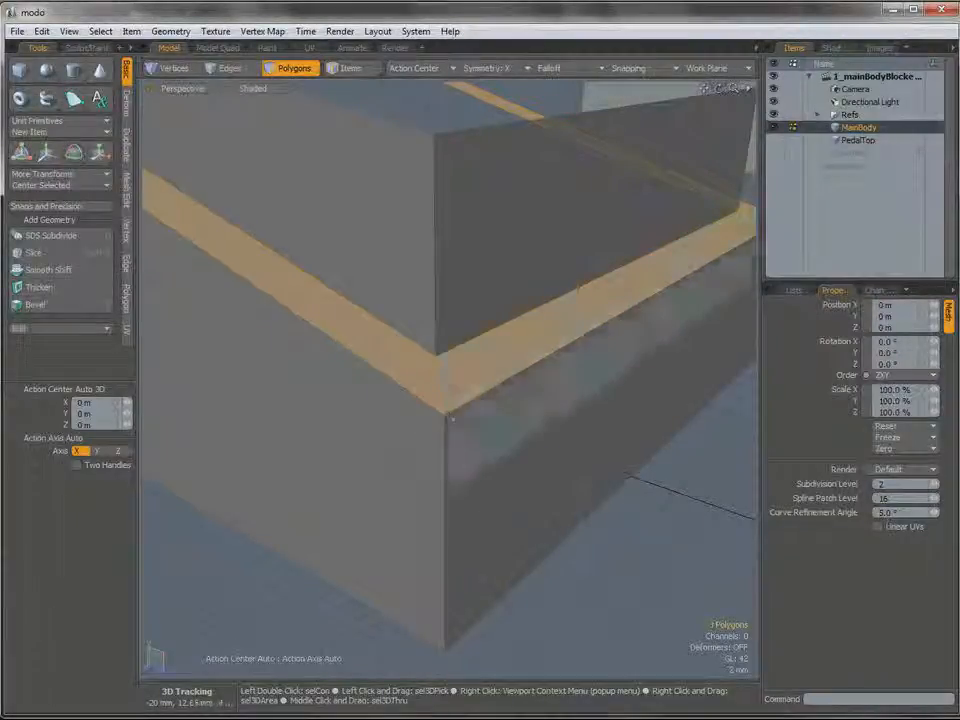
mouse_move(440, 412)
left_mouse_down("alt")
mouse_move(392, 439)
mouse_move(414, 439)
mouse_move(432, 423)
left_mouse_up("alt")
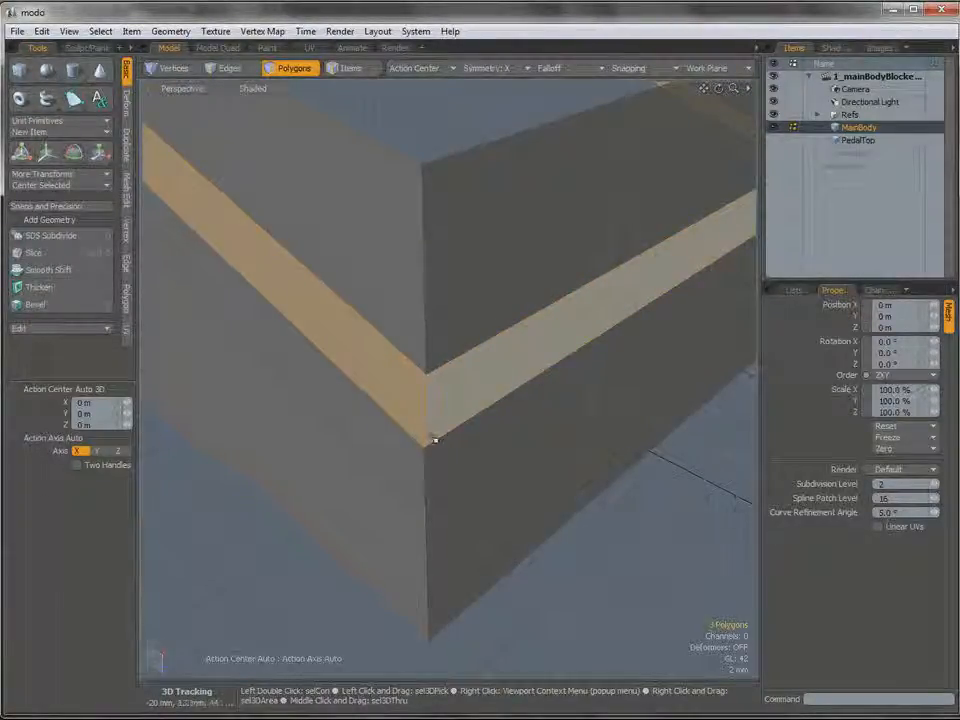
left_click_drag(435, 440, 379, 401, "alt")
left_click(514, 587)
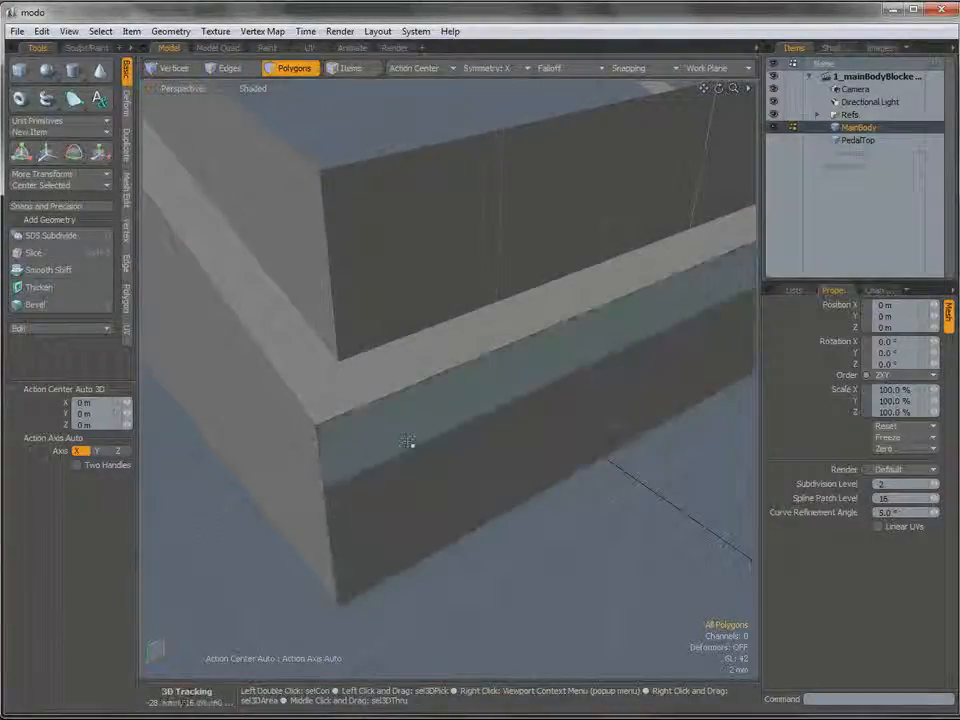
Edge-slice MainBody's ledge from its inner front corner vertex to the outer front edge, at 6.5% along that edge.
key("c")
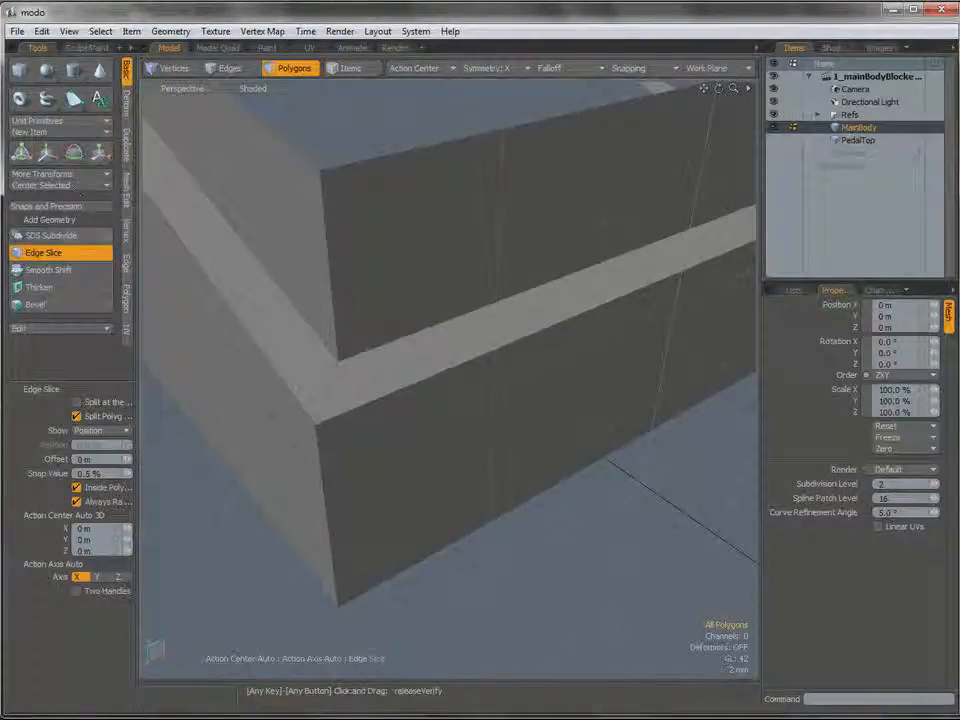
left_click_drag(222, 278, 370, 350, "alt")
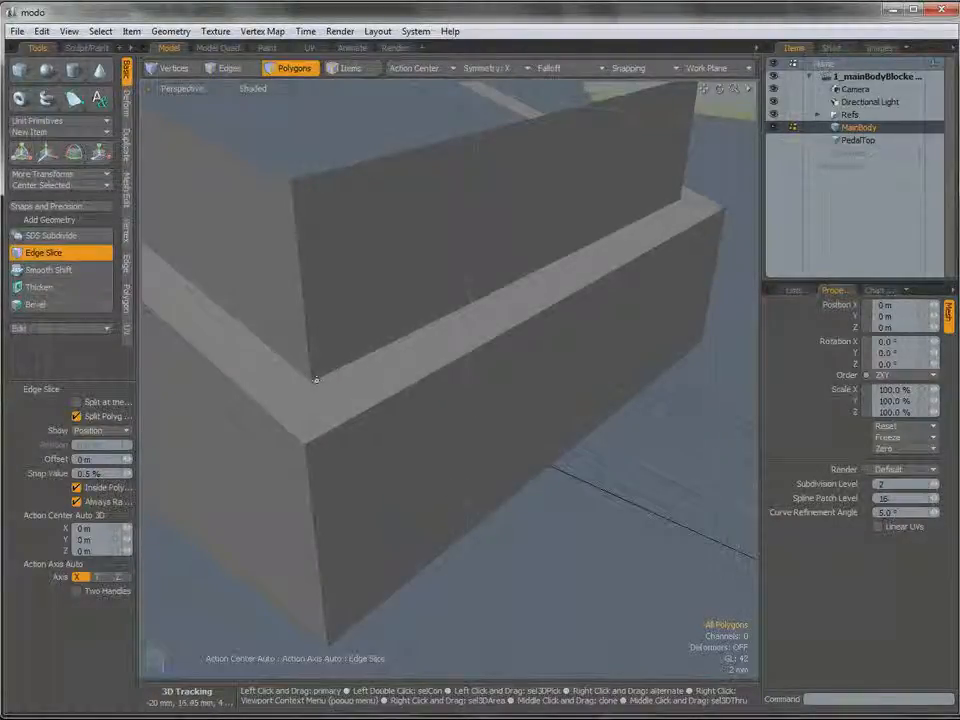
left_click(362, 355)
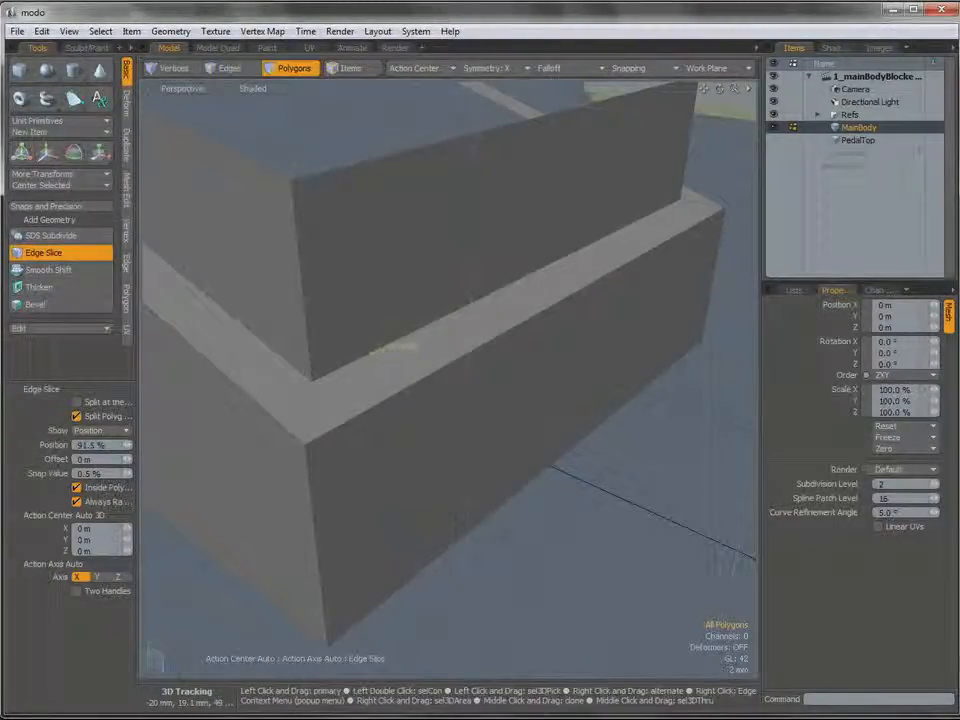
left_click_drag(568, 256, 462, 317)
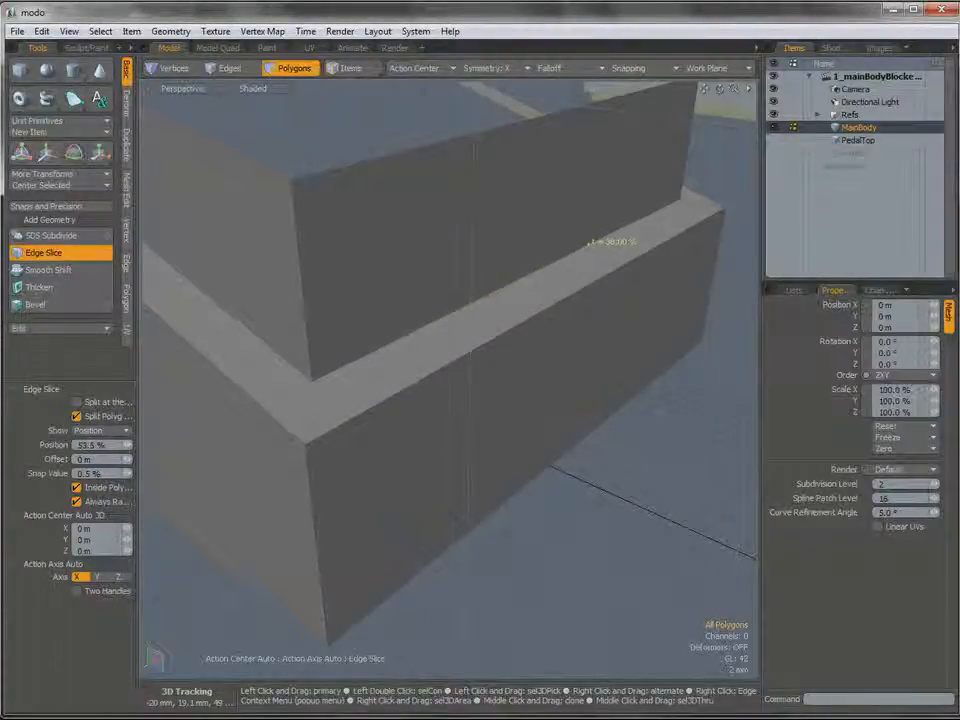
key("ctrl+z")
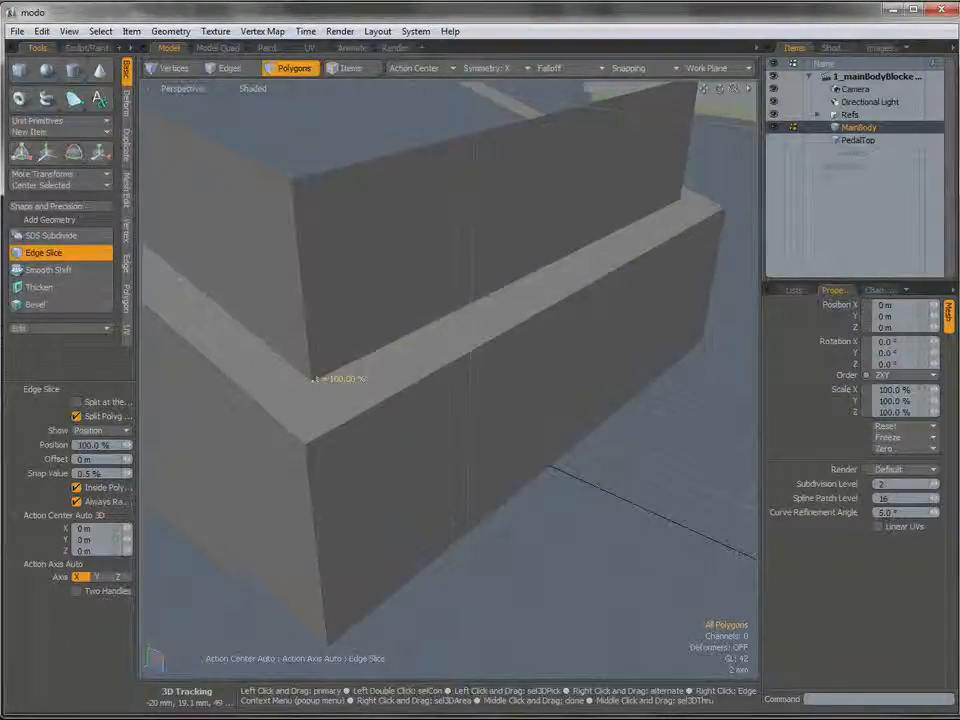
left_click_drag(345, 364, 316, 380)
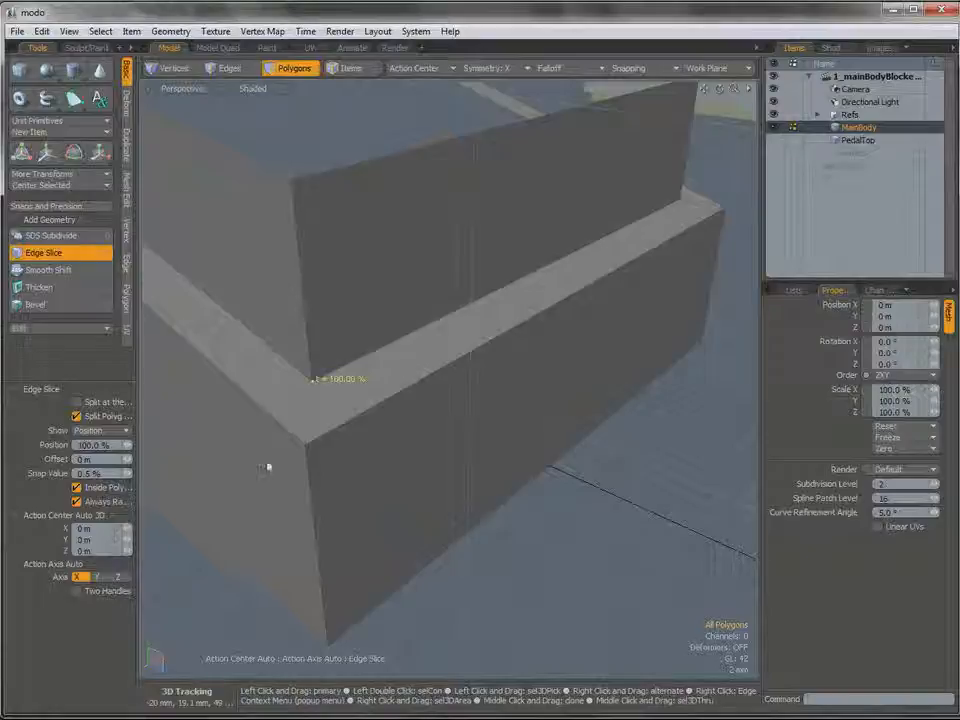
left_click_drag(266, 467, 349, 375, "alt")
left_click(346, 361)
left_click_drag(386, 353, 355, 358)
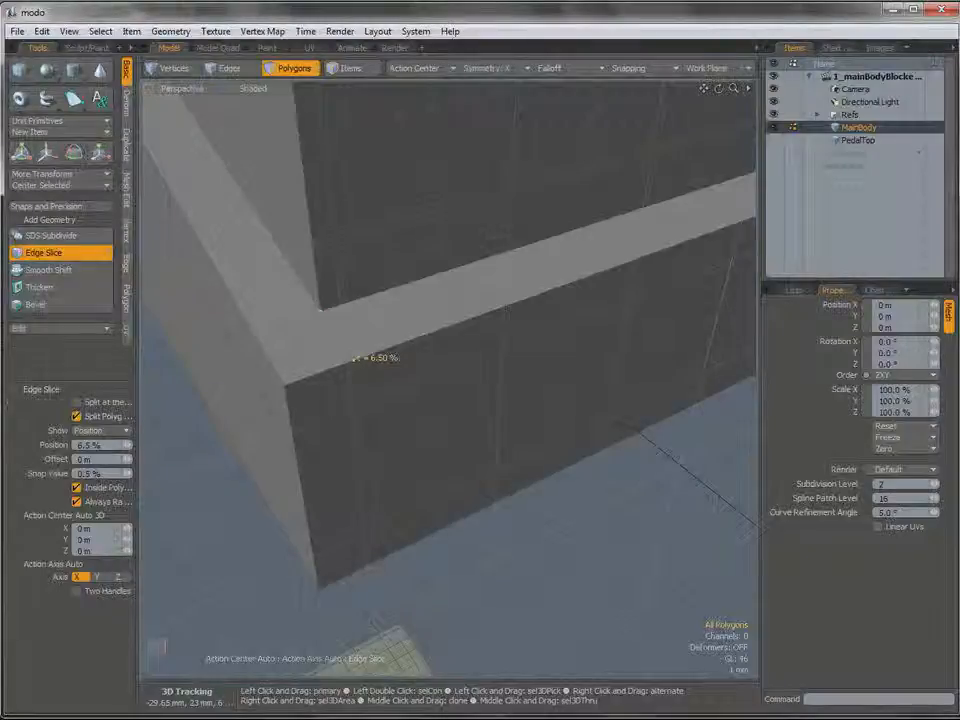
Continue the edge slice down MainBody's front face through the middle edge at 93.5% to the bottom edge at 6.5%.
left_click_drag(390, 420, 339, 337, "alt")
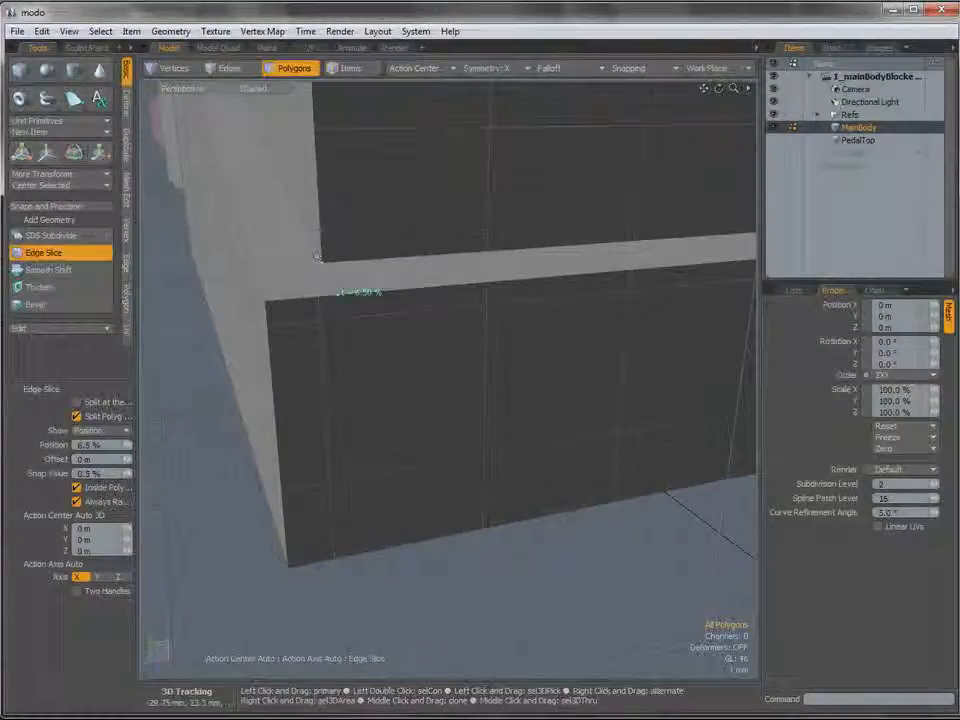
left_click(347, 383)
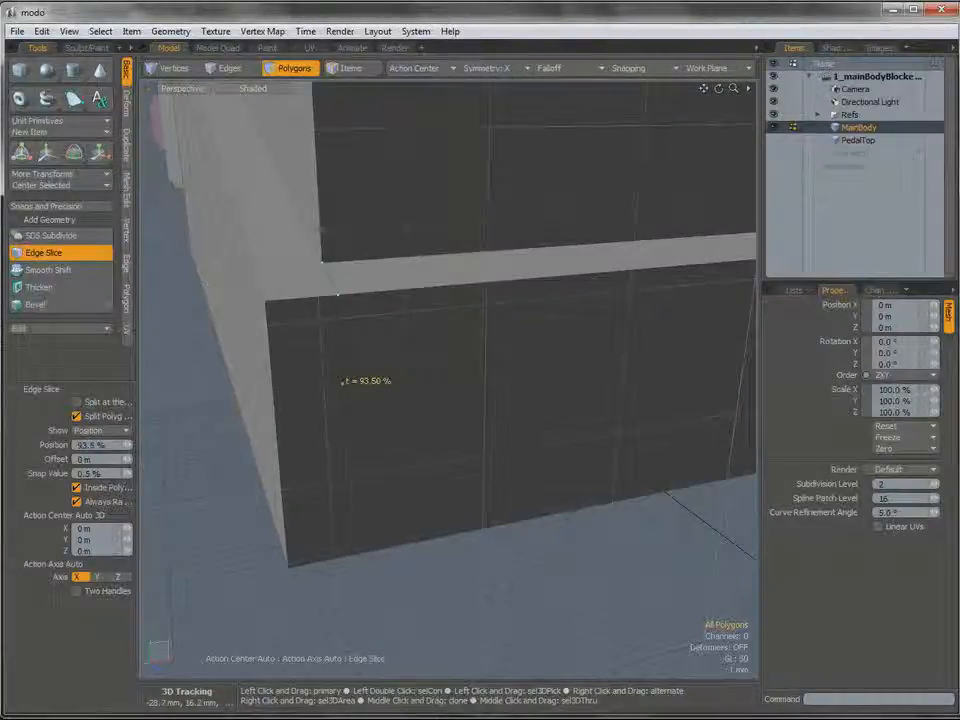
left_click(350, 555)
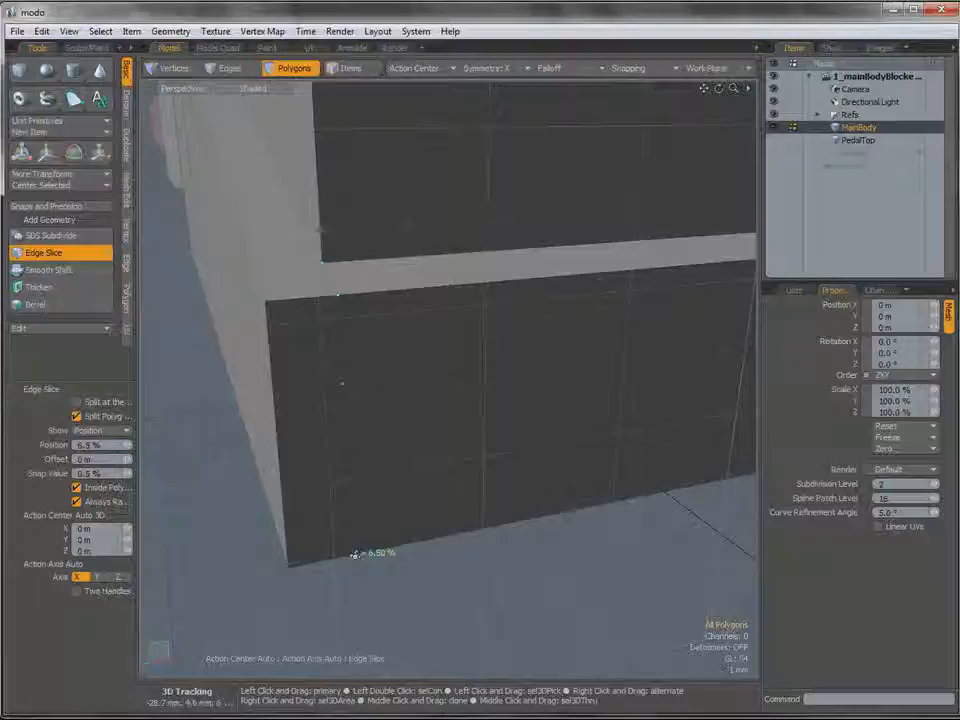
key("space")
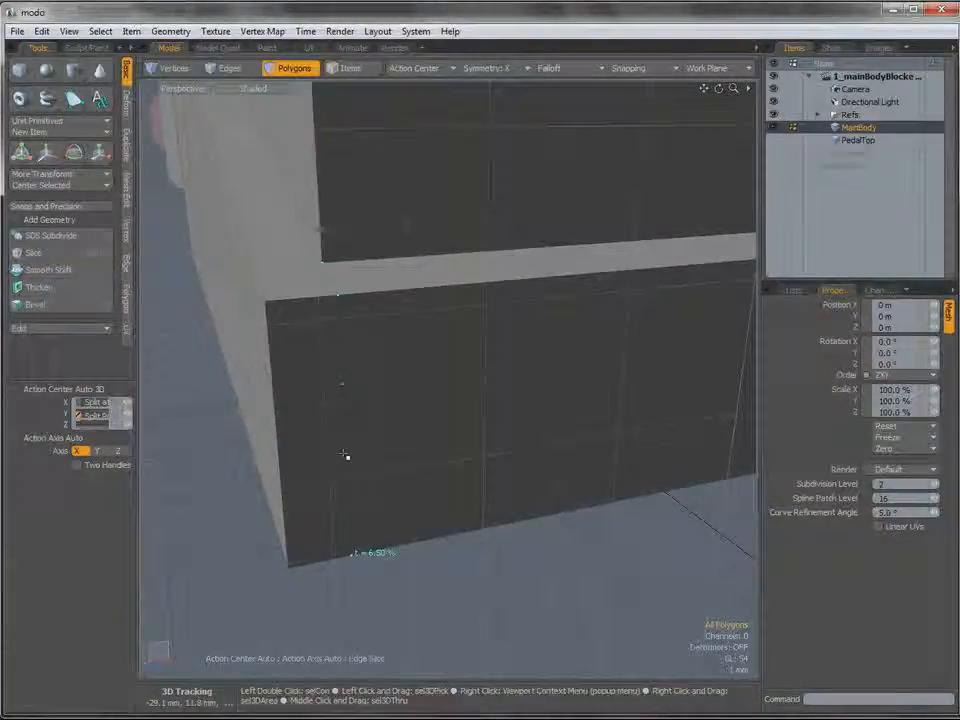
Edge-slice from the ledge's inner corner to the outer side edge at 5.5%, and down the side face to the bottom edge at 94.5%.
left_click_drag(362, 399, 400, 418, "alt")
left_click_drag(400, 418, 293, 437, "ctrl+alt")
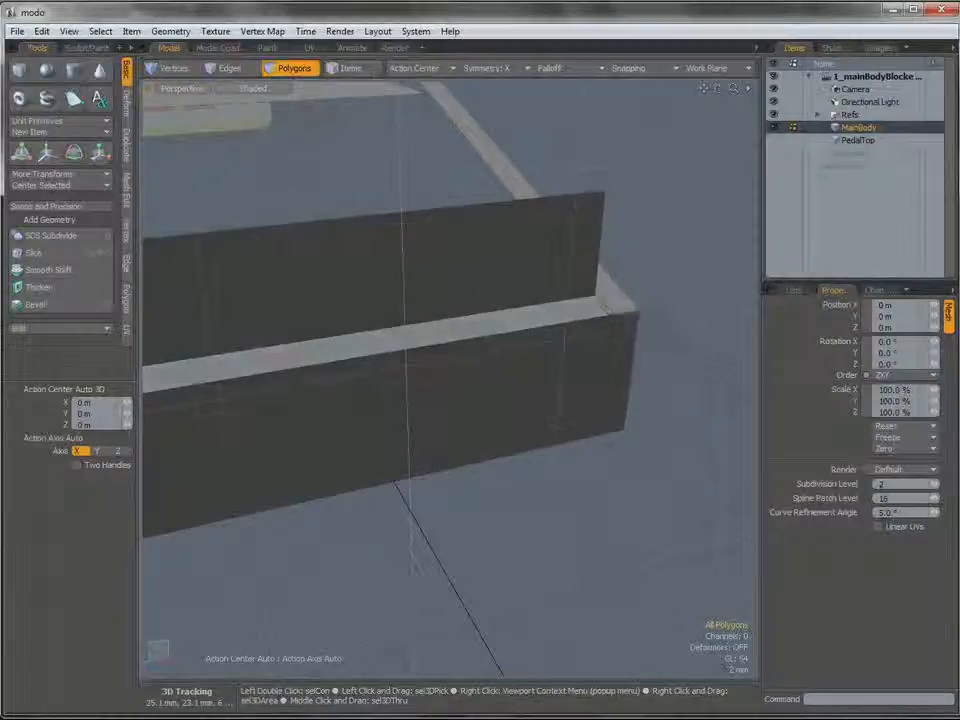
left_click_drag(300, 425, 440, 412, "alt+shift")
left_click_drag(440, 412, 370, 402, "alt")
left_click_drag(370, 402, 423, 422, "alt")
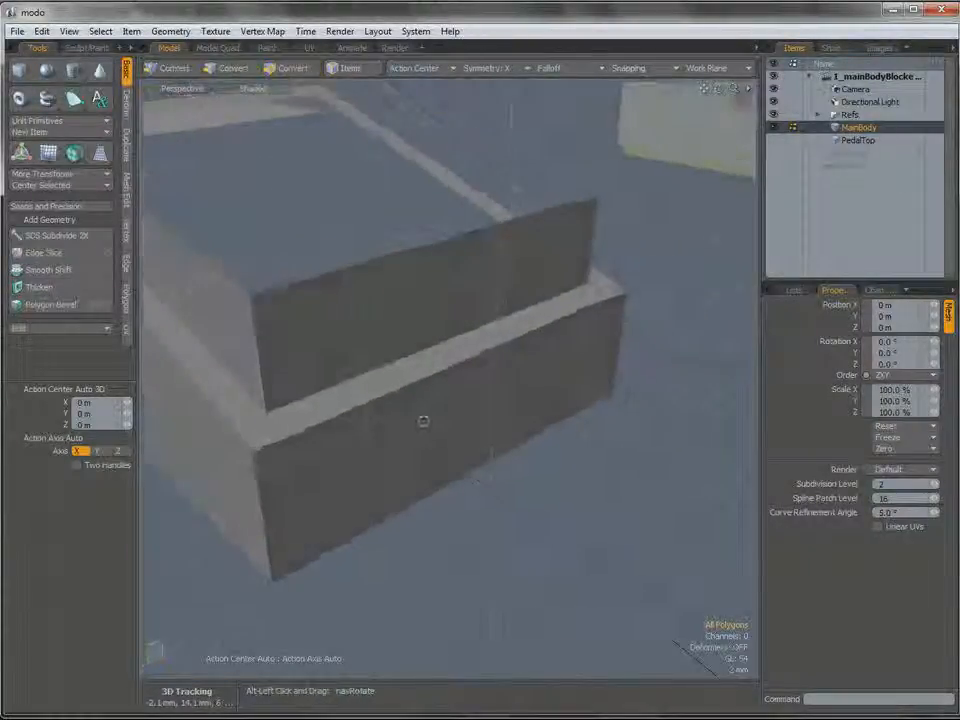
left_click_drag(272, 411, 405, 332, "alt+shift")
key("c")
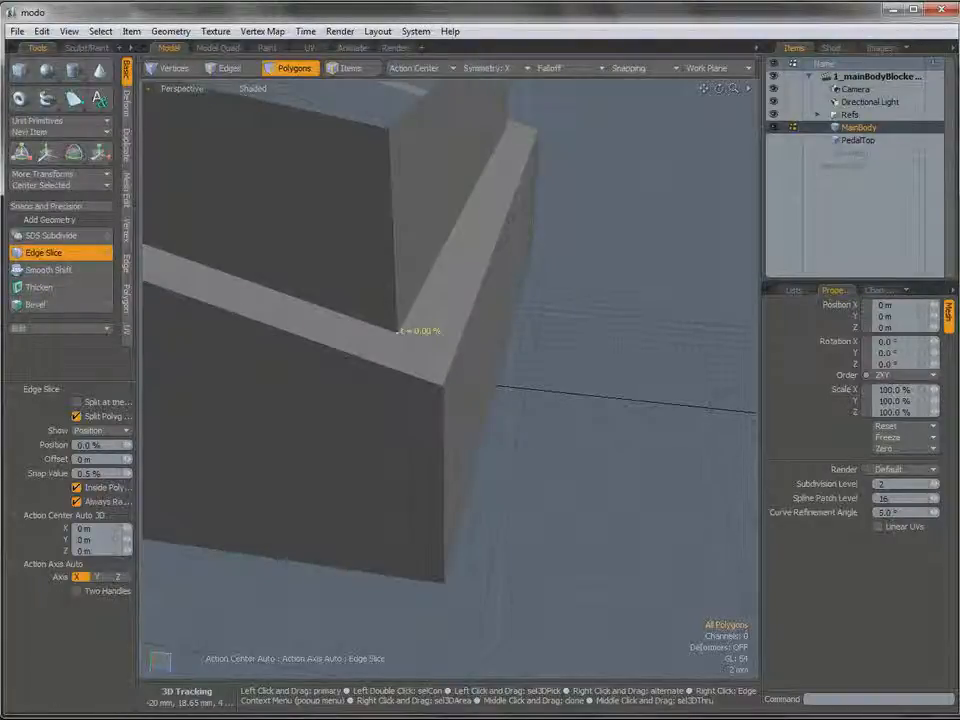
left_click_drag(386, 388, 407, 386, "alt")
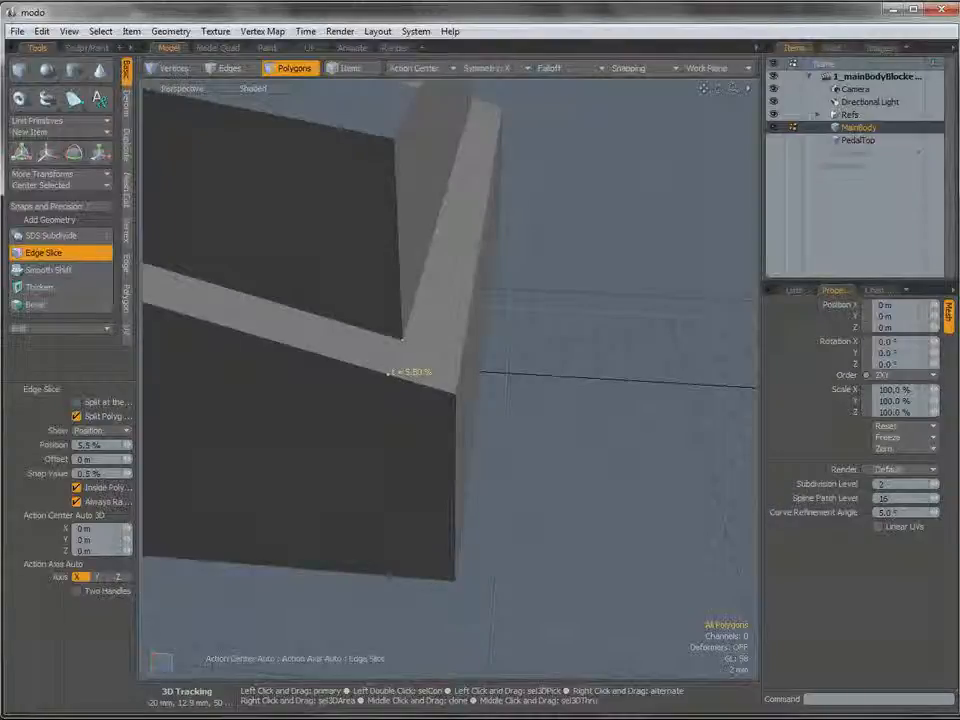
left_click_drag(381, 409, 391, 338, "alt")
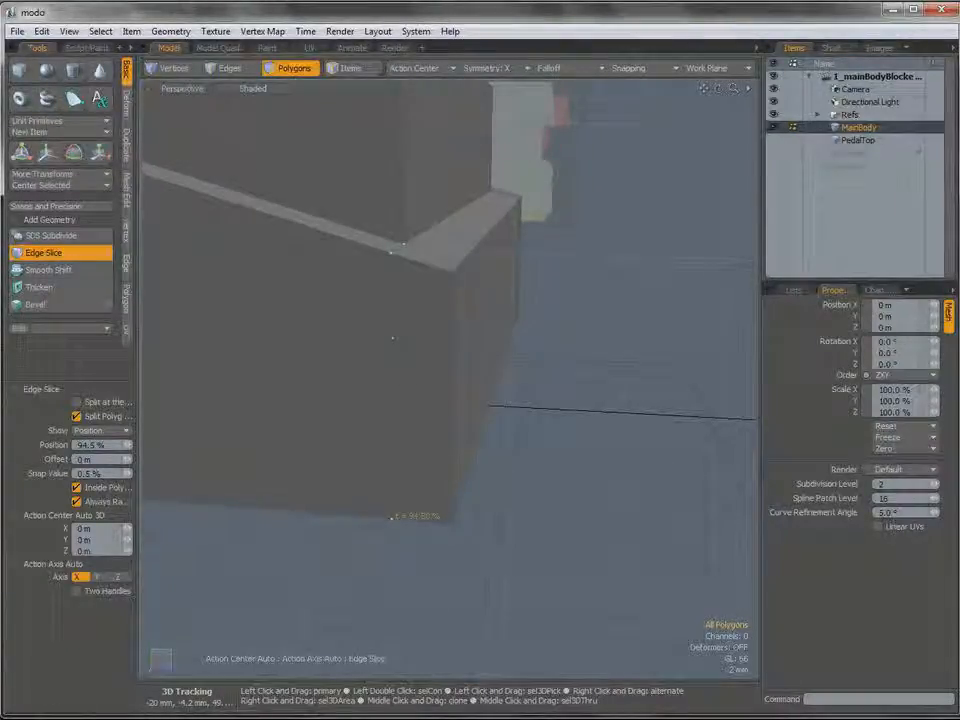
key("space")
Select MainBody's long upper side edges, front upper edge and front vertical corner edges.
left_click_drag(391, 338, 386, 318, "alt")
key("3")
key("2")
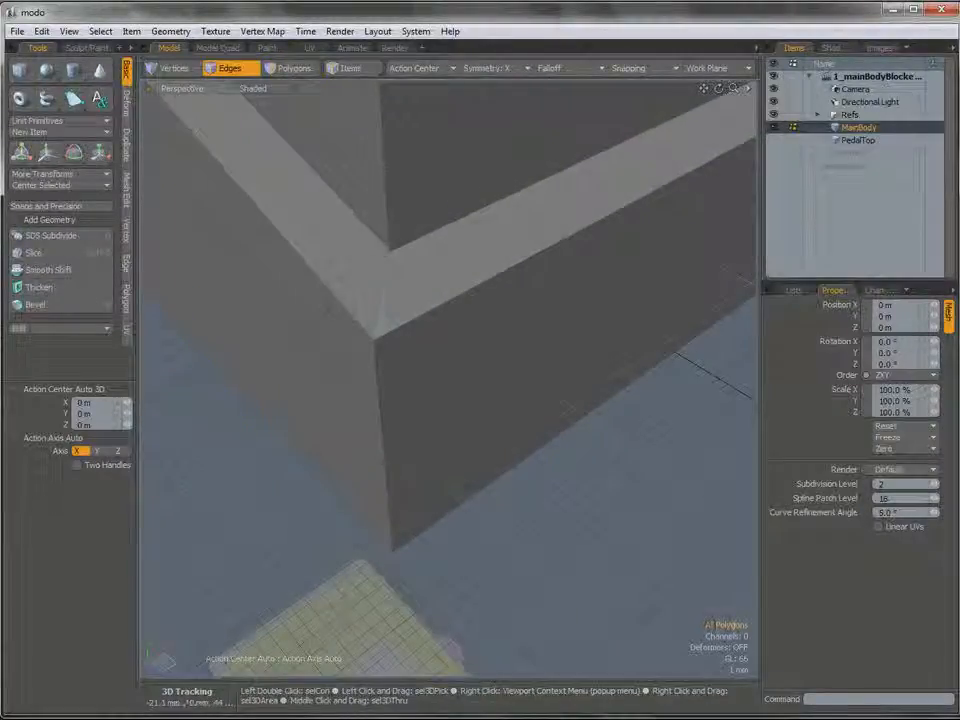
left_click(381, 295)
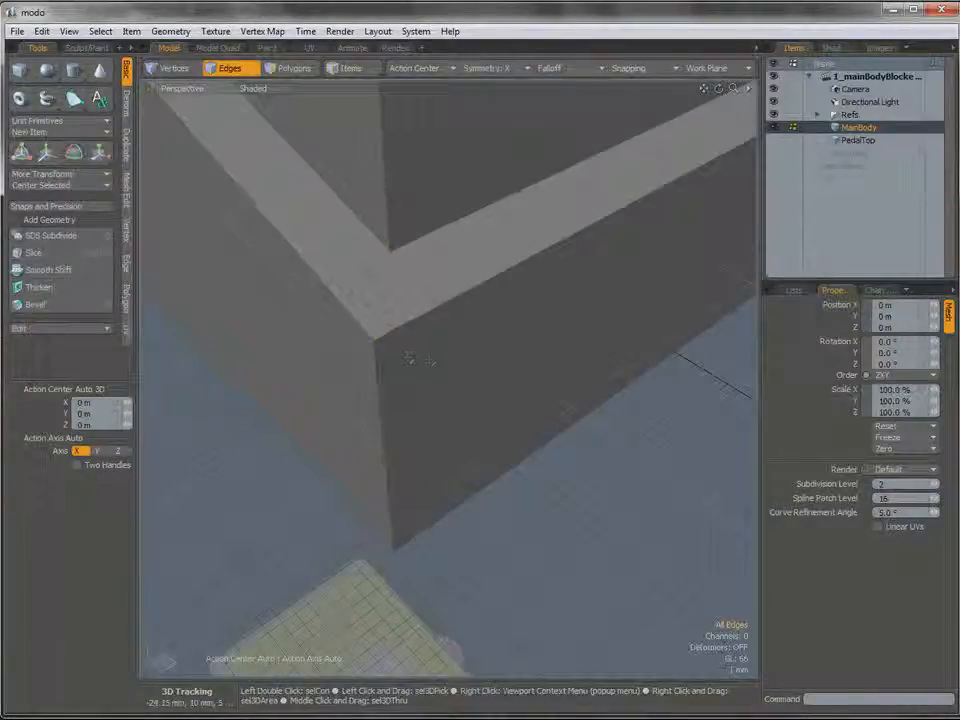
mouse_move(410, 358)
left_mouse_down("alt")
mouse_move(371, 343)
mouse_move(426, 331)
mouse_move(507, 357)
mouse_move(392, 315)
mouse_move(387, 398)
mouse_move(398, 377)
left_mouse_up("alt")
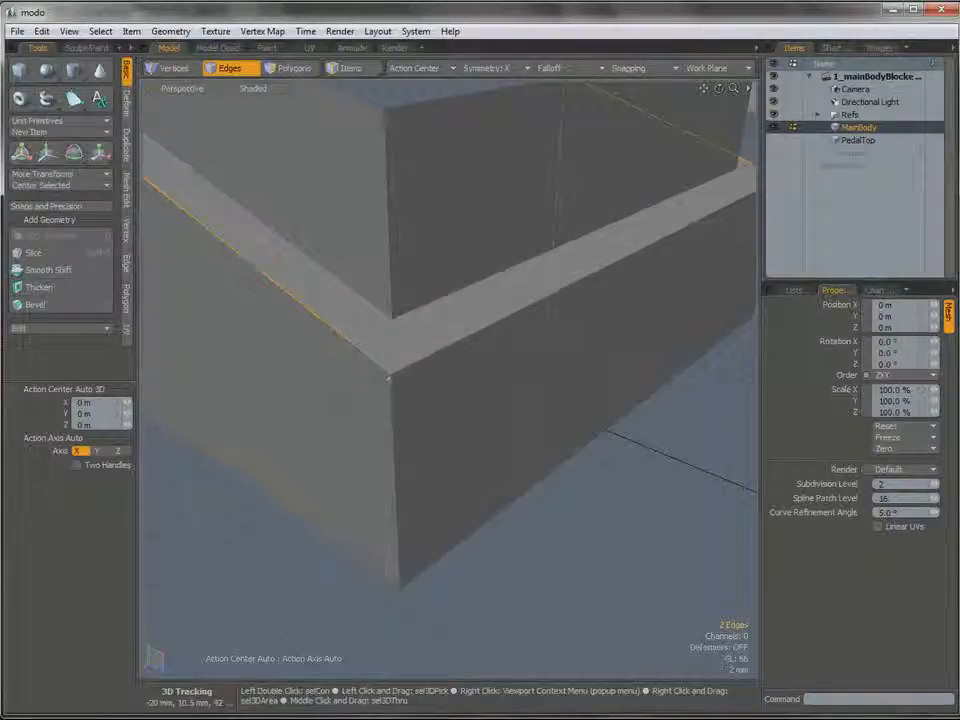
left_click(383, 370, "shift")
left_click(456, 345, "shift")
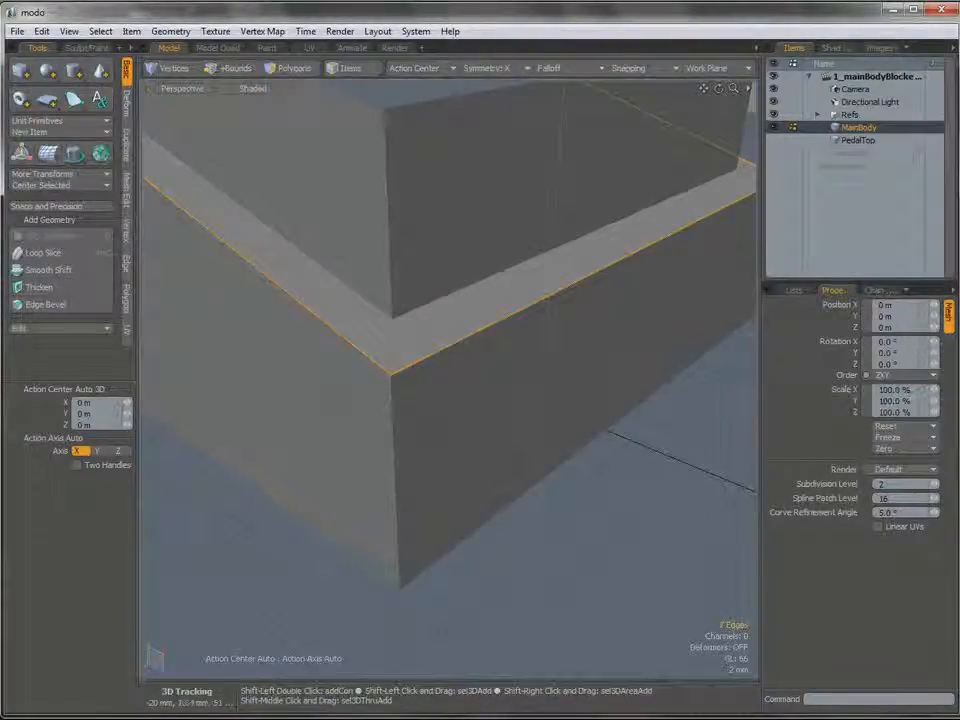
left_click(398, 466, "shift")
Try beveling the selected MainBody edges with an inset of 1.5 mm and a round level of 3, and inspect the front corner.
key("b")
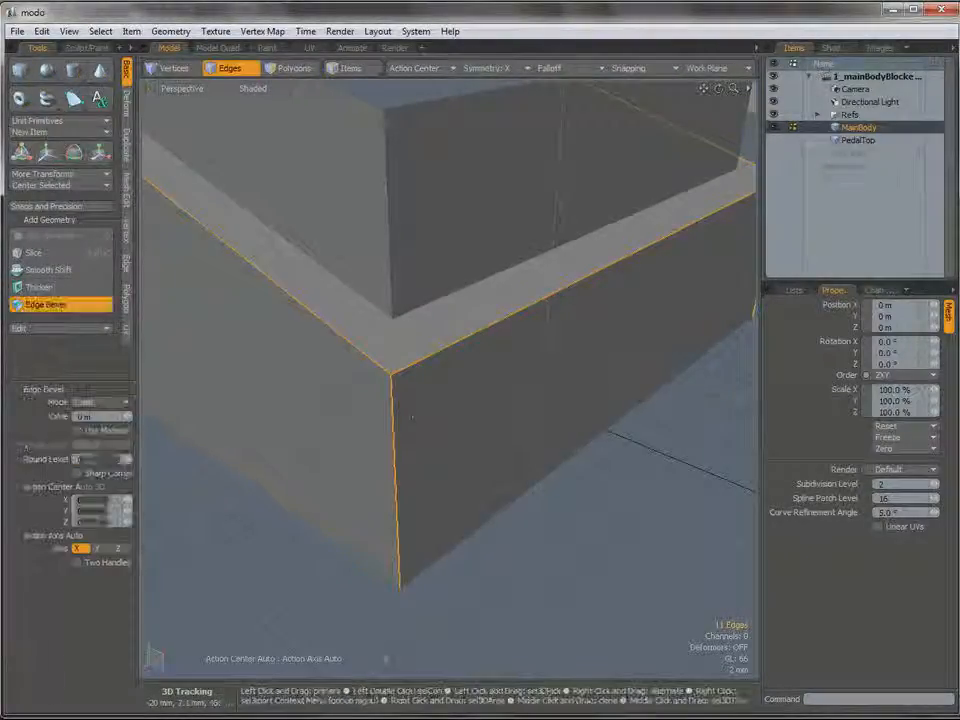
mouse_move(378, 282)
left_mouse_down("alt")
mouse_move(412, 330)
mouse_move(226, 303)
mouse_move(236, 289)
mouse_move(230, 296)
left_mouse_up("alt")
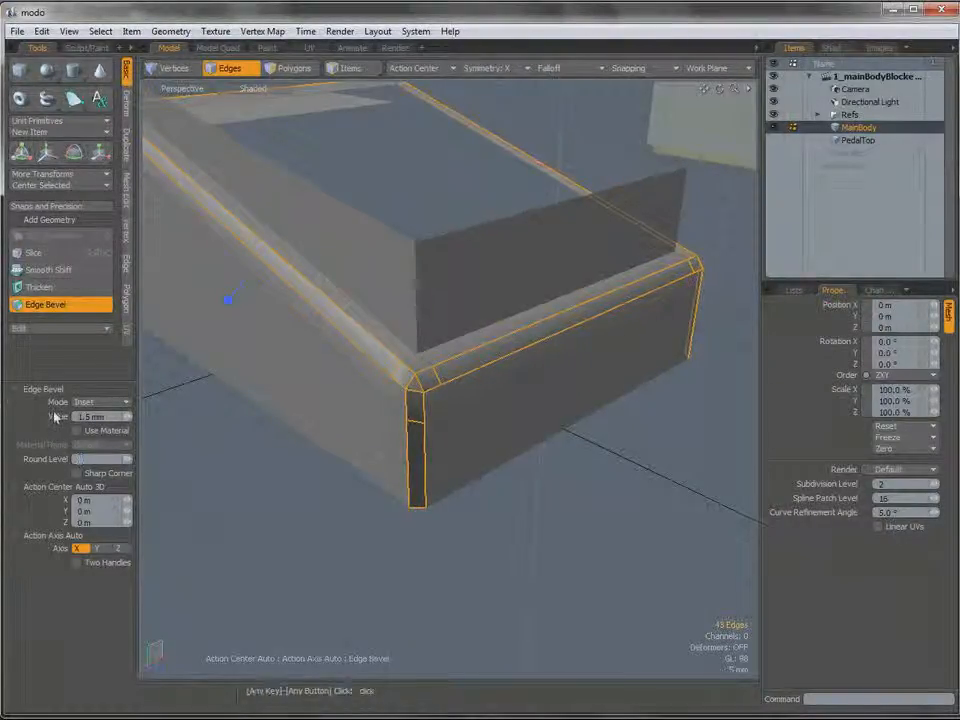
type("3")
key("Return")
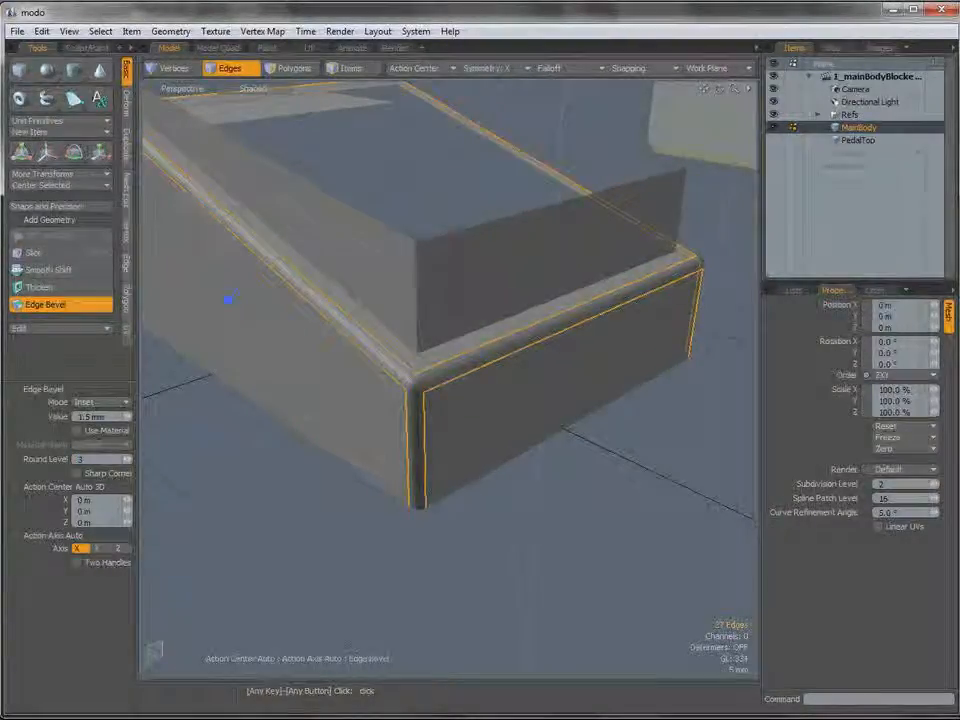
left_click_drag(429, 391, 482, 358, "ctrl+alt")
left_click_drag(482, 358, 457, 374, "alt")
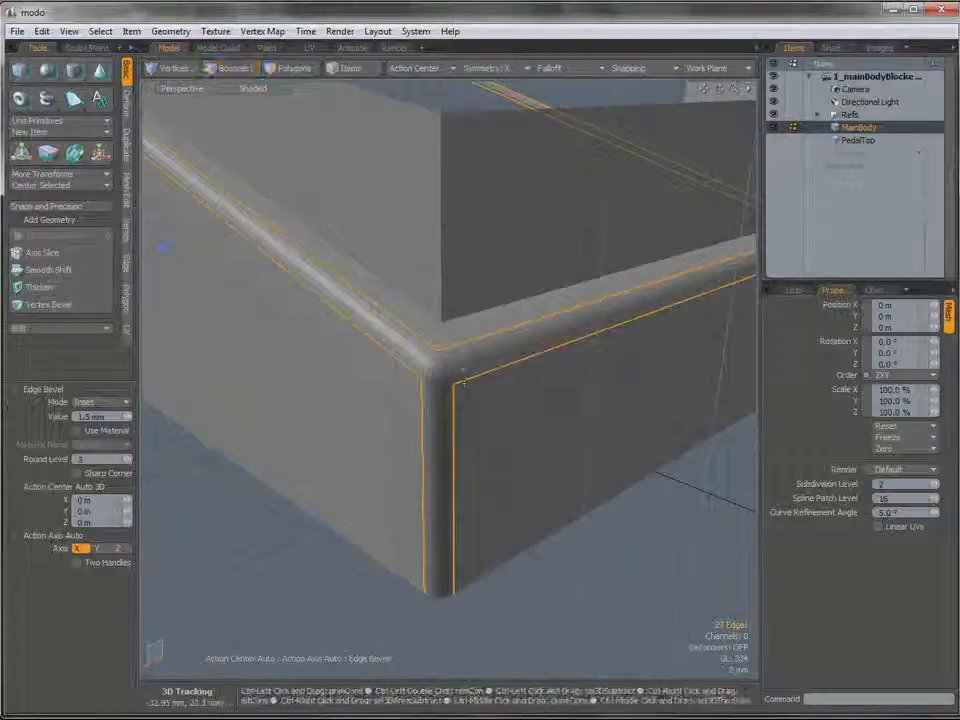
Undo the rounding and the edge bevel, leave the bevel tool and clear the edge selection.
key("ctrl+z")
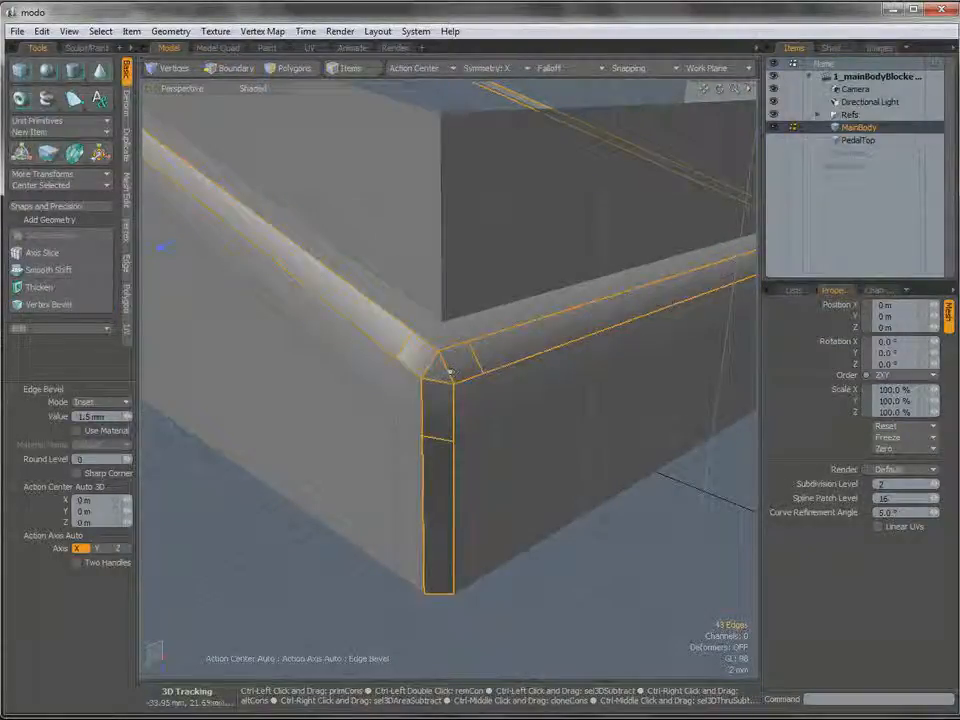
key("ctrl+z")
left_click_drag(485, 354, 454, 369, "alt")
key("q")
key("Escape")
Pick out the three small polygons at MainBody's sliced front corner and select the three short edges meeting there.
key("3")
double_click(454, 346)
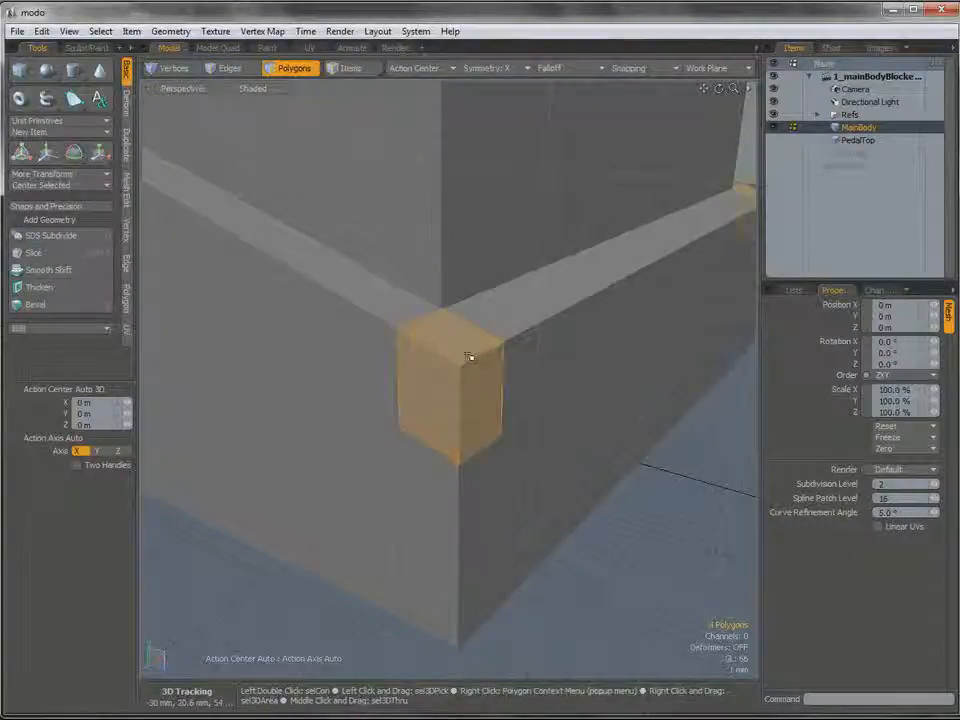
left_click_drag(457, 368, 469, 379, "alt")
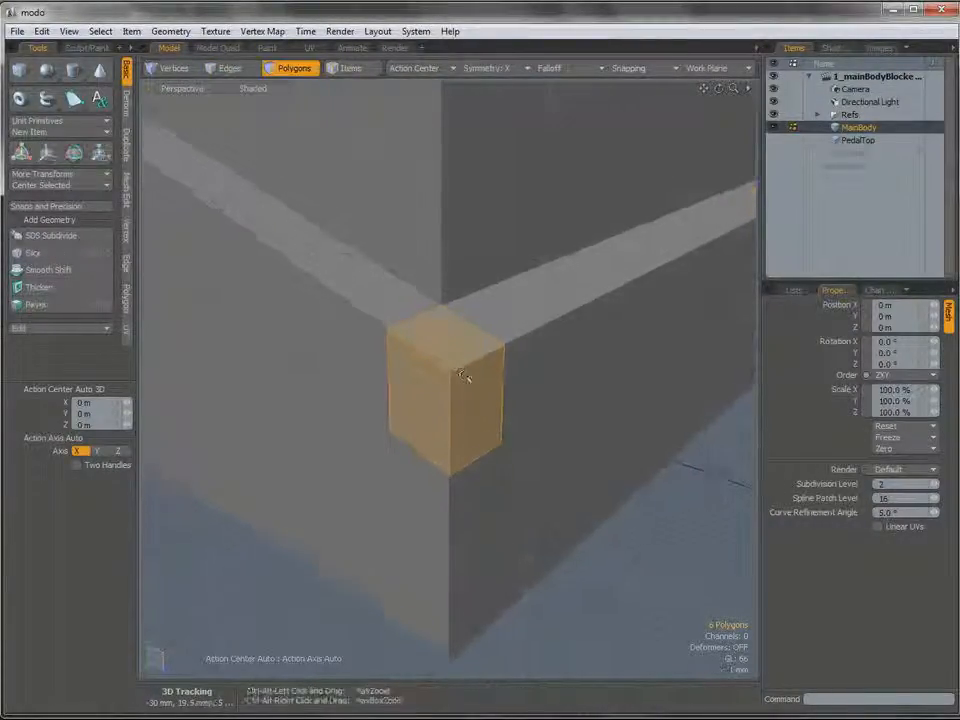
key("ctrl+x")
key("2")
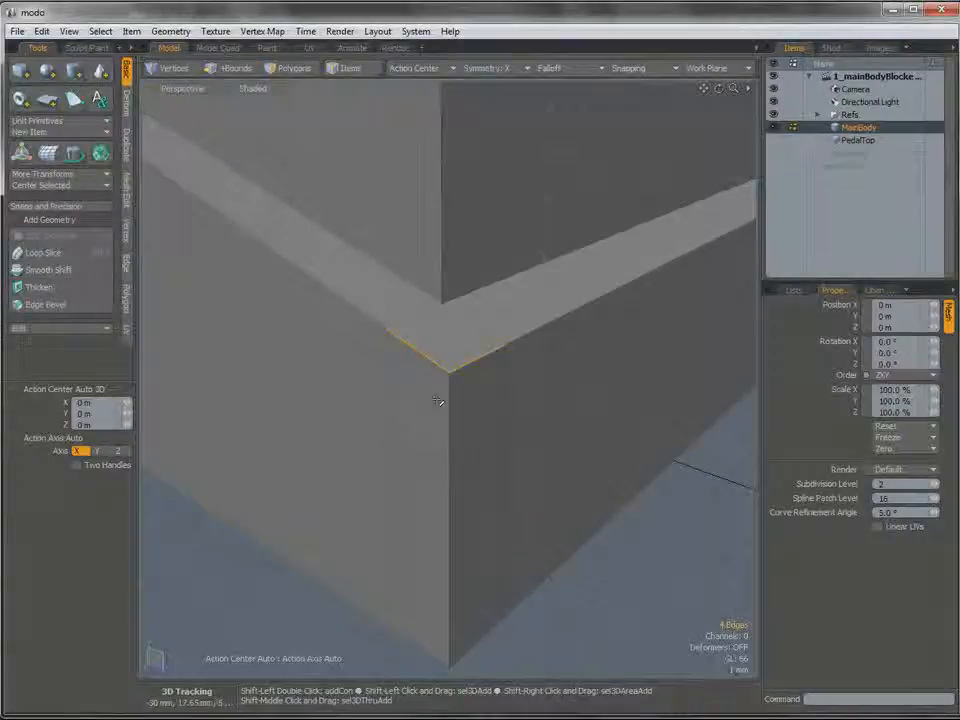
left_click(459, 376, "shift")
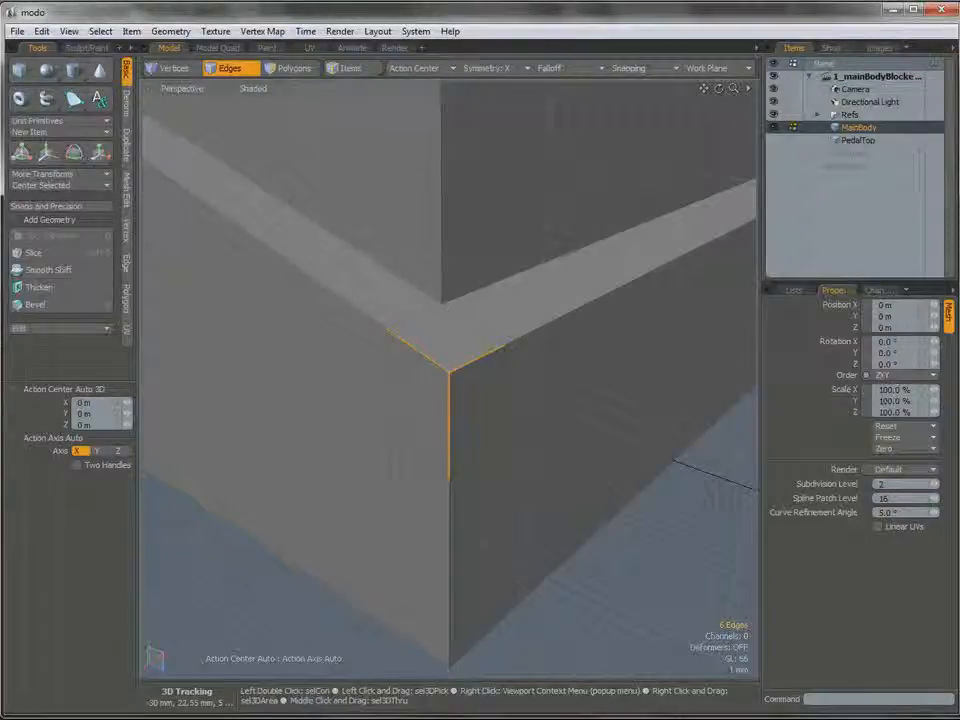
Clear the edge selection and edge-slice MainBody's side face beside the raised step, down to the bottom edge at 5.5 %.
left_click_drag(483, 405, 414, 321, "alt")
left_click(373, 457)
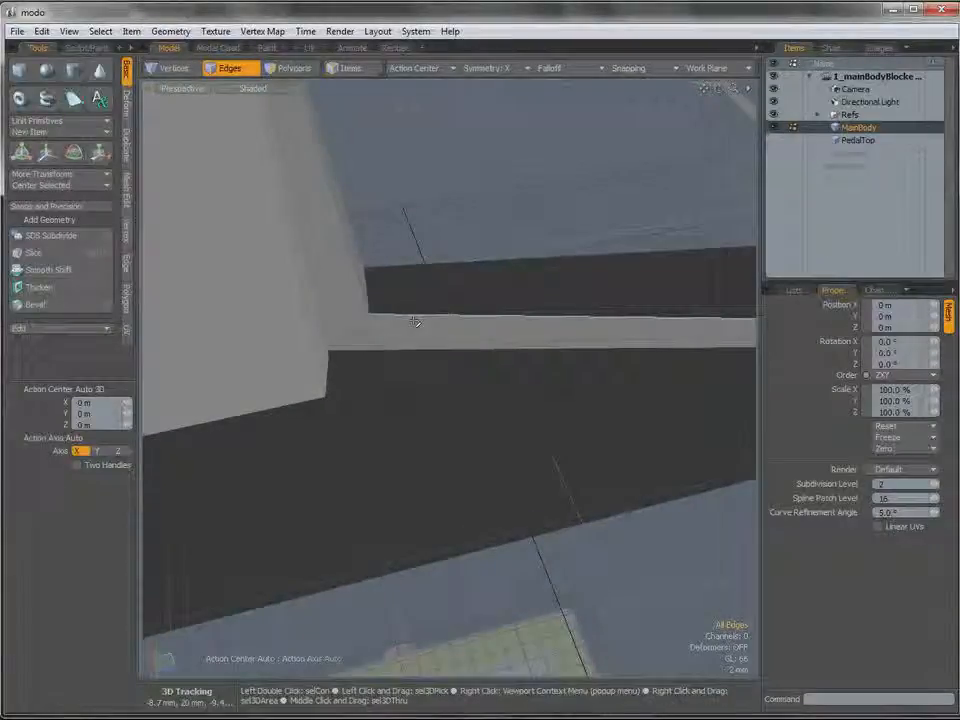
key("alt+c")
left_click_drag(410, 313, 381, 347)
left_click_drag(385, 411, 362, 290, "alt")
left_click(362, 514)
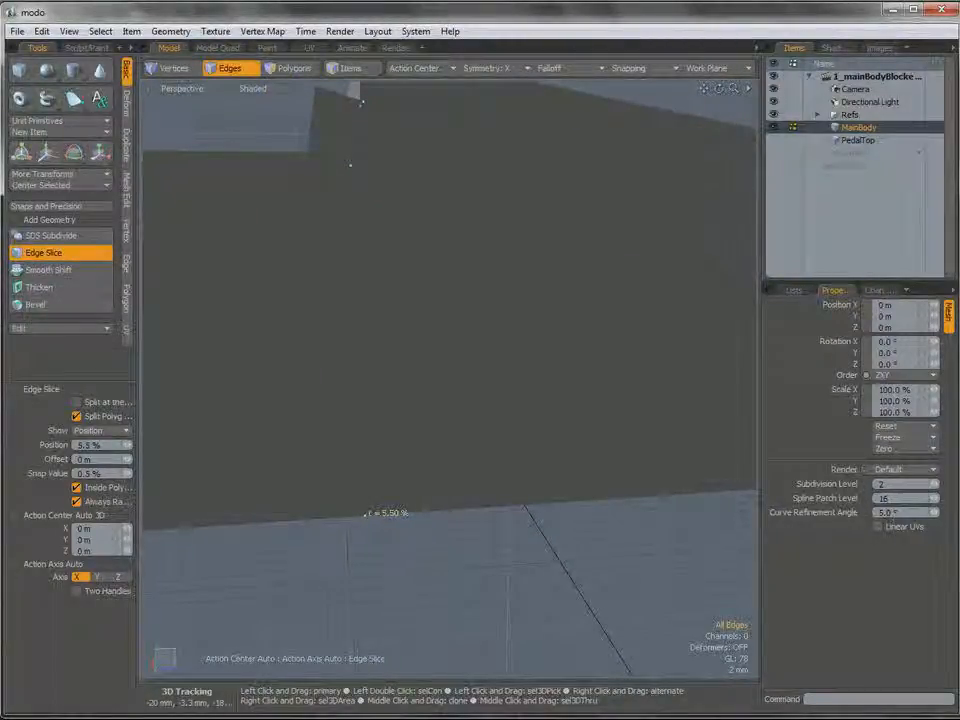
key("q")
Add another edge slice across MainBody's narrow side ledge beside the raised step, at a position of 6 %.
left_click_drag(372, 250, 396, 285, "alt")
key("c")
left_click(388, 322)
left_click_drag(388, 387, 428, 398, "alt")
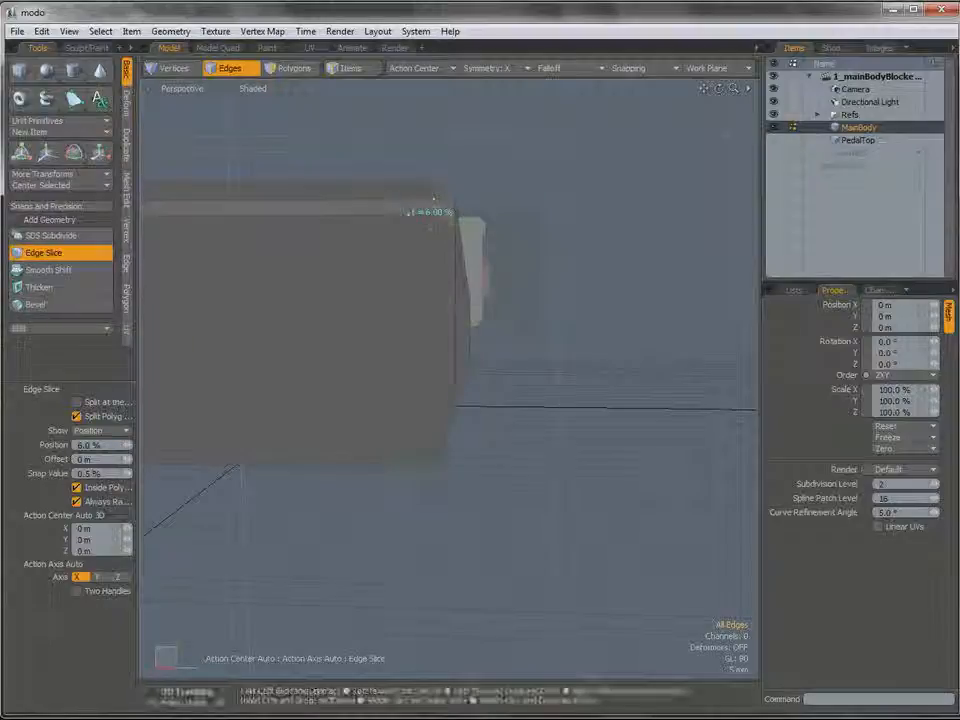
key("q")
left_click_drag(412, 214, 468, 320, "alt")
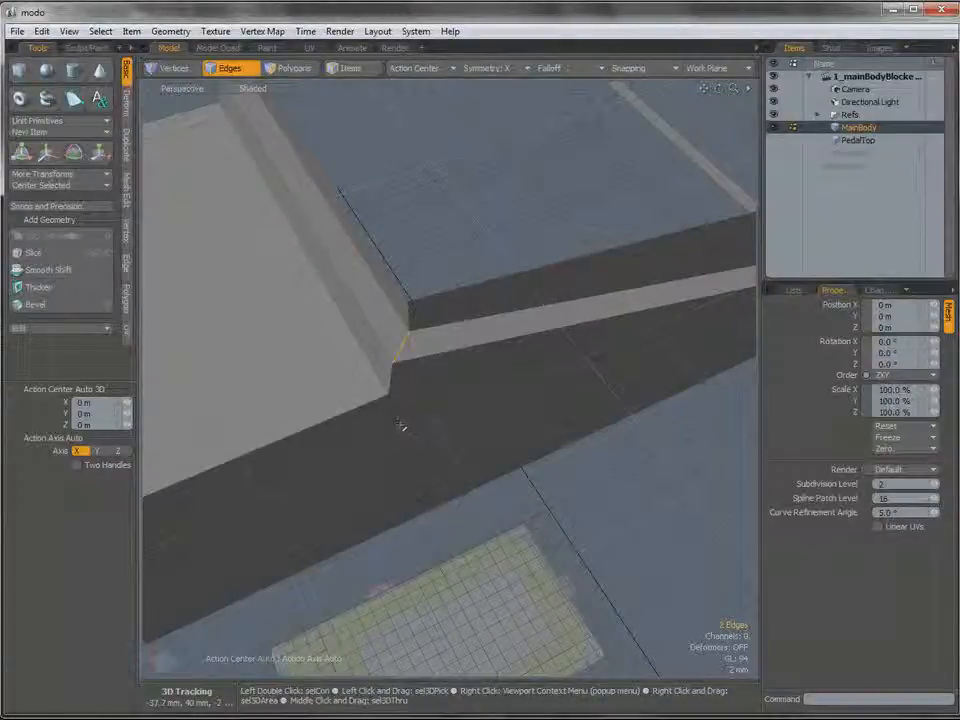
Select MainBody's front vertical corner edges together with its front upper edge.
left_click_drag(400, 425, 435, 443, "ctrl+alt")
left_click(432, 478)
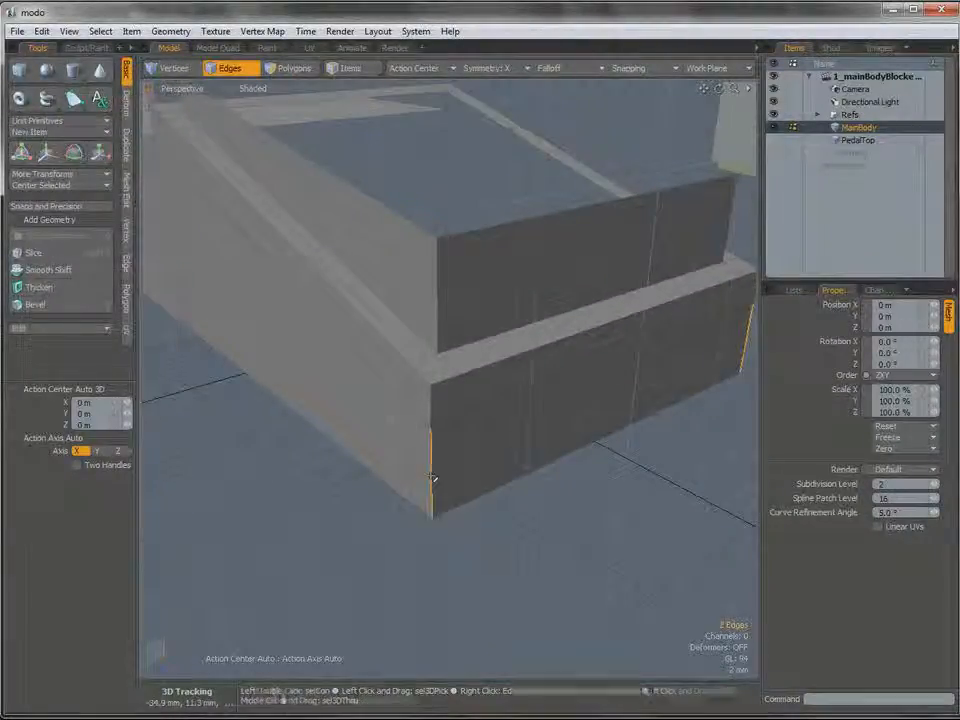
left_click(434, 393, "shift")
left_click(581, 331, "shift")
left_click(482, 366, "shift")
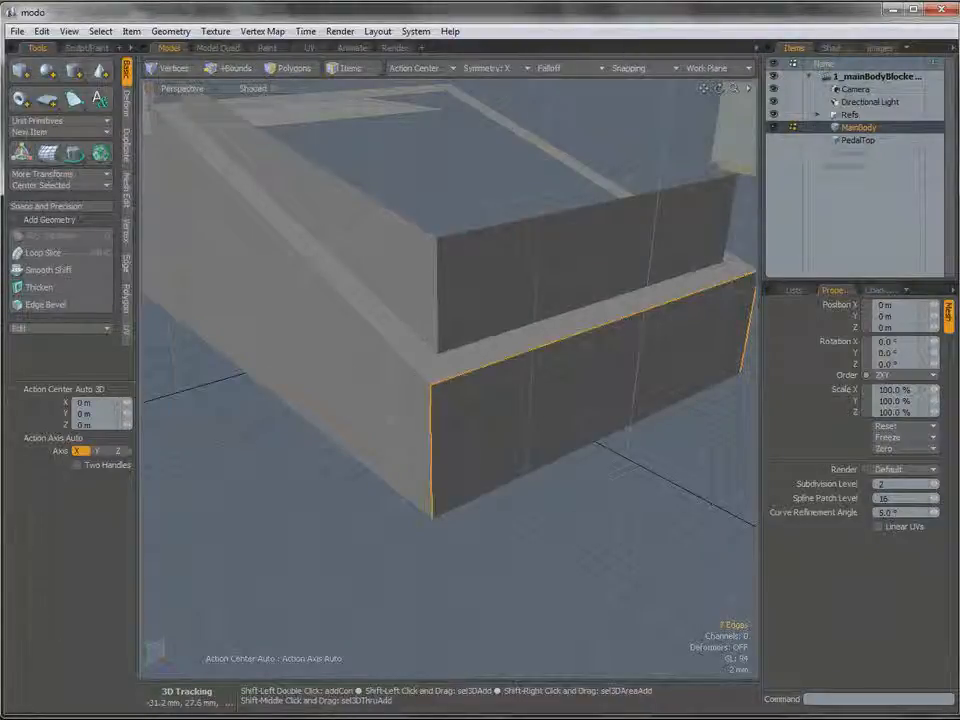
Extend the selection with MainBody's long upper side edges, the flat platform's outer edges and the vertical edges at that end.
left_click_drag(471, 406, 433, 389, "alt")
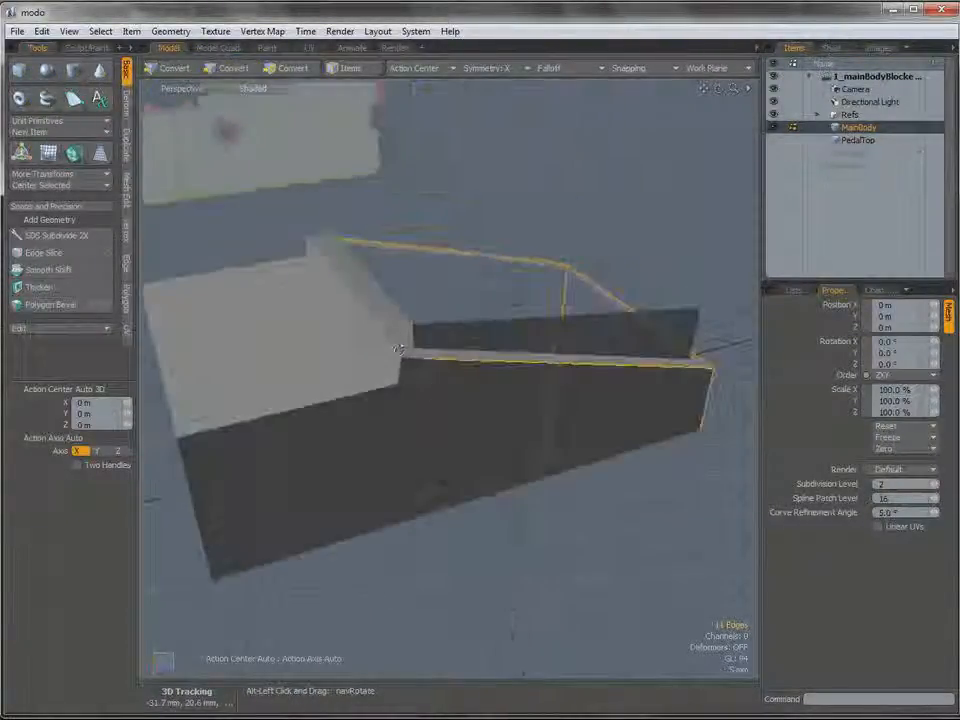
scroll(420, 376, "up", 3)
left_click_drag(343, 396, 446, 392, "alt+shift")
left_click(393, 193, "shift")
scroll(400, 415, "down", 3)
left_click_drag(356, 407, 541, 321, "alt")
left_click(402, 427, "shift")
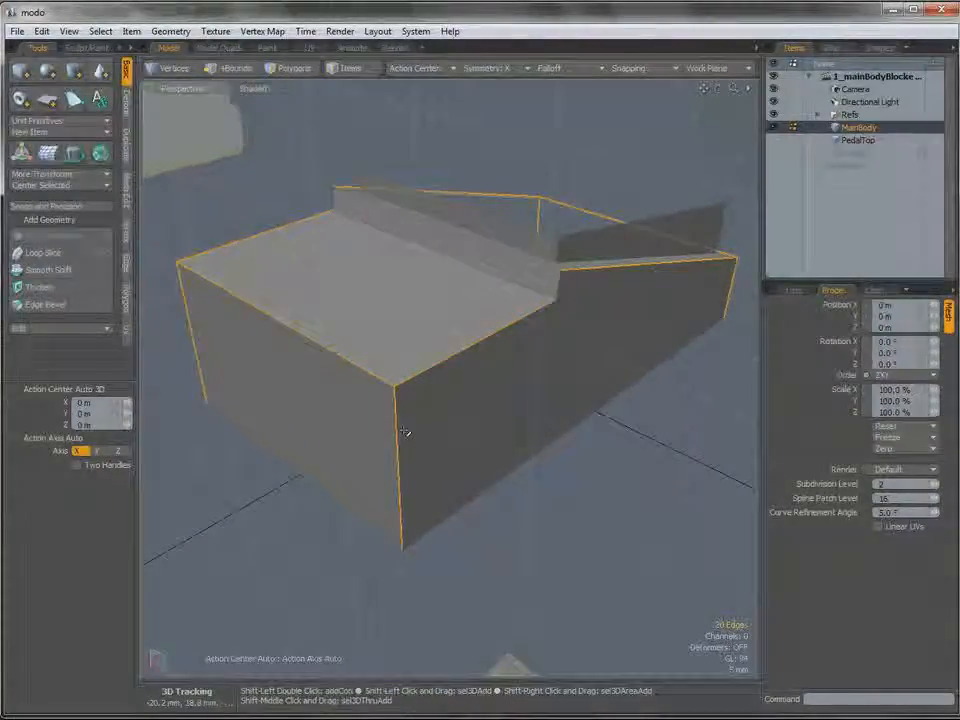
mouse_move(493, 408)
left_mouse_down("alt")
mouse_move(561, 394)
mouse_move(507, 397)
left_mouse_up("alt")
mouse_move(448, 392)
left_mouse_down("alt")
mouse_move(476, 383)
mouse_move(461, 381)
left_mouse_up("alt")
Bevel the selected MainBody edges with a 2.2 mm inset and a round level of 3, and inspect the corners.
key("b")
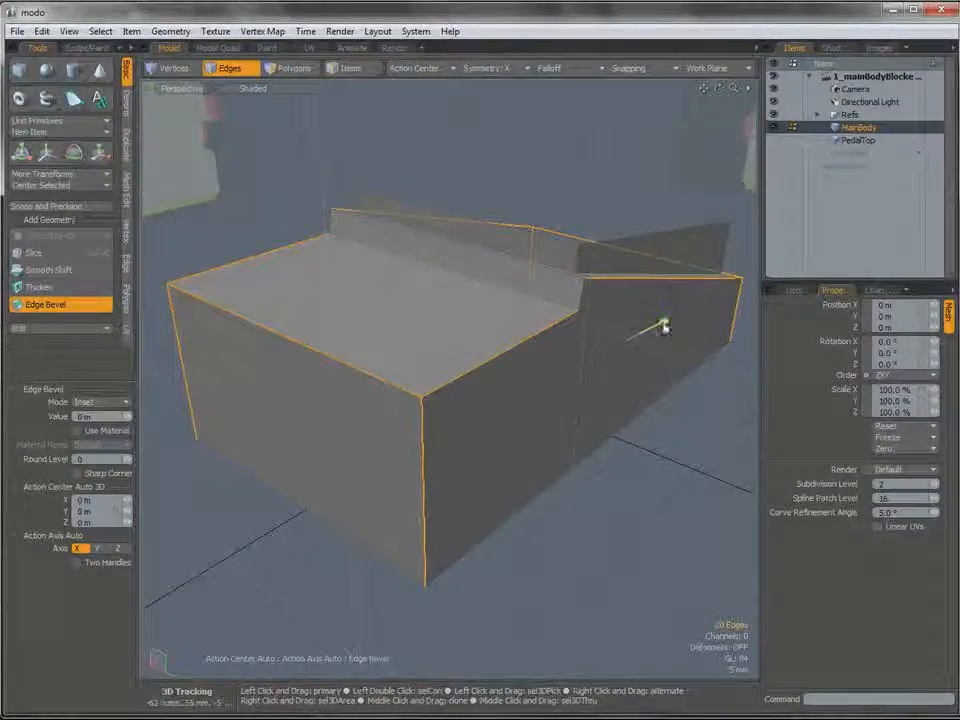
left_click_drag(664, 321, 698, 309)
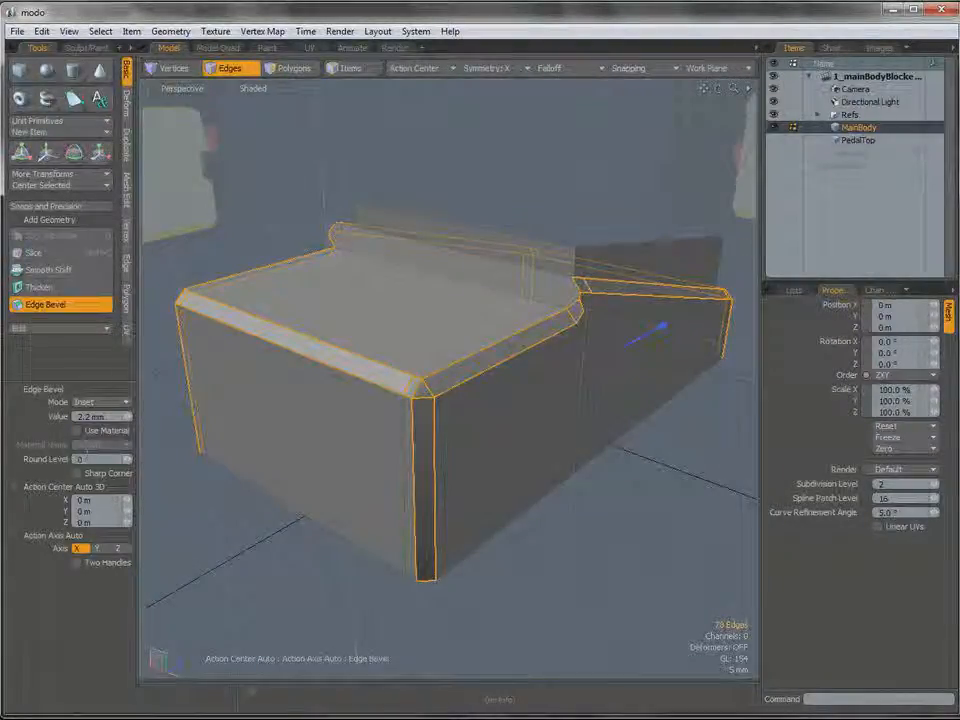
left_click_drag(87, 457, 30, 446)
type("3")
key("Return")
left_click_drag(300, 500, 215, 490, "alt")
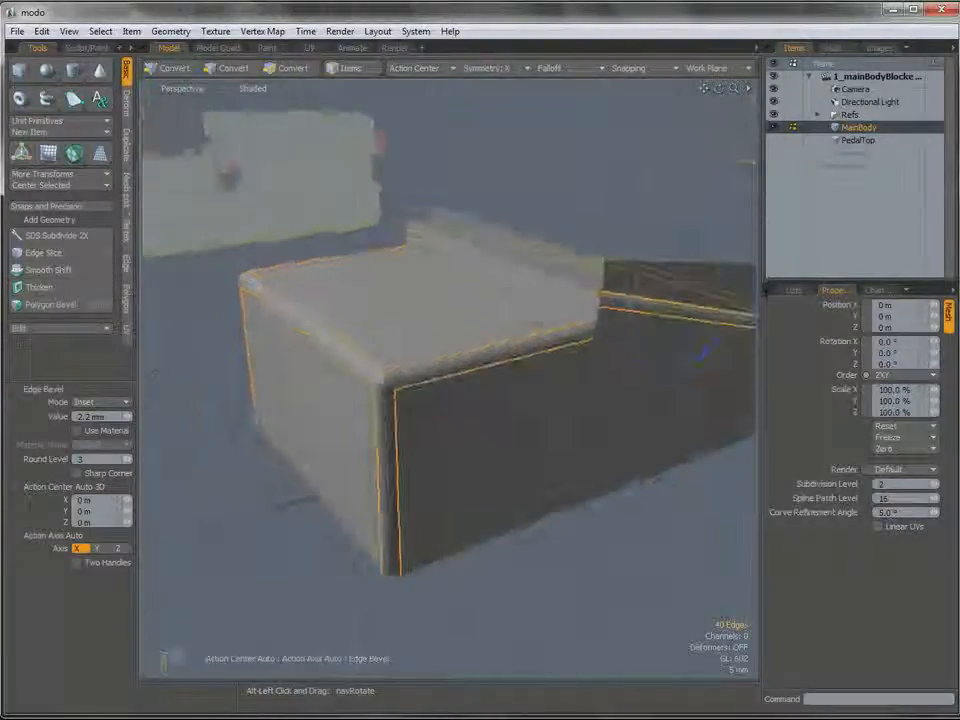
left_click_drag(540, 328, 480, 398, "alt+shift")
left_click_drag(600, 385, 545, 367, "alt")
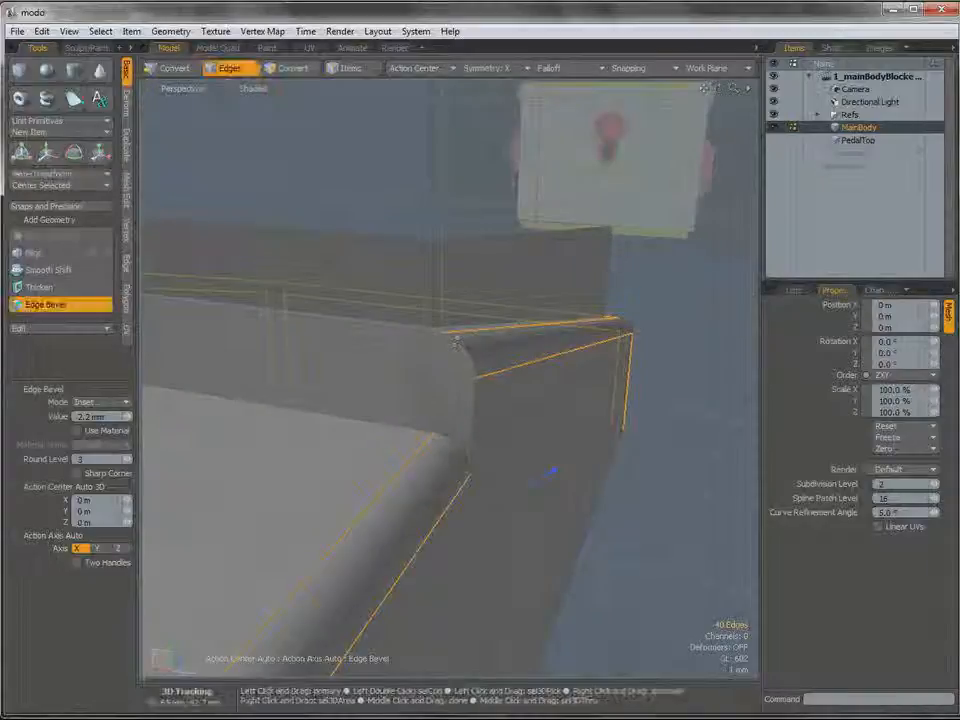
left_click_drag(480, 388, 525, 357, "alt")
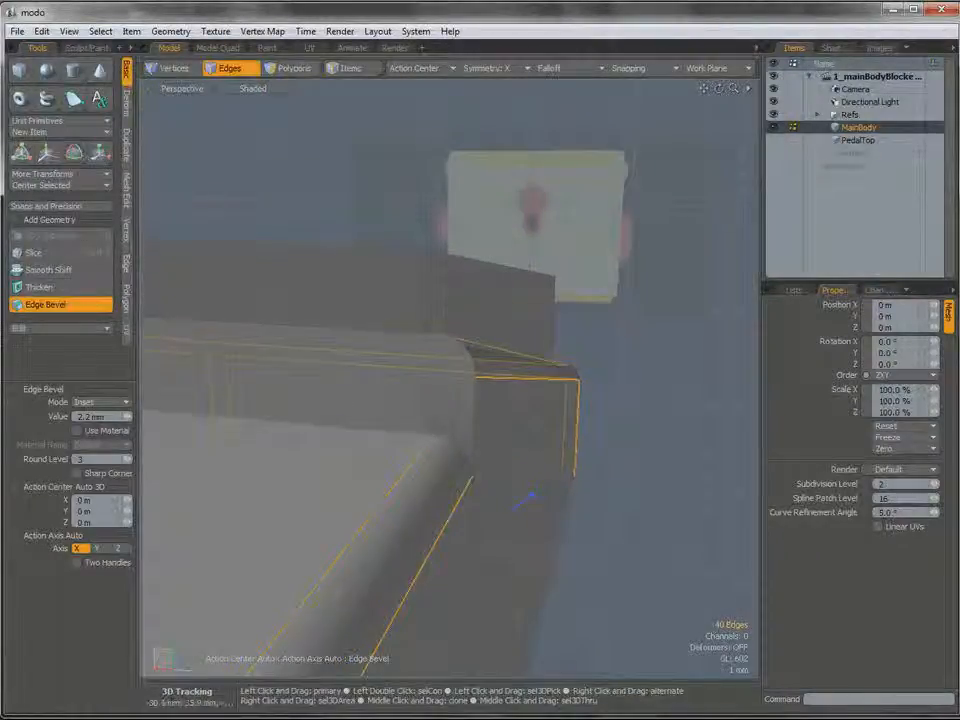
left_click_drag(471, 453, 408, 380, "alt")
left_click_drag(408, 380, 498, 427, "alt+shift")
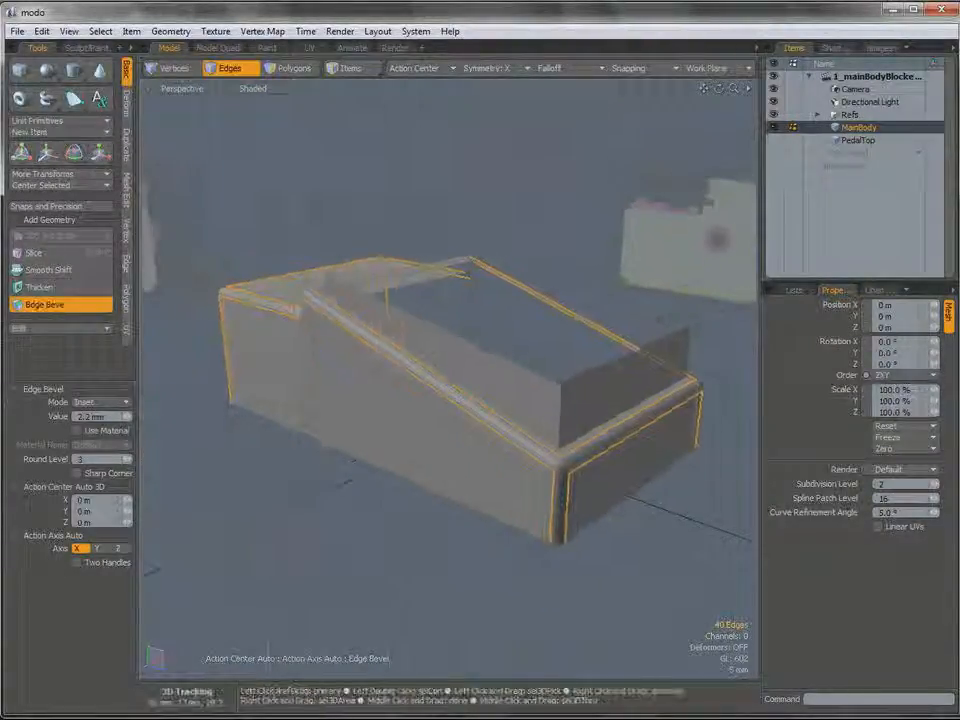
key("space")
left_click(377, 501)
Activate vertex selection and switch to the left view of the junction between the platform and the raised step.
mouse_move(377, 501)
left_mouse_down("alt")
mouse_move(417, 354)
mouse_move(437, 375)
mouse_move(564, 377)
mouse_move(489, 379)
left_mouse_up("alt")
key("ctrl+z")
key("1")
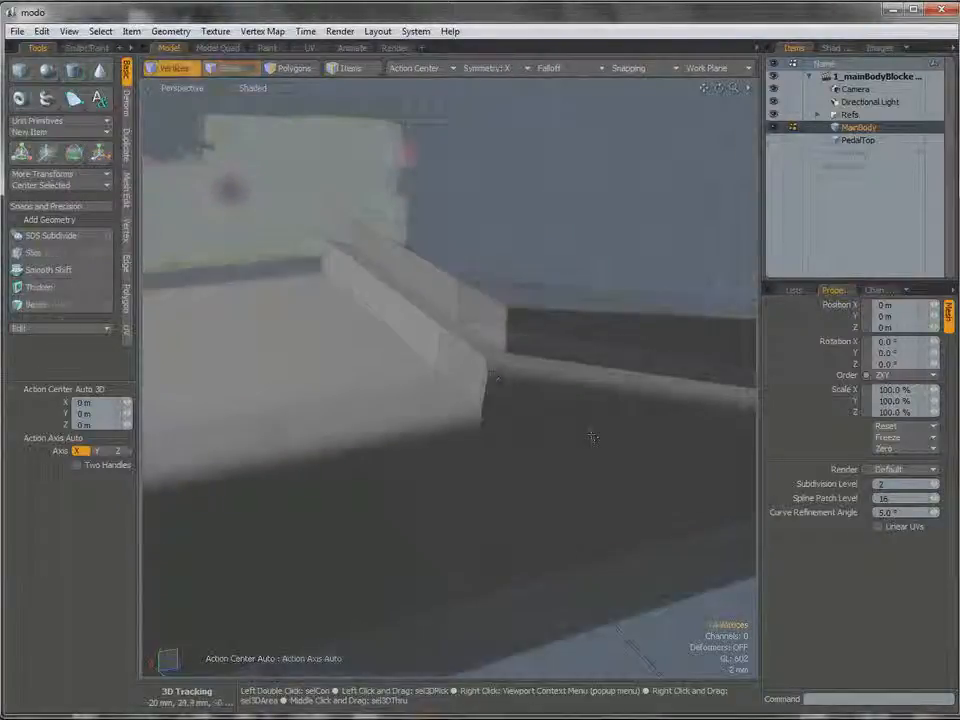
key("ctrl+space")
left_click(536, 431)
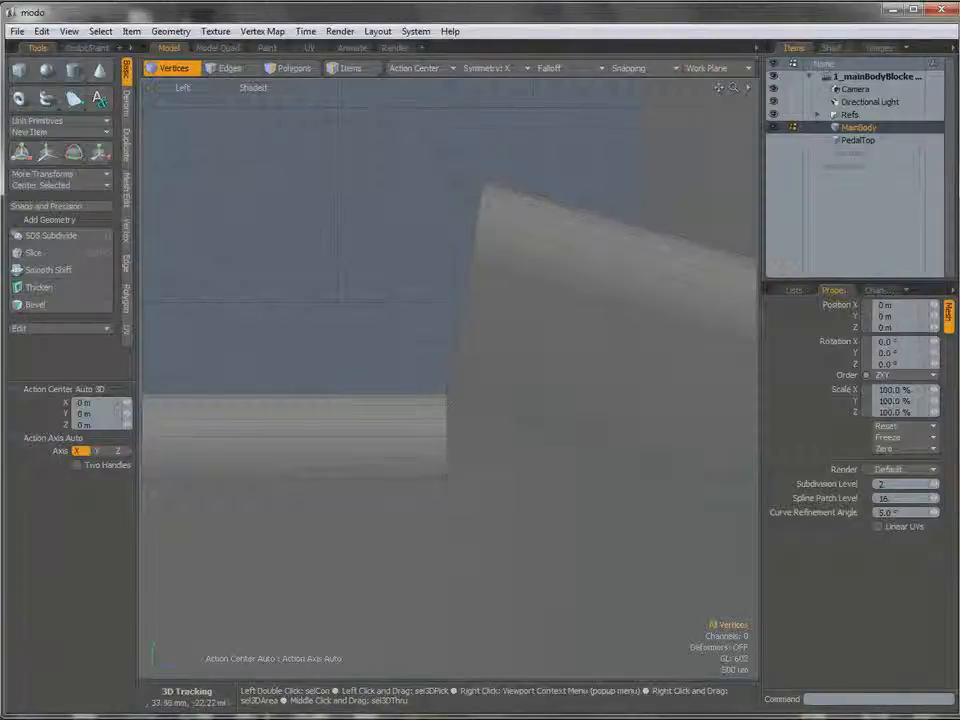
Try moving the lowest vertex at the platform bevel's end by -400 µm along Z, and check it in wireframe display.
left_click(448, 482)
key("w")
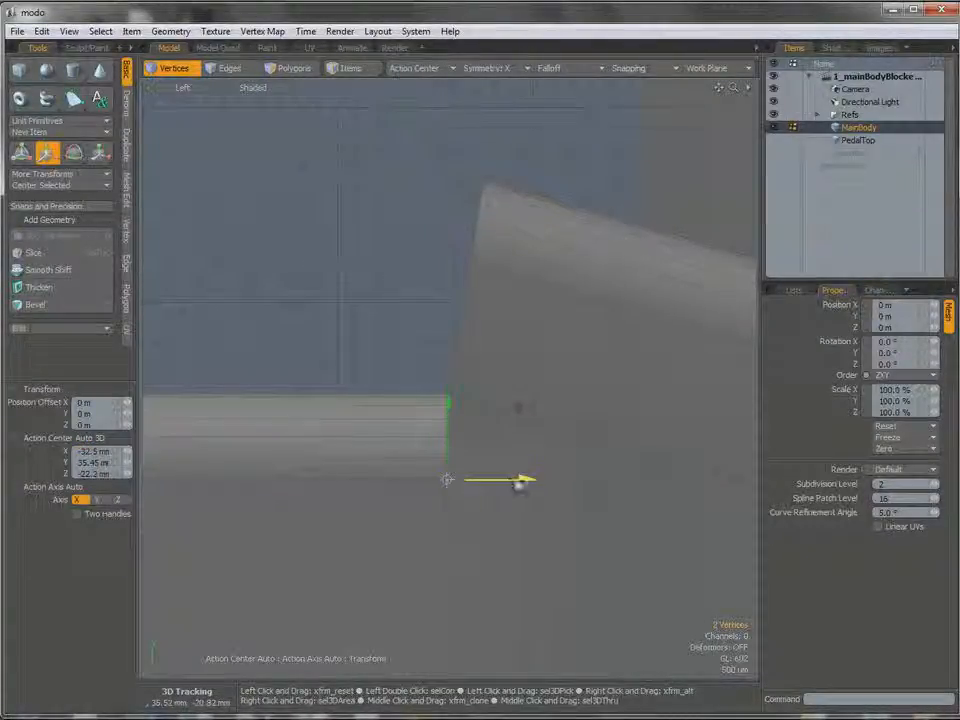
left_click_drag(446, 480, 440, 480)
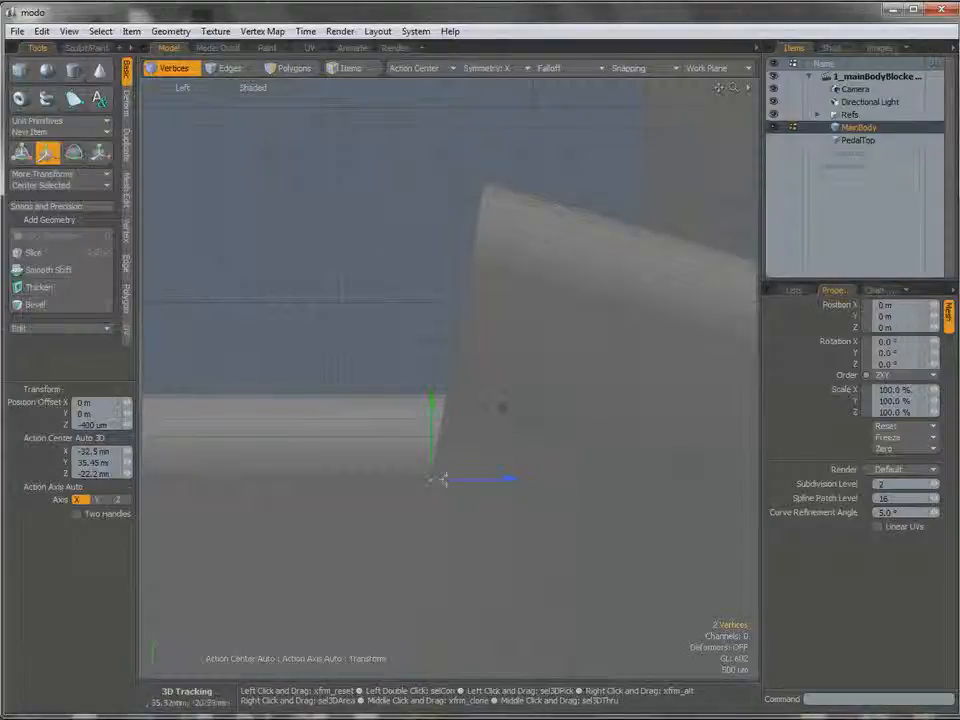
left_click(251, 89)
left_click(251, 92)
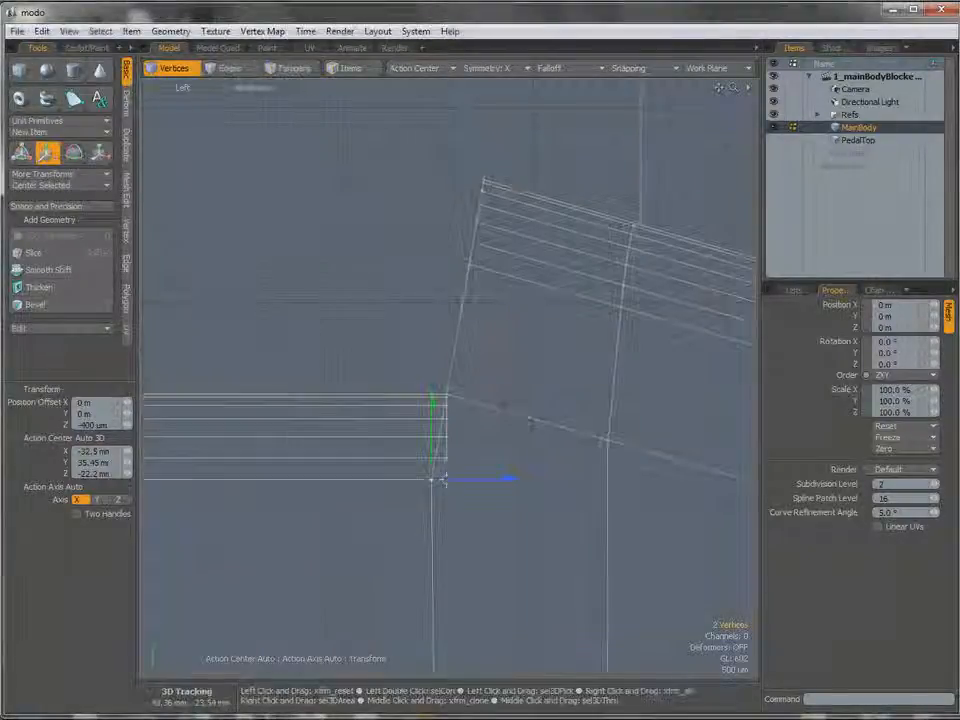
key("space")
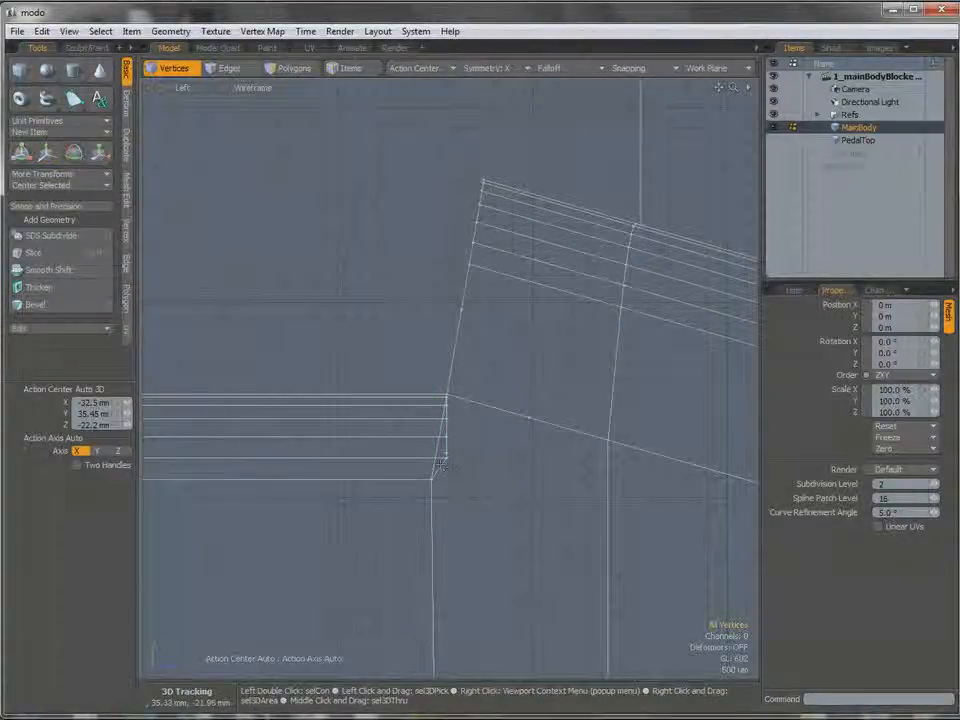
Undo the vertex move at the end of the platform bevel.
key("w")
key("ctrl+z")
key("ctrl+z")
key("ctrl+z")
key("ctrl+z")
key("ctrl+z")
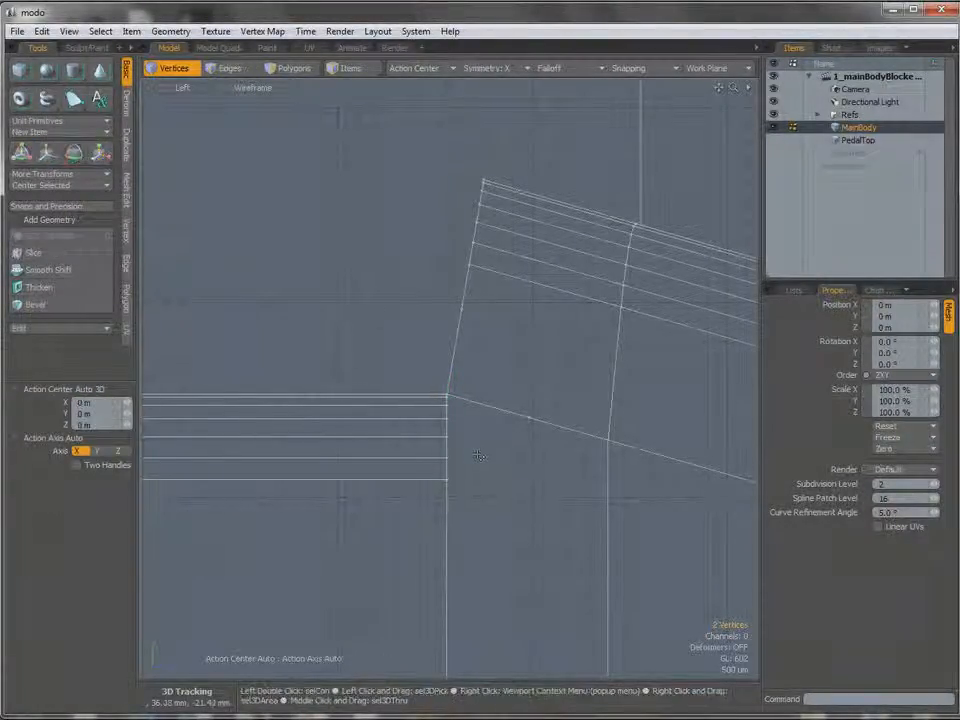
Return the view to shaded display and select the column of vertices where the platform bevel ends at the raised step.
key("2")
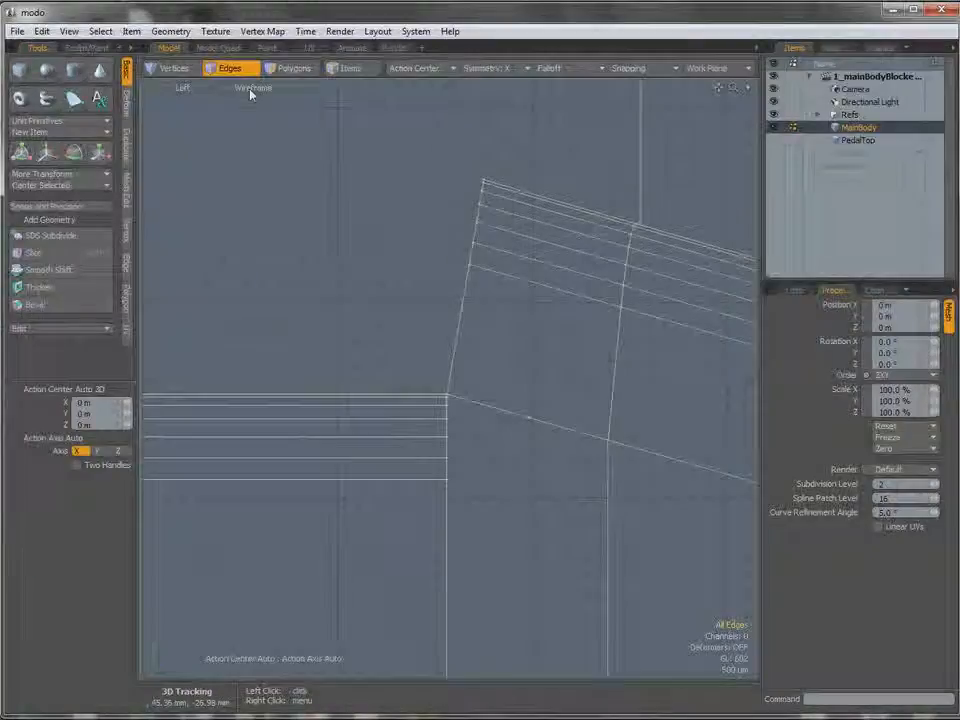
left_click(253, 87)
left_click(240, 120)
mouse_move(437, 421)
left_mouse_down("alt+shift")
mouse_move(441, 398)
mouse_move(459, 398)
left_mouse_up("alt+shift")
key("1")
mouse_move(419, 452)
right_mouse_down()
mouse_move(486, 458)
mouse_move(486, 446)
right_mouse_up()
left_click_drag(502, 363, 493, 371, "alt+shift")
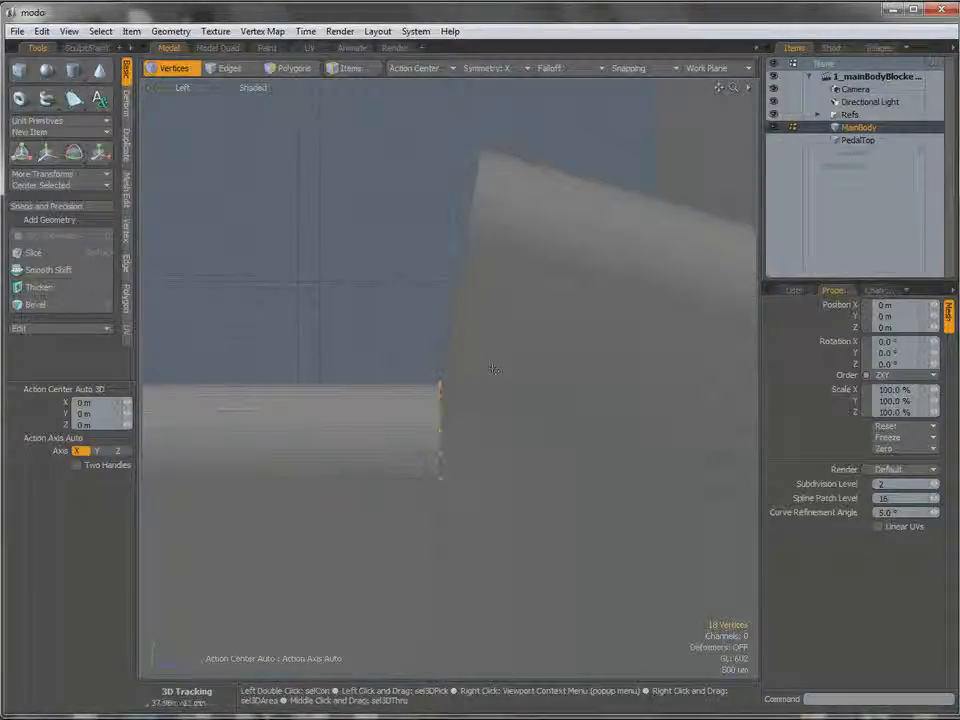
Add a linear falloff along the vertex column, with its end at Y 37.68 mm and its start at Y 35.42 mm.
left_click(548, 68)
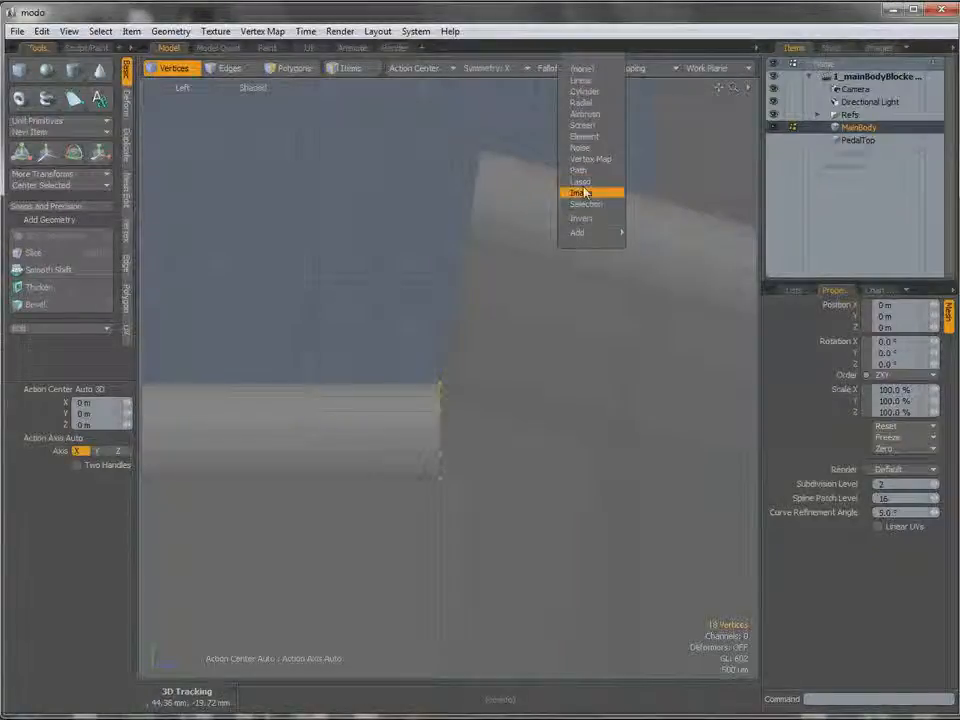
left_click(586, 82)
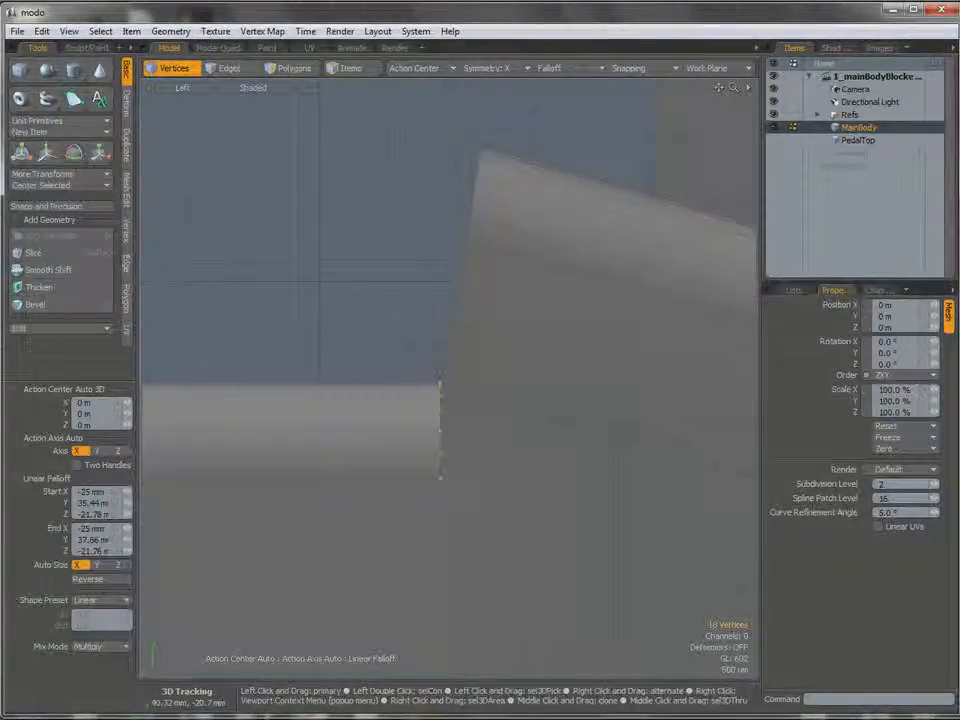
left_click_drag(449, 382, 488, 400, "ctrl+alt")
mouse_move(436, 365)
left_mouse_down("ctrl+alt")
mouse_move(446, 365)
mouse_move(433, 357)
left_mouse_up("ctrl+alt")
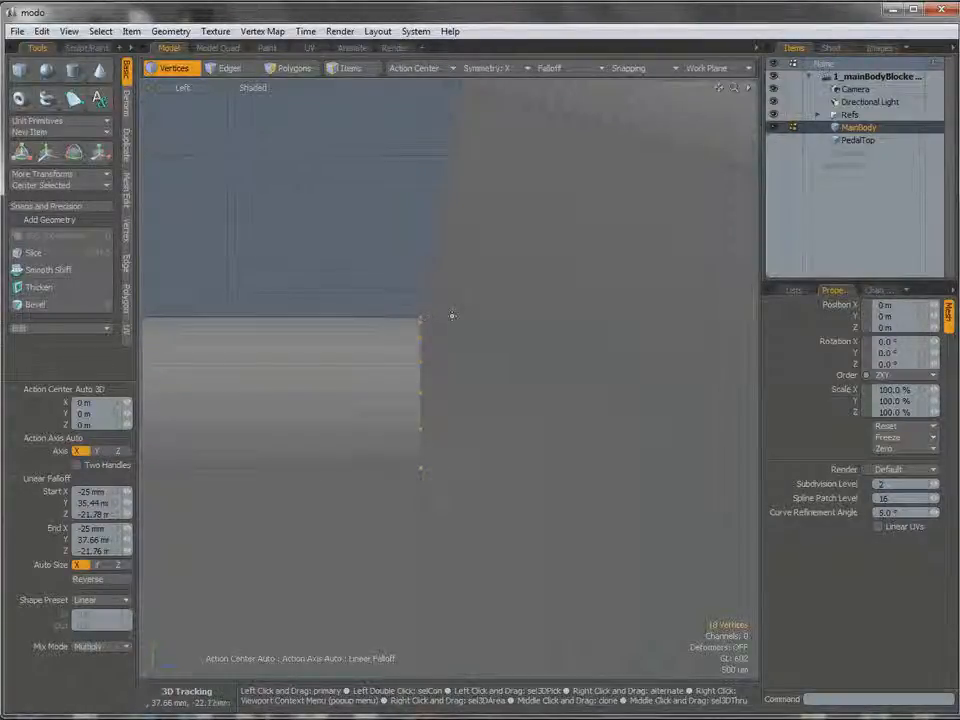
left_click(456, 315)
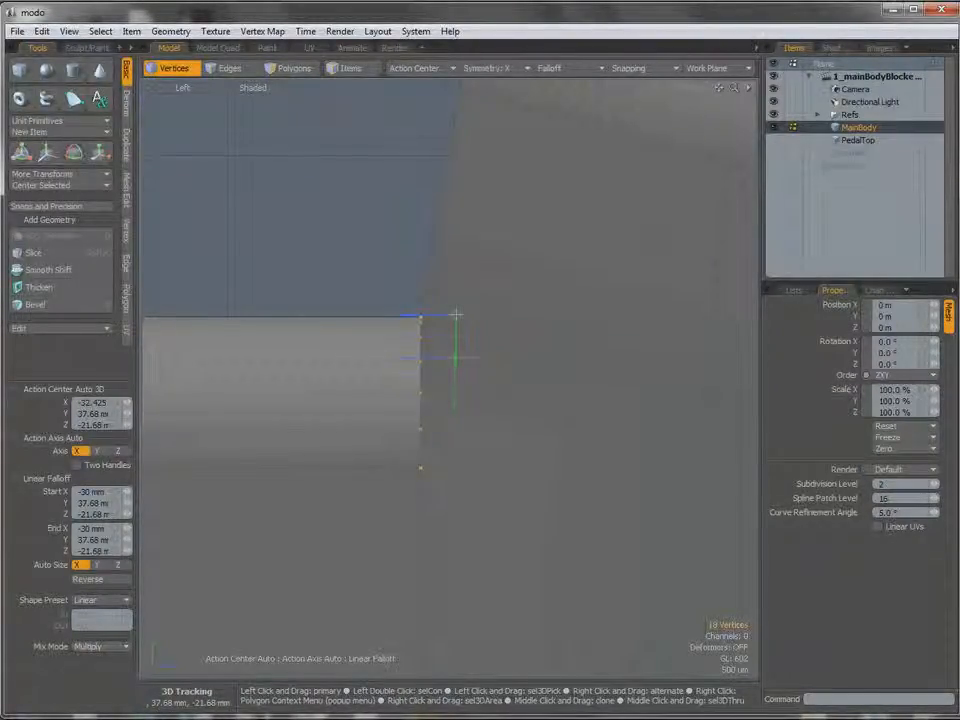
left_click_drag(457, 471, 454, 468)
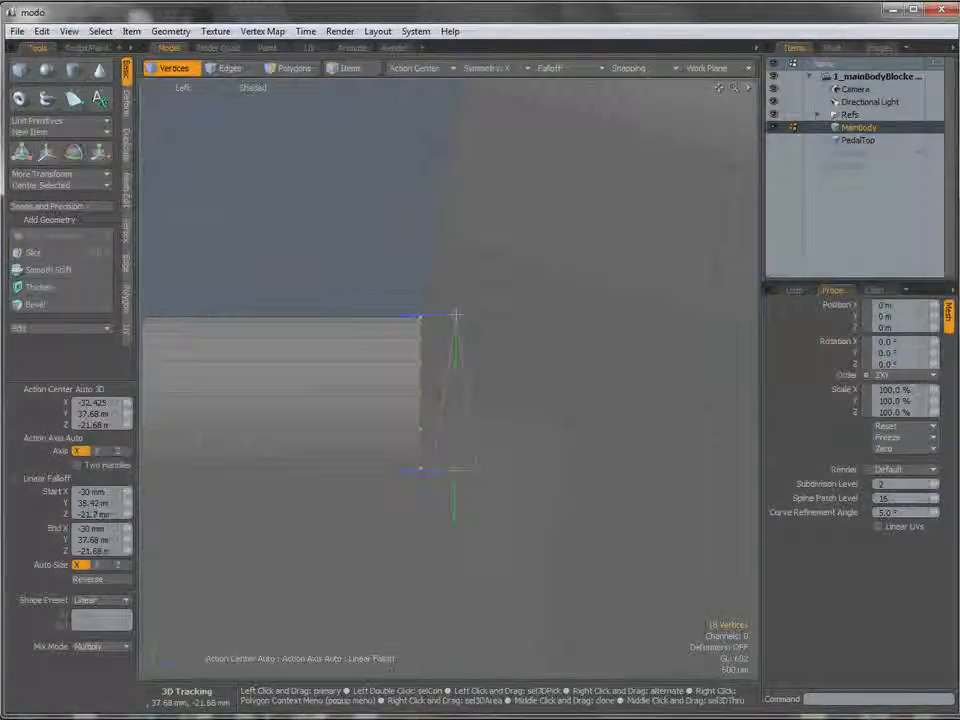
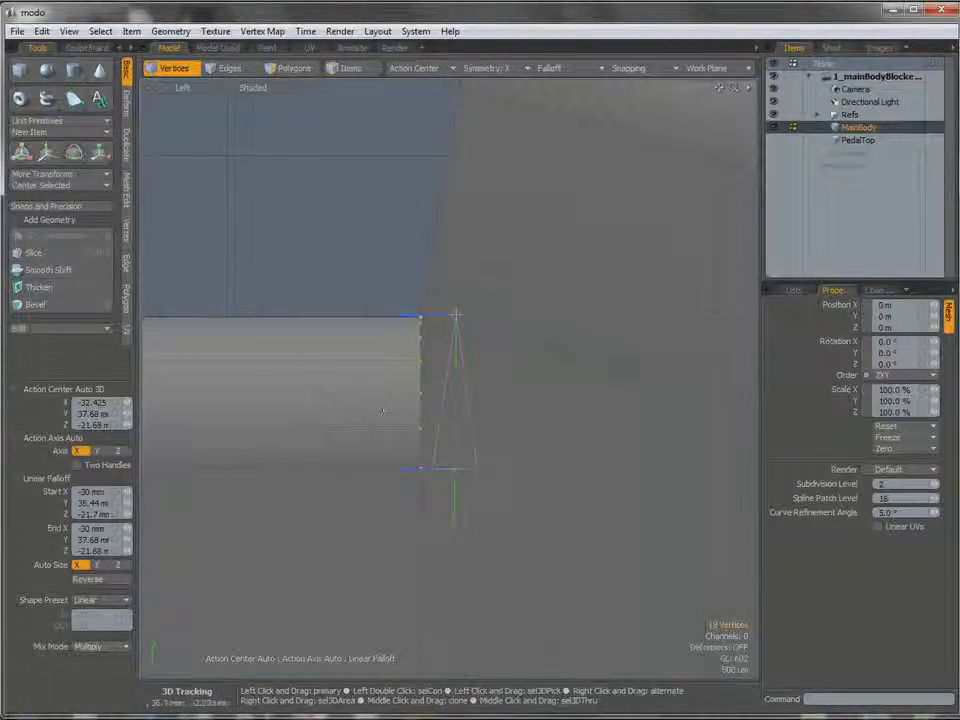
Move the selected vertex column about -480 µm along Z with the linear falloff, slanting it to match the raised step's side.
key("w")
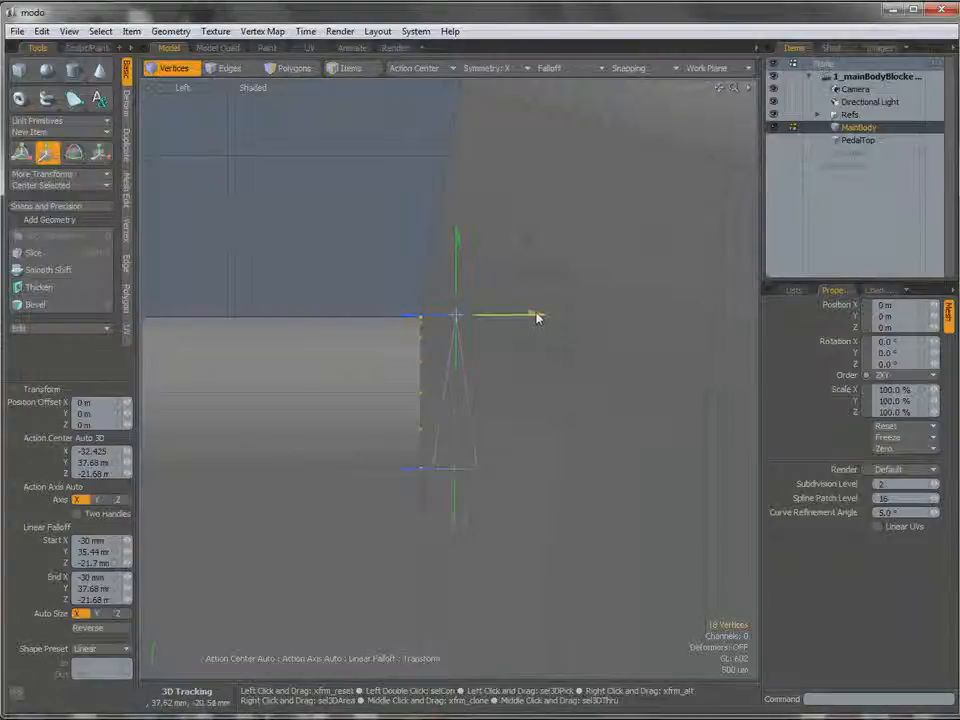
left_click_drag(525, 314, 453, 433)
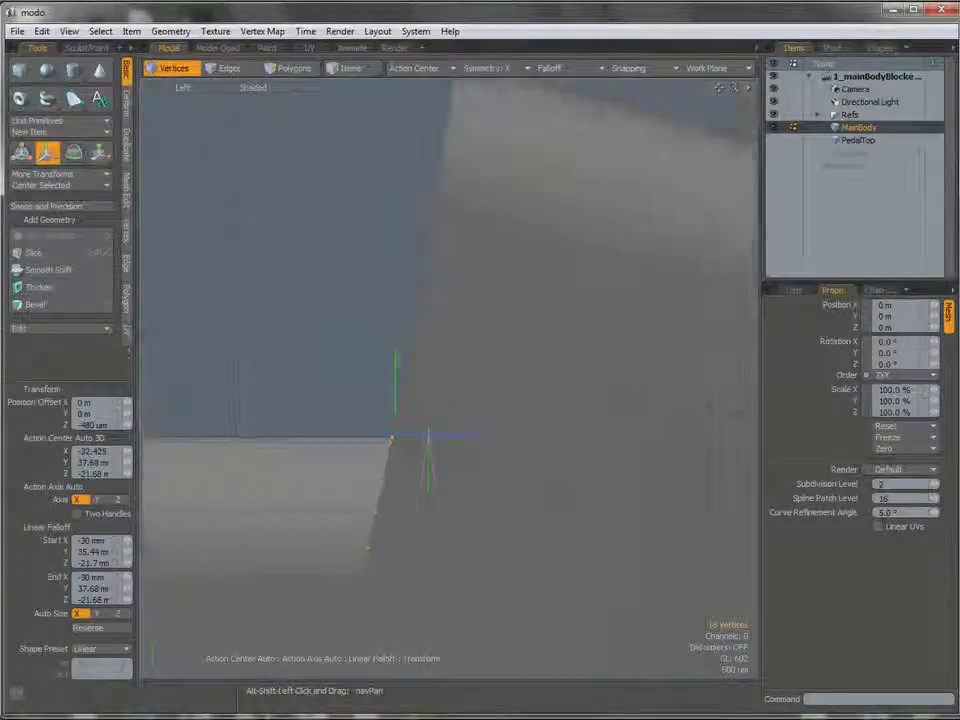
left_click_drag(464, 311, 466, 291, "alt+shift")
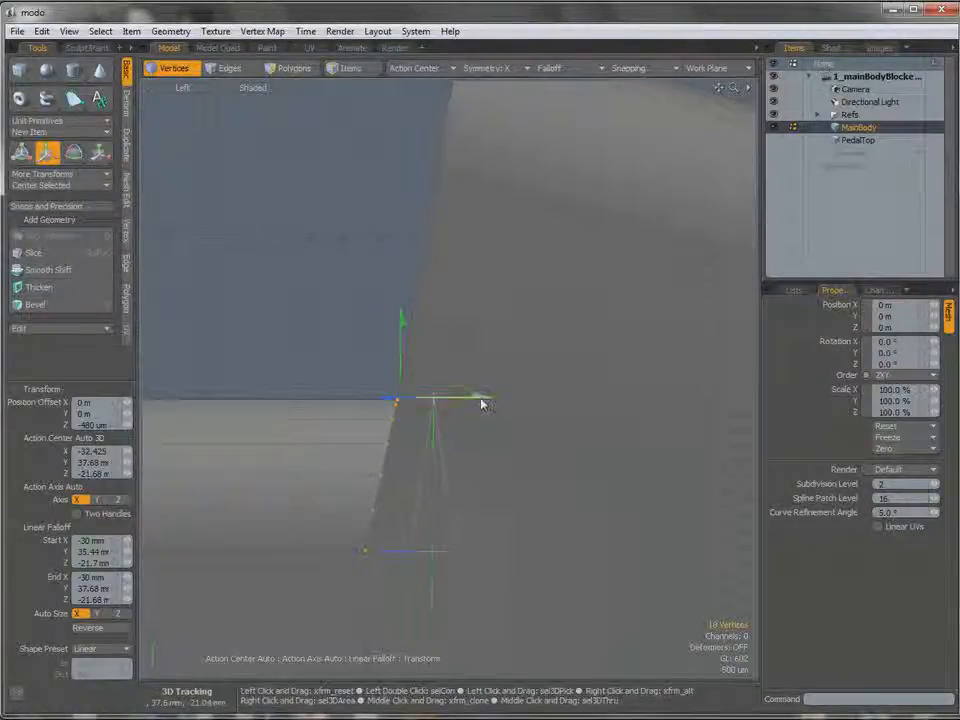
left_click_drag(481, 397, 478, 398)
key("space")
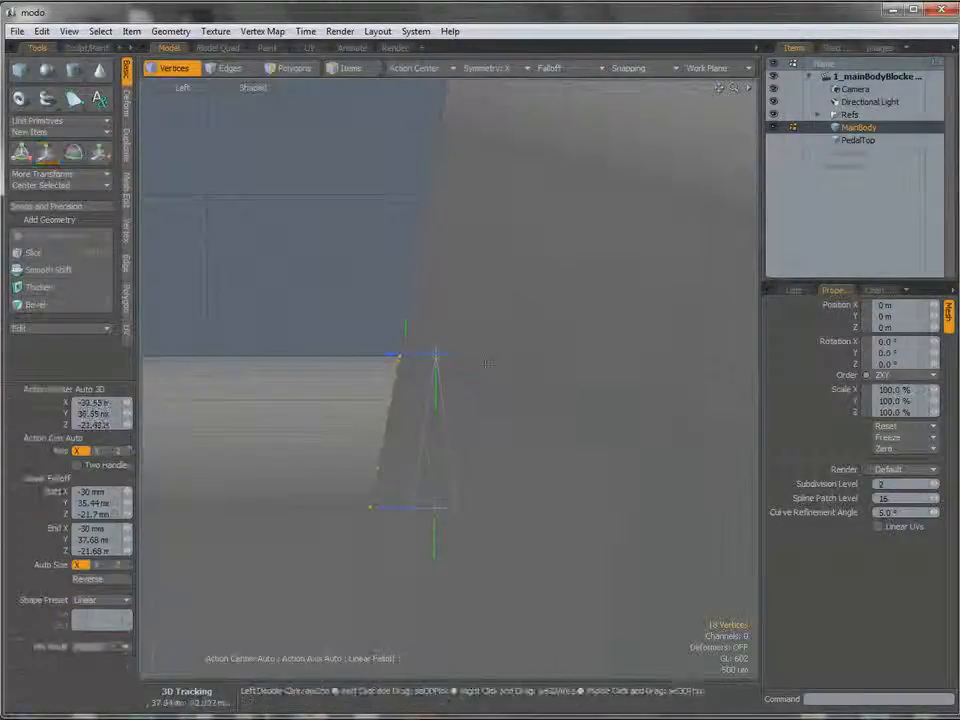
Set the falloff to none and switch to a perspective view of the bevel-end junction.
left_click(549, 68)
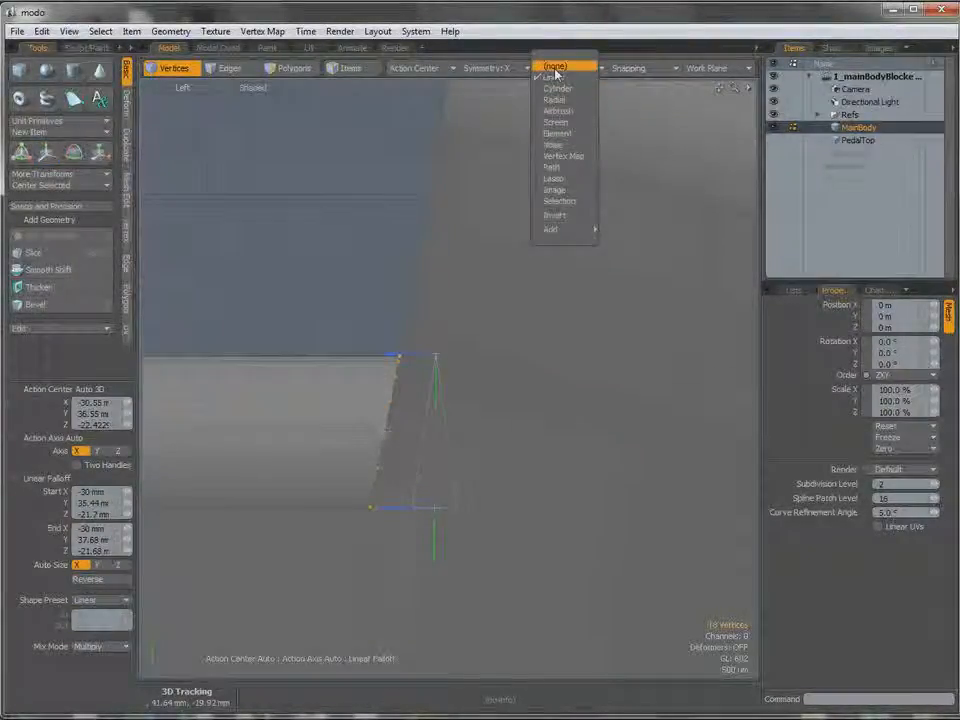
left_click(555, 66)
left_click_drag(420, 376, 460, 391, "ctrl+alt")
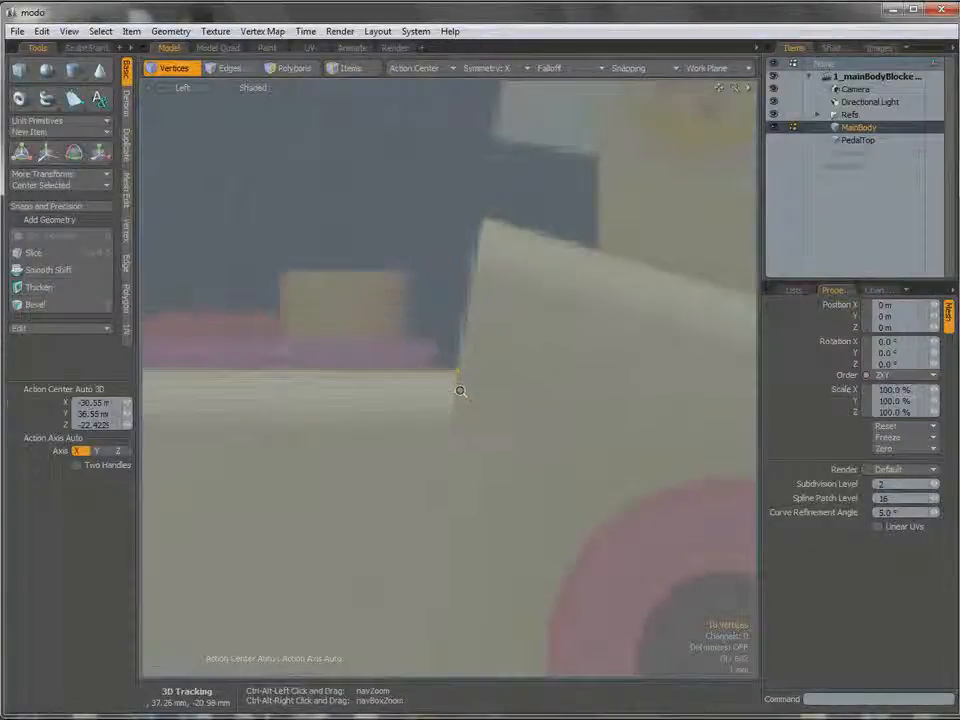
key("ctrl+space")
left_click(489, 369)
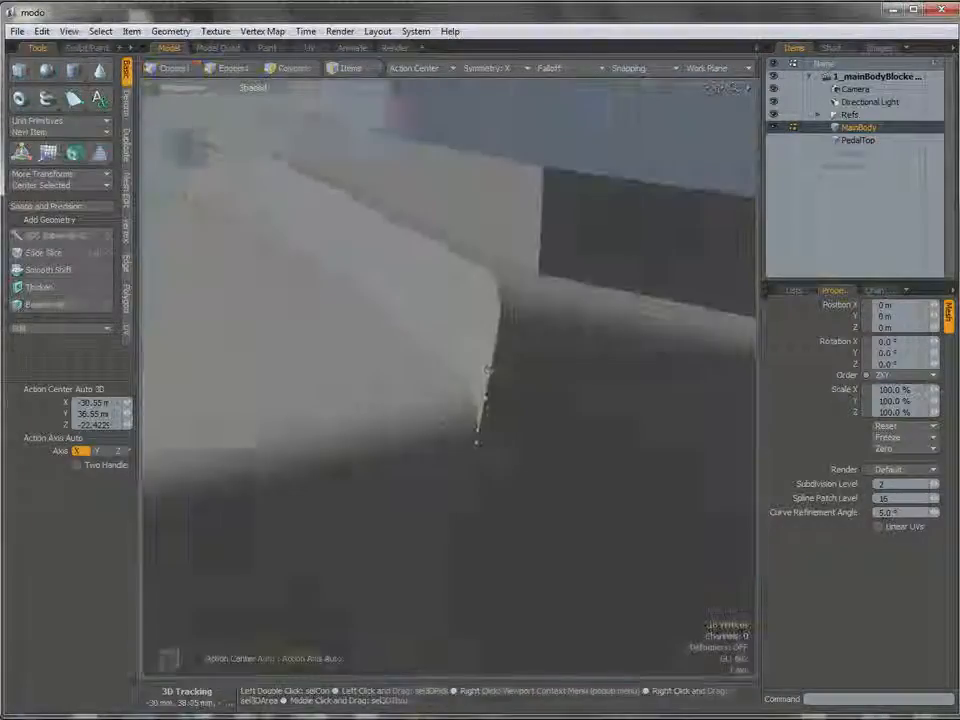
Select the curved edges where the platform bevel meets the raised step and the adjoining slanted edges of the step's face.
key("1")
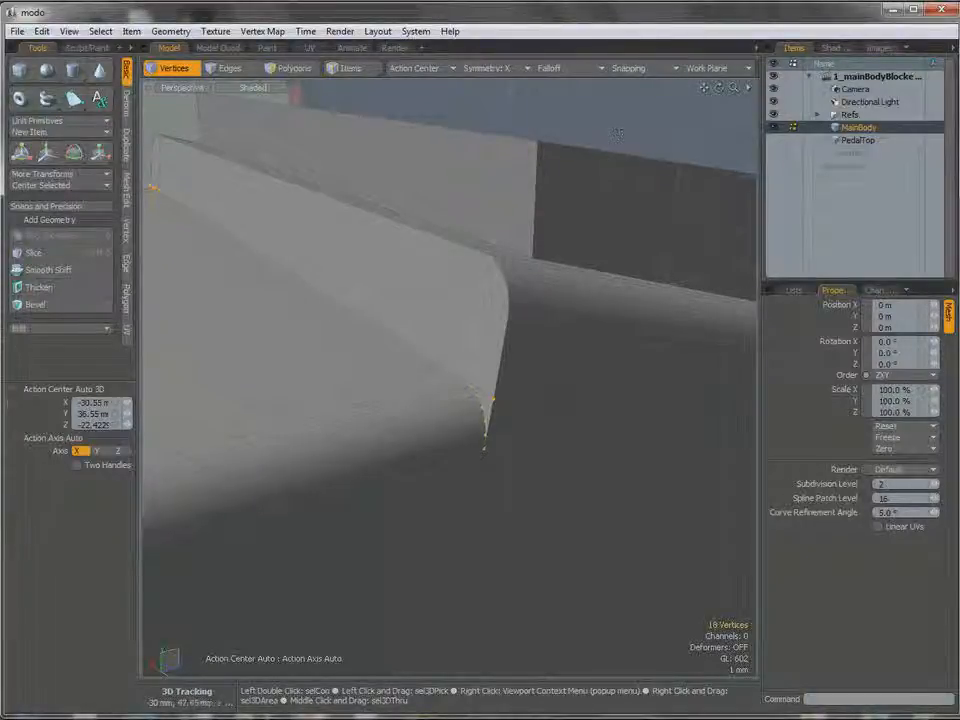
key("2")
mouse_move(488, 390)
left_mouse_down("alt")
mouse_move(478, 382)
mouse_move(484, 373)
mouse_move(477, 385)
mouse_move(505, 388)
mouse_move(490, 393)
left_mouse_up("alt")
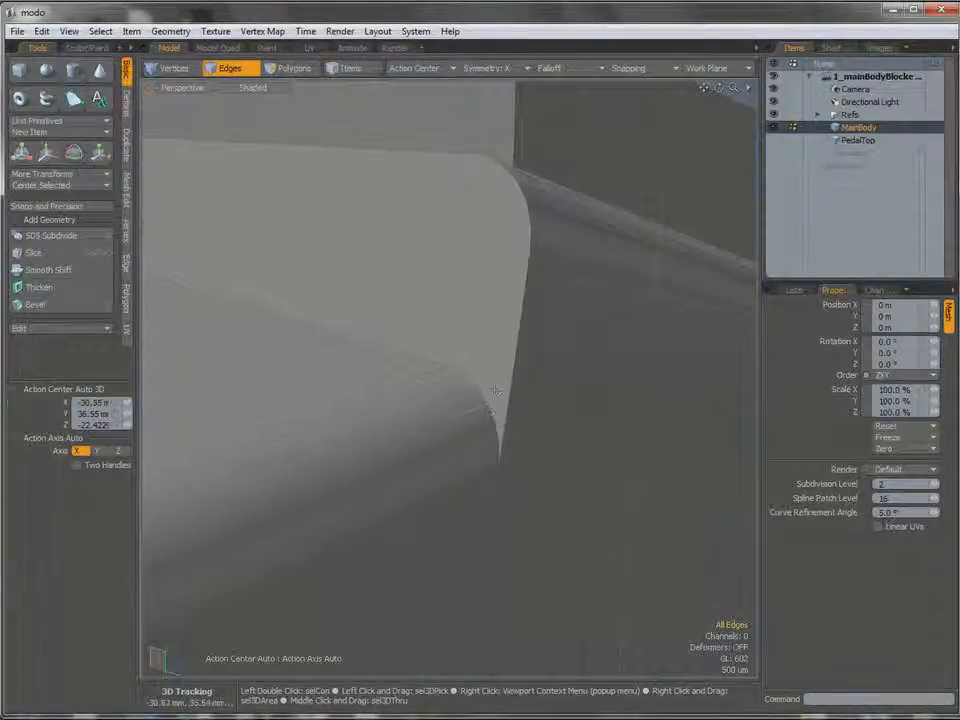
left_click(494, 383)
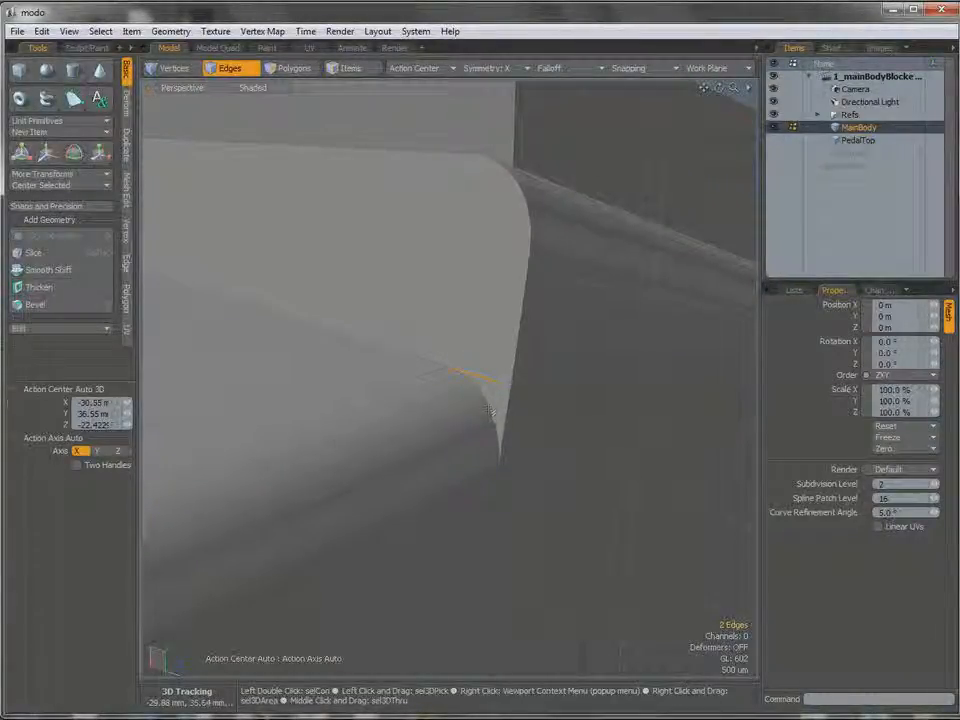
left_click_drag(489, 412, 493, 474, "alt")
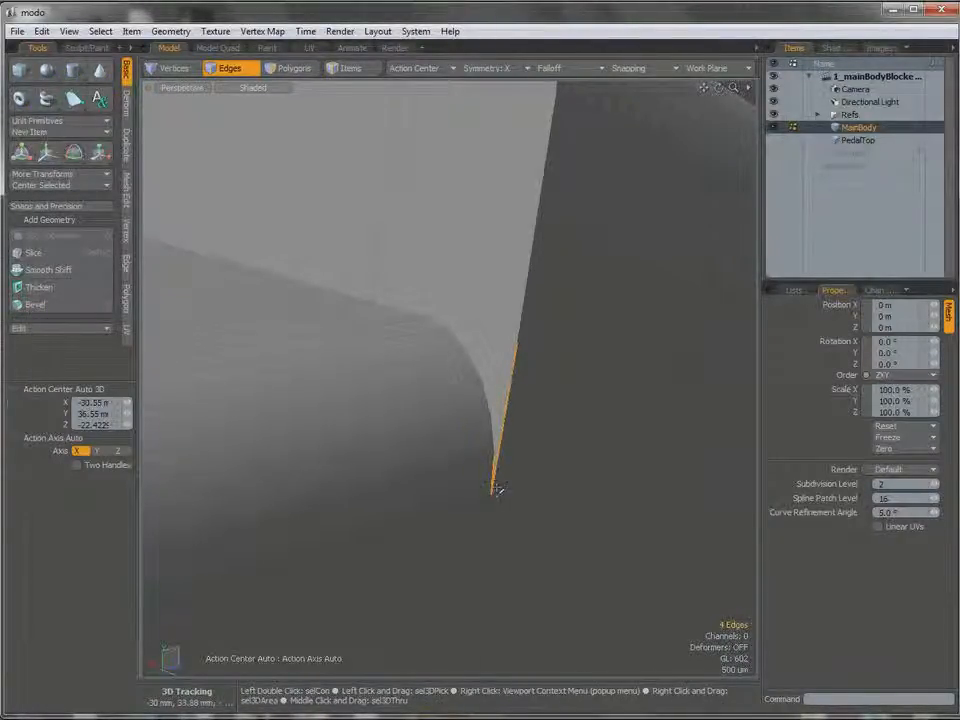
left_click_drag(491, 394, 475, 361, "shift")
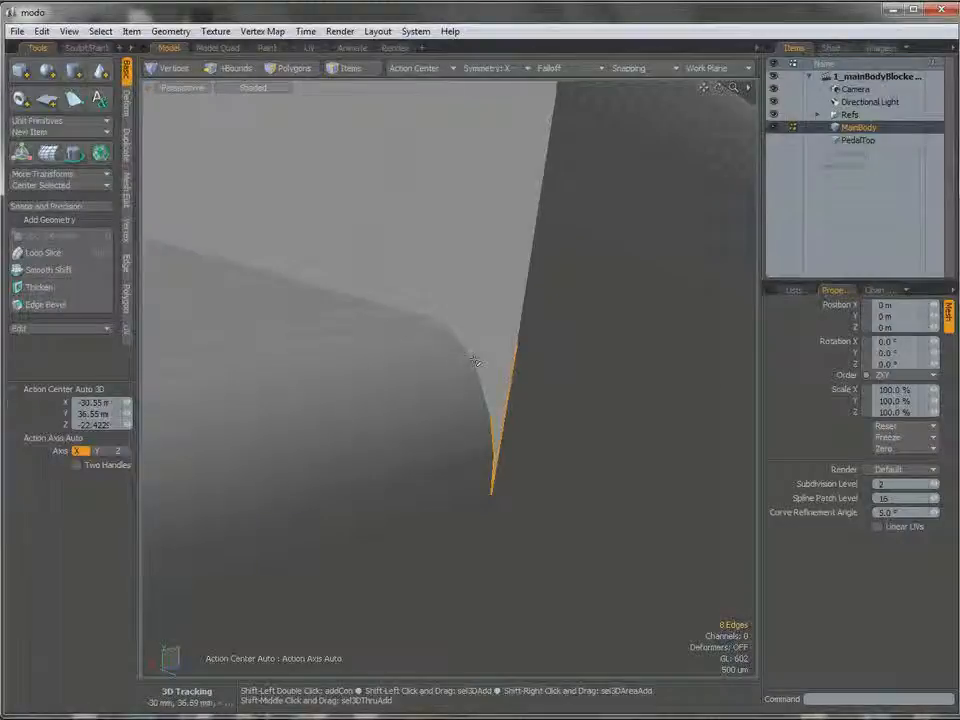
left_click_drag(521, 323, 469, 406, "alt")
Try an Inset edge bevel of 50 µm on the selected junction edges and inspect the corner where they meet.
key("b")
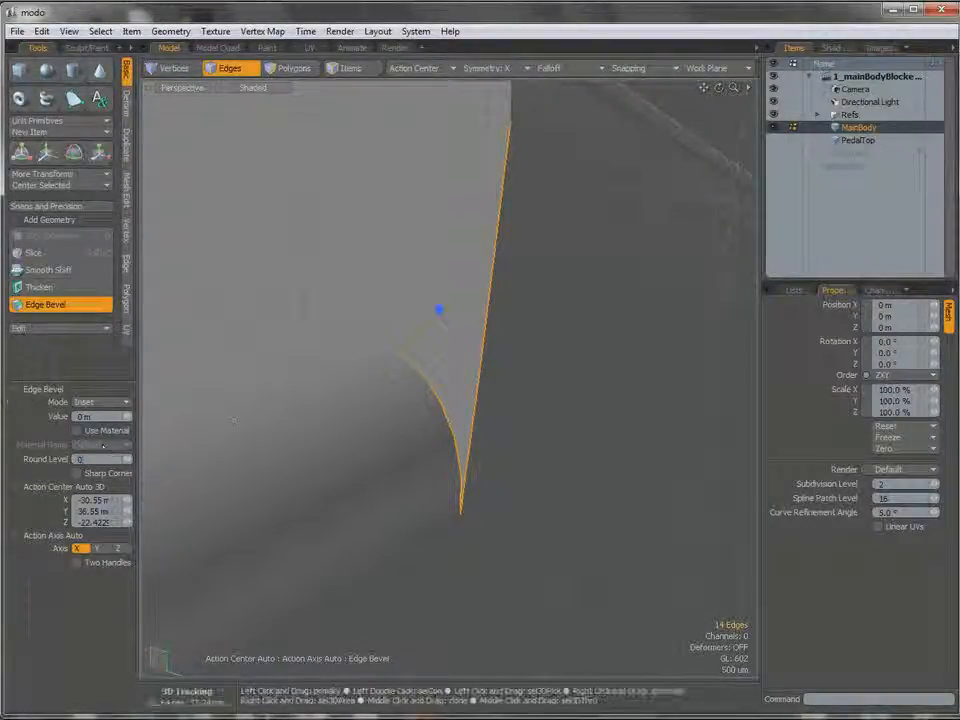
left_click_drag(438, 310, 438, 311)
left_click_drag(463, 468, 428, 415, "alt+shift")
left_click_drag(482, 279, 424, 284, "alt")
left_click_drag(424, 284, 441, 300, "ctrl+alt")
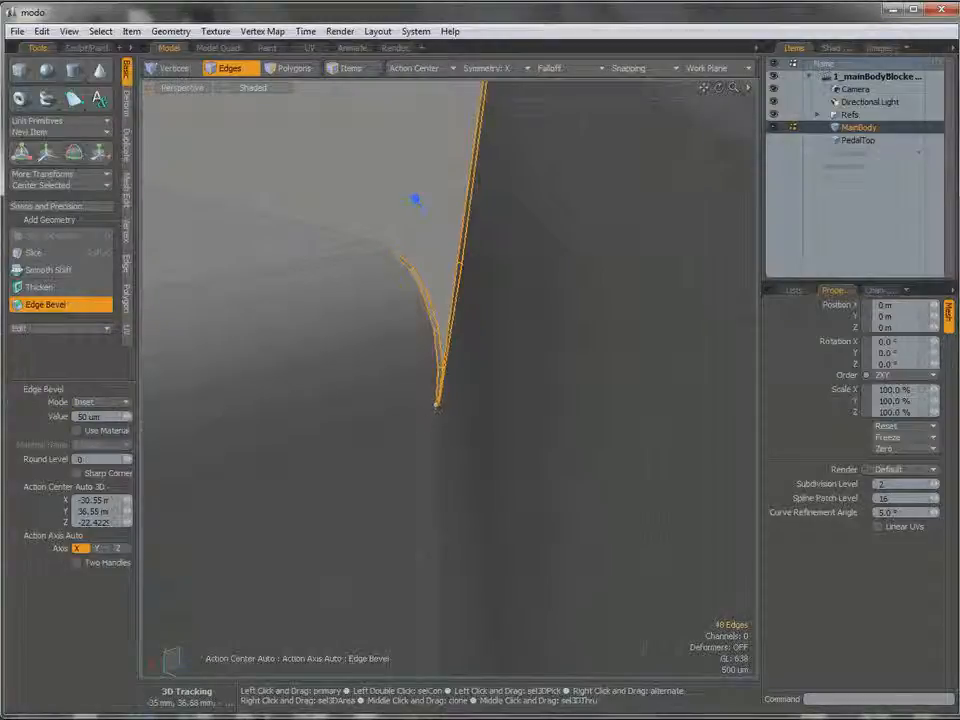
scroll(434, 398, "up", 3)
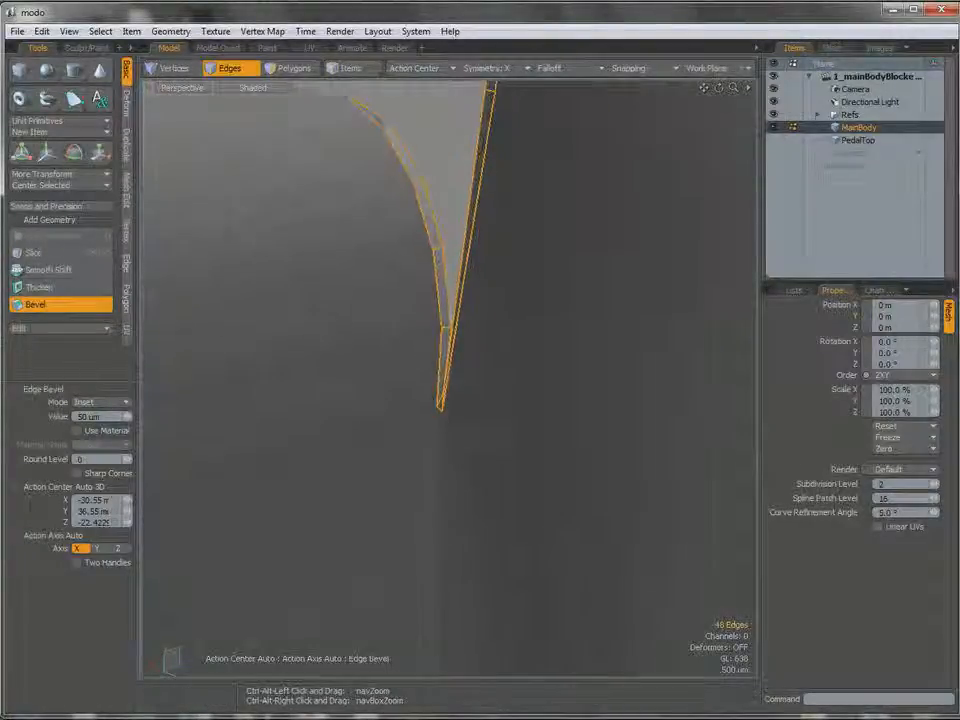
left_click_drag(434, 398, 426, 219, "alt")
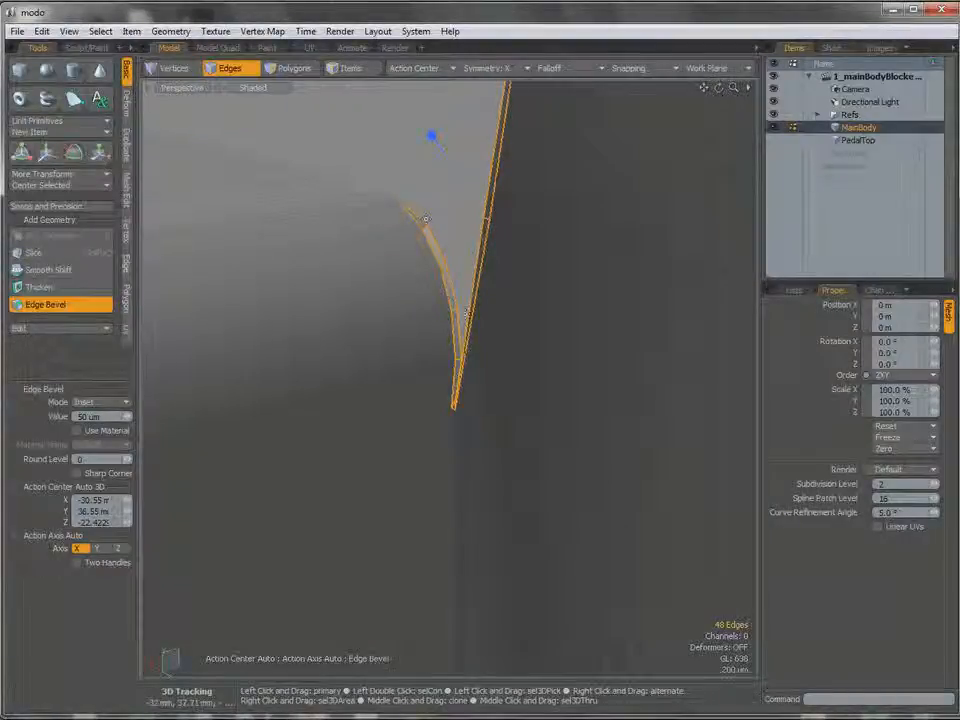
left_click_drag(494, 469, 300, 469, "ctrl+alt")
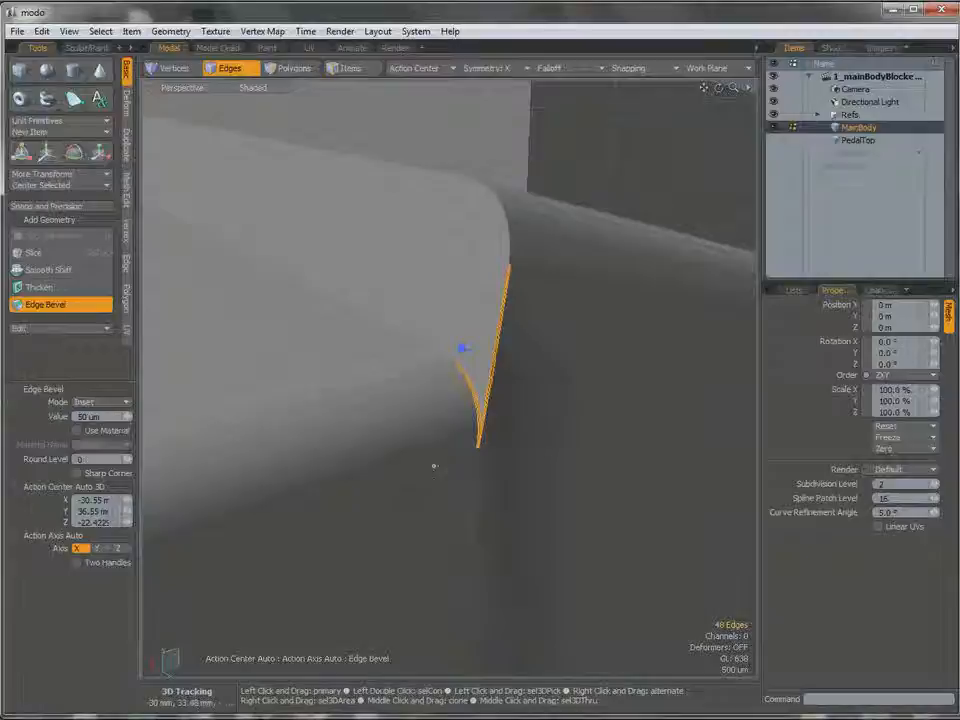
left_click_drag(434, 465, 529, 457, "ctrl+alt")
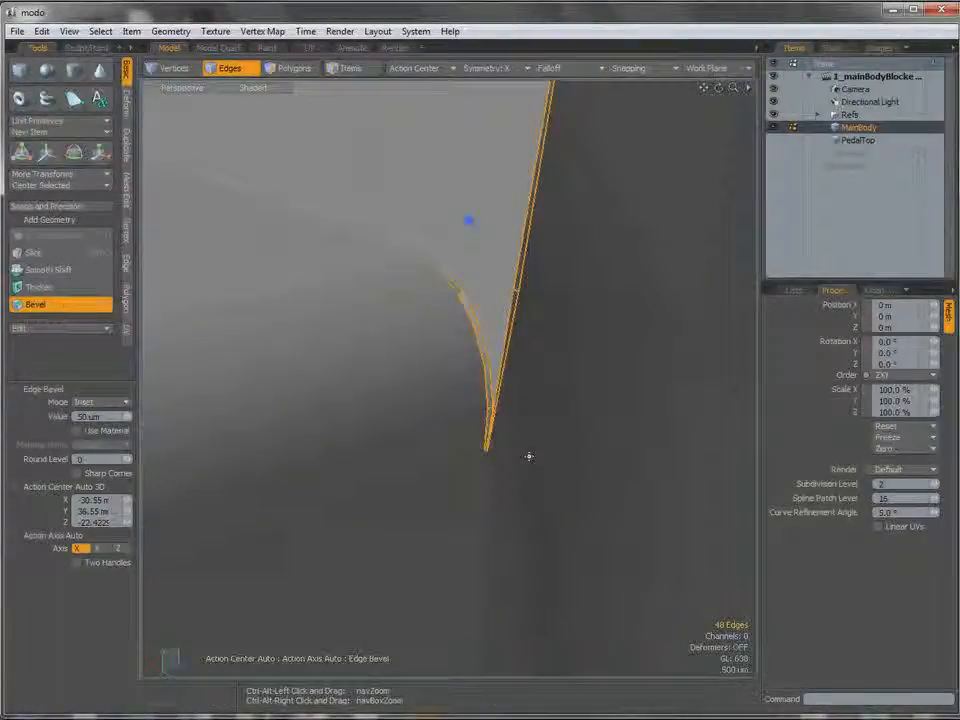
Undo the 50 µm edge bevel and leave the bevel tool.
key("ctrl+z")
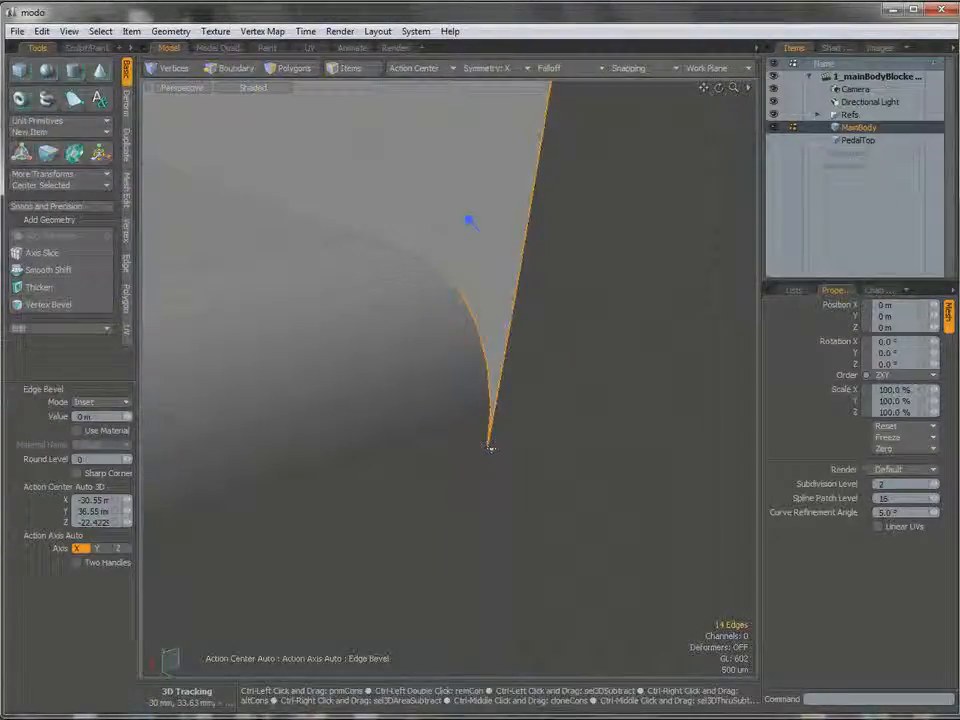
key("b")
left_click_drag(512, 424, 452, 380, "alt")
key("space")
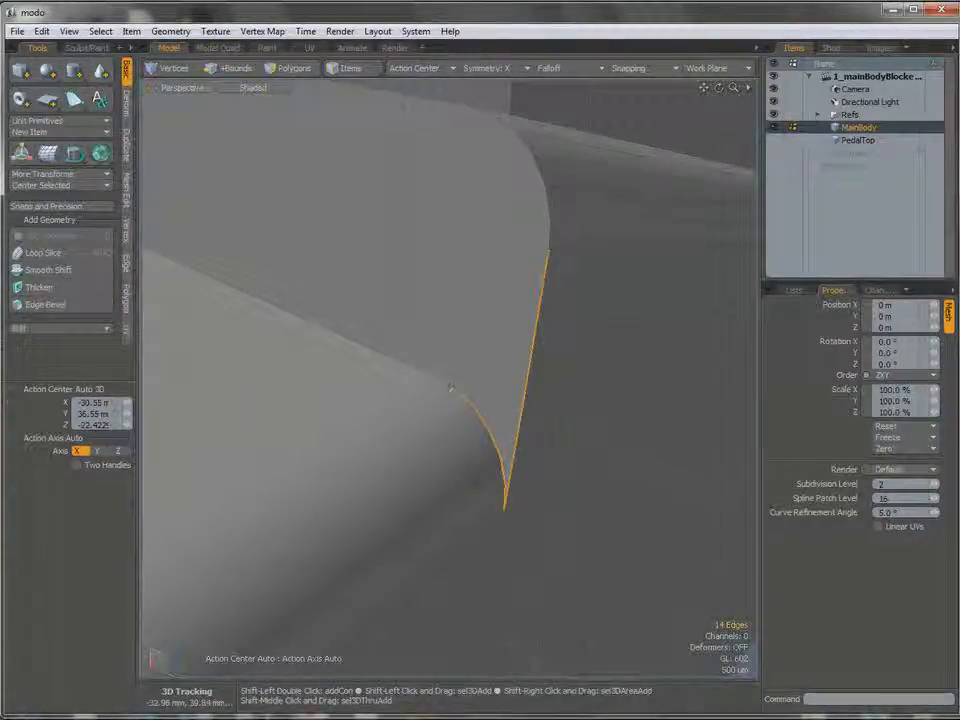
Extend the edge selection around the whole outline of the raised step's end face.
left_click(364, 345, "shift")
left_click_drag(488, 358, 505, 411, "alt")
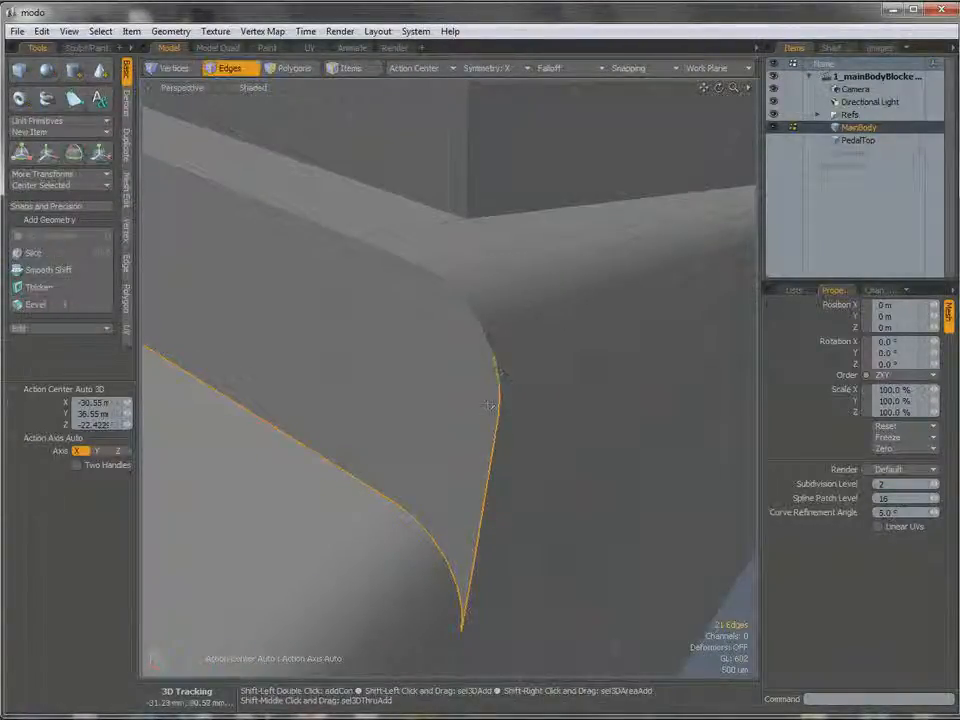
left_click(489, 404, "shift")
key("Up")
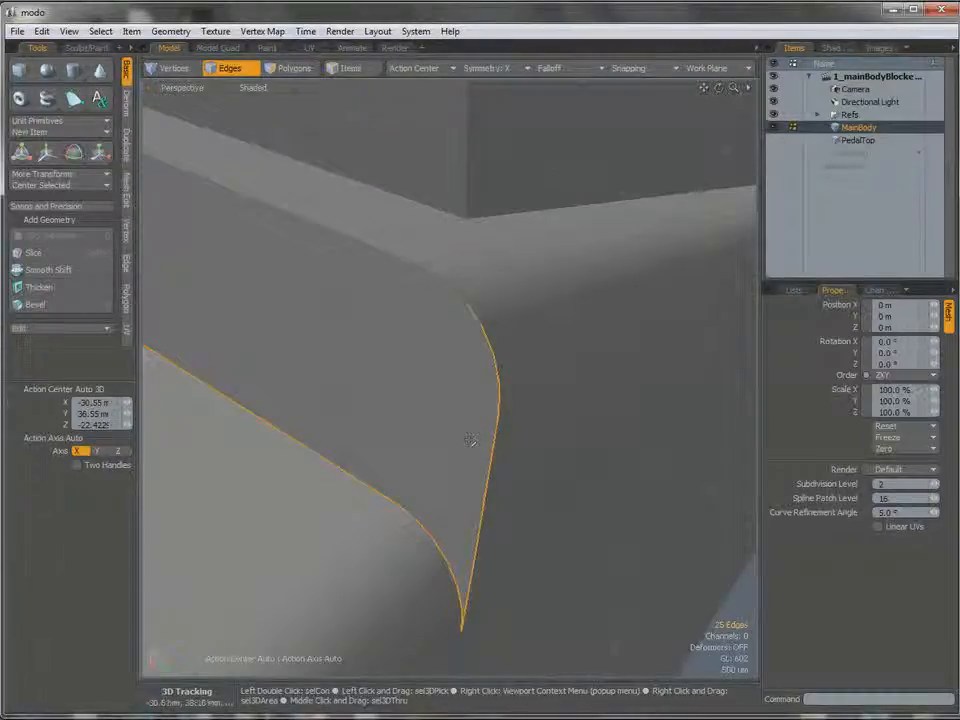
key("Up")
left_click_drag(477, 438, 225, 163, "alt")
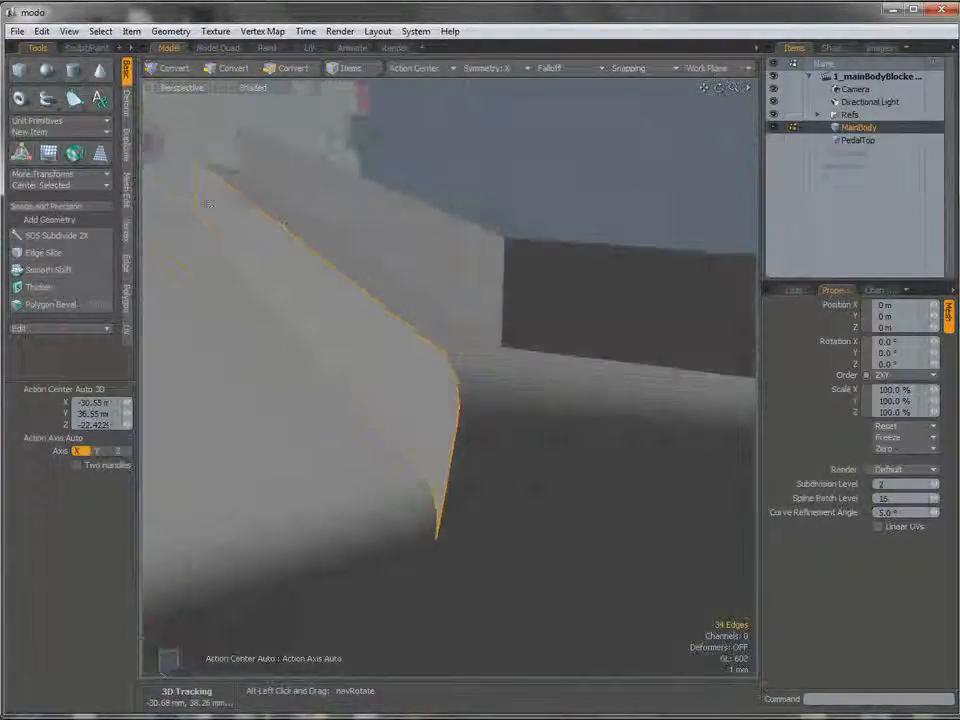
Add the vertical edges below the junction and the lower edge of the platform bevel to the edge selection.
left_click_drag(436, 540, 507, 378, "alt+shift")
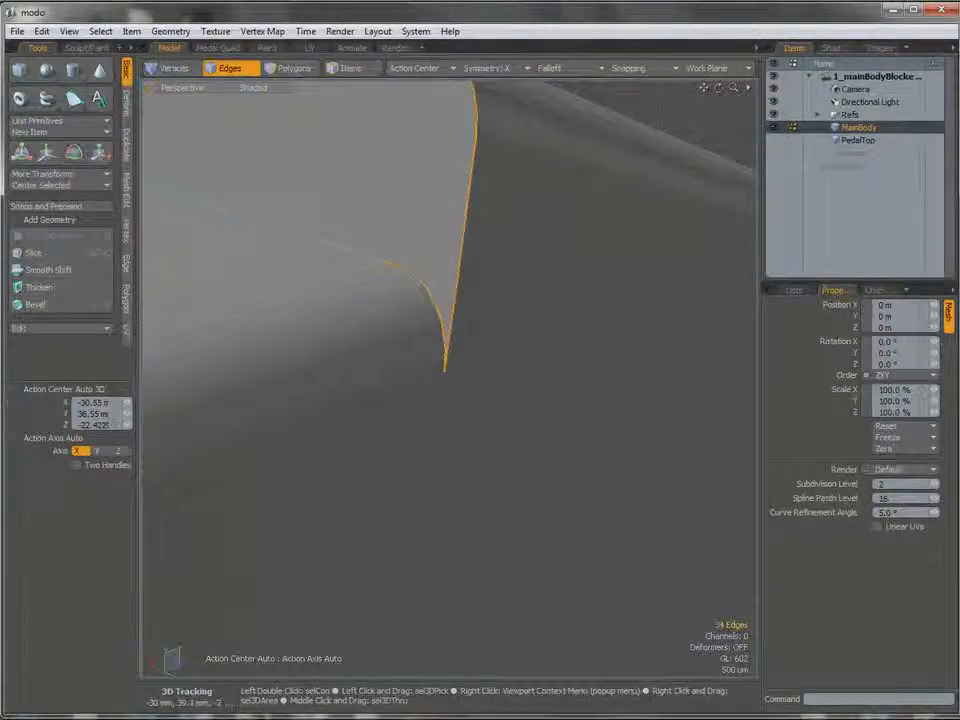
left_click_drag(454, 420, 450, 421, "ctrl+alt")
left_click(449, 420, "shift")
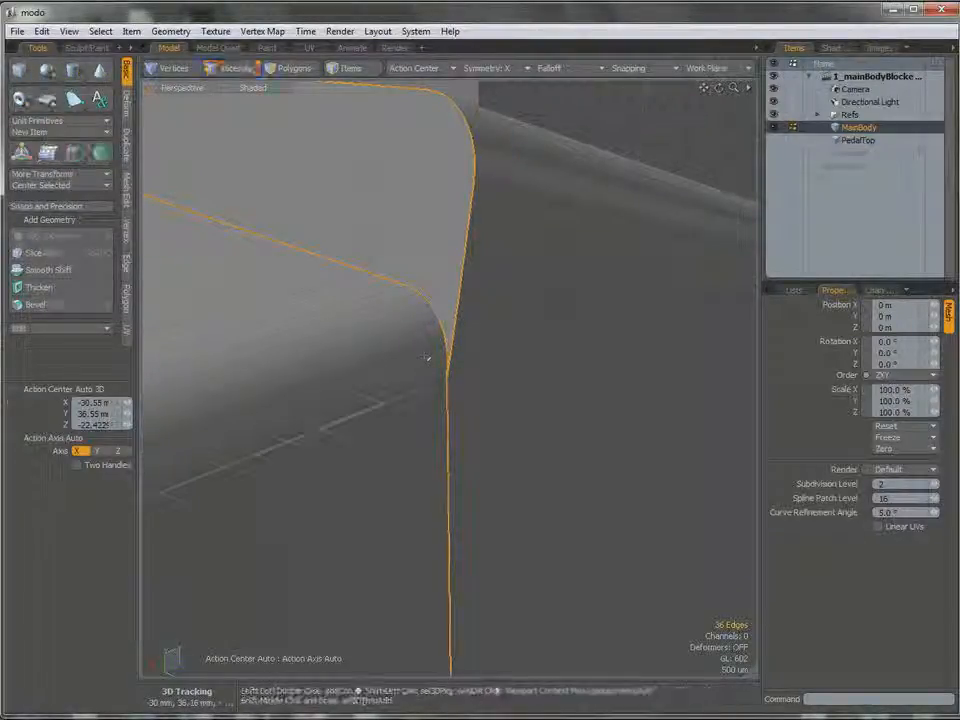
left_click(418, 397, "shift")
left_click_drag(436, 428, 425, 200, "alt")
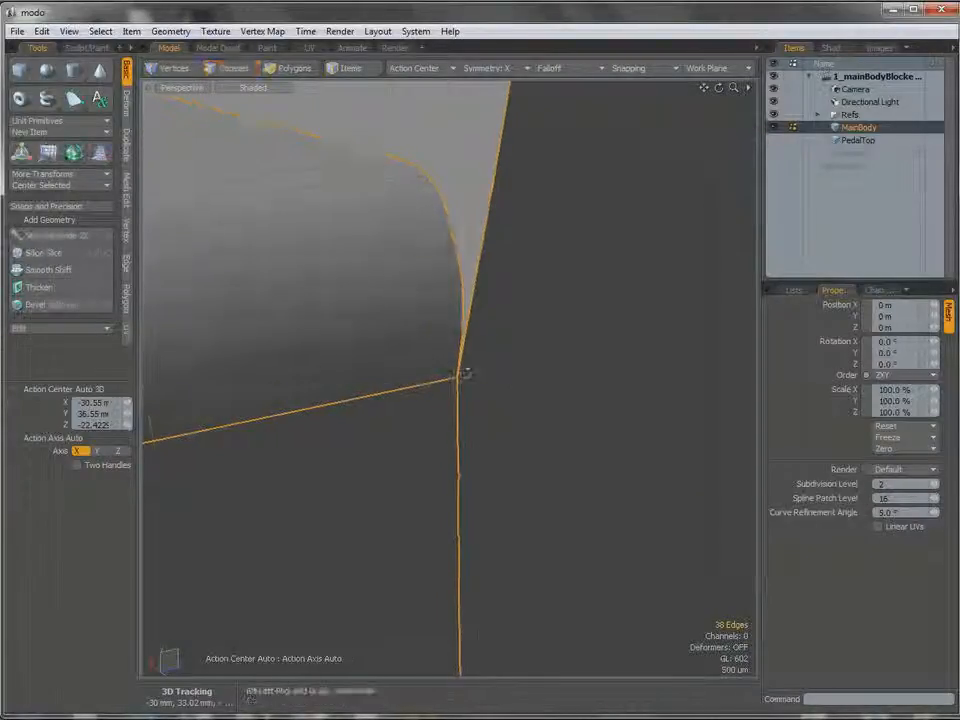
left_click_drag(457, 381, 470, 340, "alt")
left_click(478, 485, "shift")
left_click_drag(478, 470, 461, 393, "alt")
Bevel all the selected edges with the Edge Bevel tool in Inset mode, with a value of 50 µm and round level 0.
key("b")
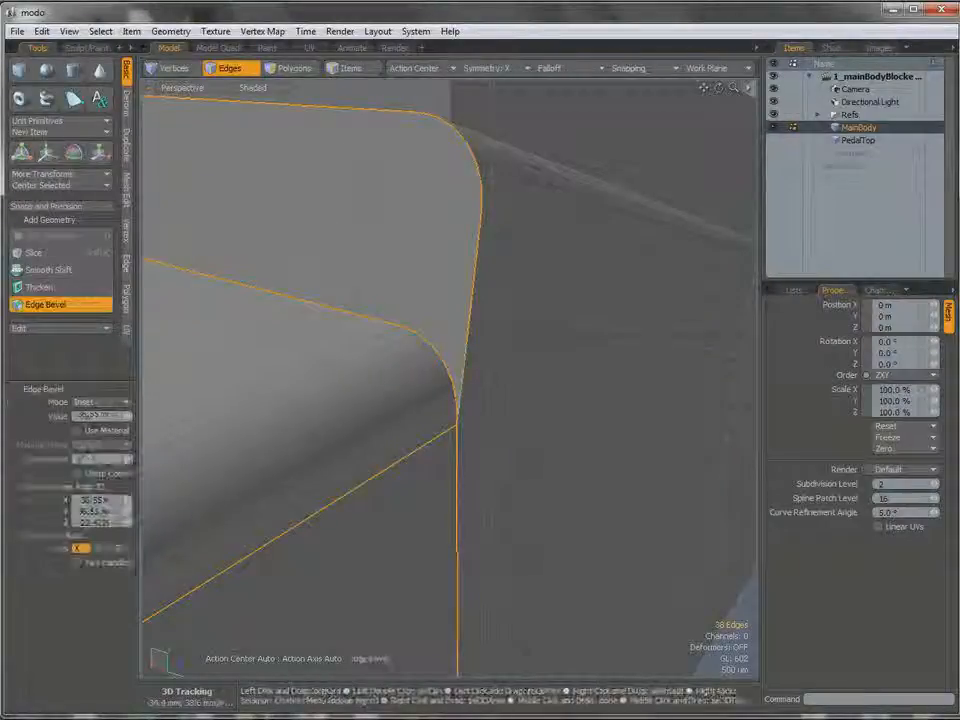
left_click_drag(452, 376, 601, 250, "alt")
left_click_drag(467, 350, 386, 426, "alt")
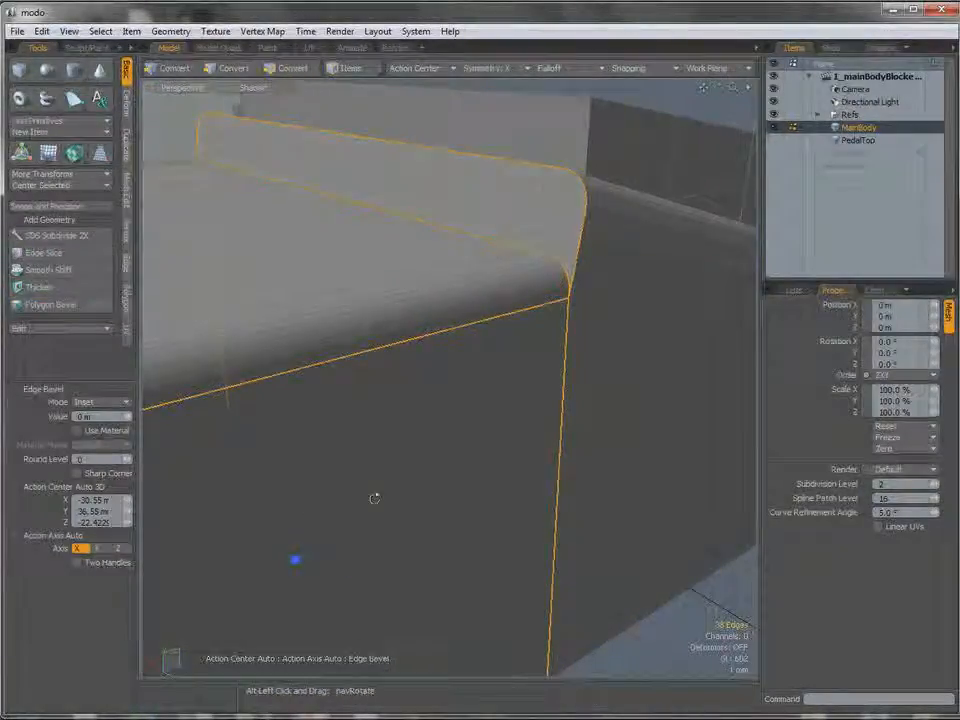
left_click_drag(373, 497, 360, 538, "alt")
left_click_drag(510, 342, 446, 413, "alt+shift")
left_click_drag(538, 394, 592, 388, "ctrl+alt")
left_click_drag(520, 345, 460, 414, "alt")
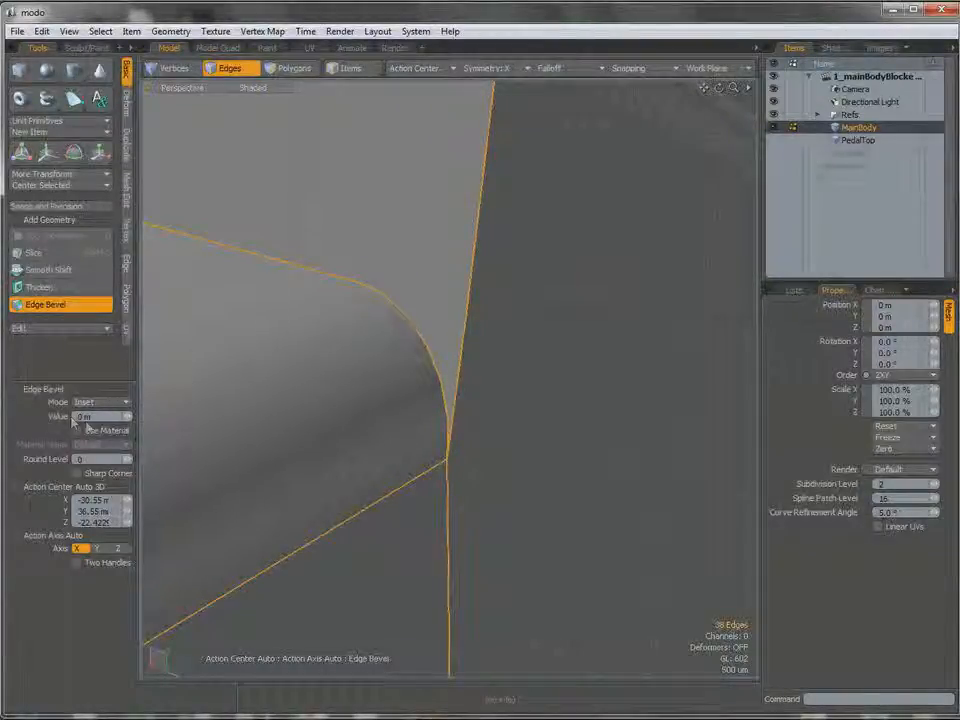
key("ctrl")
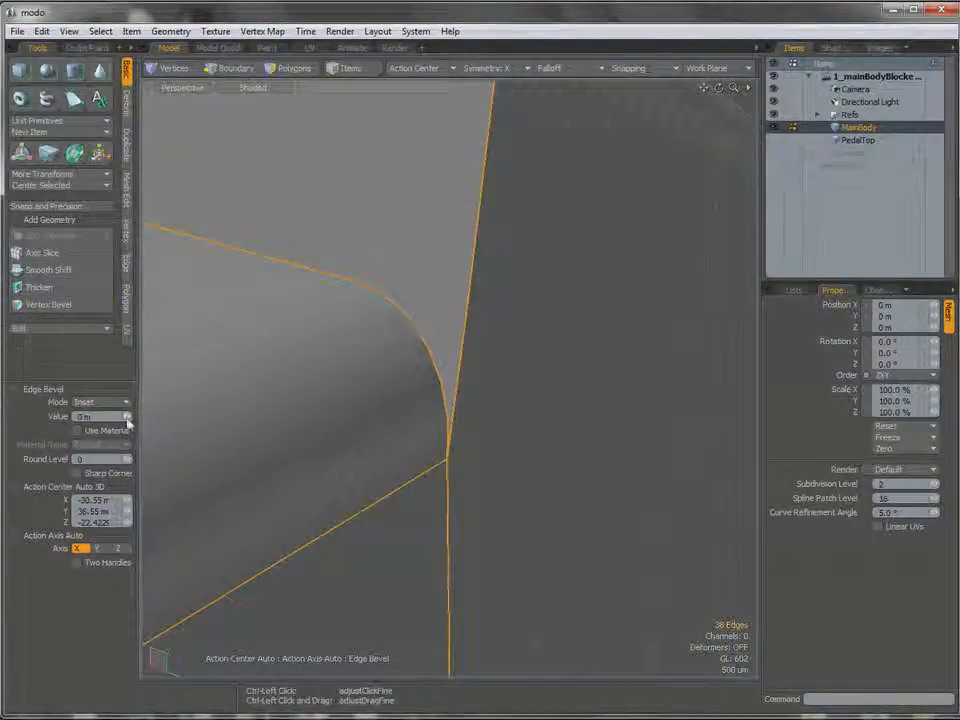
left_click_drag(127, 423, 163, 423, "ctrl")
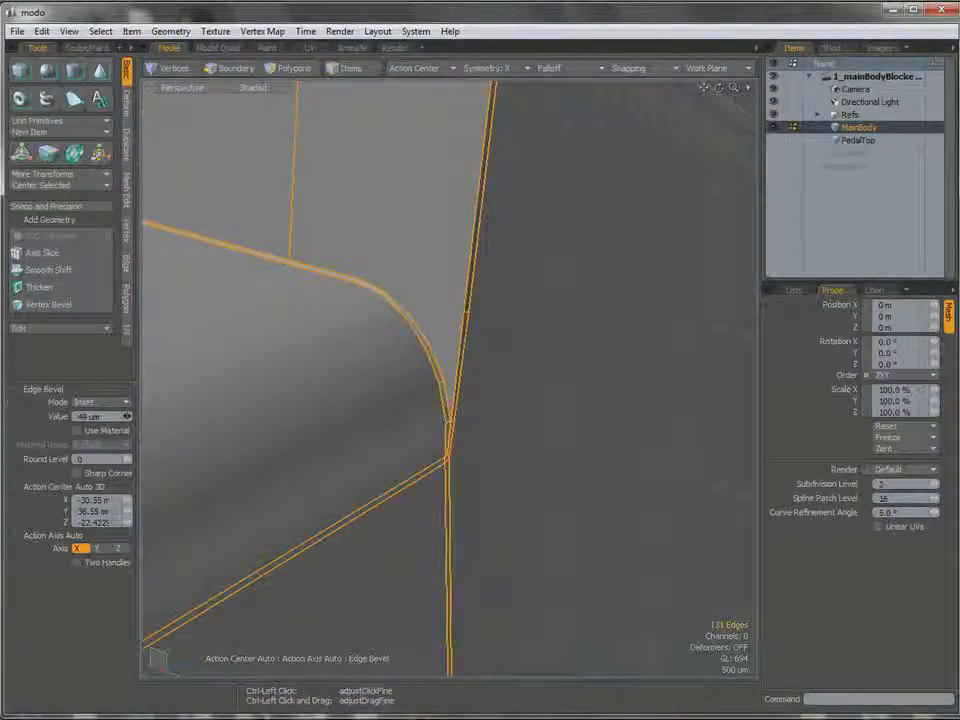
Examine the beveled corner where the edge strips meet, leave the bevel tool, and clear the edge selection.
left_click_drag(519, 399, 455, 335, "alt")
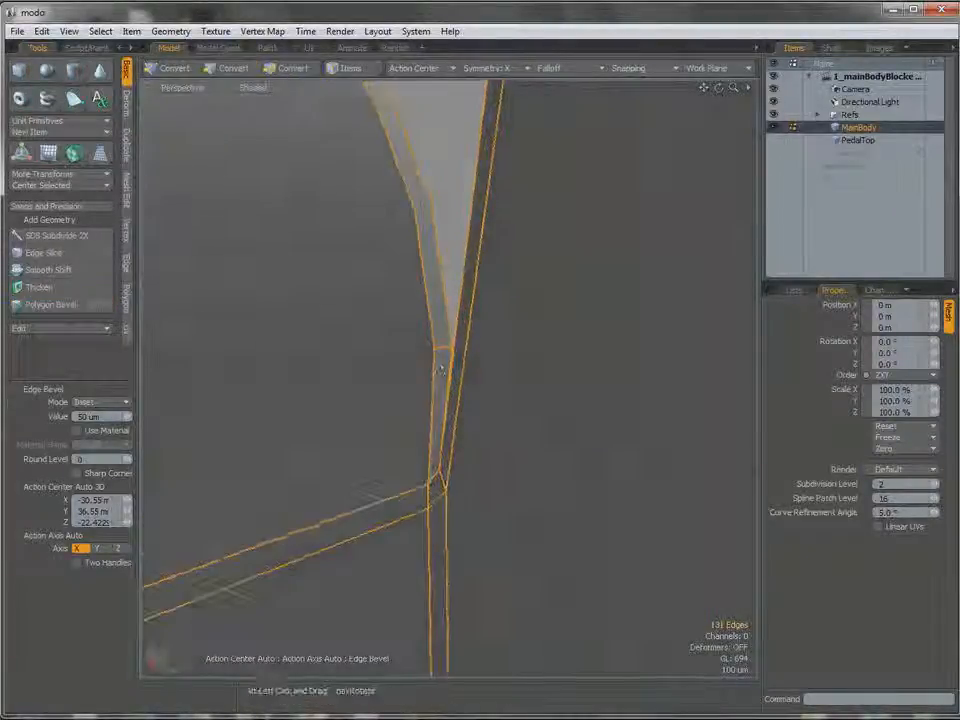
left_click_drag(440, 496, 418, 455, "alt")
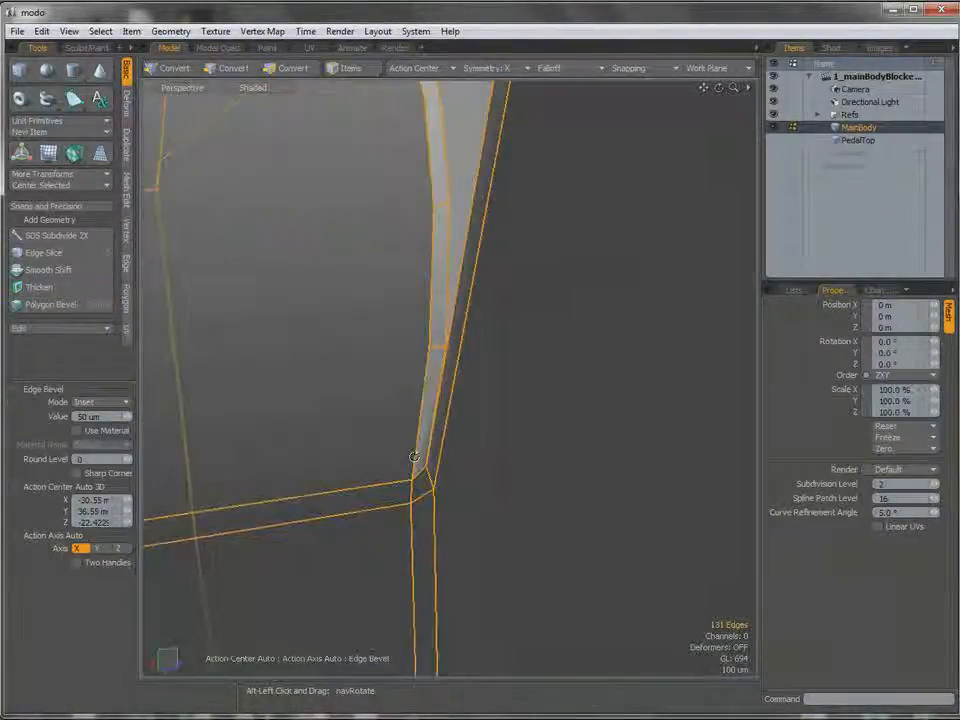
left_click_drag(418, 538, 516, 287, "alt")
left_click_drag(251, 434, 312, 412, "alt")
scroll(536, 385, "up", 4)
left_click_drag(540, 388, 602, 238, "alt")
left_click_drag(334, 403, 625, 472, "ctrl+alt")
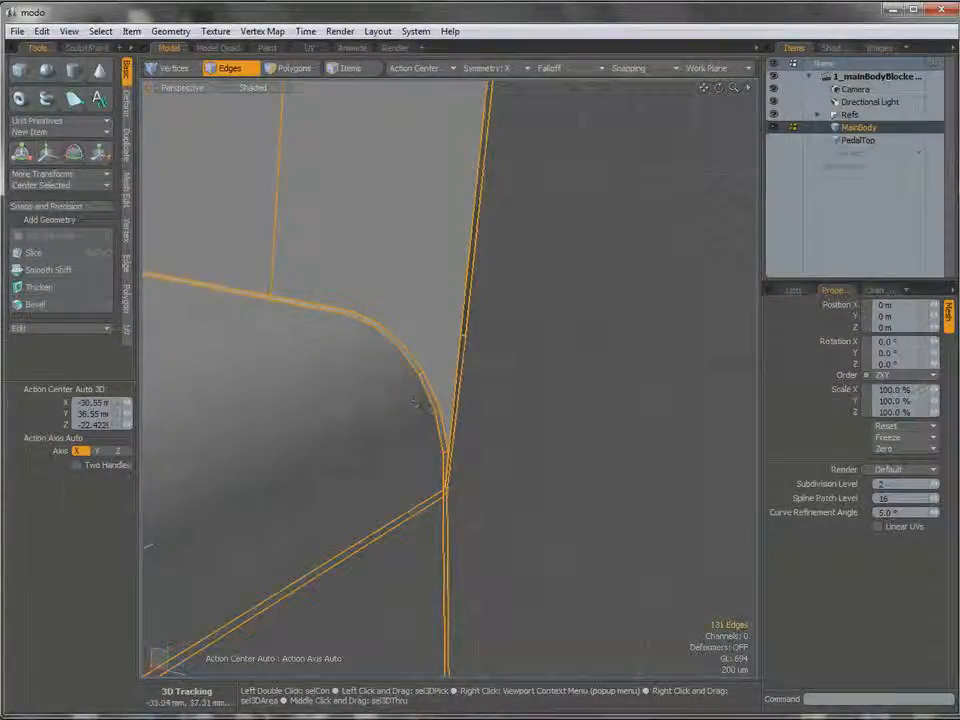
left_click(472, 455)
mouse_move(472, 455)
left_mouse_down("alt")
mouse_move(489, 441)
mouse_move(439, 456)
mouse_move(465, 455)
left_mouse_up("alt")
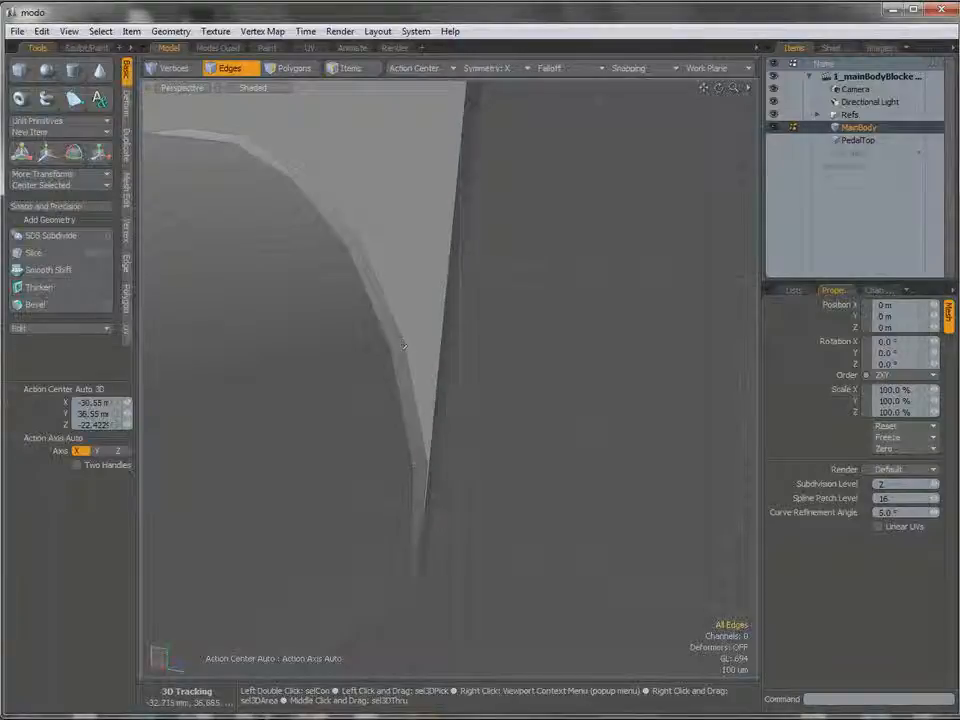
Use Edge Slice to connect the lower rounded edge's vertices to the adjacent side-edge vertices in the end face's narrow corner.
left_click_drag(465, 440, 472, 462, "alt")
left_click_drag(456, 275, 446, 334, "alt")
key("c")
left_click_drag(410, 374, 382, 280)
left_click_drag(443, 209, 447, 181)
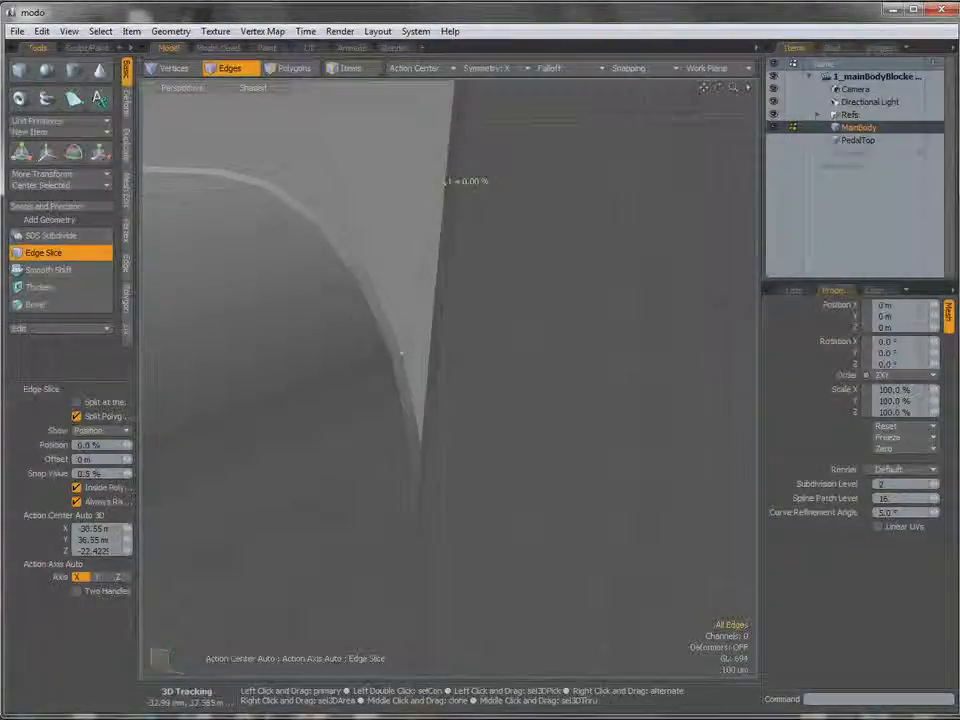
key("alt")
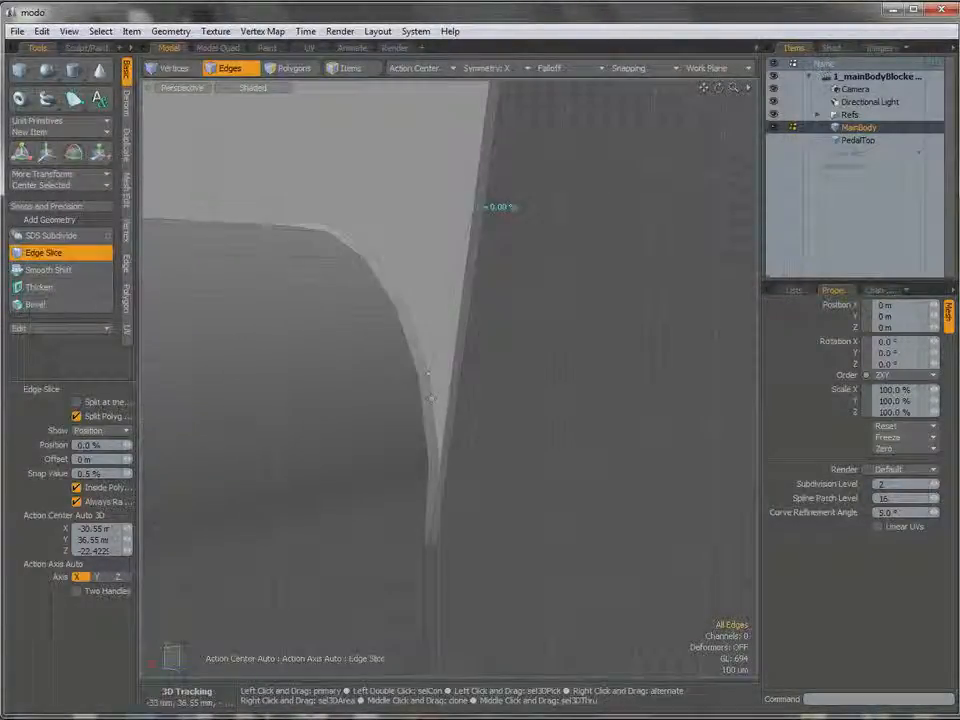
left_click_drag(480, 206, 490, 377, "alt")
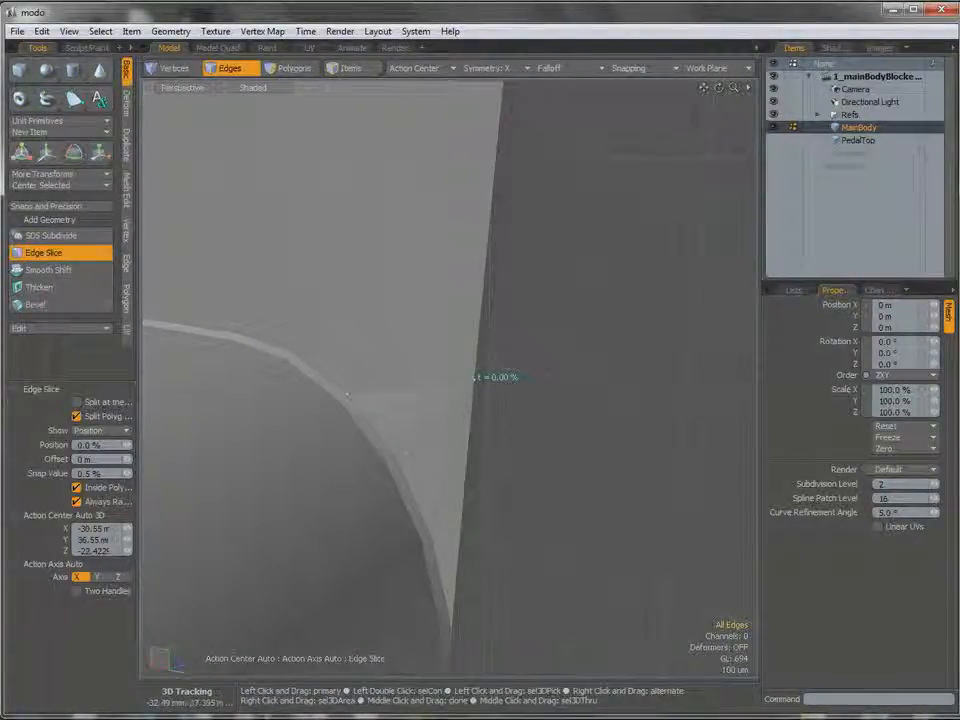
left_click_drag(444, 422, 379, 499, "ctrl+alt")
Restart Edge Slice and cut the end face vertically between matching vertices where the upper and lower rounded corners begin.
key("2")
key("c")
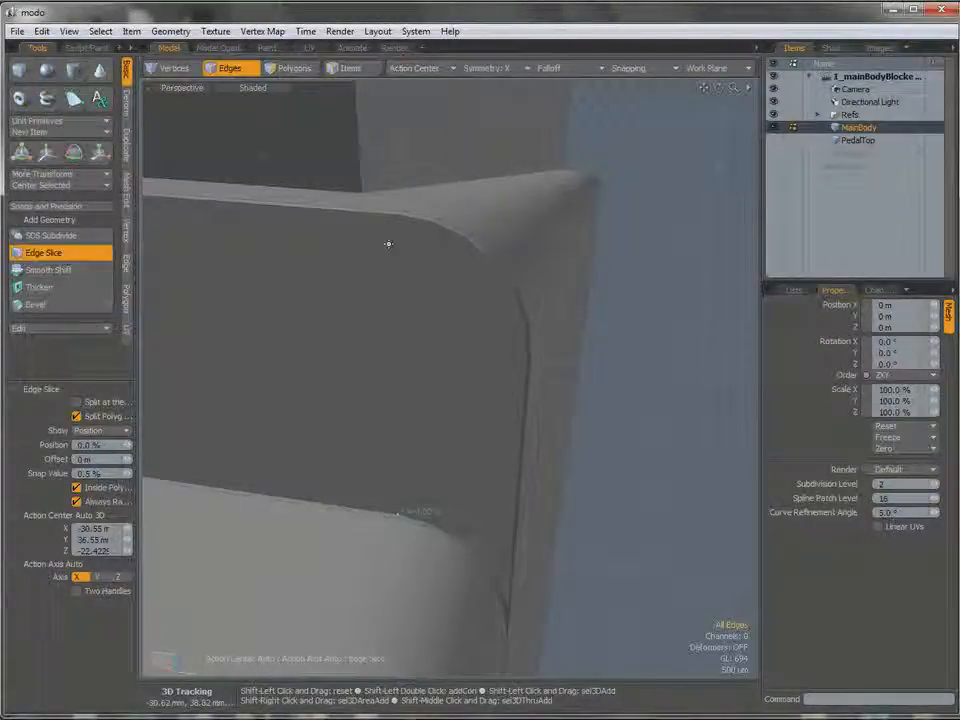
left_click_drag(402, 214, 413, 343, "alt")
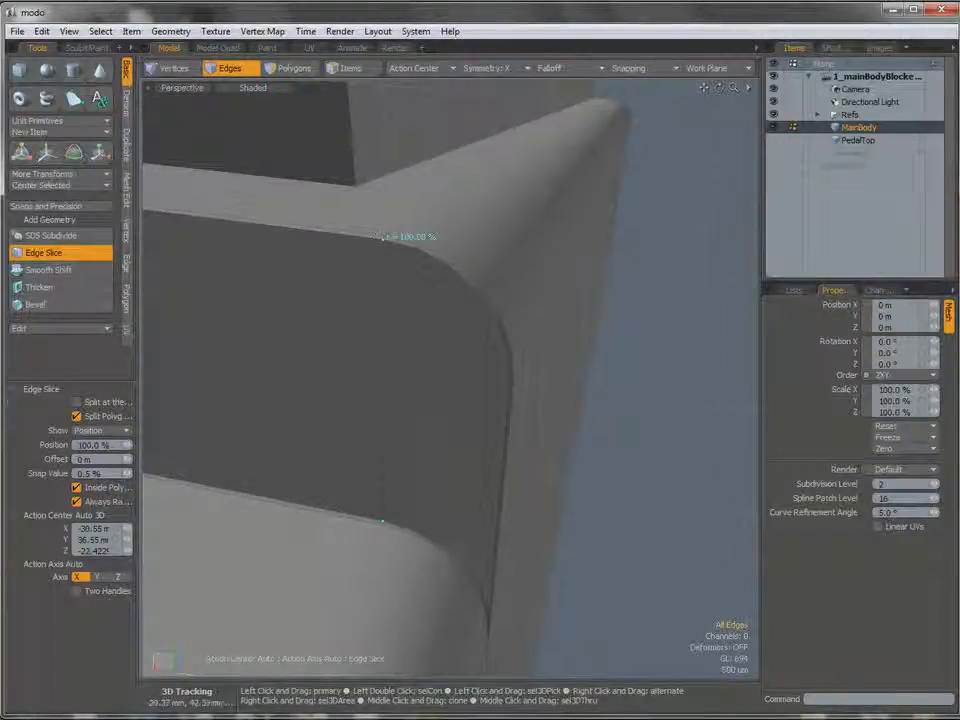
key("shift")
left_click_drag(393, 241, 418, 246, "shift")
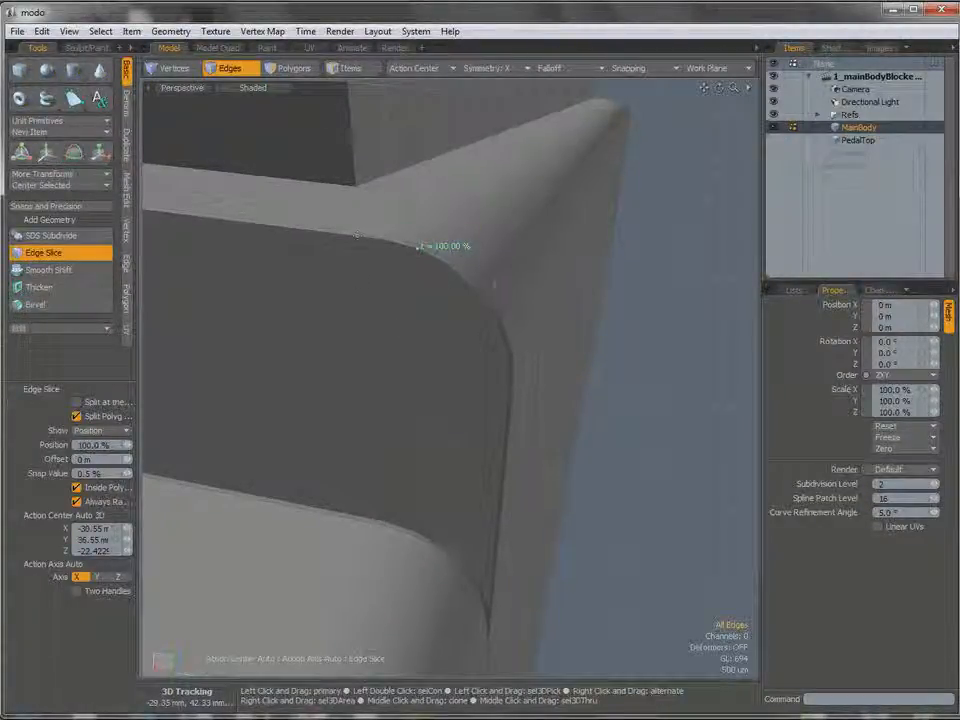
left_click_drag(388, 520, 422, 500, "alt")
Continue the vertical edge slices around the bend, joining the remaining vertex pairs of the upper and lower rounded corners.
left_click_drag(443, 436, 415, 438, "ctrl+alt")
left_click_drag(415, 438, 403, 508, "alt+shift")
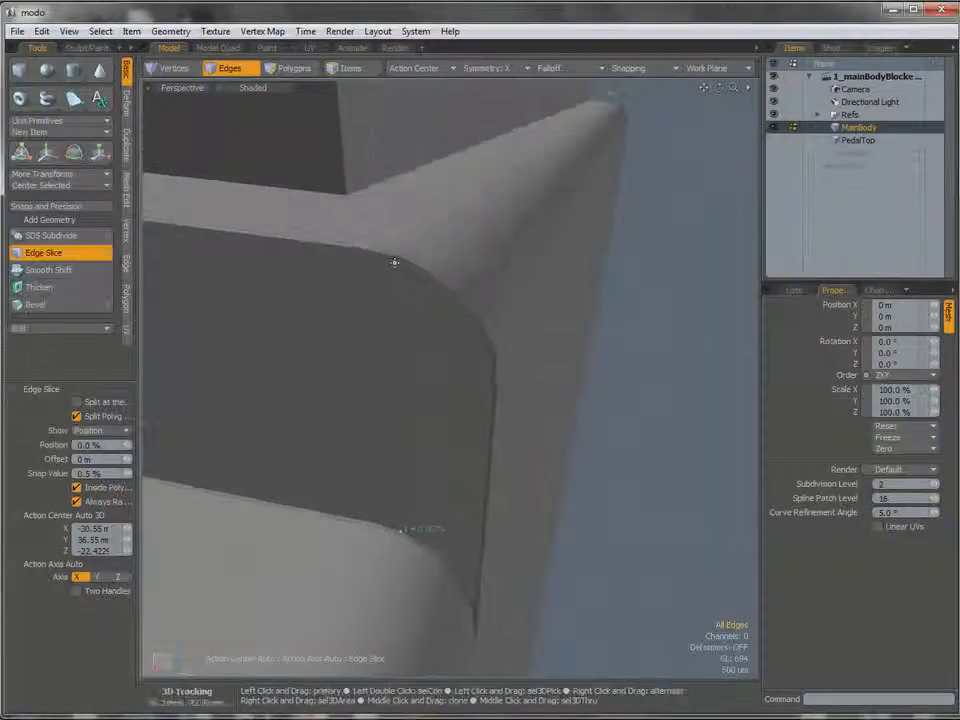
left_click_drag(390, 252, 403, 259)
left_click_drag(458, 345, 446, 316, "alt")
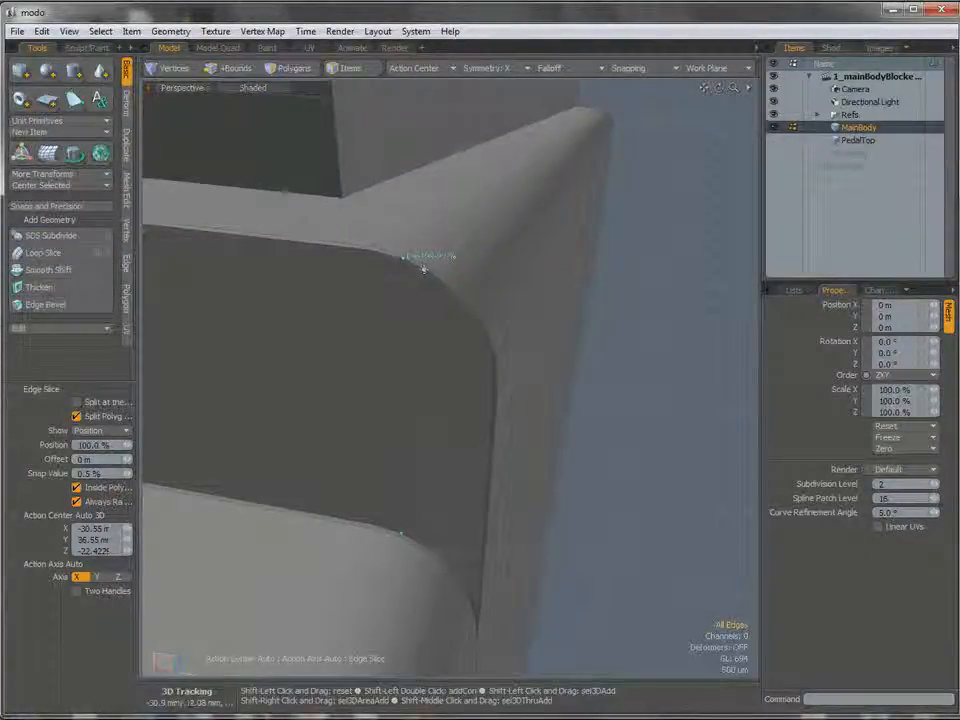
key("2")
left_click_drag(403, 551, 478, 394, "alt")
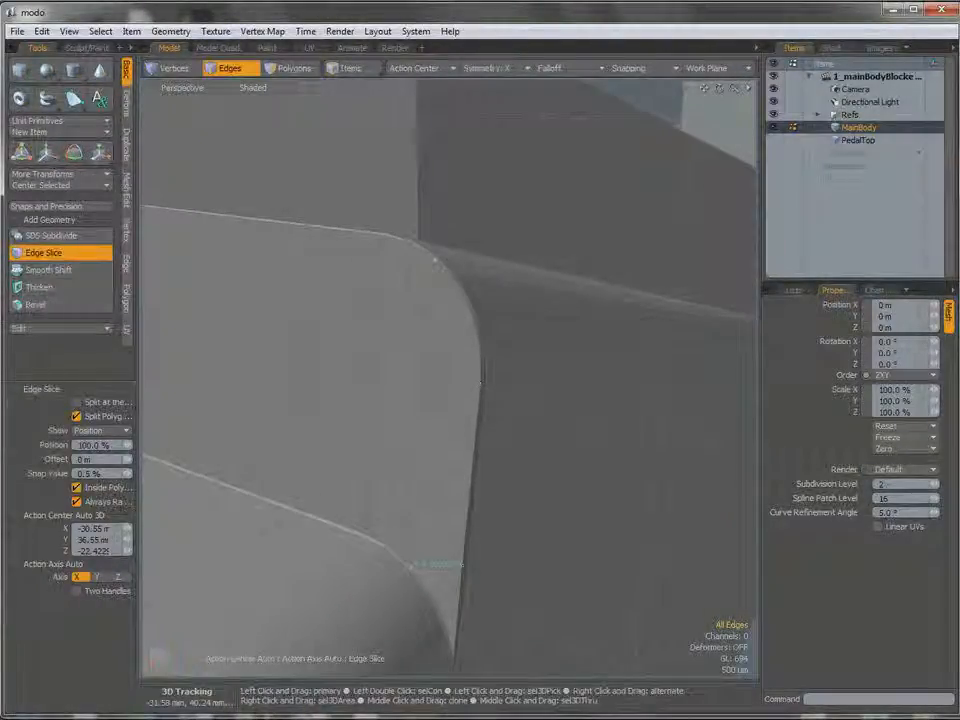
left_click_drag(298, 319, 485, 347, "alt")
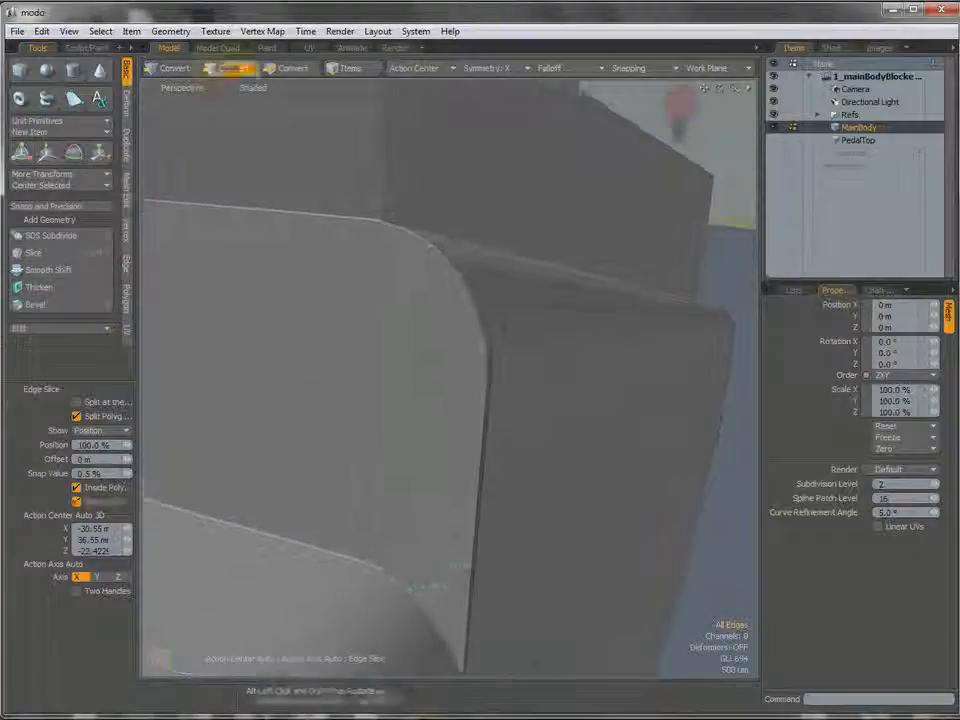
Slice three rows of cuts from the outer corner's vertices across the vertical cuts on the end face, then leave Edge Slice.
left_click(487, 379)
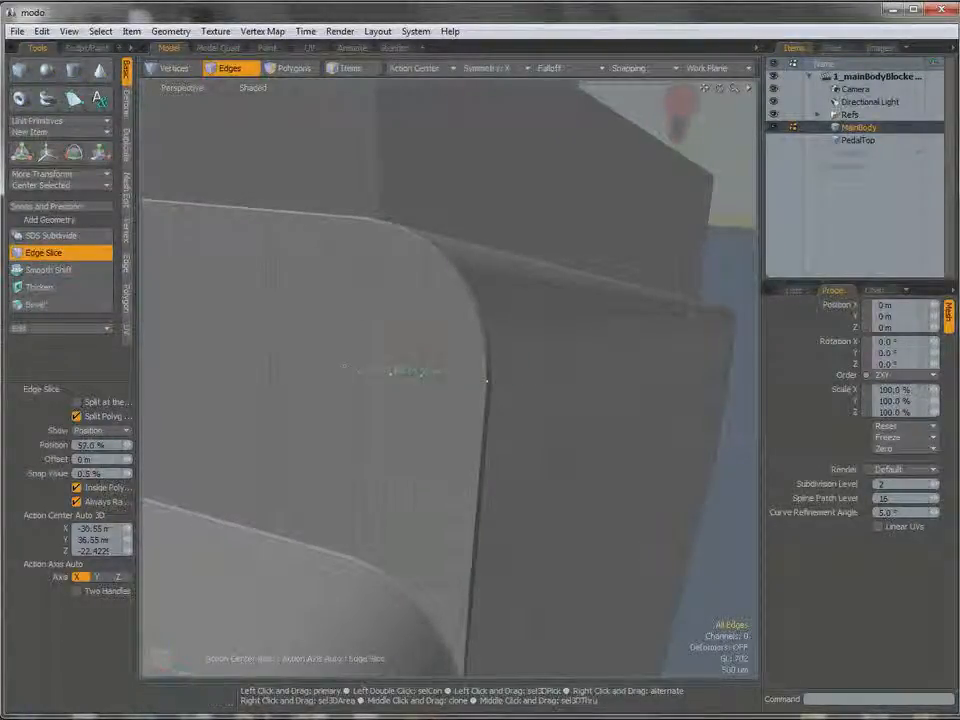
left_click_drag(270, 357, 266, 388, "alt+shift")
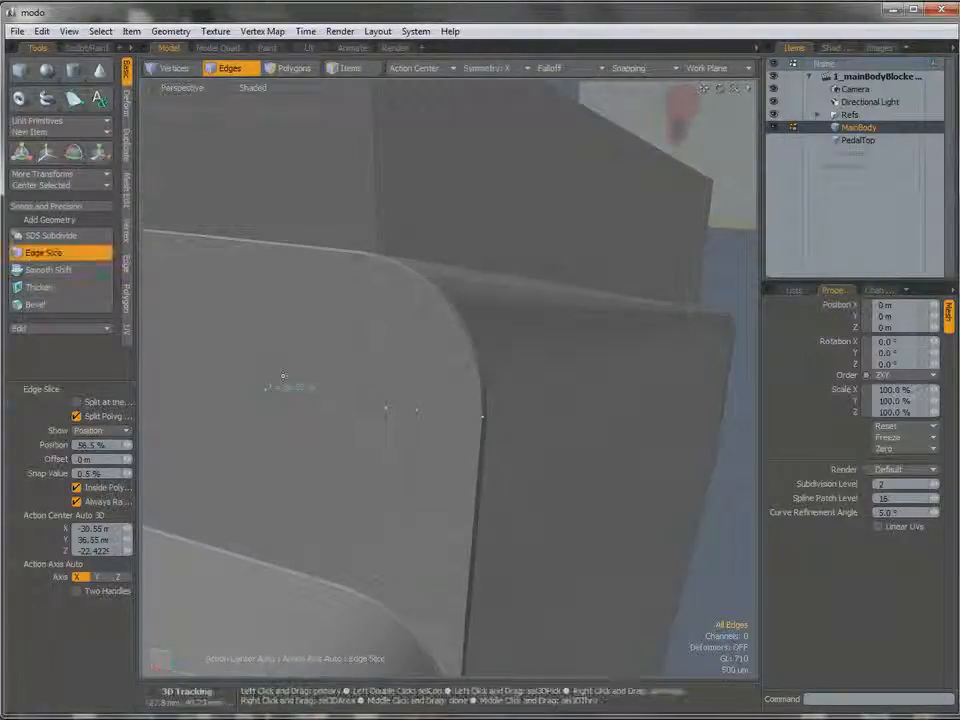
left_click(481, 378, "shift")
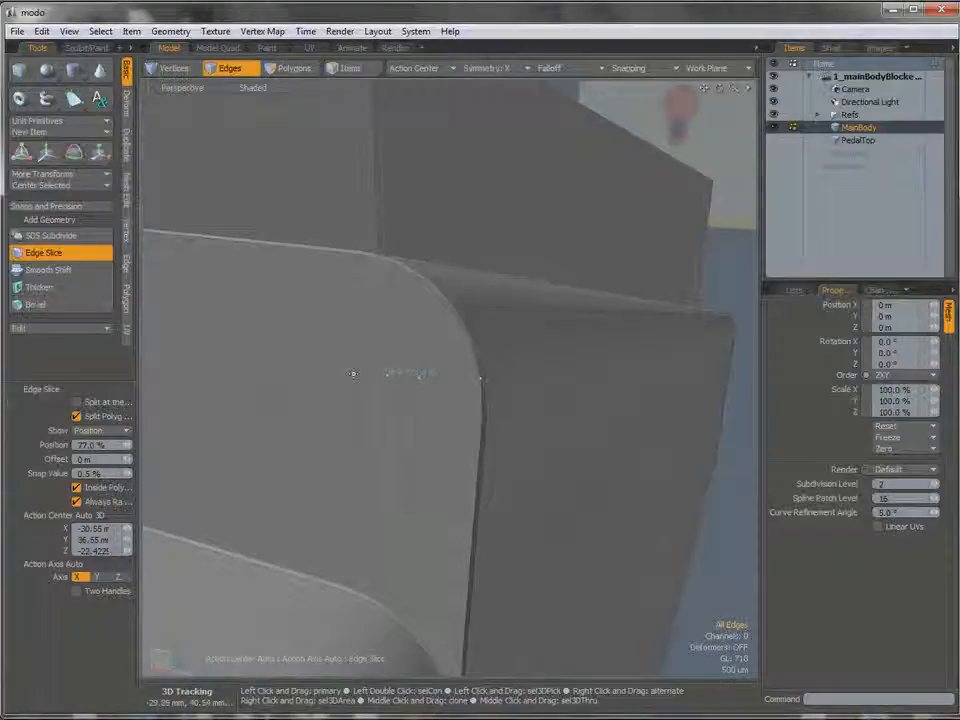
left_click(267, 360)
left_click_drag(396, 362, 414, 394, "alt")
left_click(463, 374, "shift")
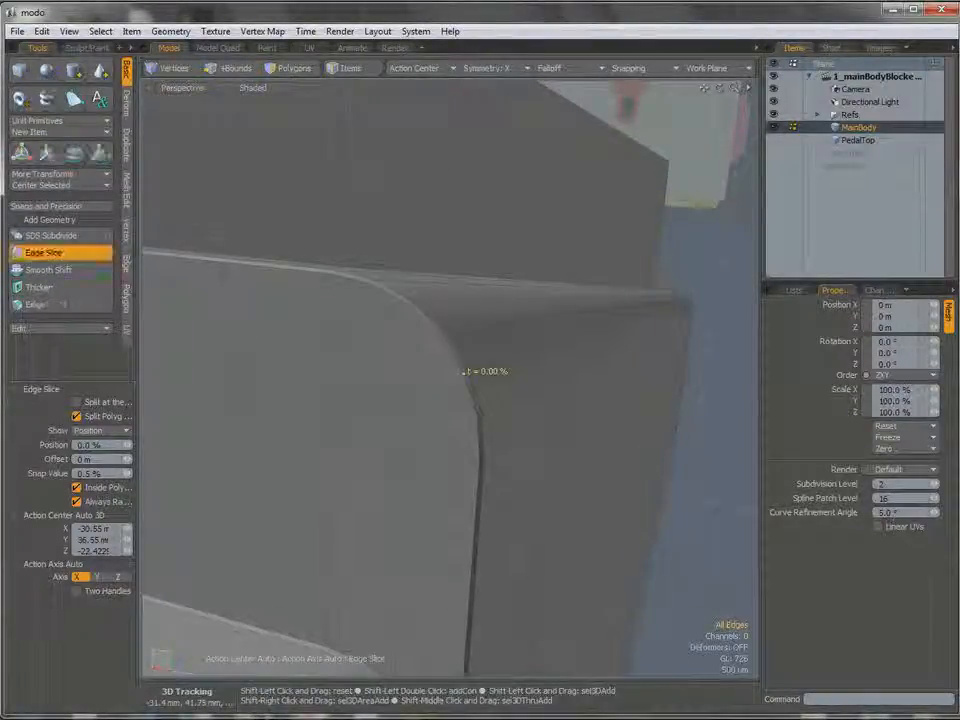
left_click(372, 376)
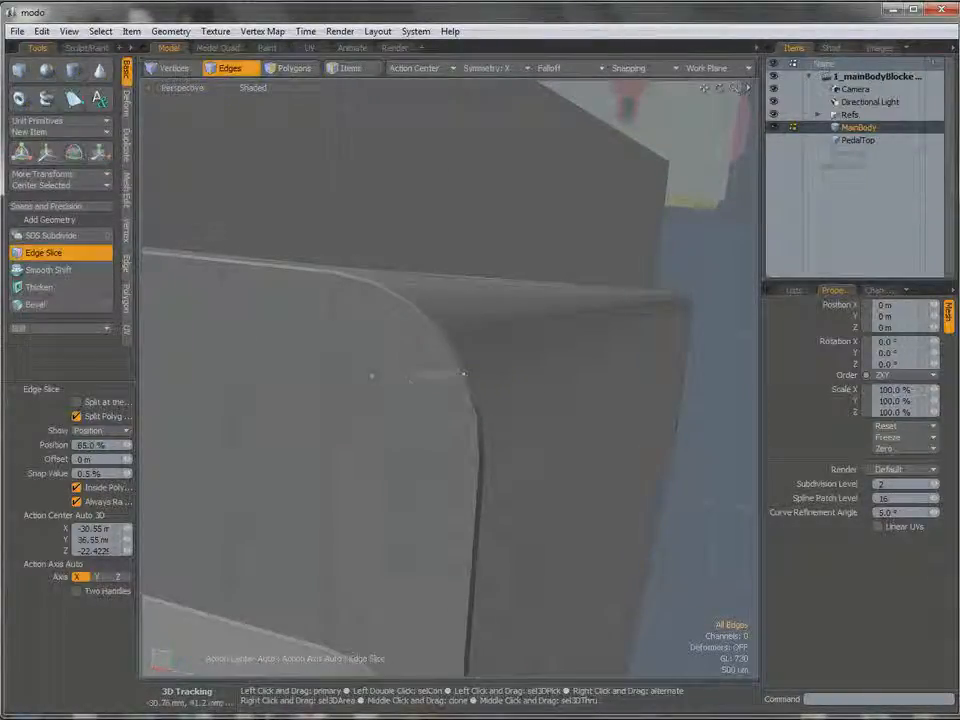
left_click(229, 368)
key("space")
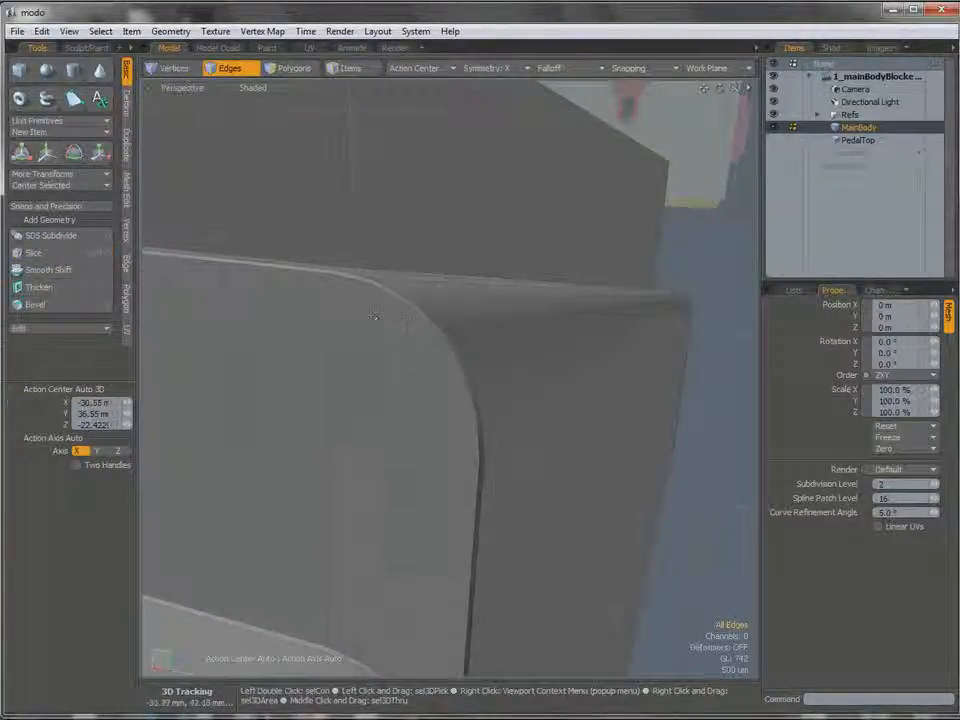
Extend the horizontal cuts across the middle of the end face to the mirrored side with Edge Slice, then close the tool.
left_click_drag(330, 460, 649, 443, "alt")
left_click_drag(184, 354, 525, 424, "alt")
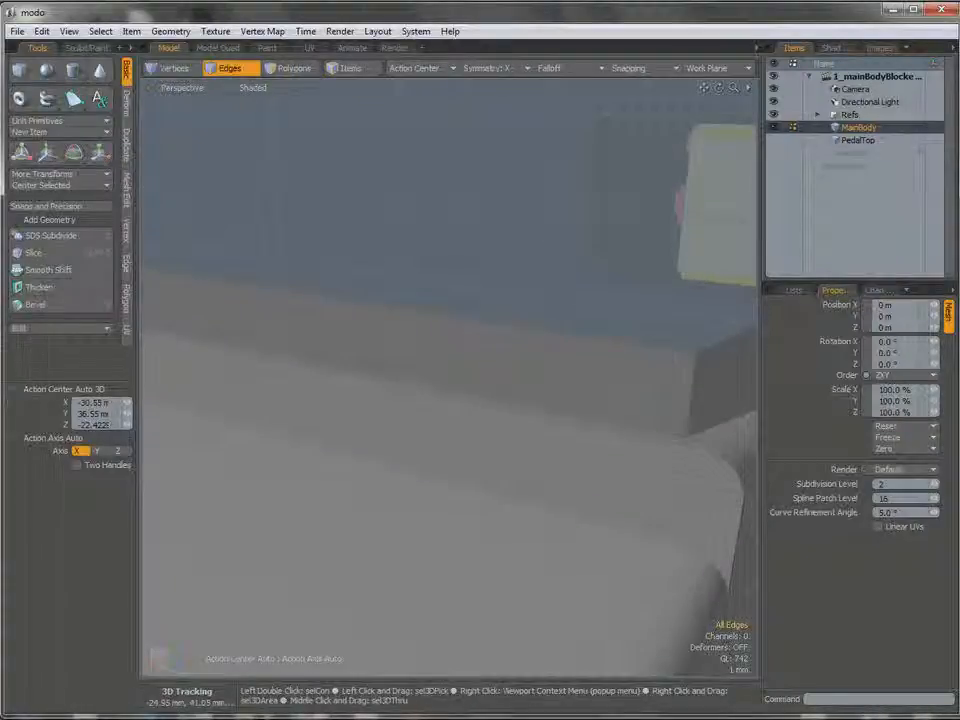
key("c")
left_click(674, 457)
left_click_drag(682, 460, 372, 414, "alt")
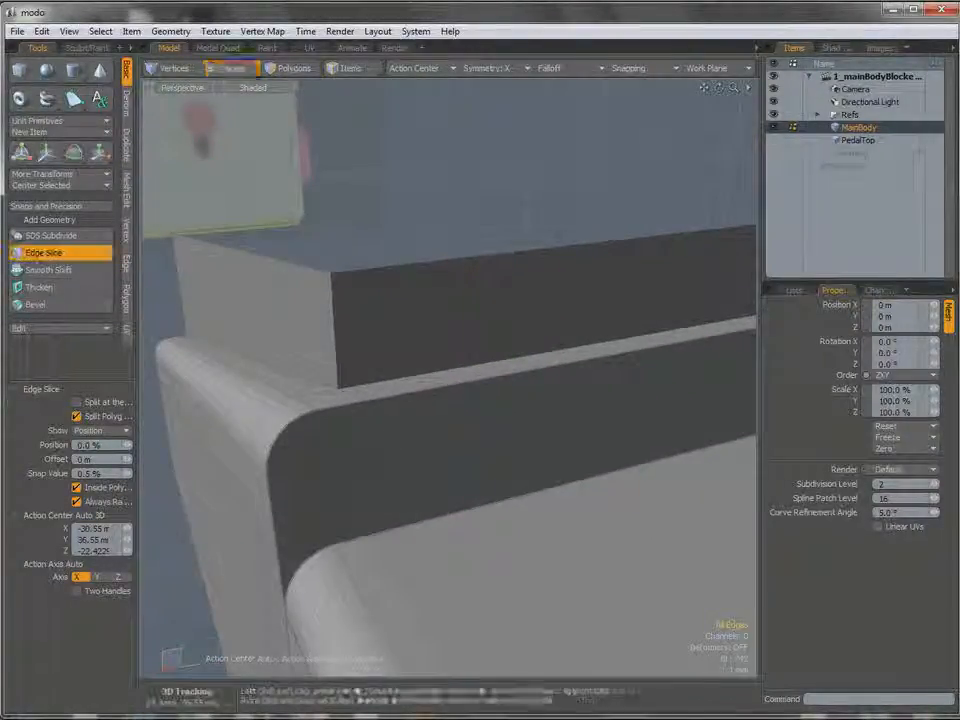
left_click_drag(373, 465, 480, 410, "ctrl+alt")
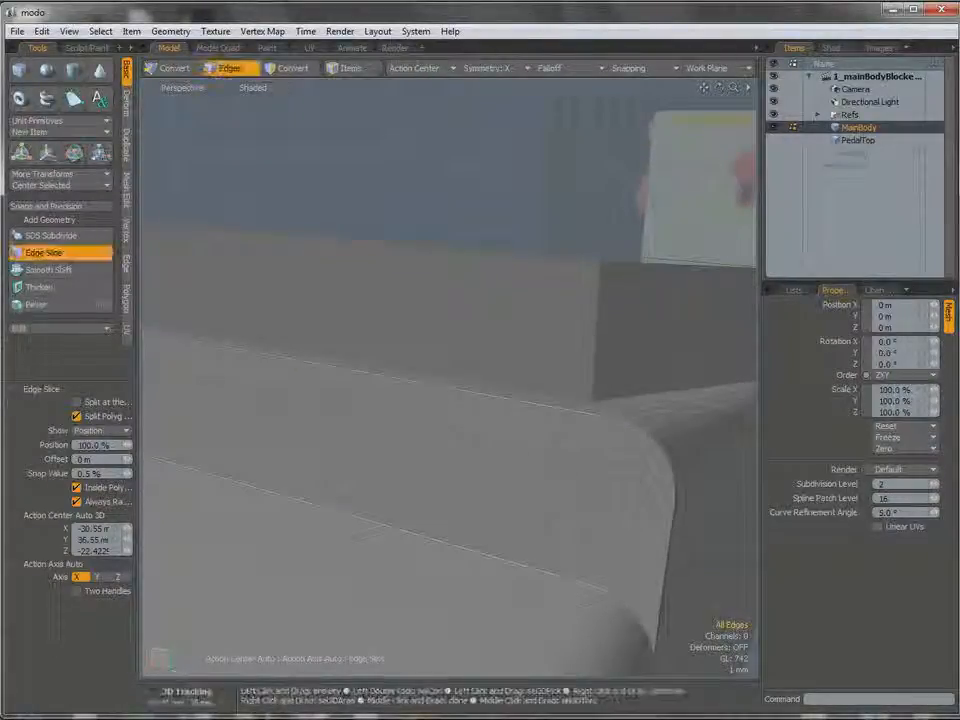
left_click(554, 479, "shift")
left_click_drag(553, 480, 583, 312, "alt")
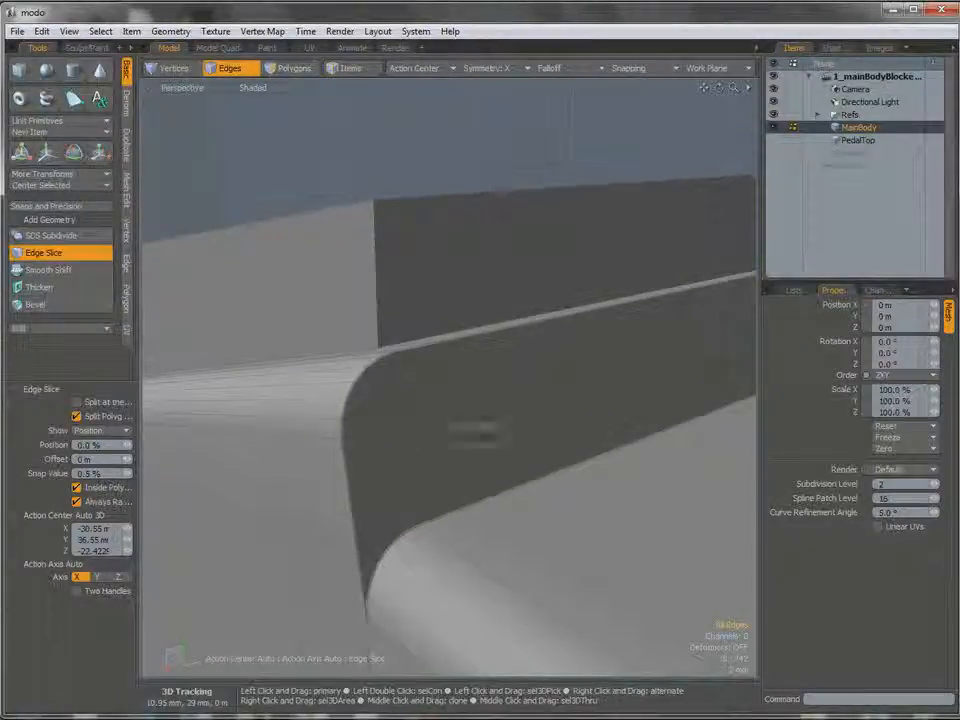
key("space")
Select the vertical edges below the body's rounded far corner and add one loop around it with Loop Slice in Free mode.
left_click_drag(590, 385, 499, 402, "ctrl+alt")
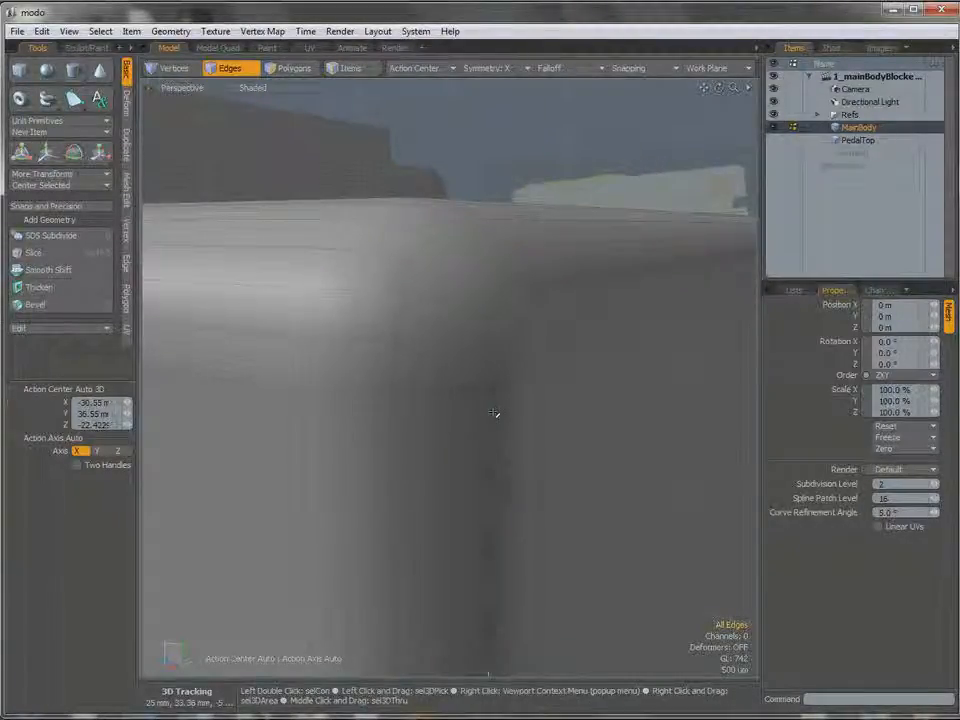
left_click_drag(389, 424, 342, 402, "alt+shift")
key("alt+c")
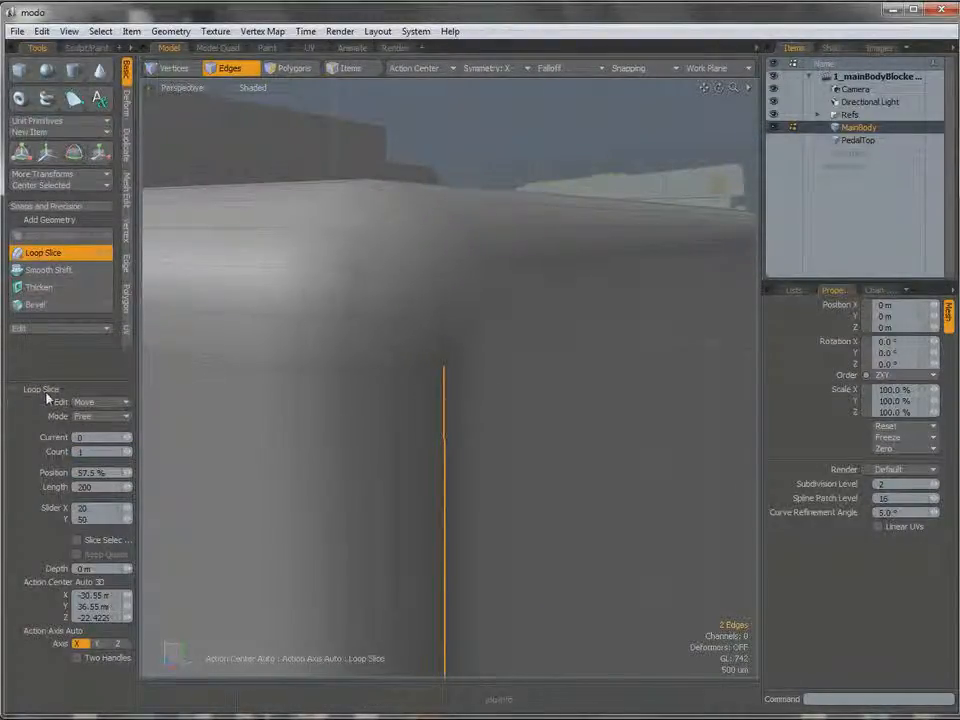
left_click_drag(452, 364, 418, 420, "alt+shift")
left_click(456, 383)
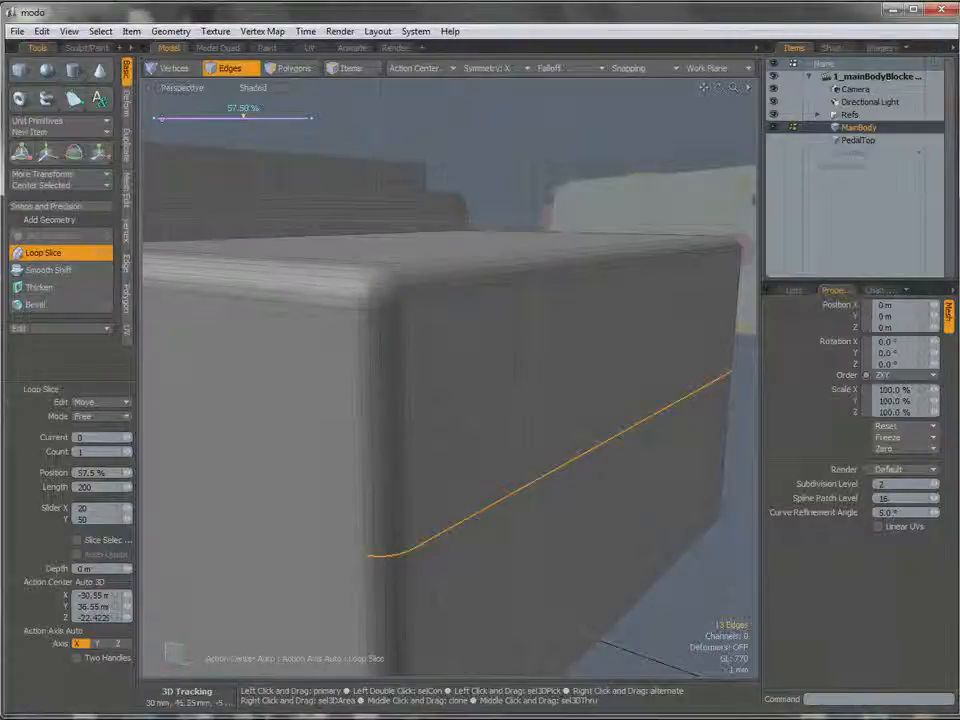
Slide the new loop up to the 98.0% position near the rounded top edge and close Loop Slice.
left_click_drag(348, 508, 416, 521, "alt")
left_click_drag(355, 309, 580, 372, "ctrl+alt")
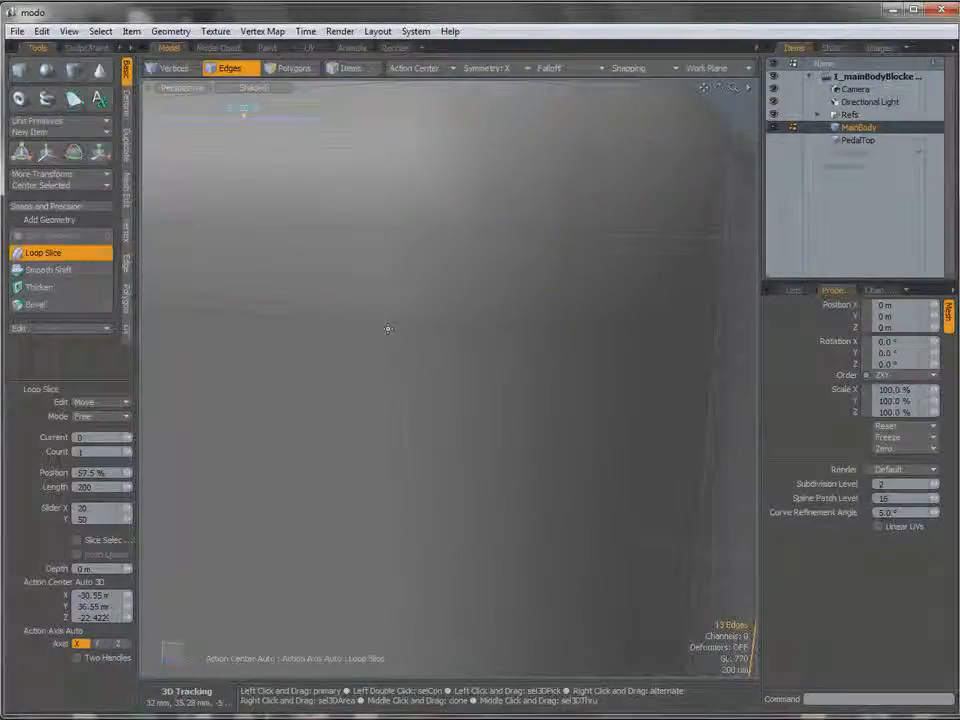
left_click_drag(469, 424, 325, 335, "ctrl+alt")
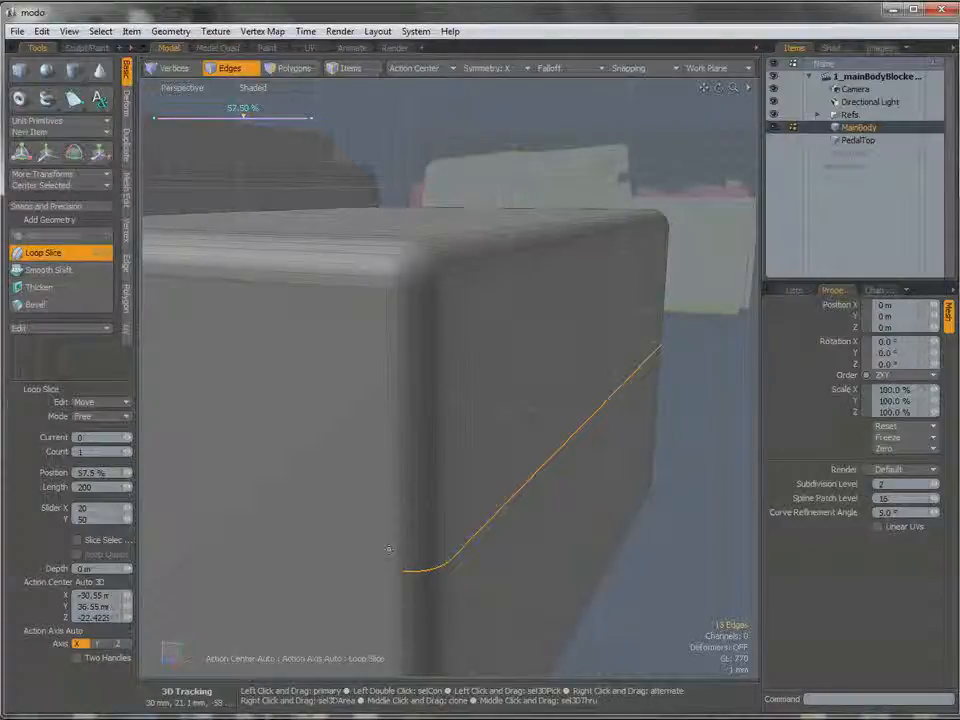
left_click_drag(261, 357, 442, 527, "alt")
left_click_drag(408, 562, 348, 393, "alt")
left_click_drag(401, 450, 485, 450)
left_click_drag(345, 350, 422, 400, "alt+shift")
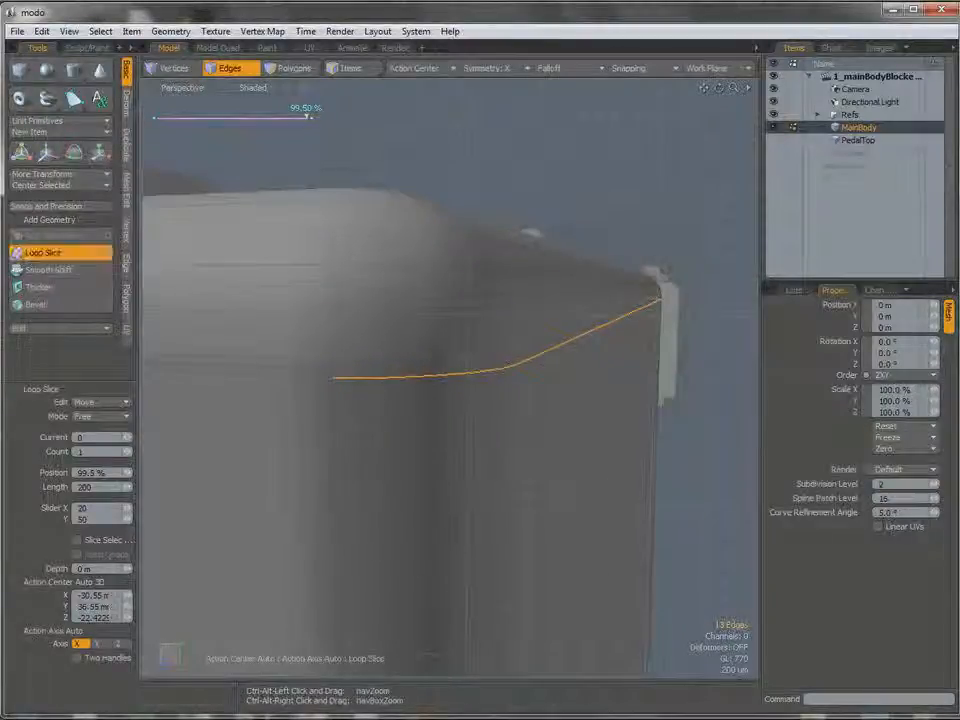
mouse_move(307, 117)
left_mouse_down()
mouse_move(295, 117)
mouse_move(305, 117)
left_mouse_up()
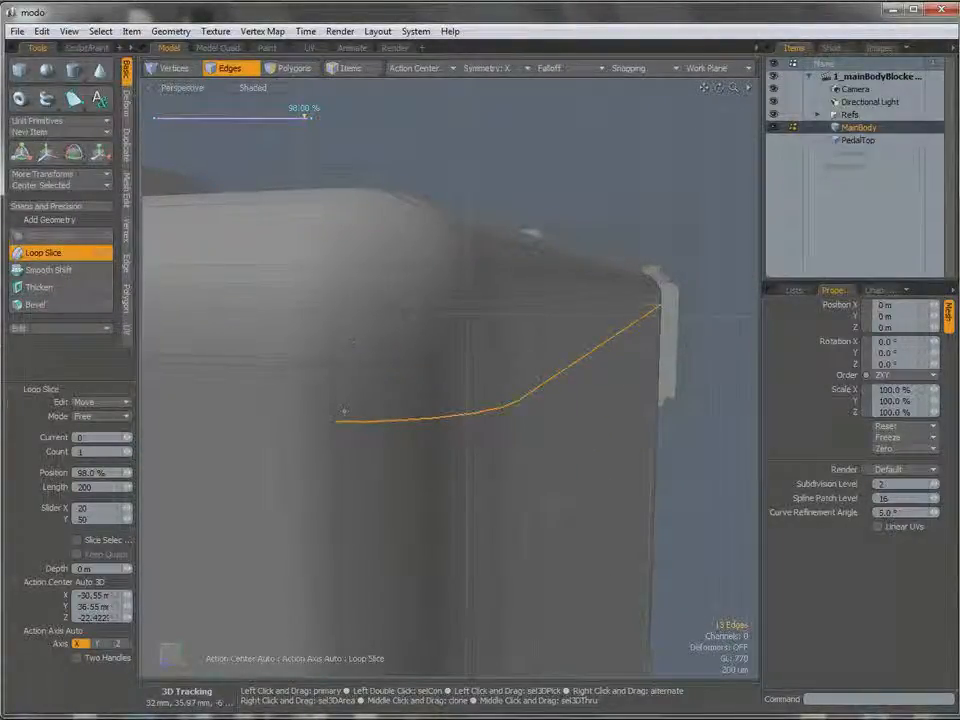
left_click_drag(362, 390, 384, 388, "alt")
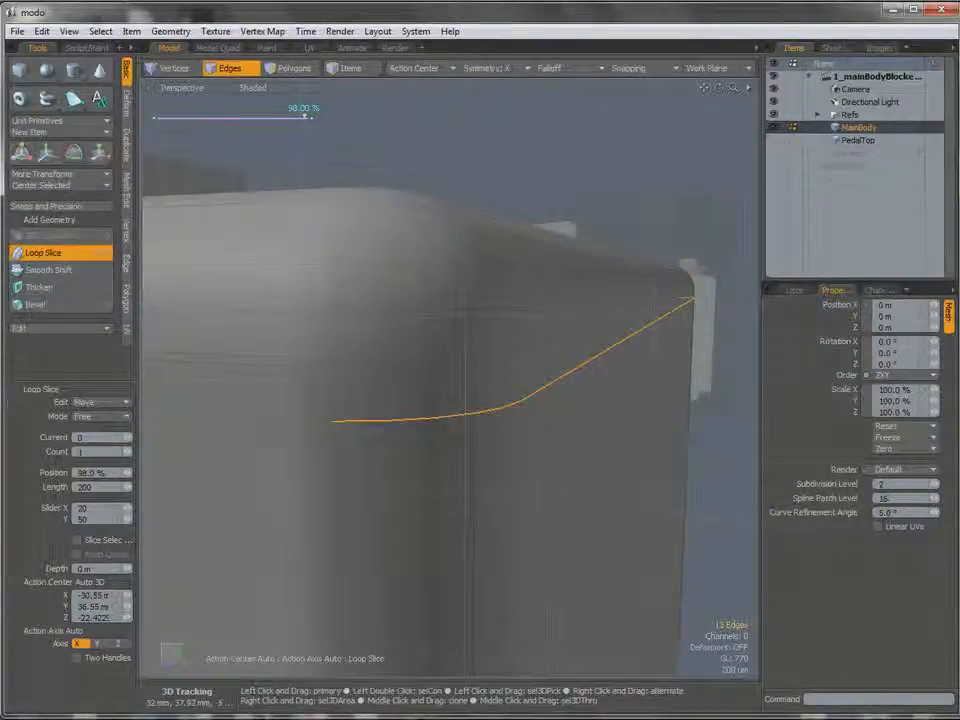
key("space")
Switch to vertex selection and select the two adjacent vertices where the vertical edge meets the rounded top bevel.
left_click_drag(314, 391, 354, 330, "alt+shift")
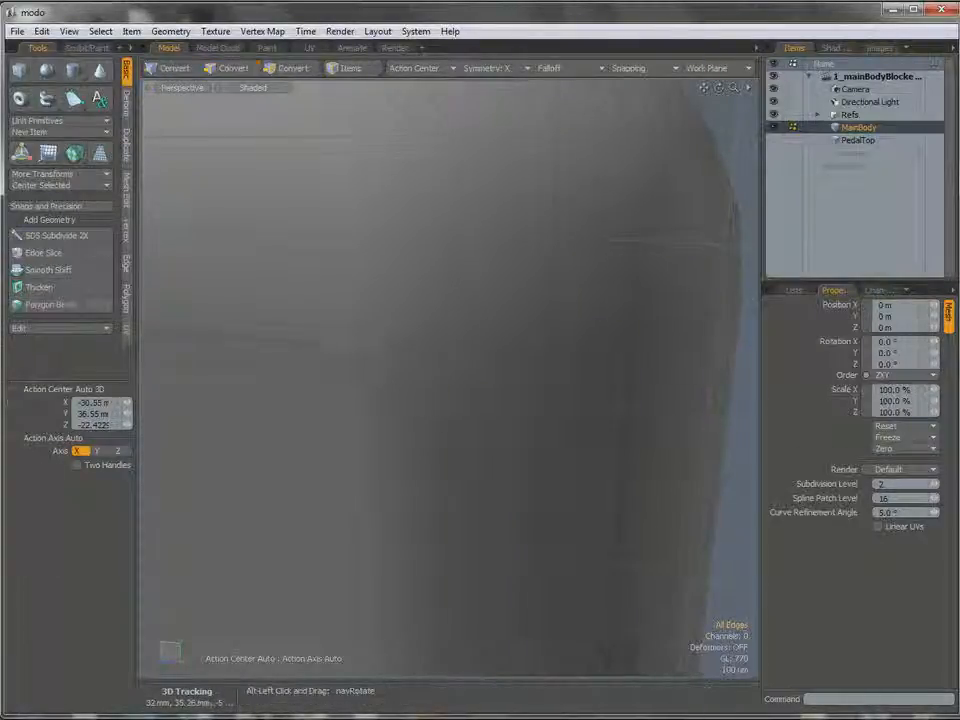
left_click_drag(394, 386, 424, 388, "alt")
key("1")
left_click(349, 332)
mouse_move(351, 335)
left_mouse_down("alt")
mouse_move(318, 335)
mouse_move(348, 335)
left_mouse_up("alt")
left_click(343, 333, "shift")
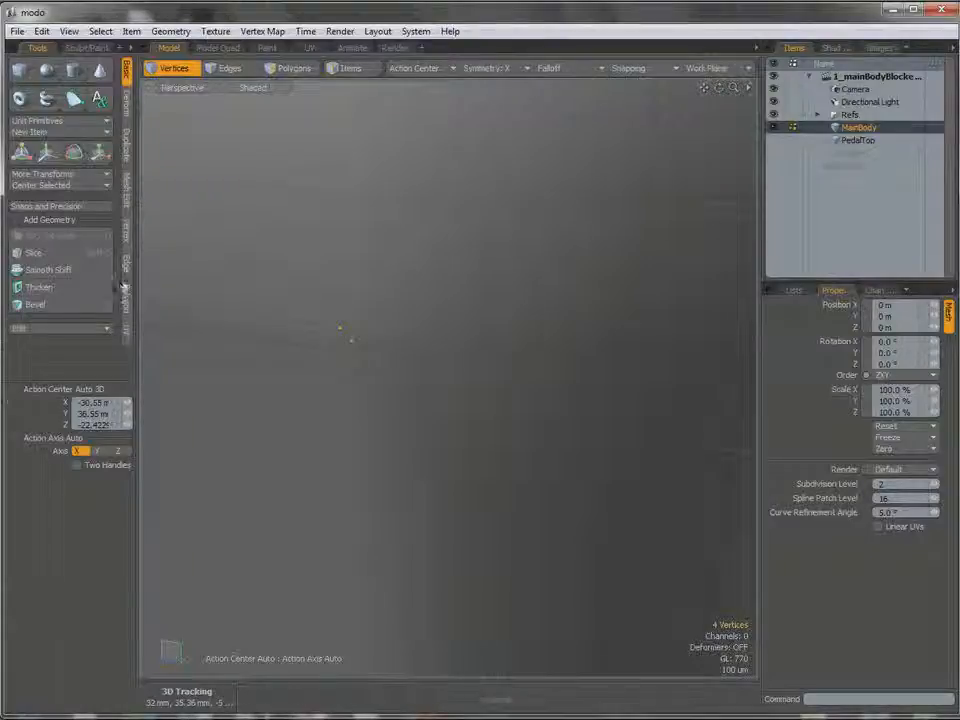
Reselect the two adjacent vertices, lower one first, and merge them with the Join command.
left_click(125, 236)
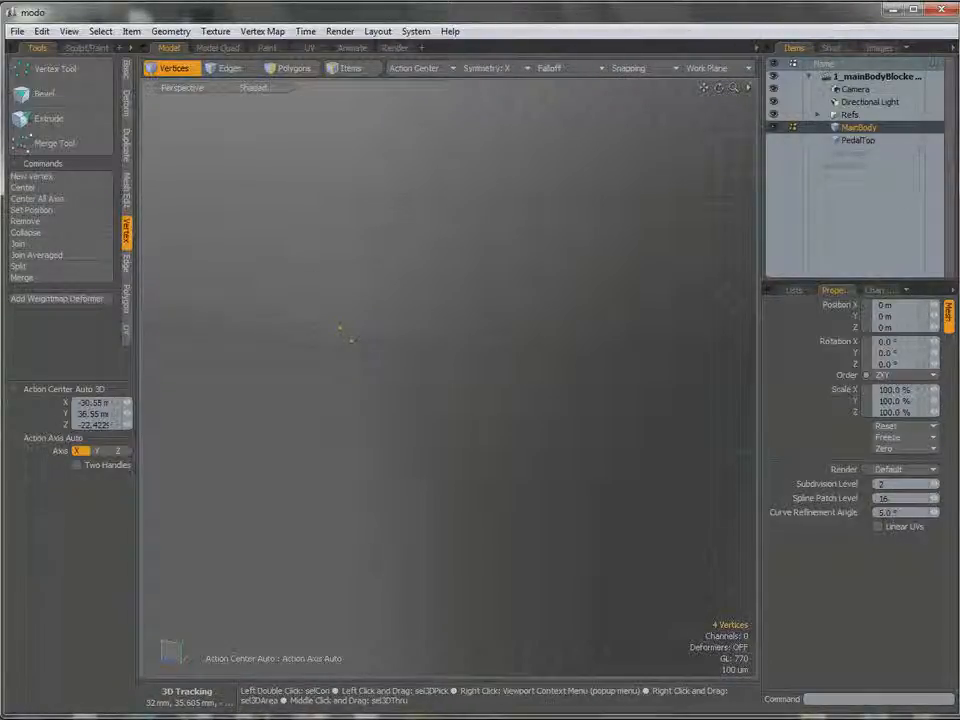
left_click(353, 343)
key("shift")
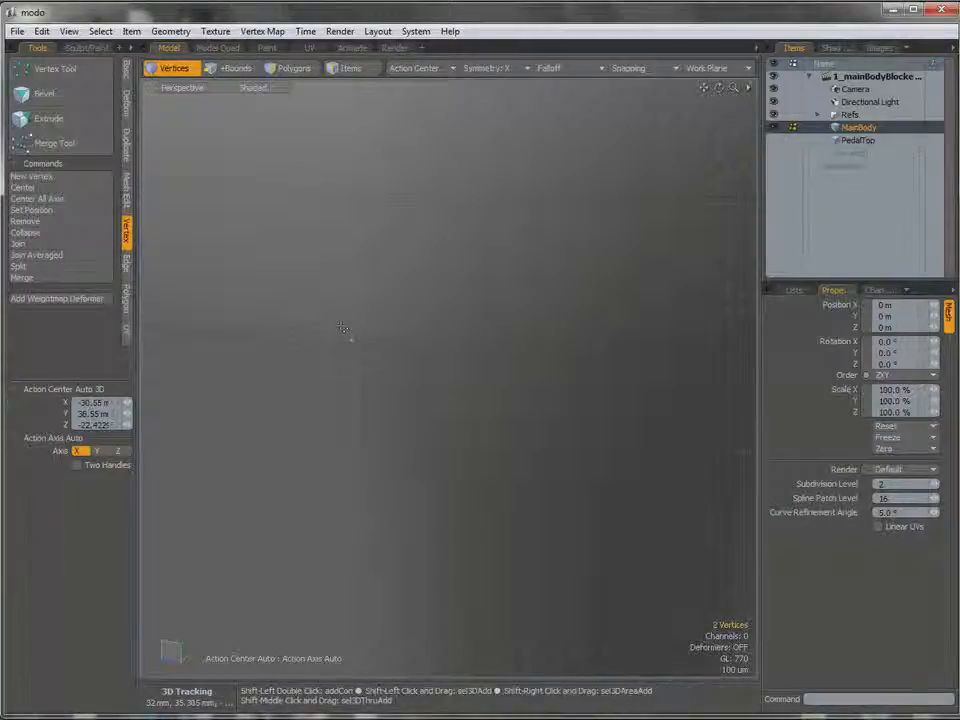
left_click(70, 245)
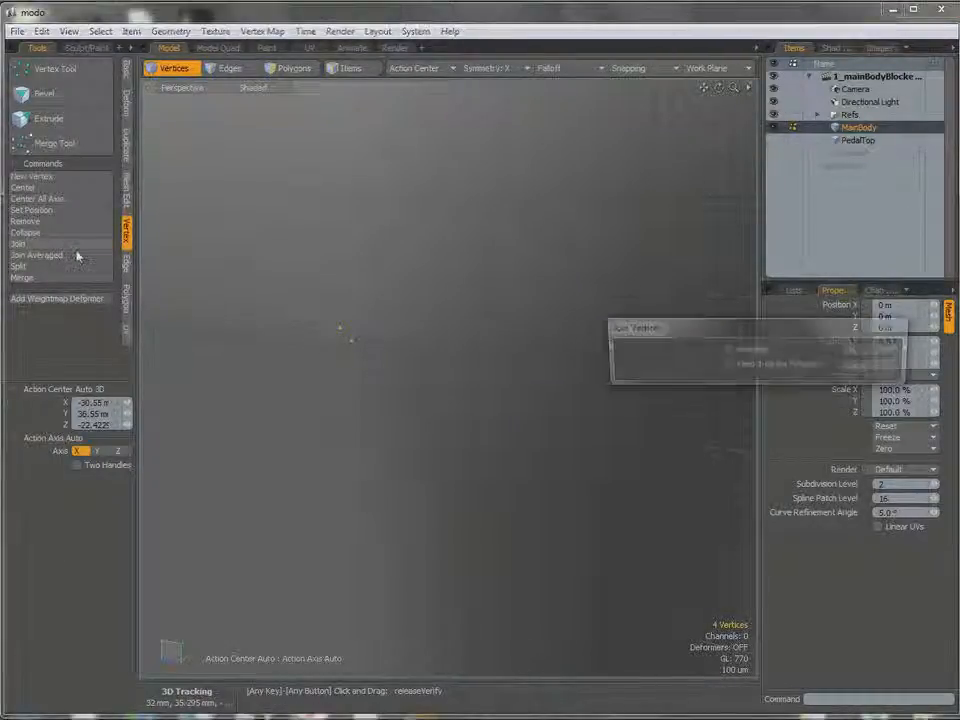
left_click_drag(758, 334, 705, 360)
left_click(811, 378)
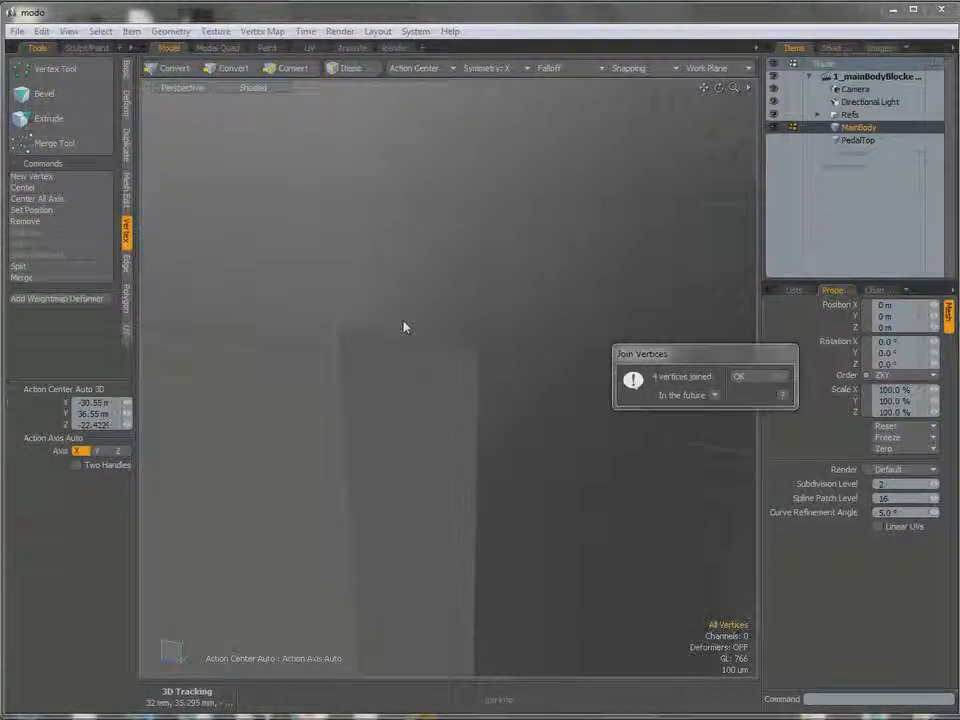
left_click(749, 382)
left_click_drag(444, 349, 412, 420, "alt")
left_click_drag(412, 420, 508, 405, "ctrl+alt")
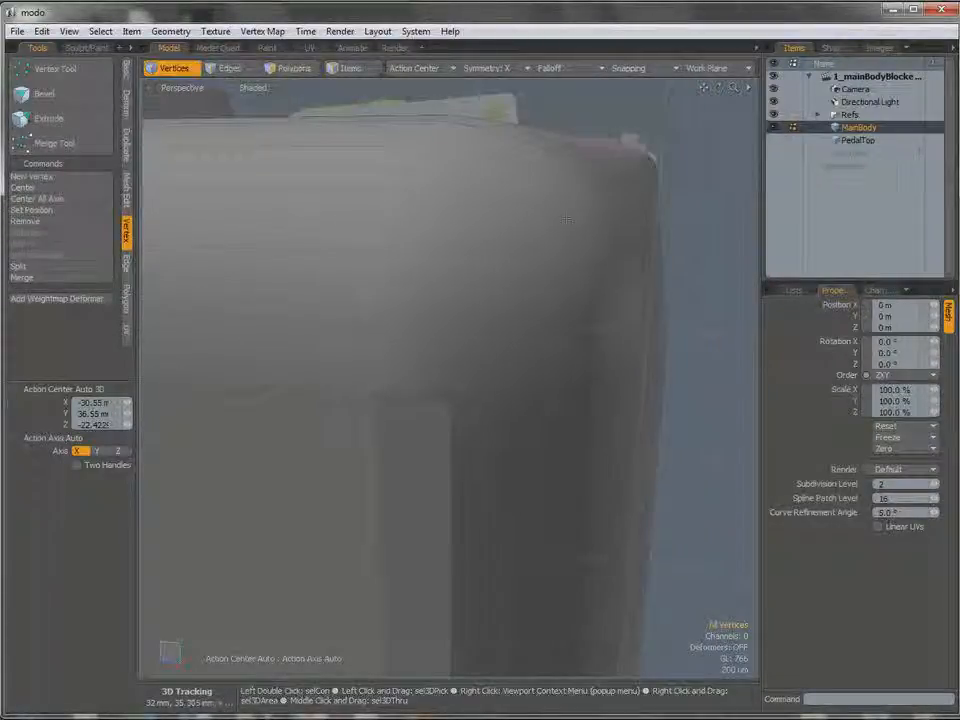
Connect the vertices just below the body's rounded top corner with Edge Slice, ending the cut at 100.0%.
left_click_drag(432, 408, 422, 455, "ctrl+alt")
left_click_drag(422, 455, 422, 420, "ctrl+alt")
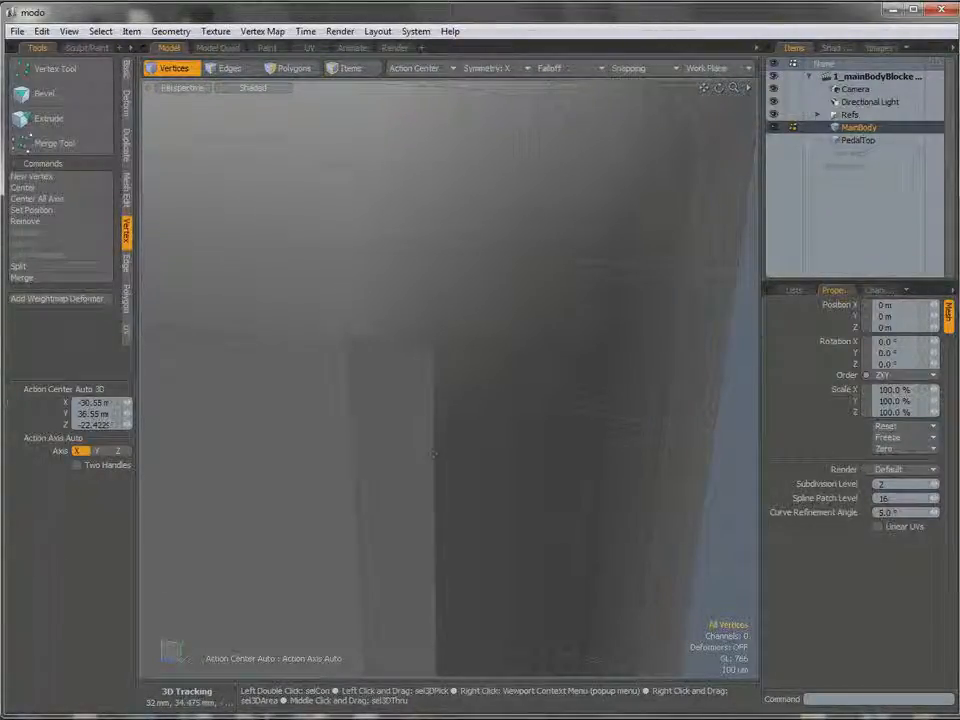
key("alt+c")
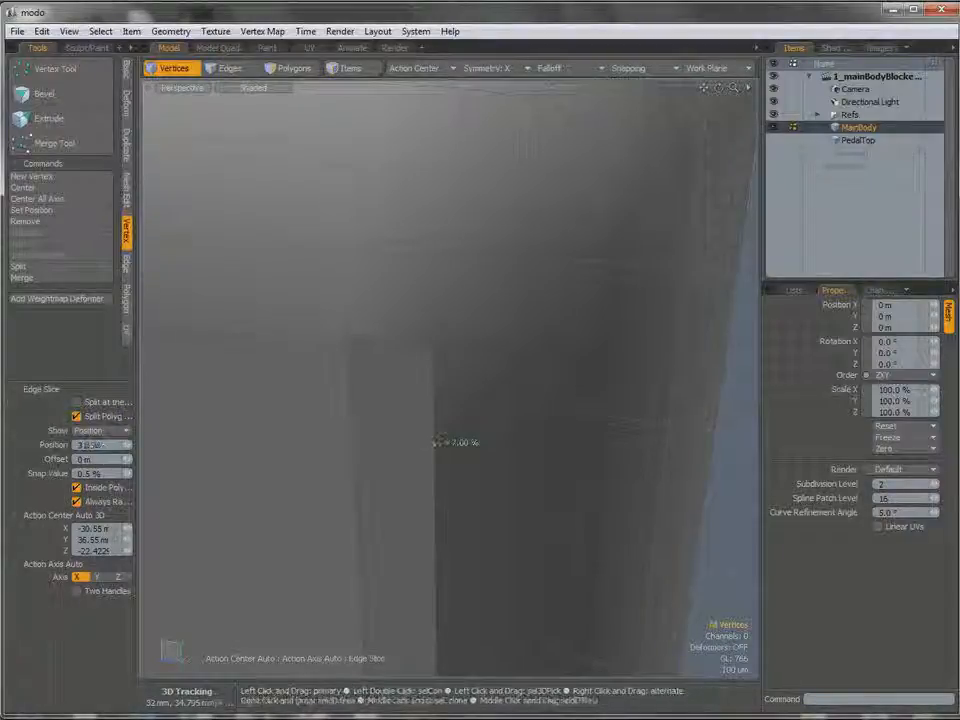
left_click_drag(347, 349, 414, 352, "alt")
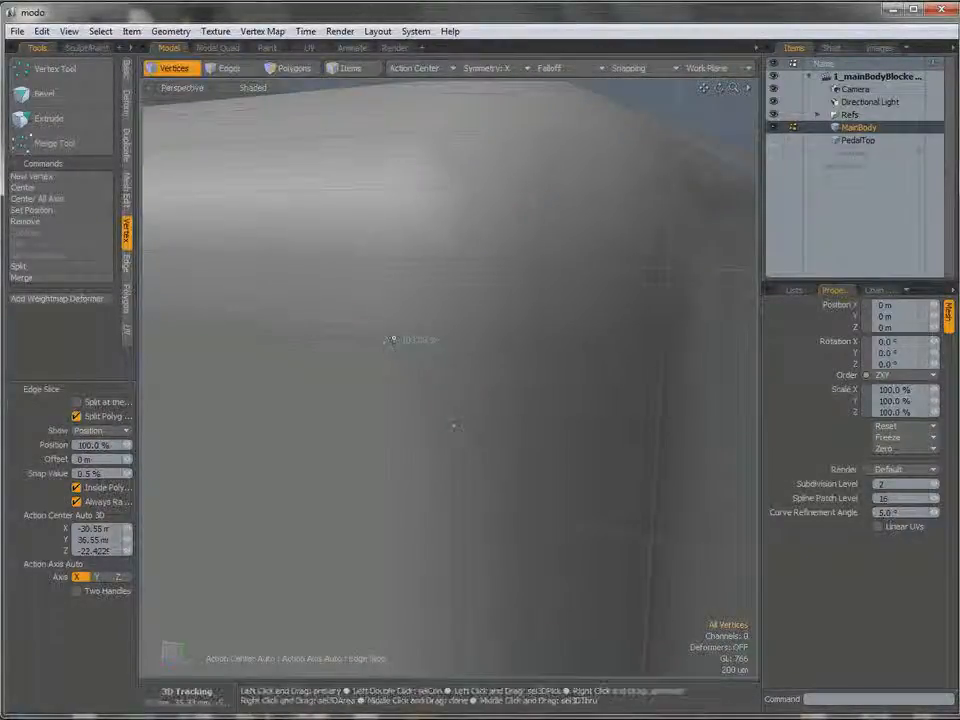
key("space")
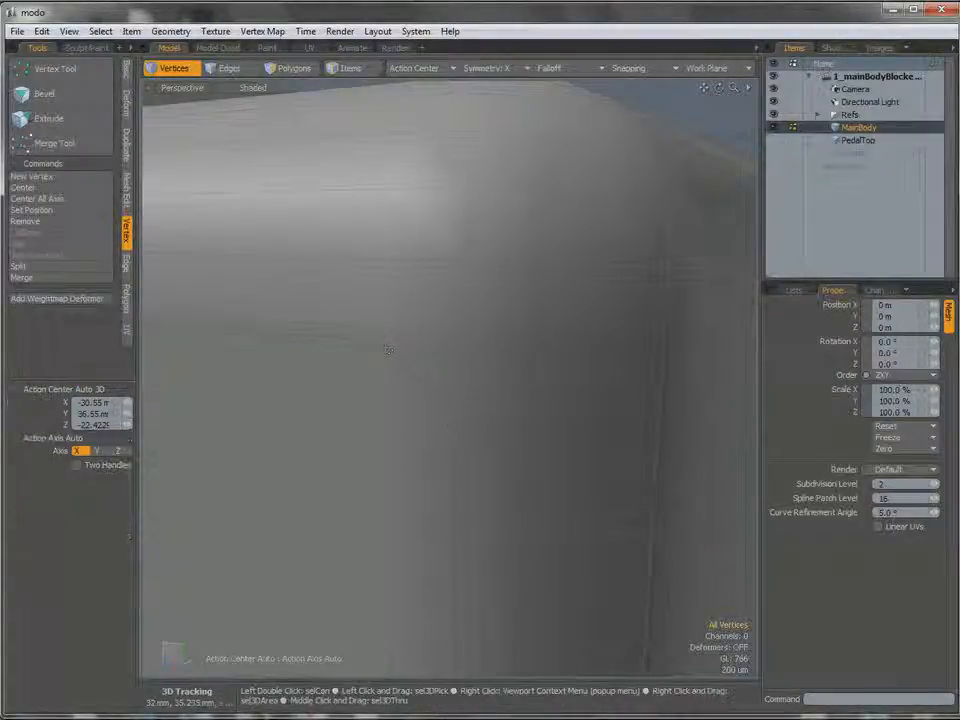
Move the corner vertex and its symmetric counterpart by about -570 um in Y and clear the selection.
key("w")
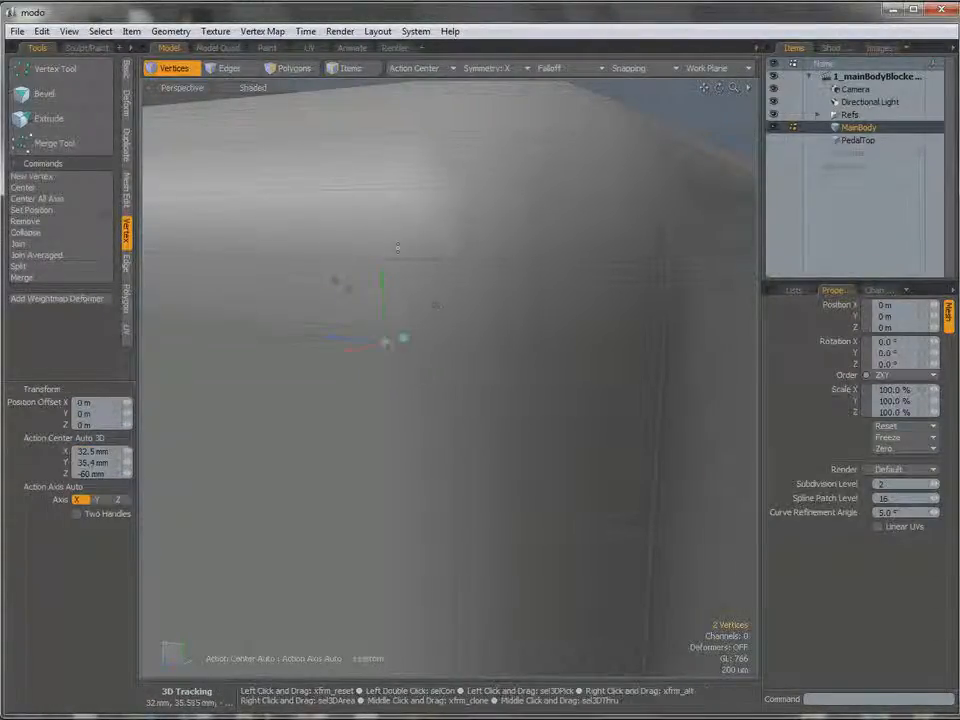
left_click_drag(383, 288, 441, 495)
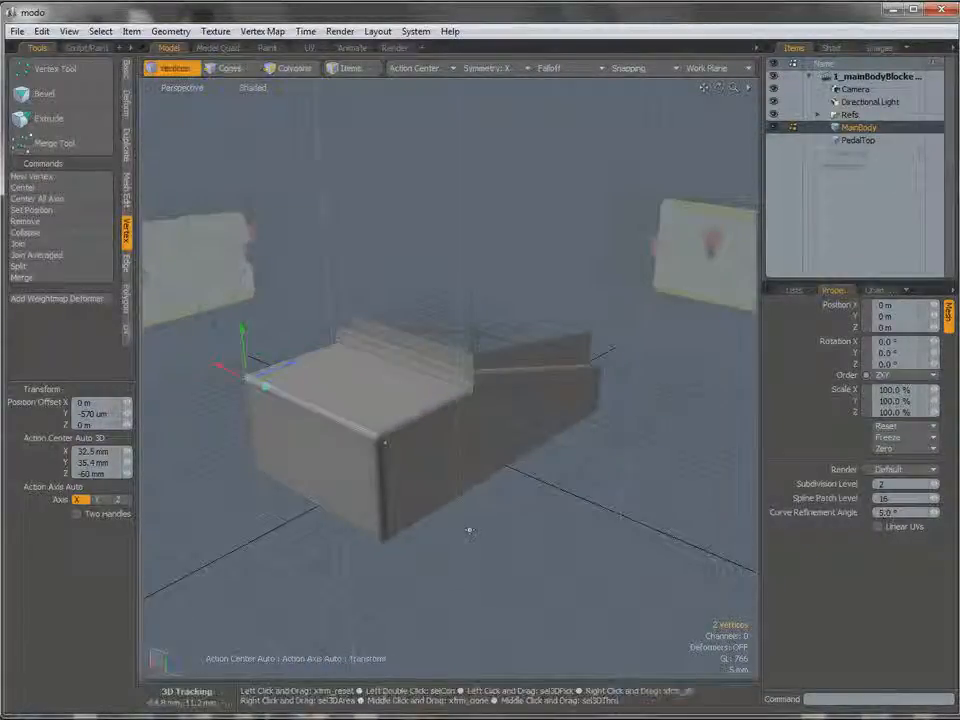
key("space")
left_click(469, 529)
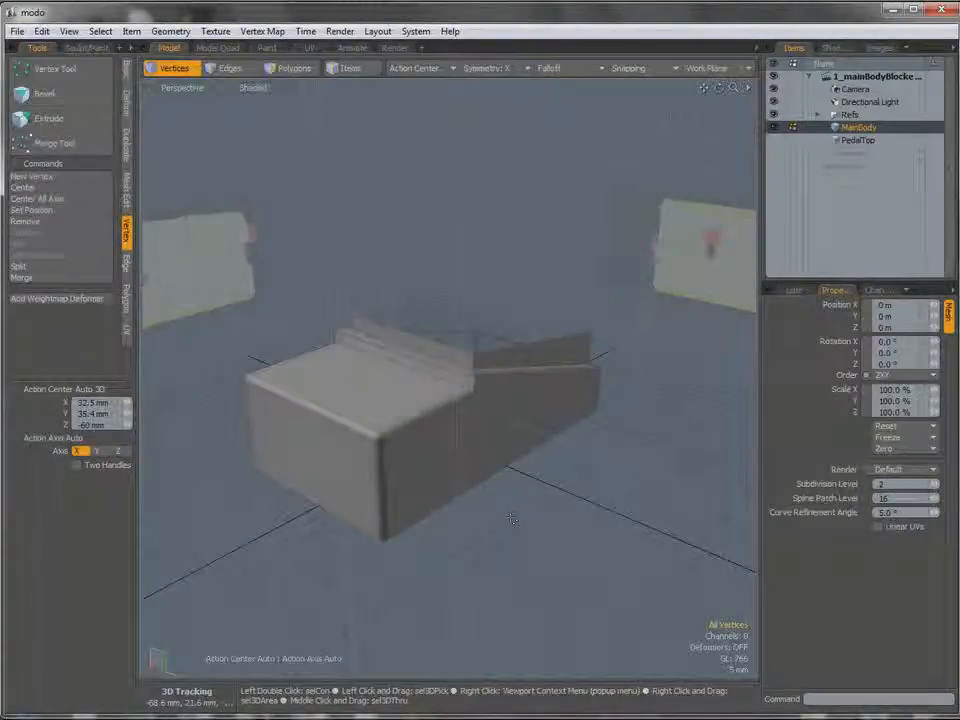
Save the scene as a new file named 2_mainBodyBevels.
left_click(41, 31)
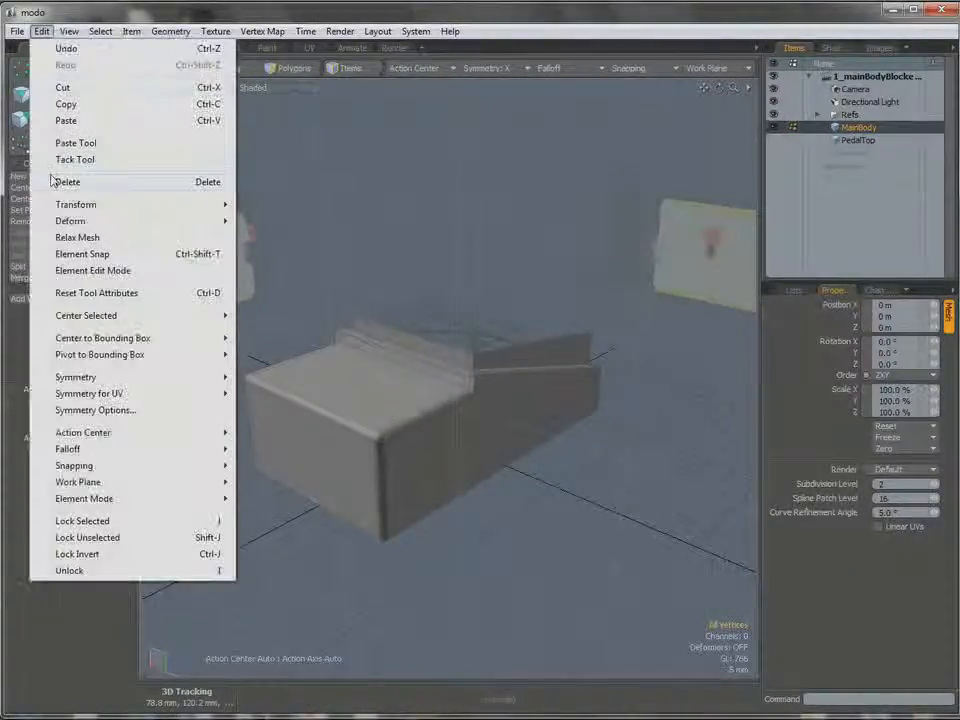
mouse_move(16, 31)
left_click(57, 332)
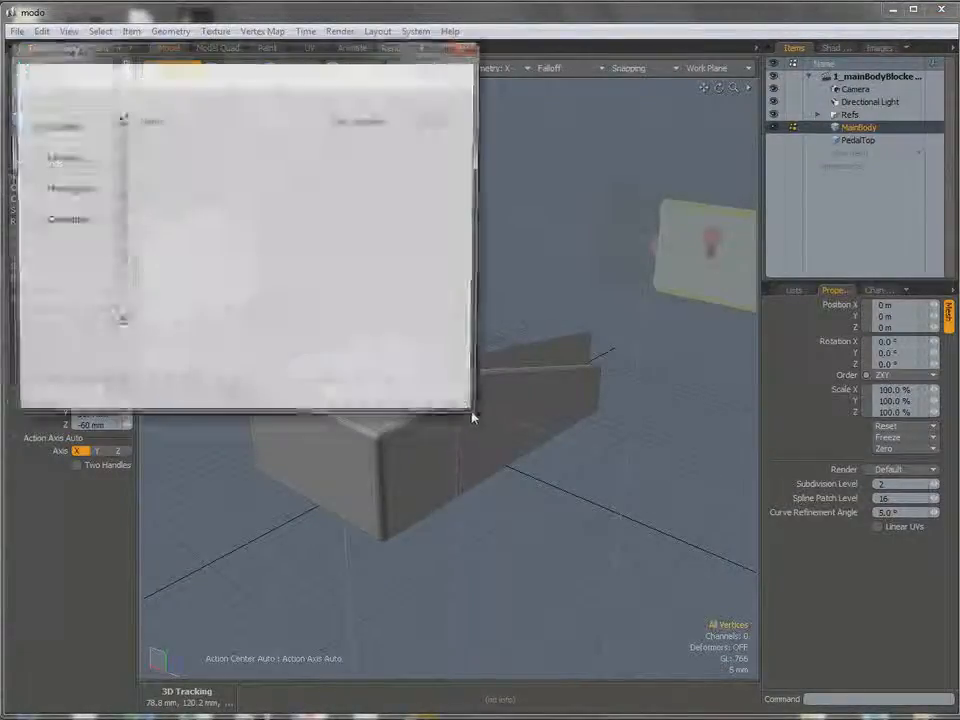
type("2_")
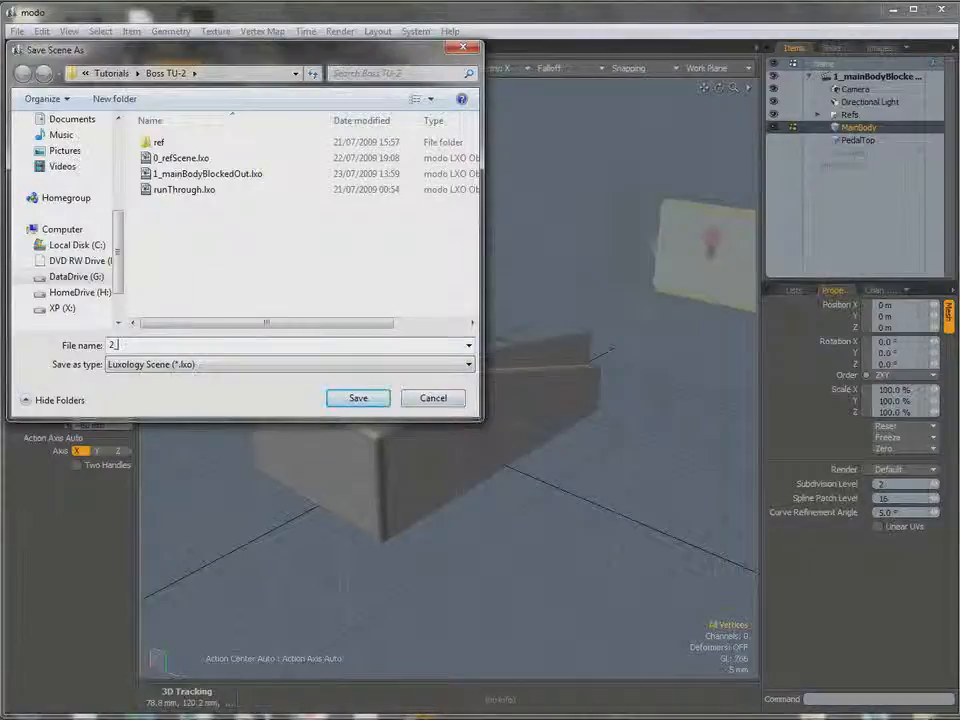
type("mainBodyBevels")
key("Return")
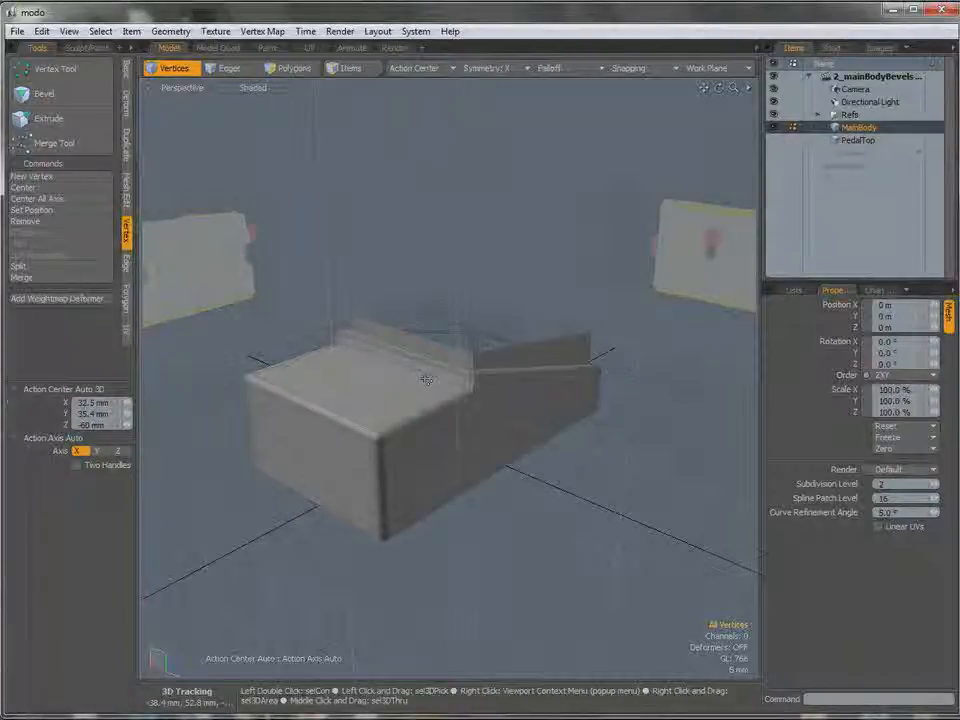
Select the edges dividing MainBody's two large underside polygons, including the short corner edges, and delete them to leave one polygon.
key("ctrl")
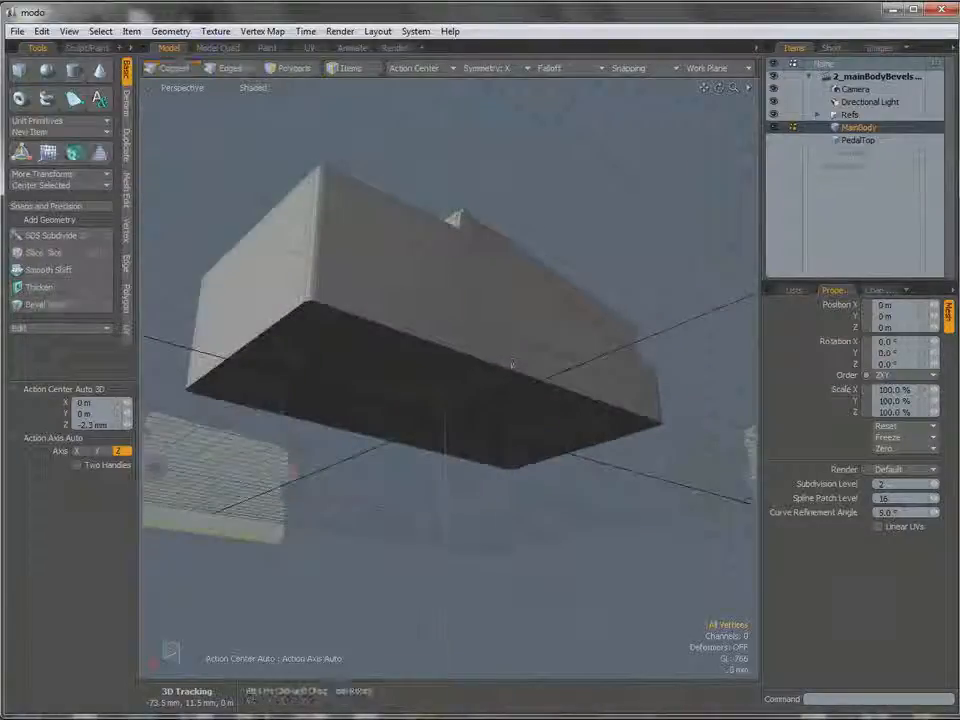
left_click_drag(512, 365, 392, 345, "alt")
key("3")
left_click(381, 354)
left_click(424, 369, "shift")
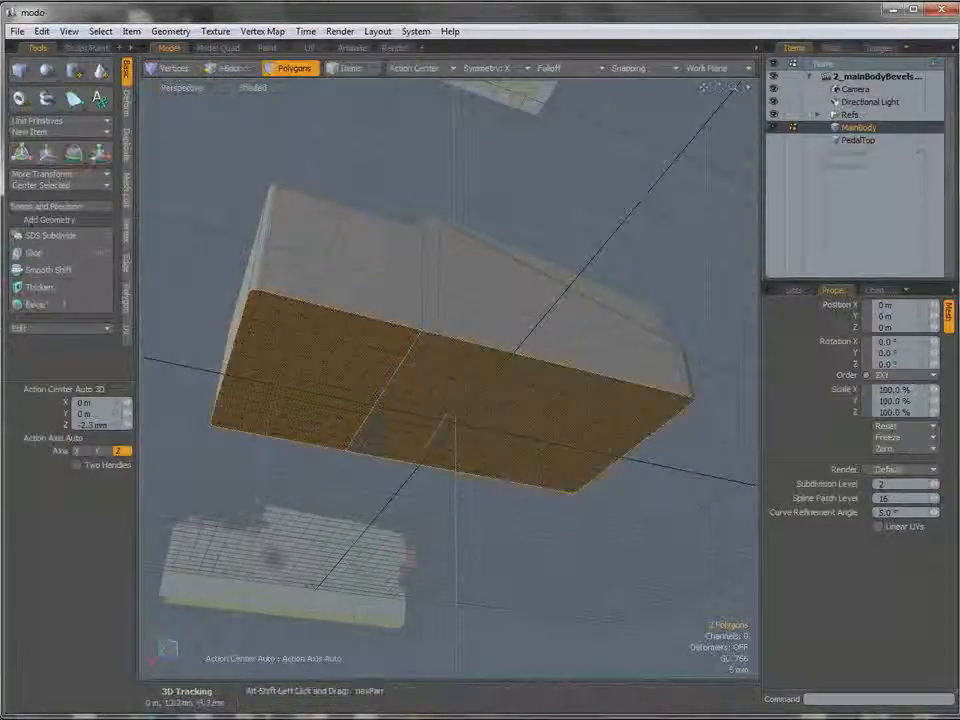
left_click_drag(426, 380, 463, 398, "alt+shift")
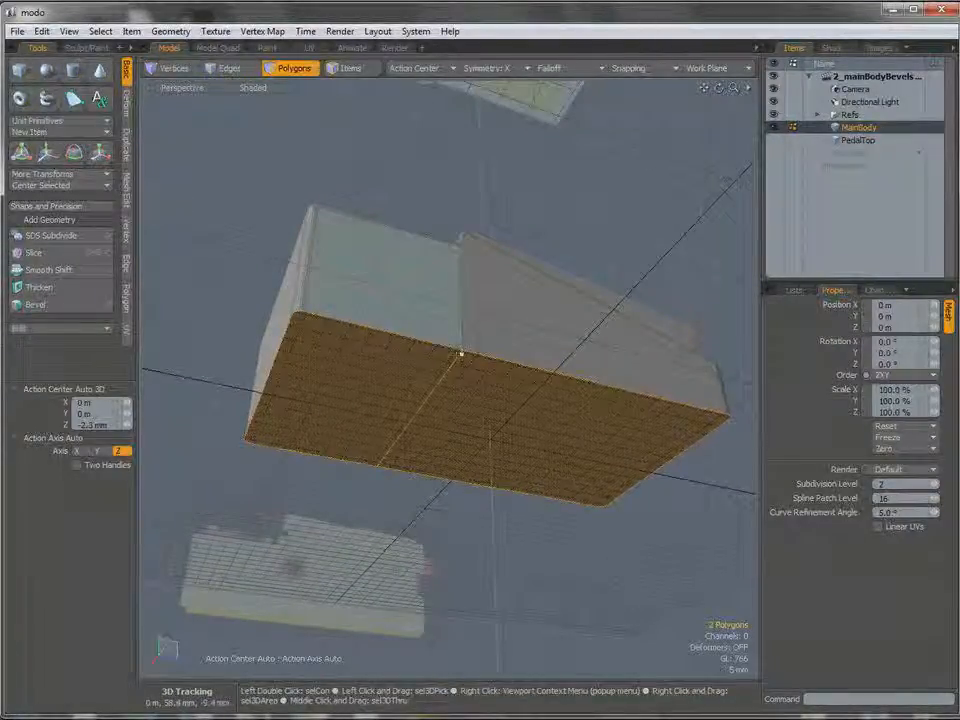
left_click_drag(463, 264, 463, 341, "ctrl+alt")
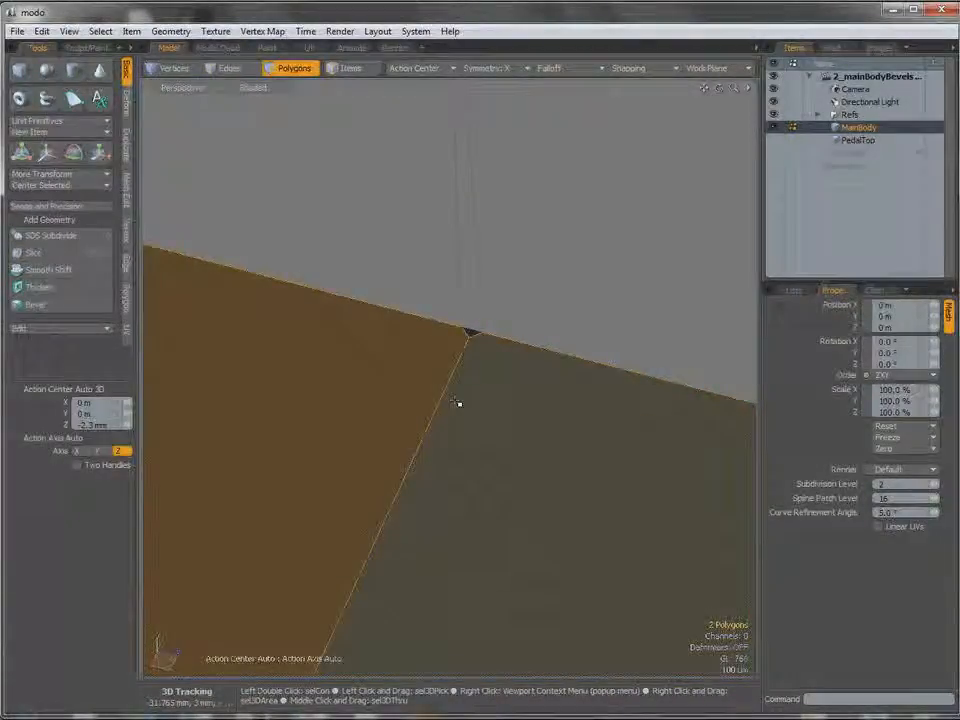
key("2")
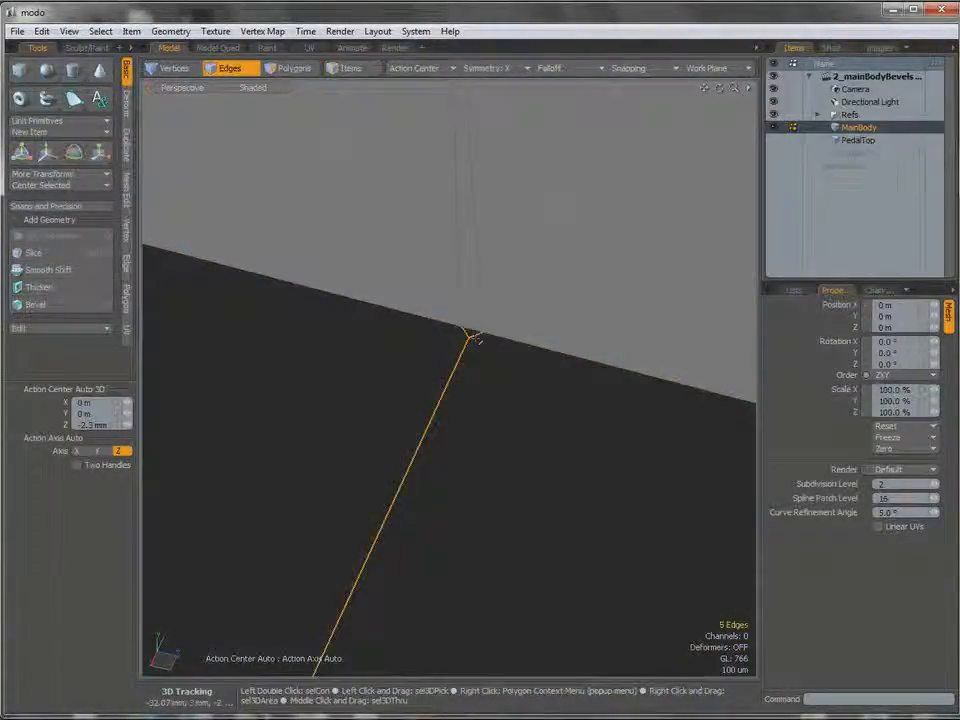
left_click_drag(456, 456, 443, 420, "alt")
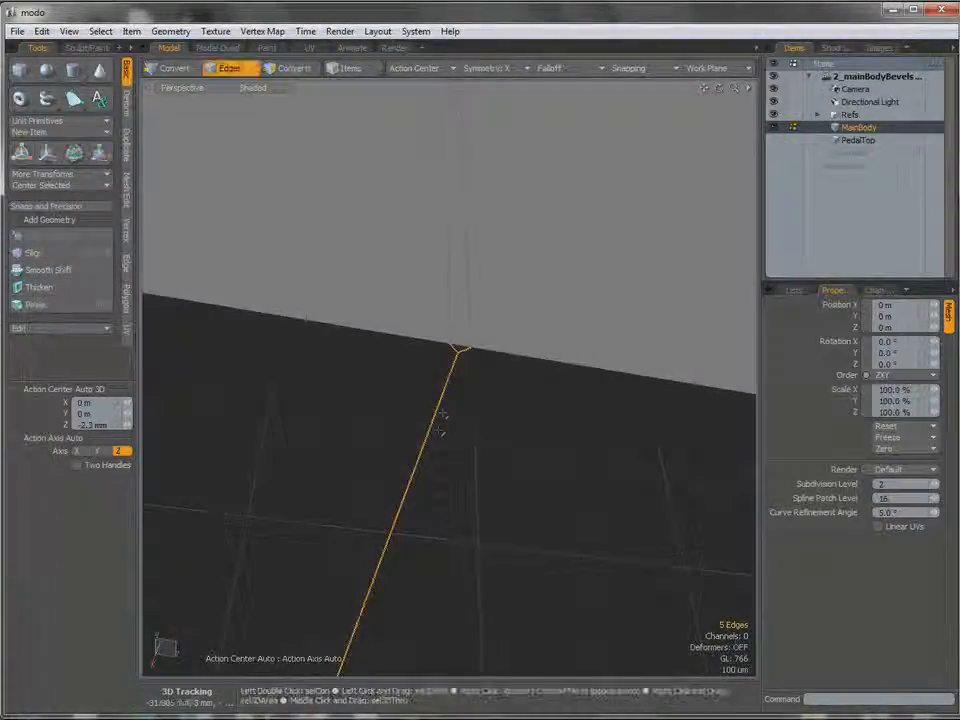
key("Delete")
Select the single underside polygon and bevel it in the Bottom view with a 1.24 mm inset and no shift.
left_click_drag(503, 413, 390, 439, "ctrl+alt")
key("3")
left_click(422, 470)
left_click_drag(452, 461, 521, 422, "alt")
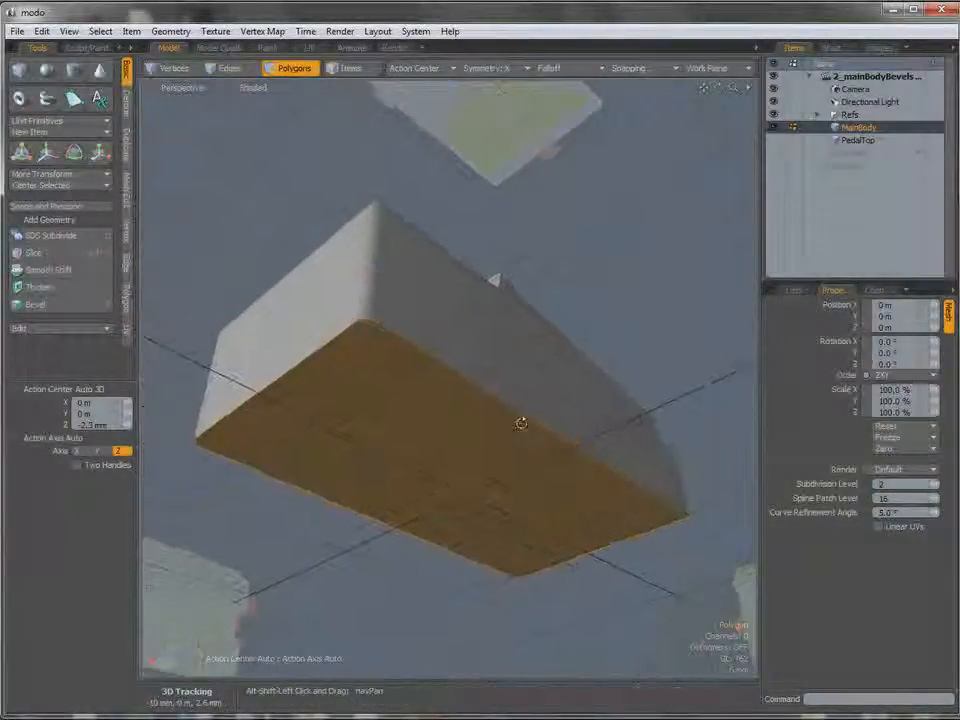
key("ctrl+space")
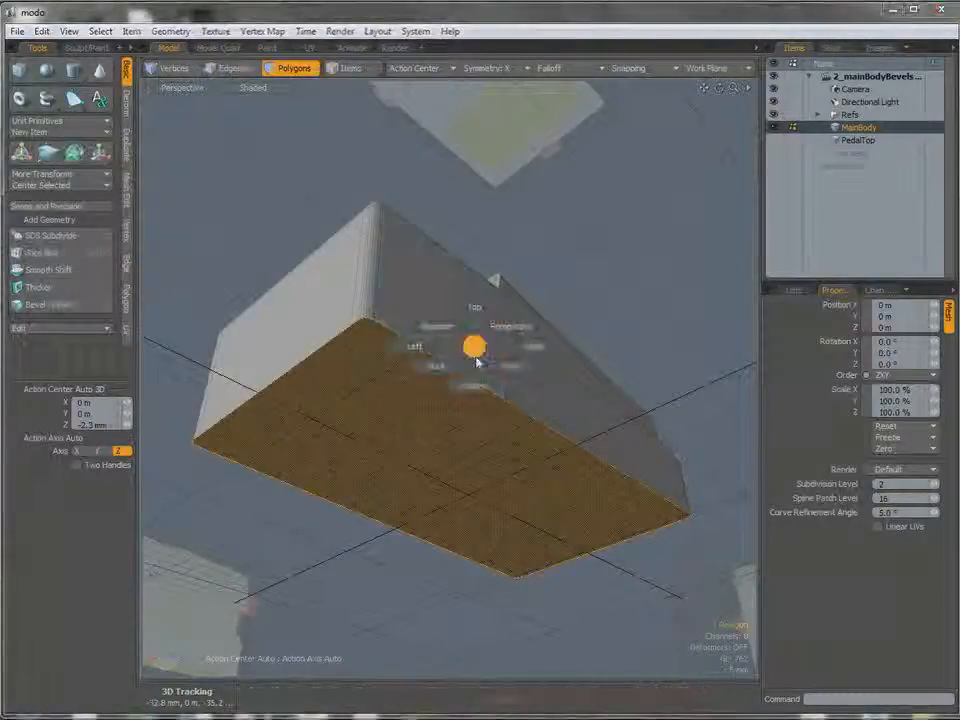
left_click(474, 386)
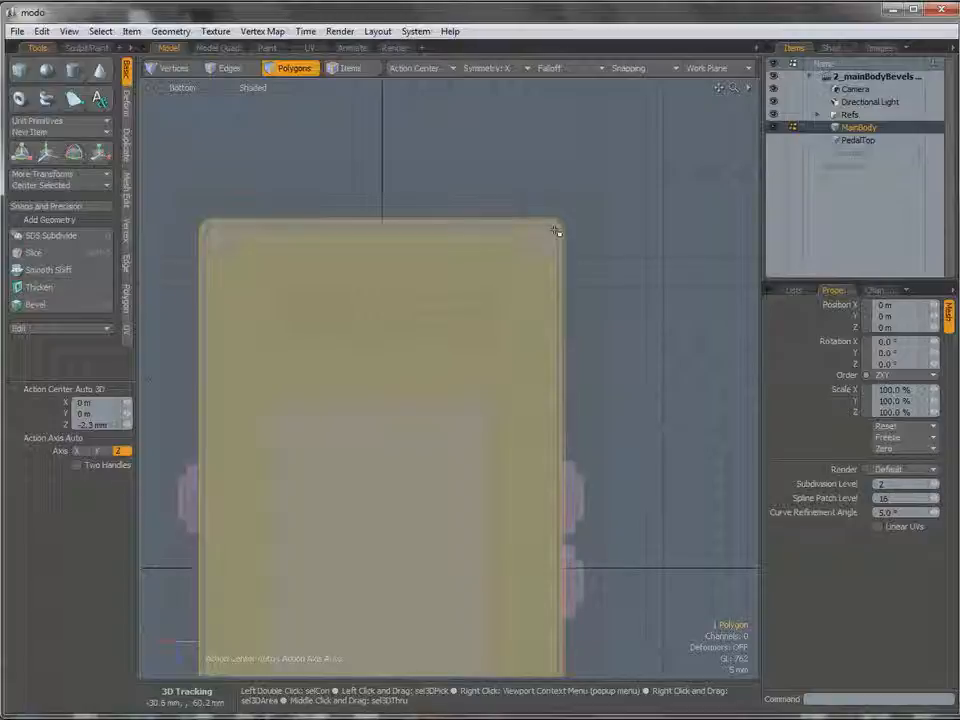
left_click_drag(516, 326, 477, 345, "ctrl+alt")
left_click_drag(477, 345, 533, 274, "alt+shift")
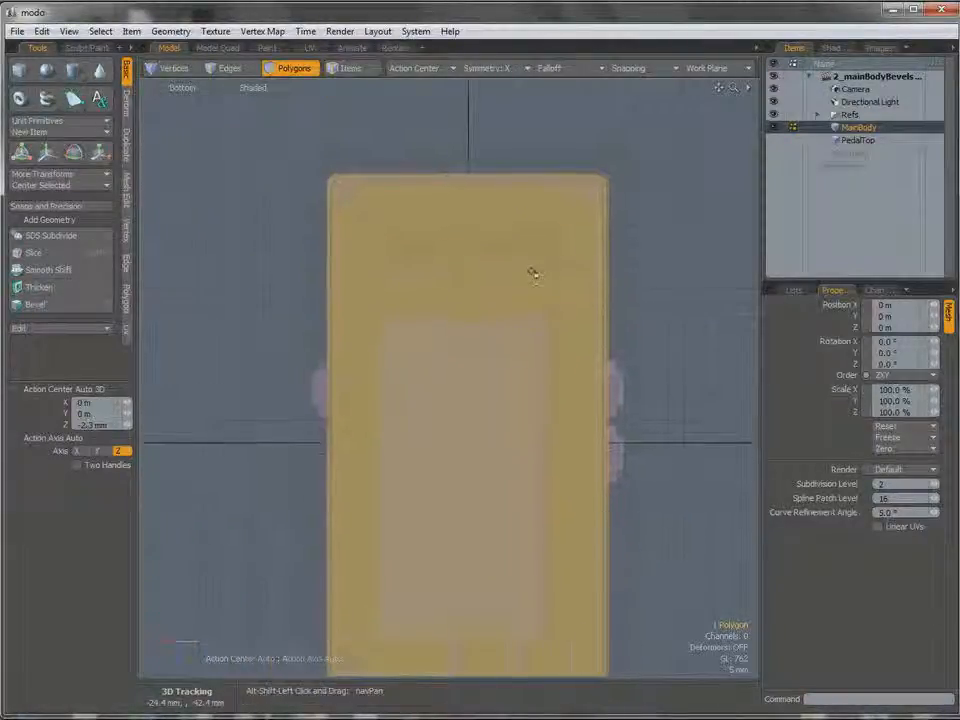
key("b")
left_click(470, 306)
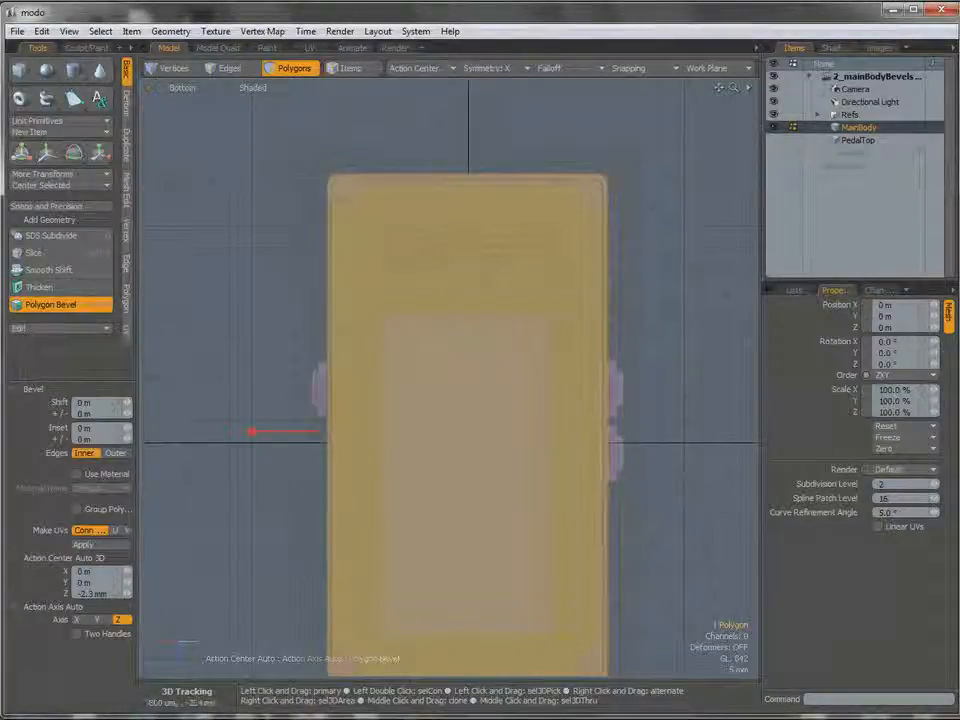
left_click_drag(251, 431, 254, 431)
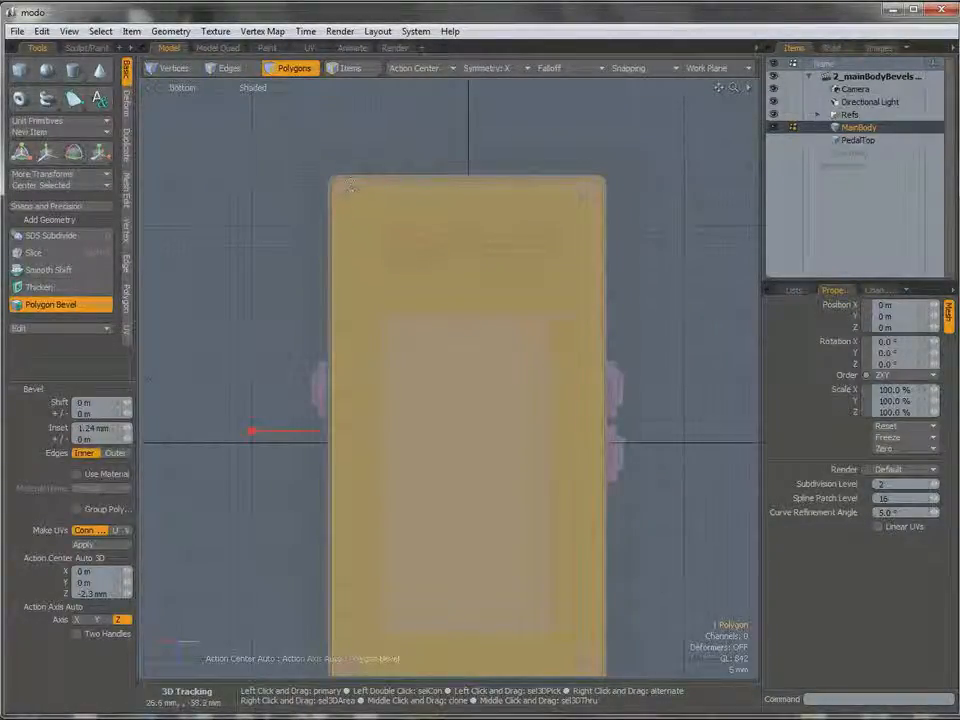
Return to the Perspective view, bevel the inset underside polygon again with a -1.6 mm shift, and deselect it.
key("ctrl+space")
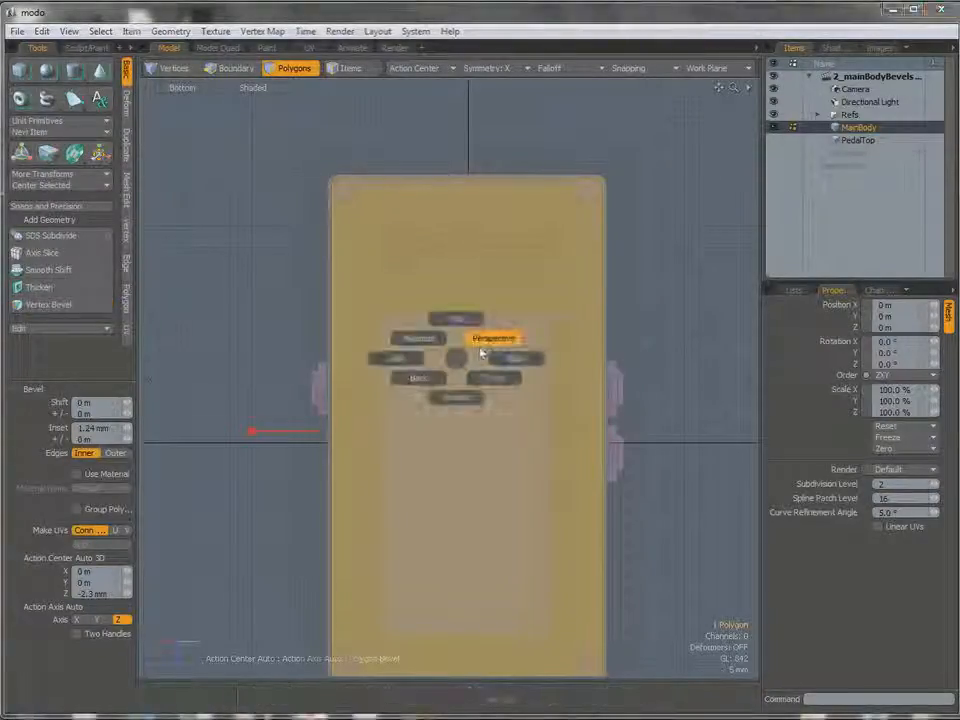
left_click(482, 352)
left_click_drag(504, 317, 503, 328, "alt")
scroll(476, 354, "up", 1)
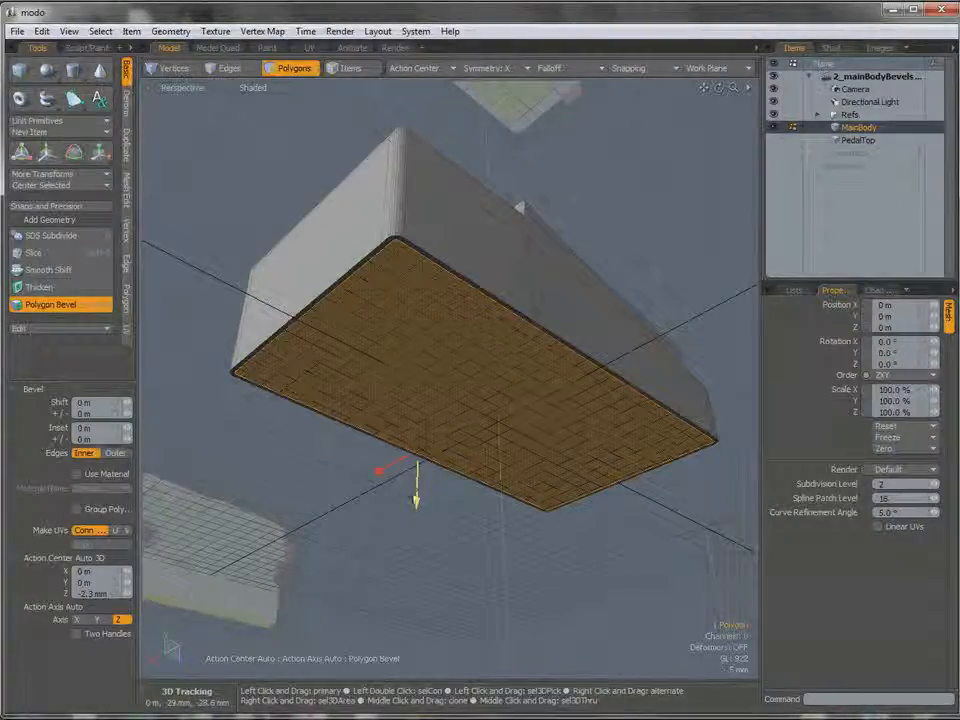
left_click_drag(418, 504, 418, 510)
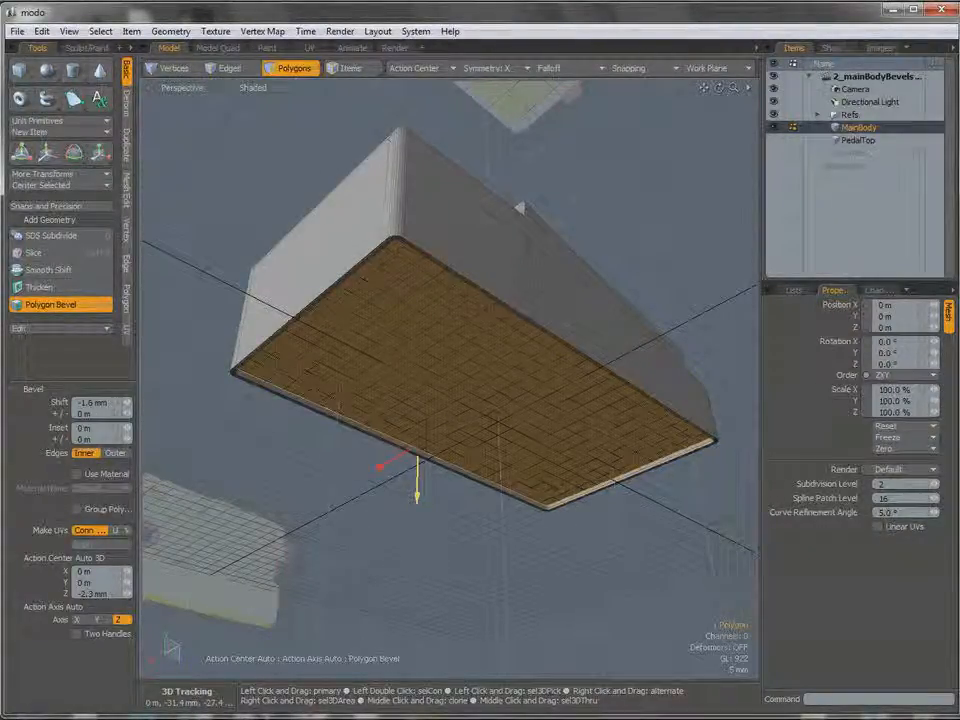
key("space")
left_click_drag(455, 543, 434, 518, "alt")
left_click(434, 518)
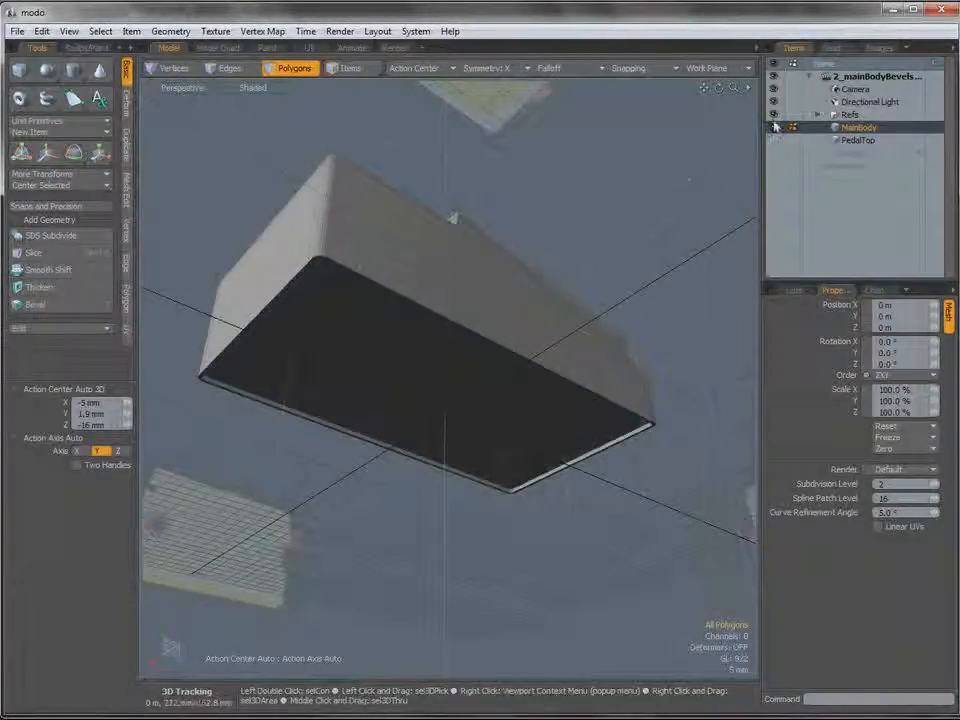
Add a new mesh item to the scene and rename it BottomPad.
left_click(858, 154)
left_click(866, 157)
right_click(860, 152)
left_click(860, 152)
type("Bottom")
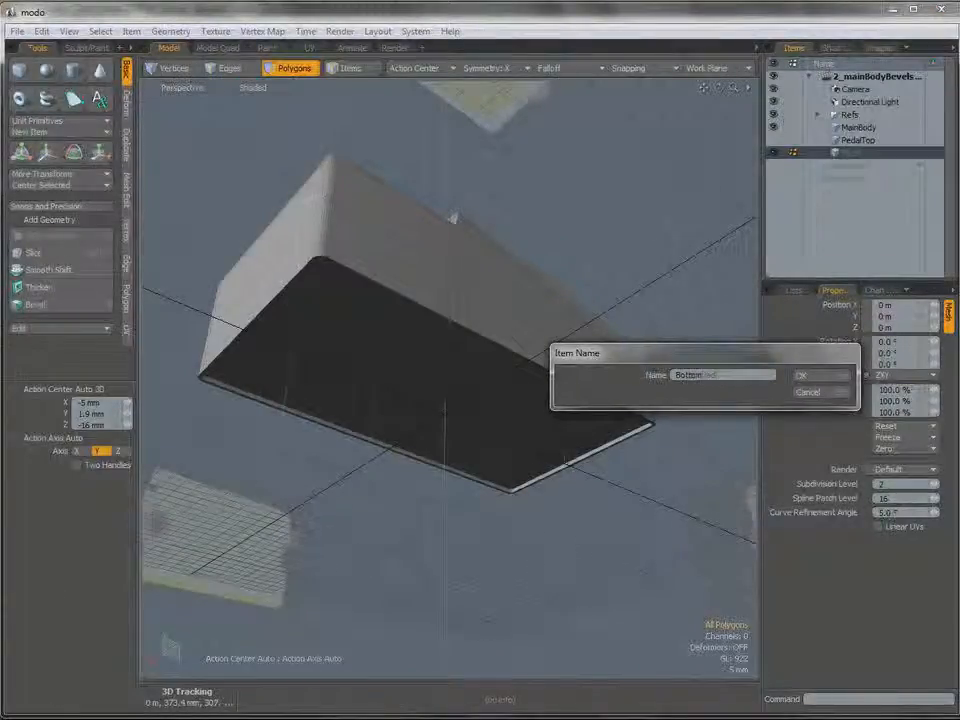
key("Return")
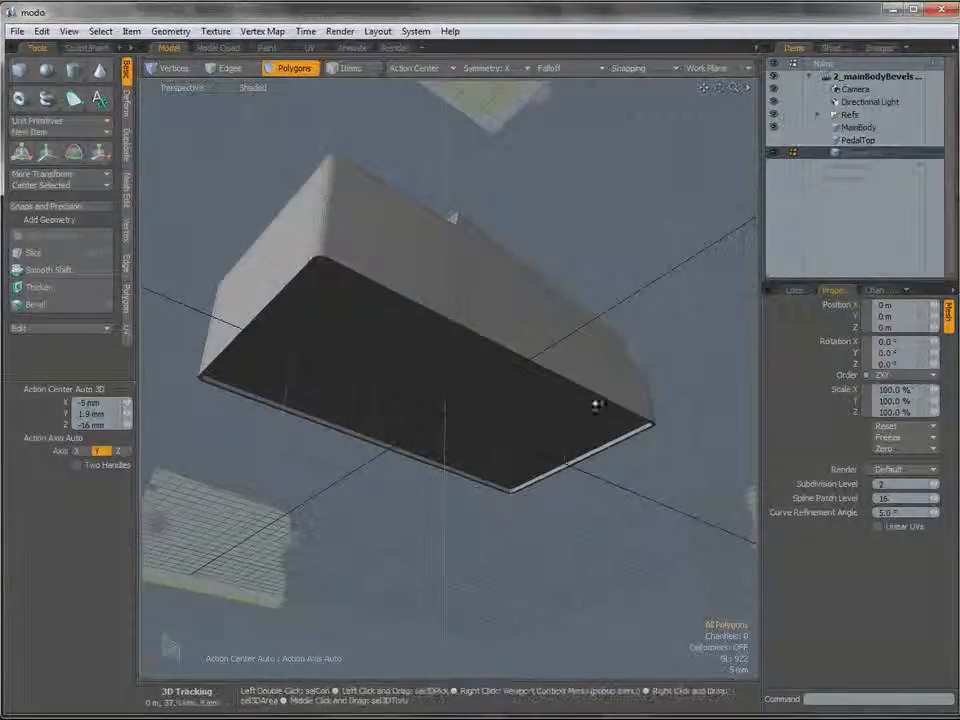
Draw a flat cube for BottomPad in the Bottom view, 50 mm by 114.6 mm and centered at X 0.
key("ctrl+space")
left_click(465, 379)
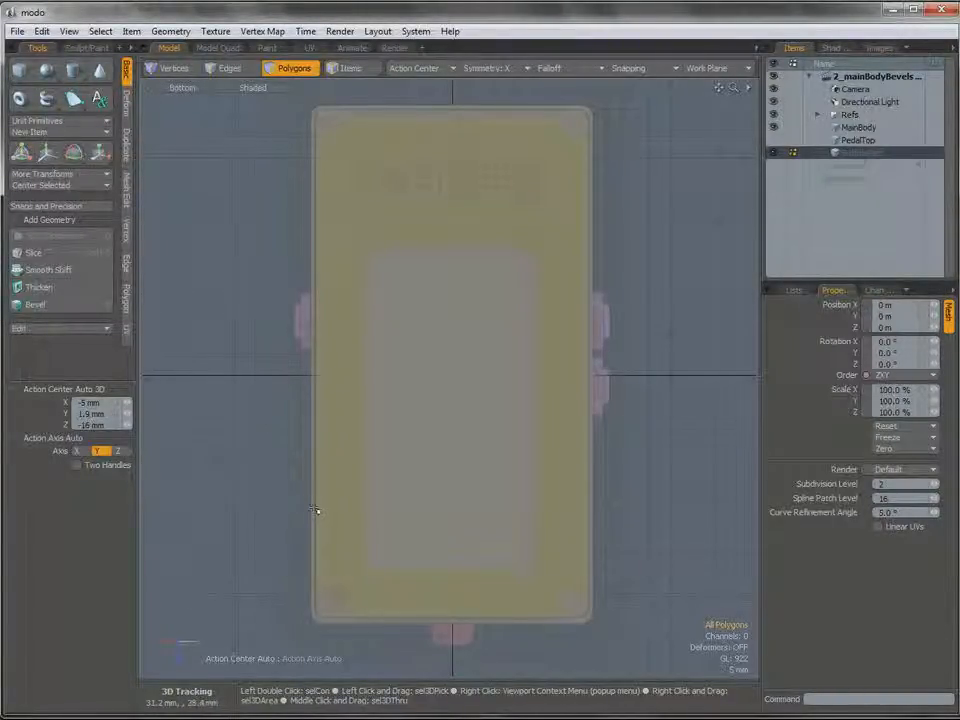
left_click(21, 68)
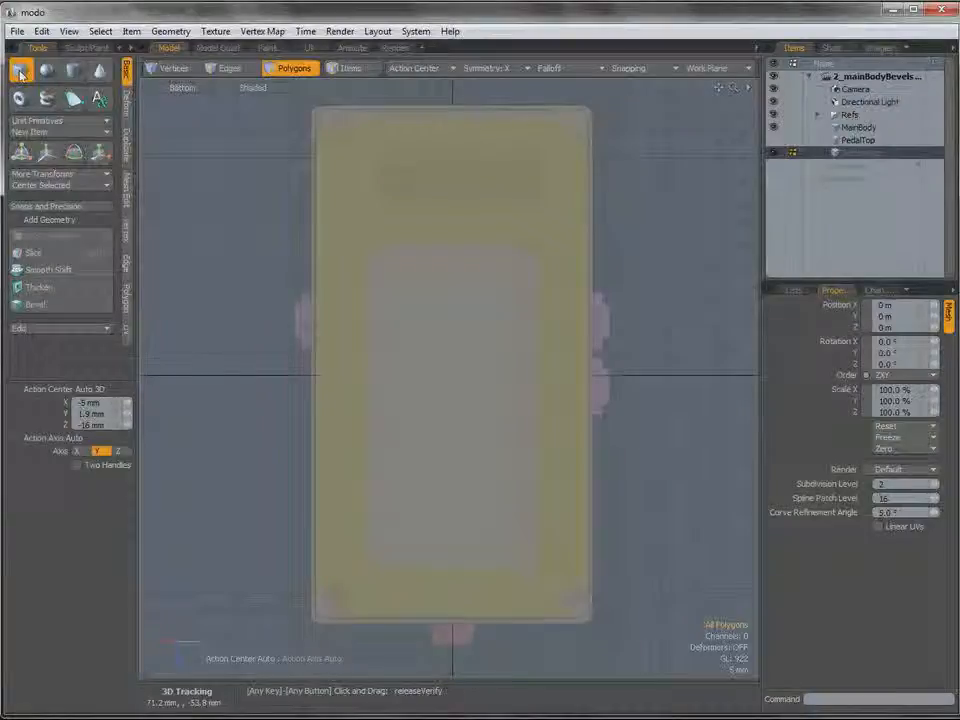
left_click_drag(340, 108, 339, 108)
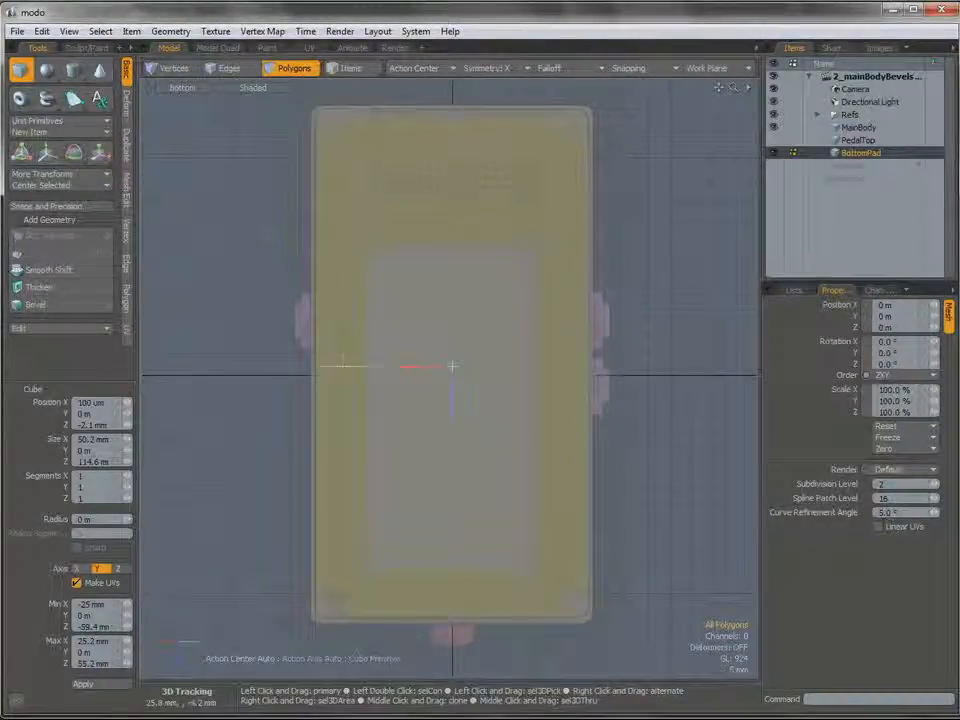
left_click_drag(342, 366, 343, 367)
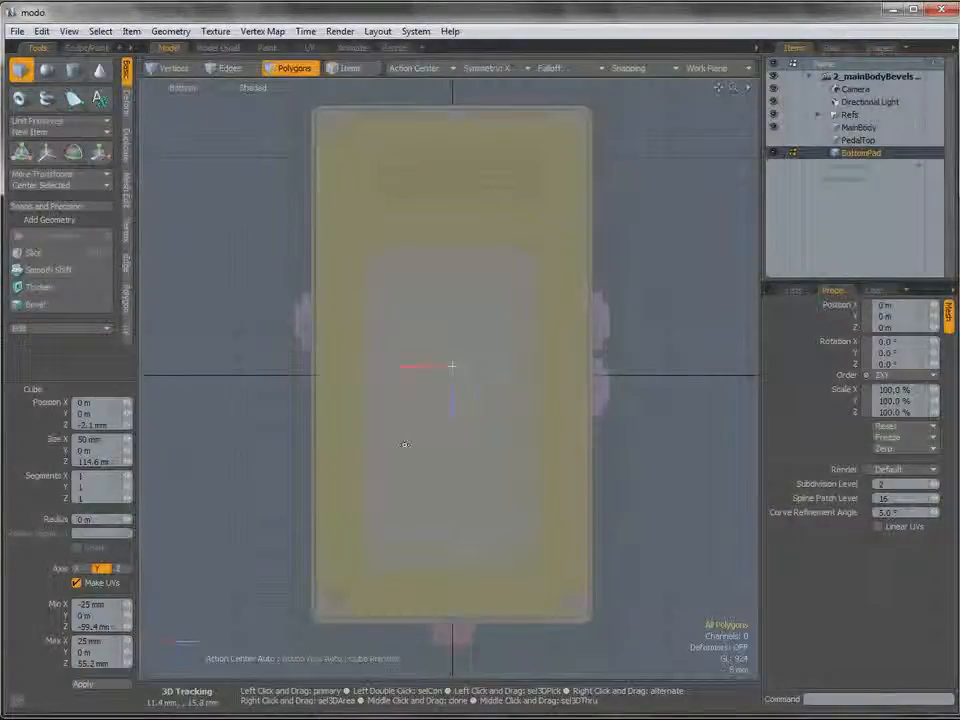
key("space")
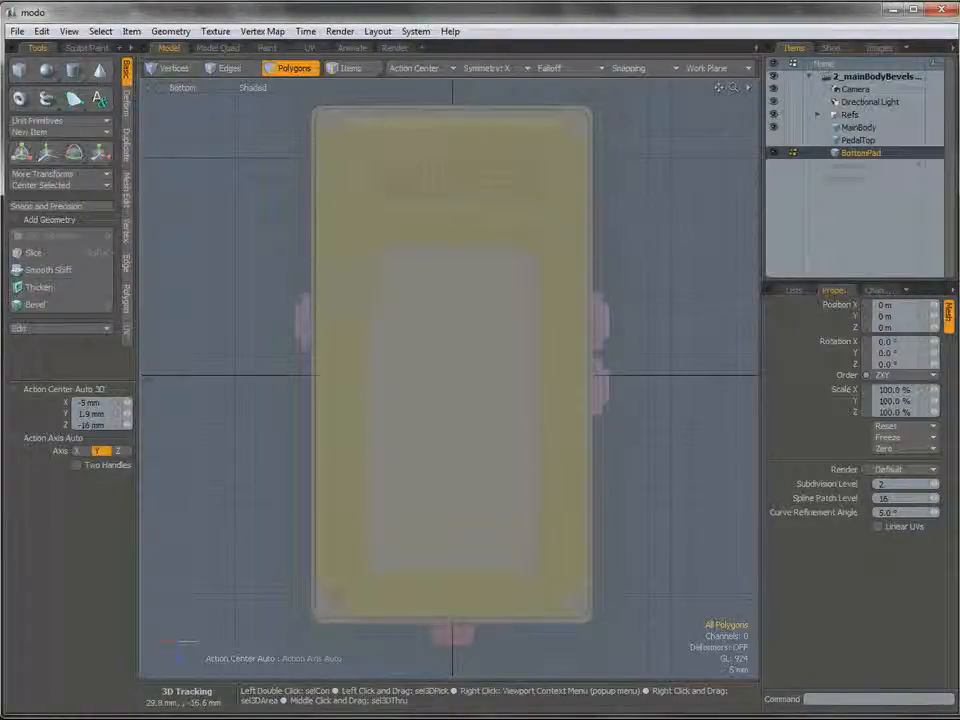
mouse_move(410, 192)
left_mouse_down("alt+shift")
mouse_move(412, 218)
mouse_move(408, 199)
left_mouse_up("alt+shift")
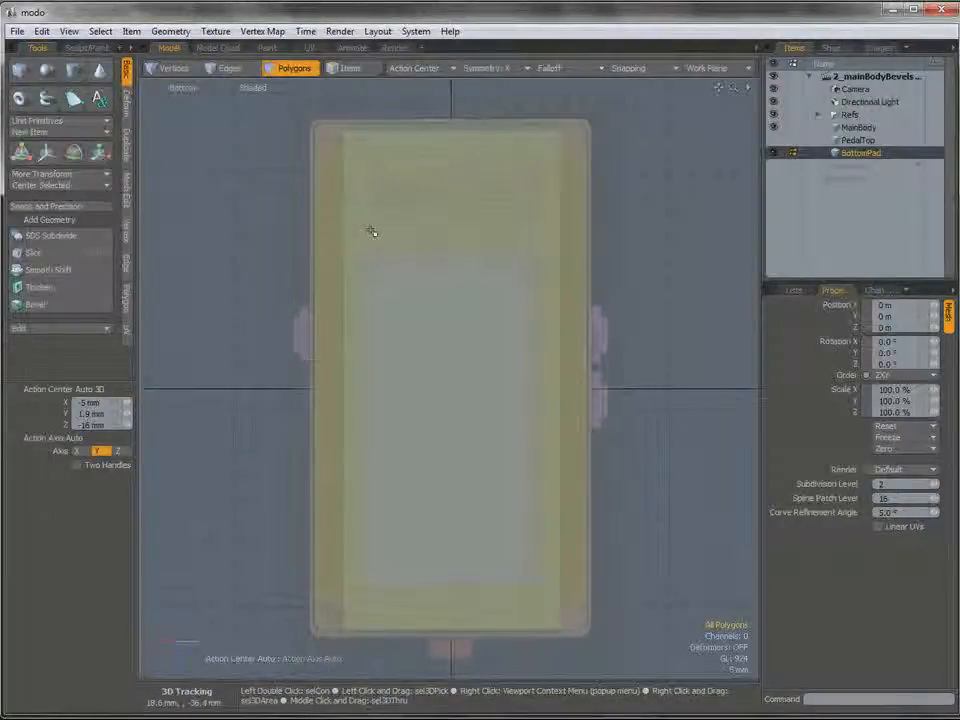
Slice BottomPad straight across its width near the upper end in the Bottom view, at Z -55.6 mm.
key("shift+c")
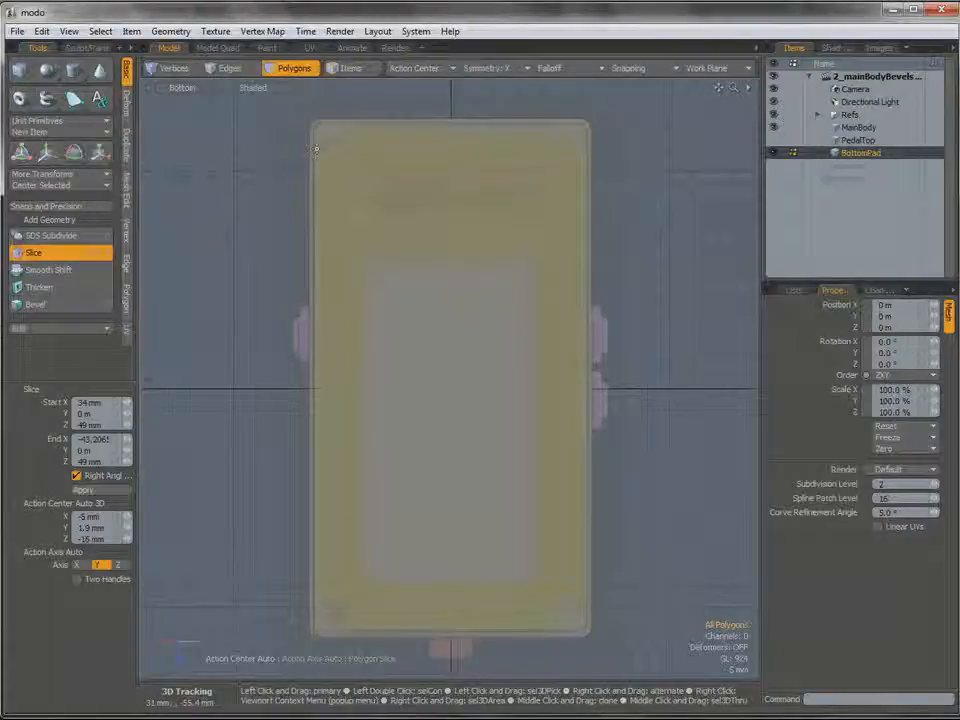
left_click_drag(315, 147, 459, 146)
left_click_drag(585, 147, 602, 146)
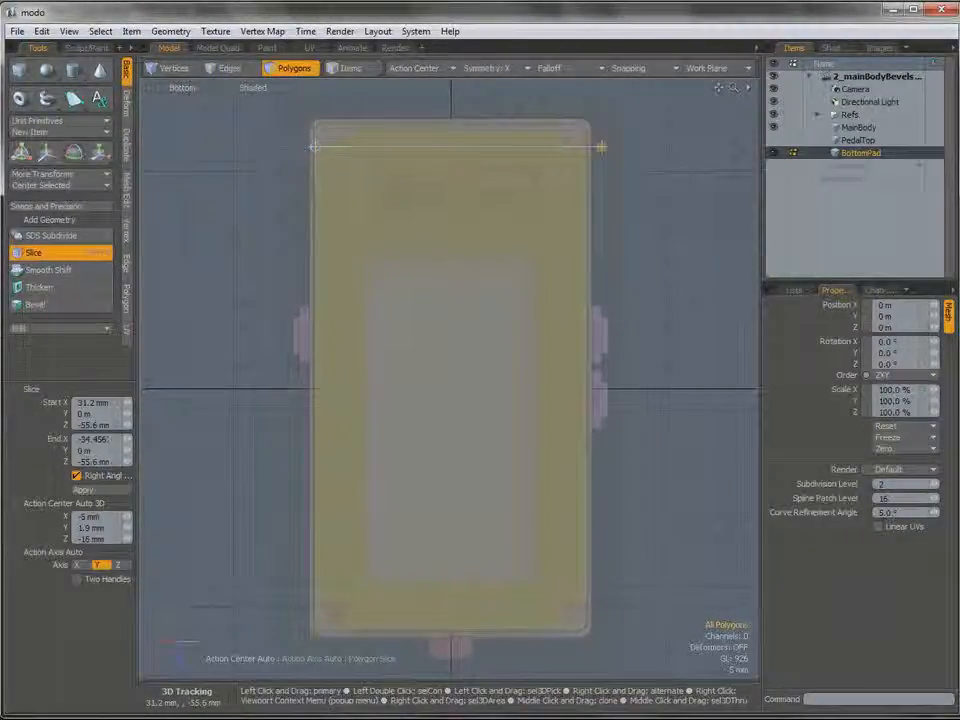
left_click_drag(544, 143, 614, 185, "ctrl+alt")
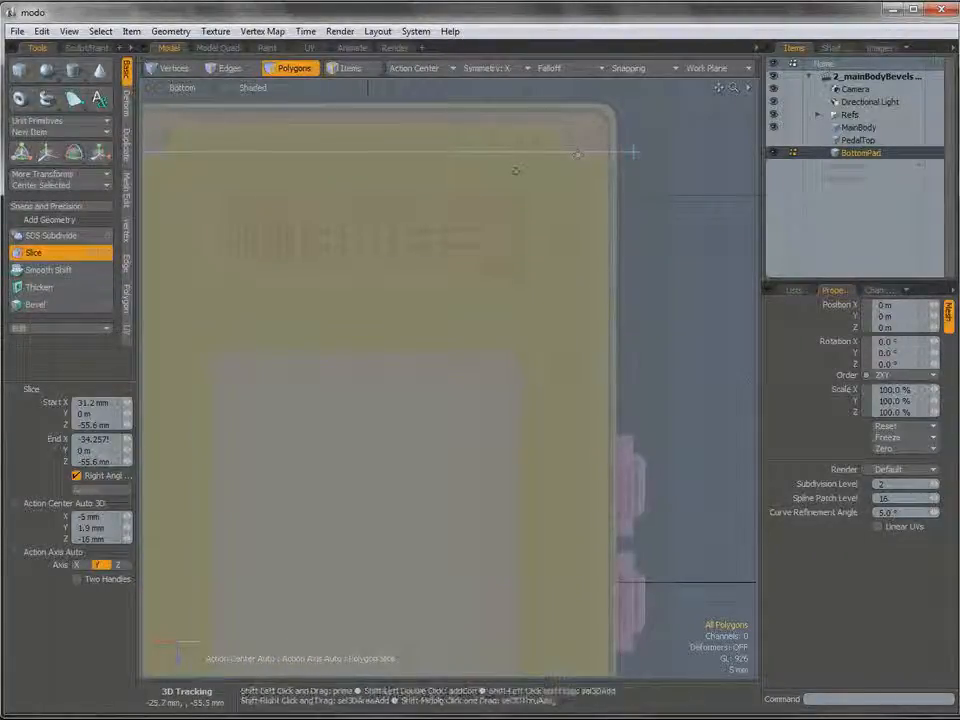
left_click_drag(514, 171, 570, 174, "alt+shift")
key("space")
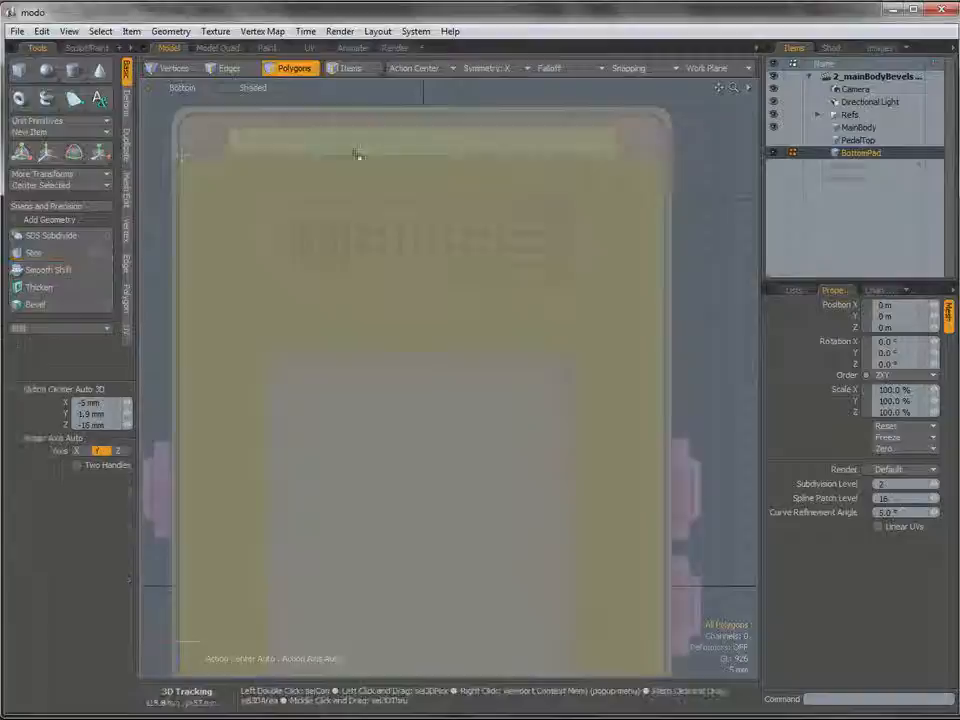
Slice BottomPad straight across its width near the lower end, at Z 48.6 mm.
key("2")
left_click(349, 157)
left_click_drag(369, 477, 380, 187, "alt+shift")
left_click_drag(698, 550, 680, 550, "ctrl+alt")
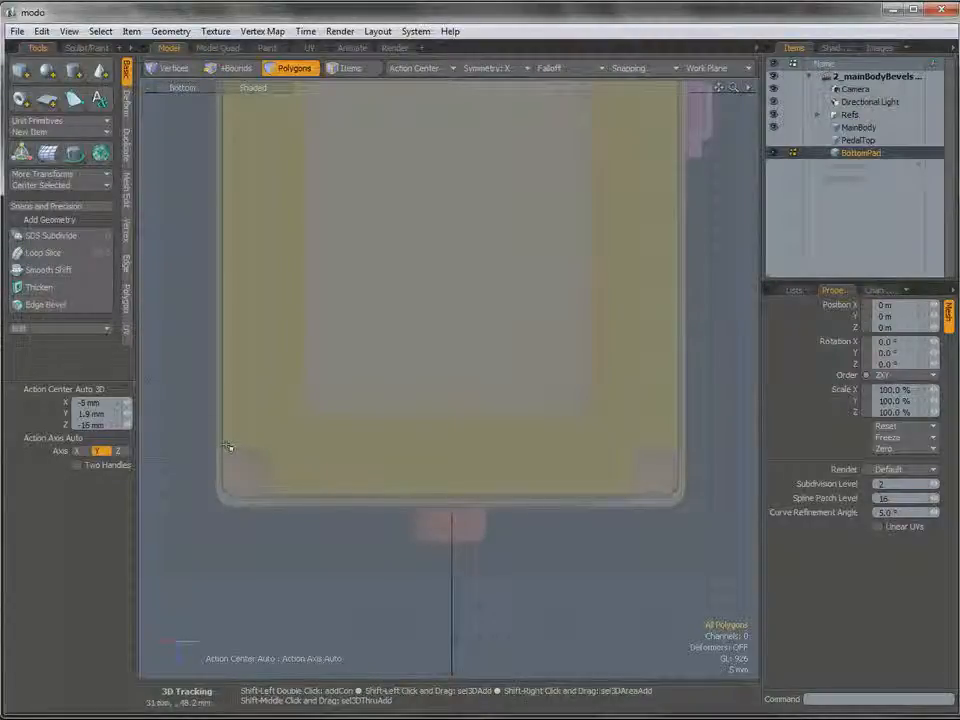
key("shift+c")
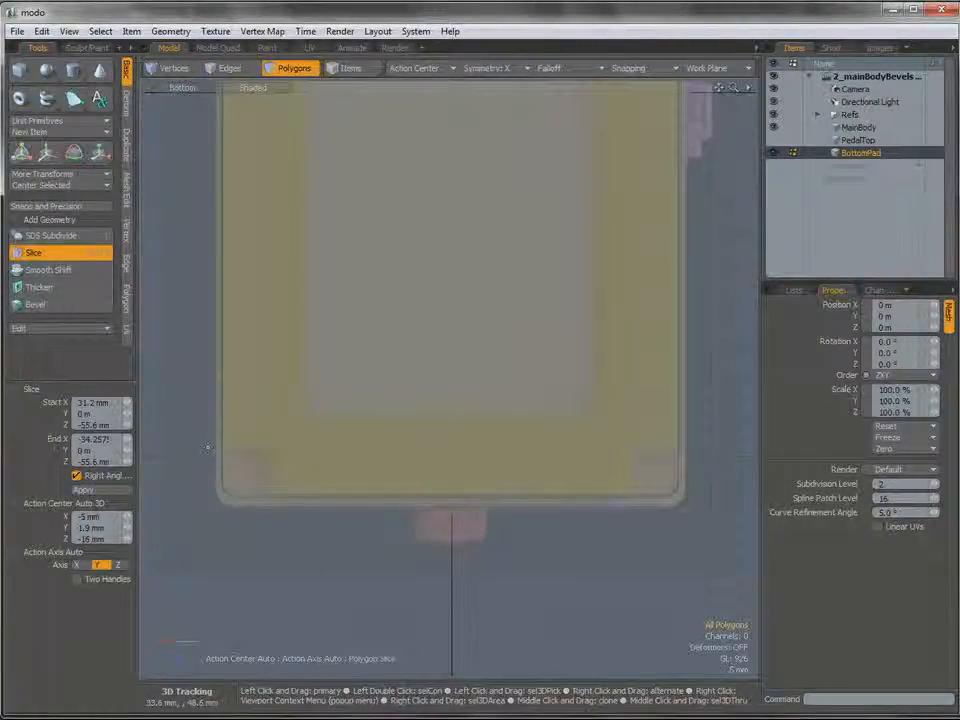
left_click_drag(209, 447, 711, 446)
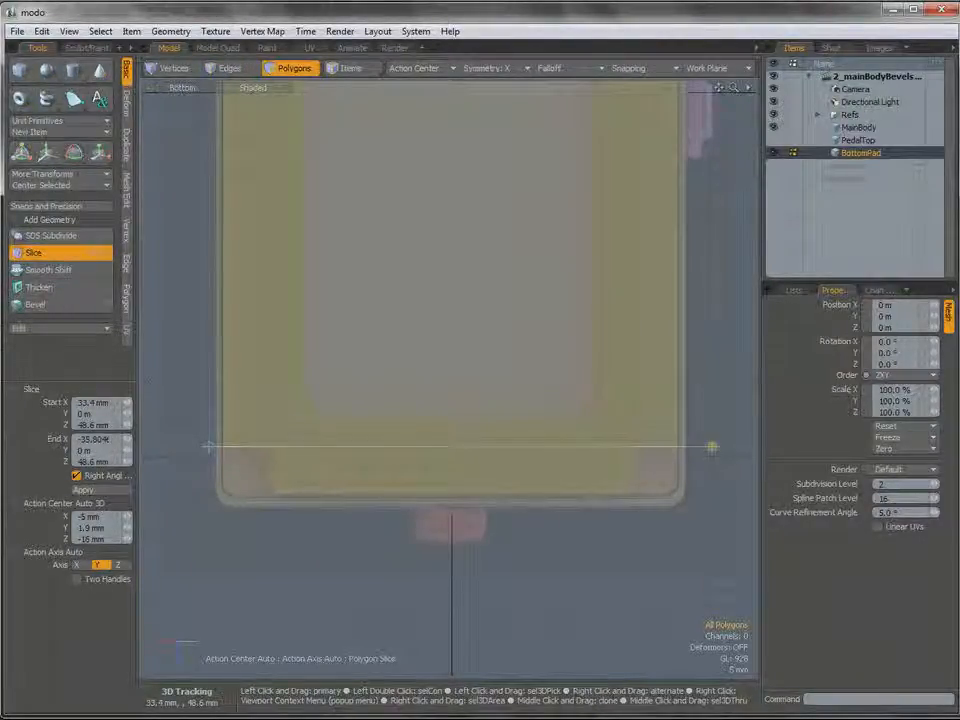
Select the two long side edges between the slices and extend them outward with an X offset of -5.8 mm.
key("2")
left_click(420, 446)
left_click_drag(420, 446, 424, 548, "ctrl+alt")
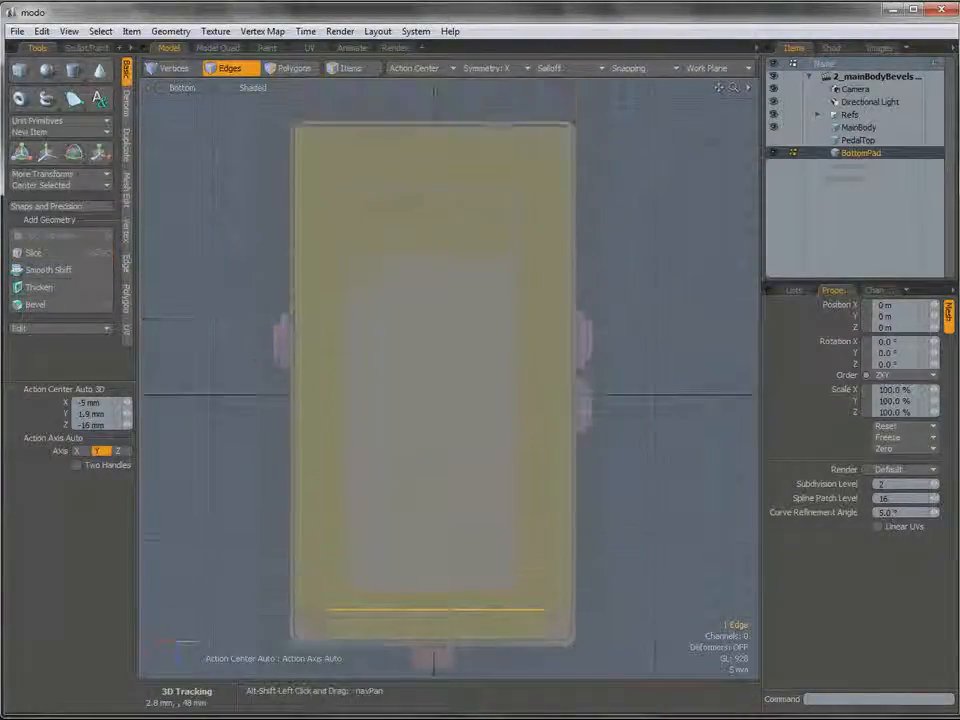
left_click(324, 382)
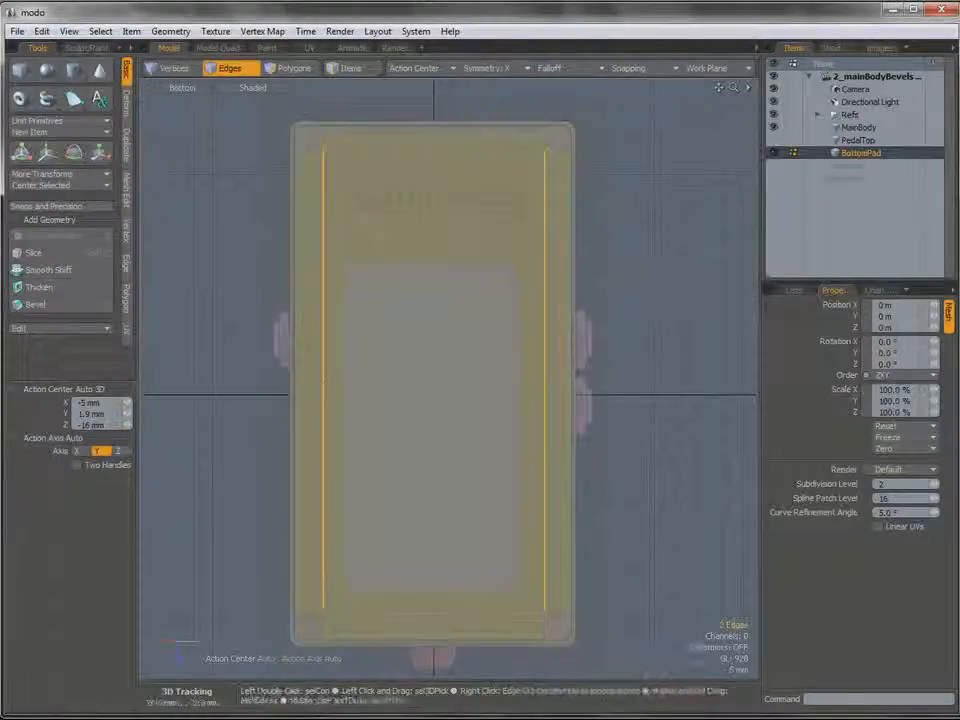
key("z")
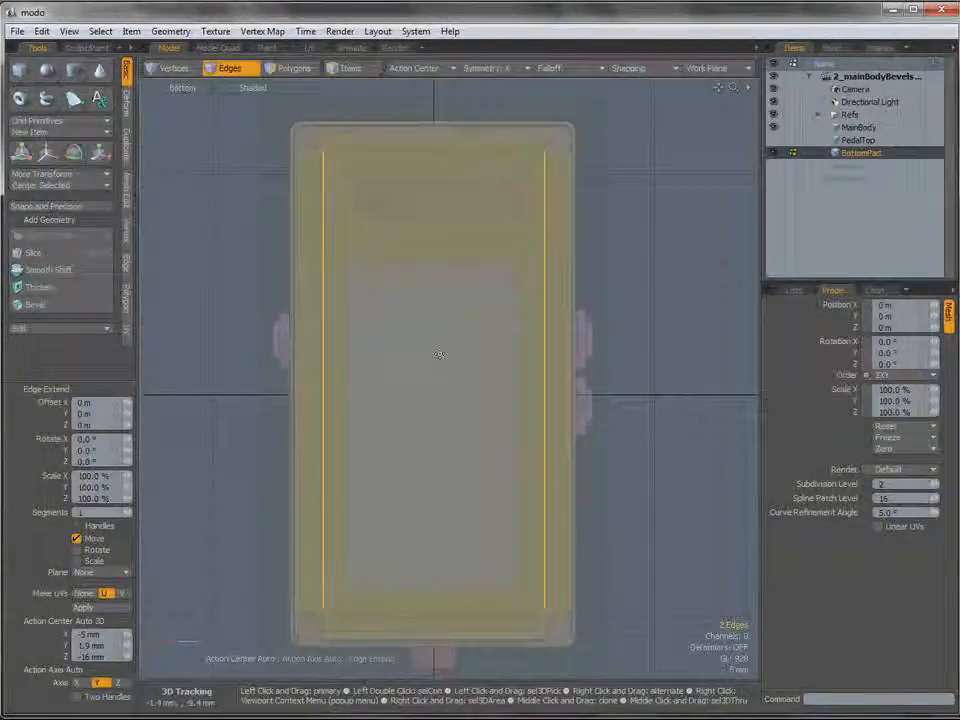
mouse_move(467, 381)
left_mouse_down()
mouse_move(456, 381)
mouse_move(492, 381)
mouse_move(482, 381)
left_mouse_up()
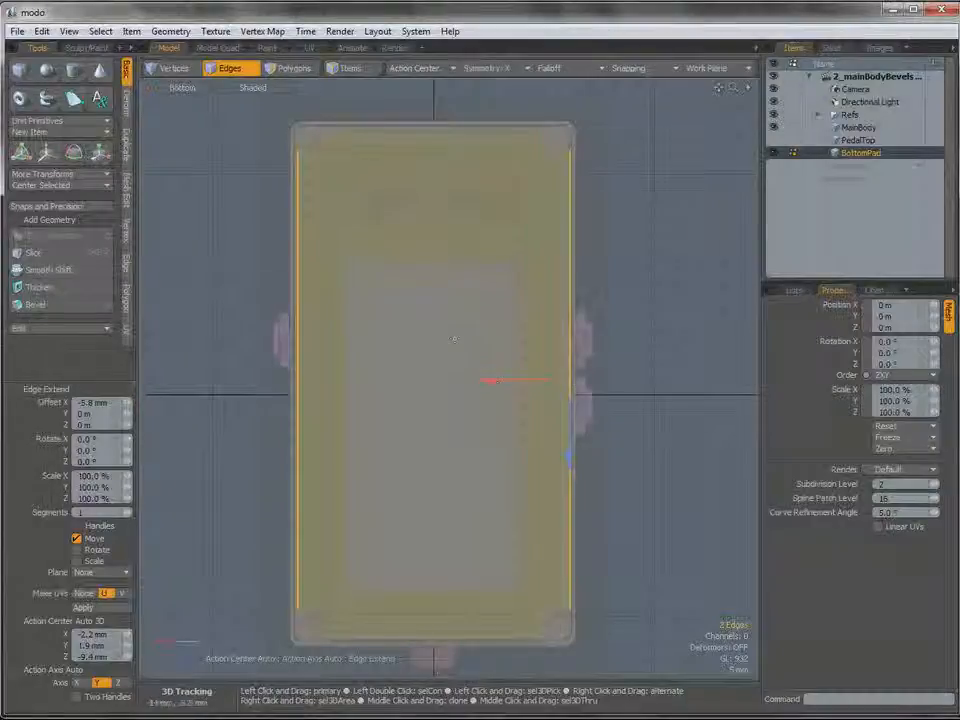
key("space")
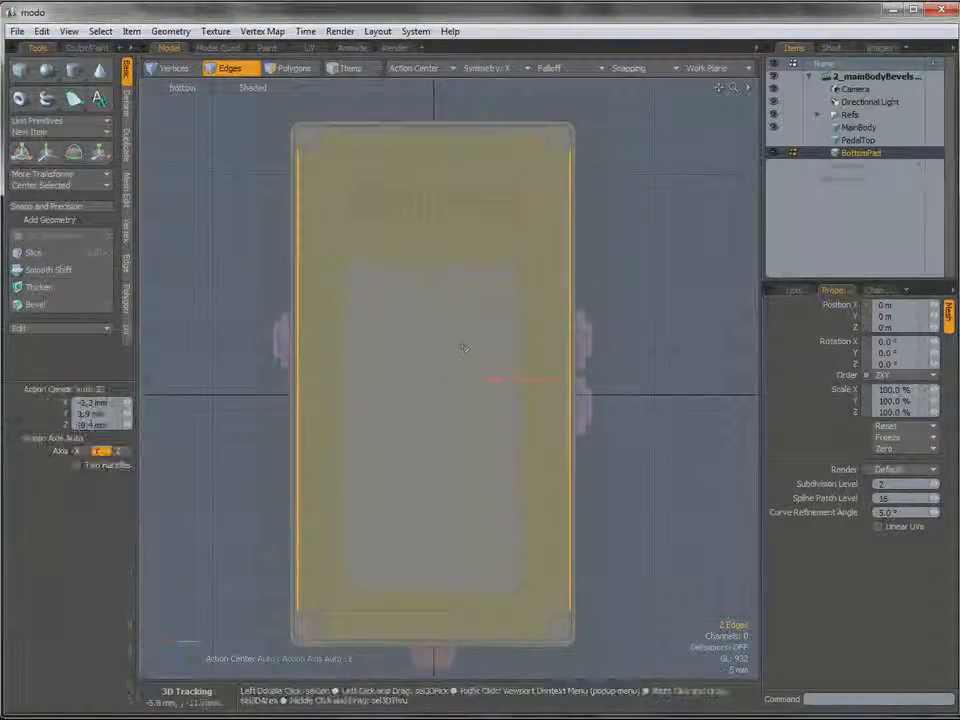
View the underside in Perspective and select all five connected BottomPad polygons.
key("ctrl+space")
mouse_move(480, 338)
left_mouse_down("alt")
mouse_move(476, 386)
mouse_move(506, 388)
mouse_move(485, 343)
left_mouse_up("alt")
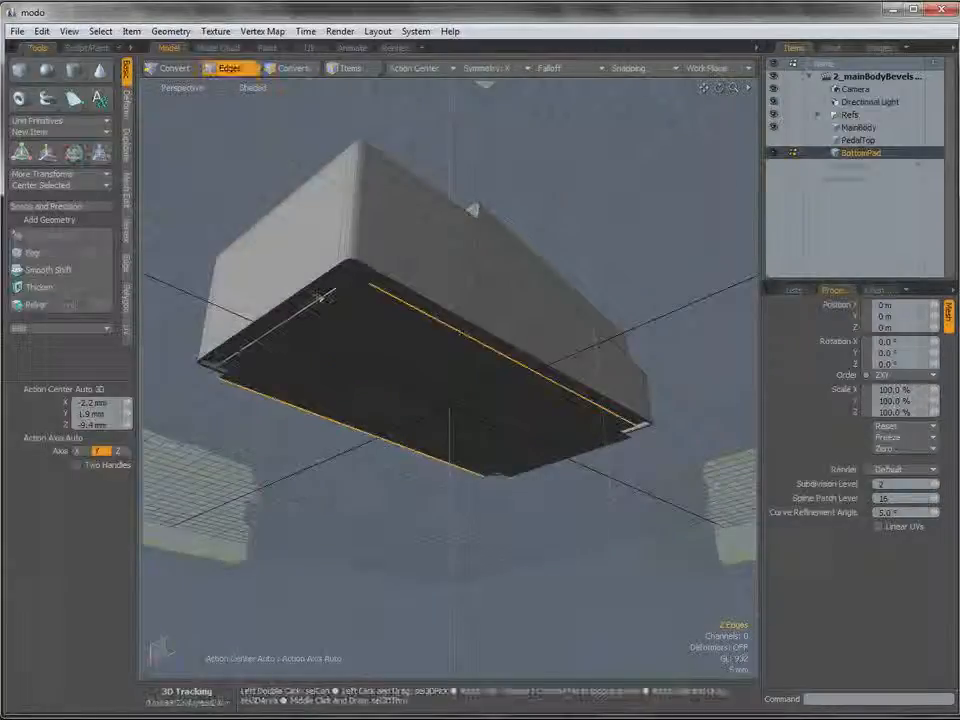
mouse_move(364, 349)
left_mouse_down("alt")
mouse_move(369, 290)
mouse_move(378, 328)
mouse_move(369, 339)
left_mouse_up("alt")
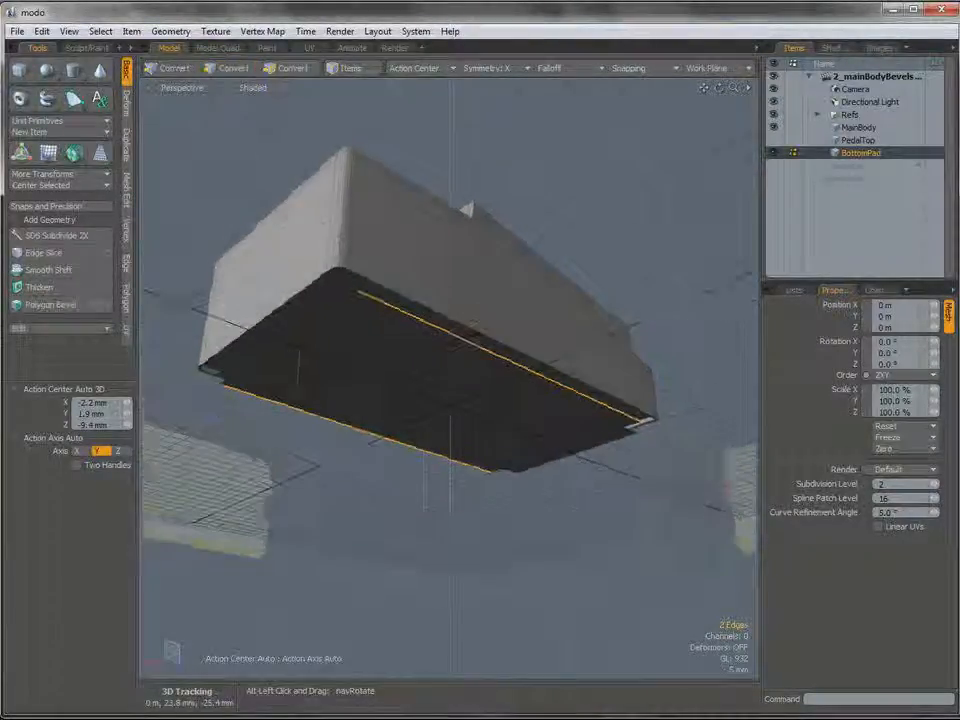
key("3")
double_click(368, 341)
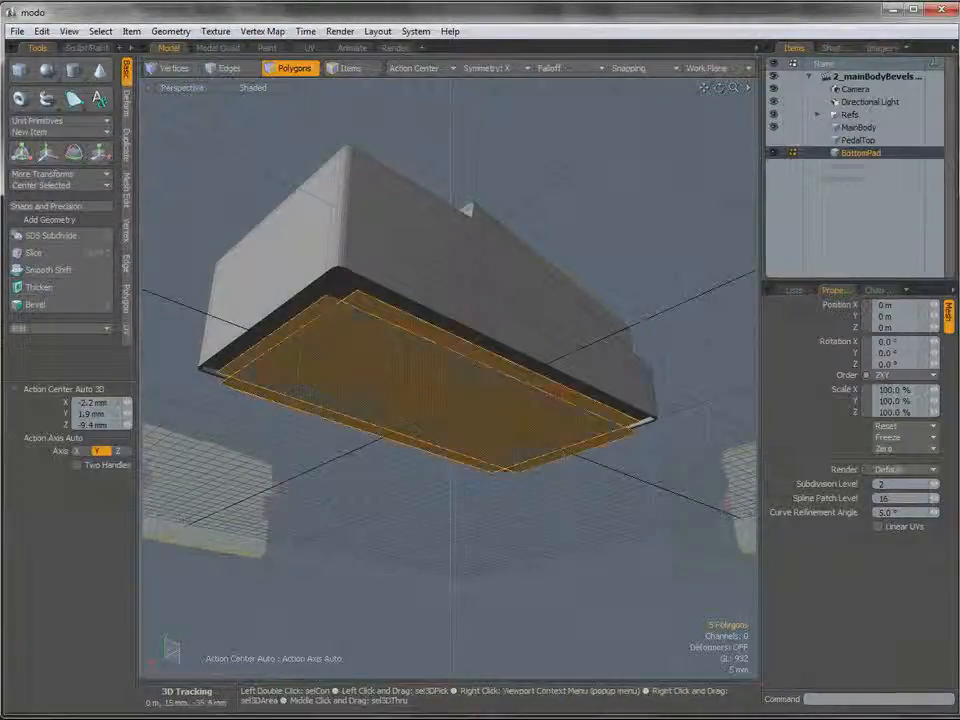
Extrude the selected pad polygons 4 mm in Y in the Left view and delete the upper cap polygons.
key("ctrl+space")
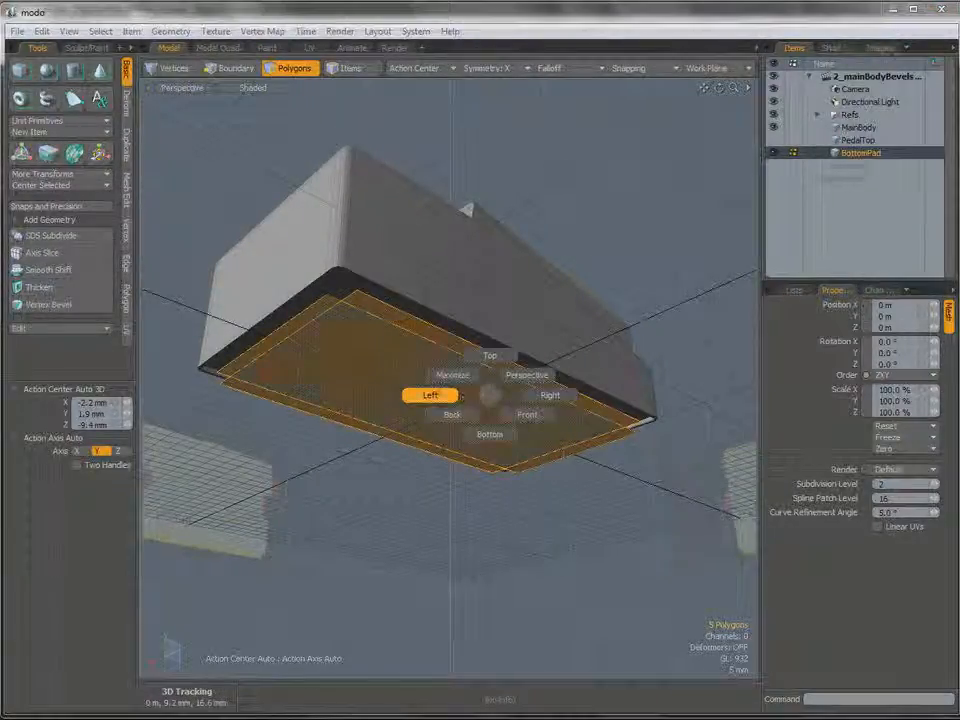
left_click(436, 394)
key("shift+x")
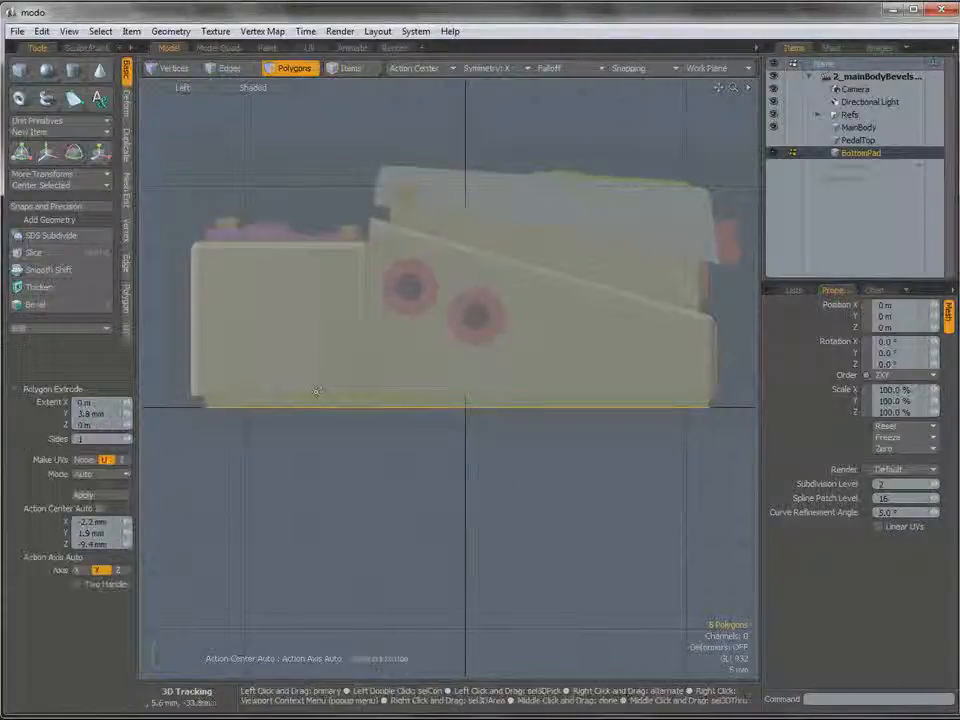
left_click(315, 396)
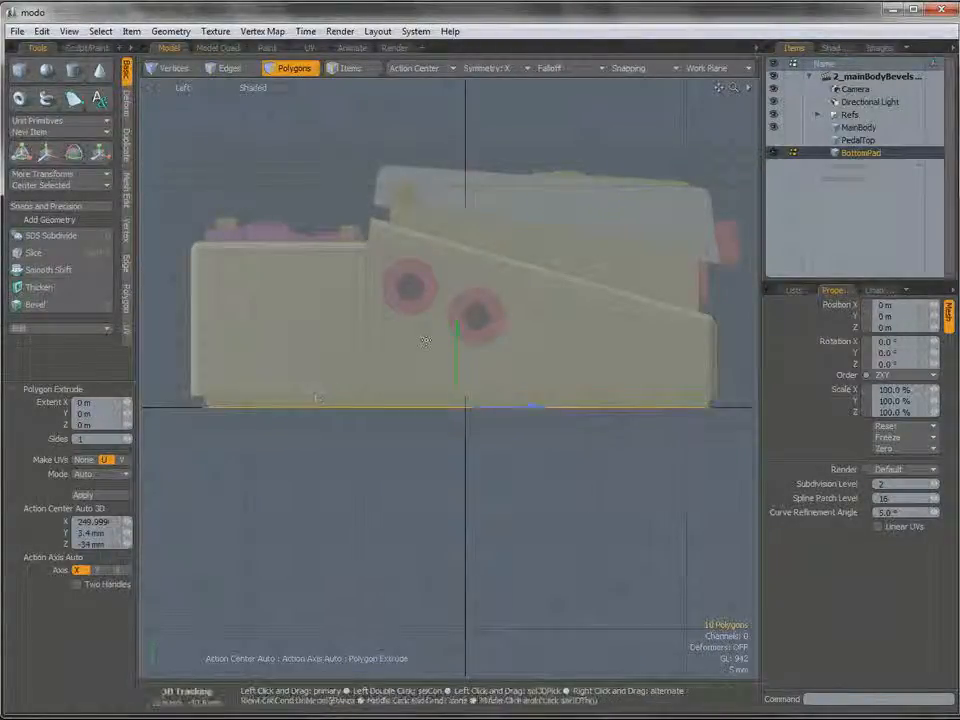
left_click_drag(458, 350, 456, 310)
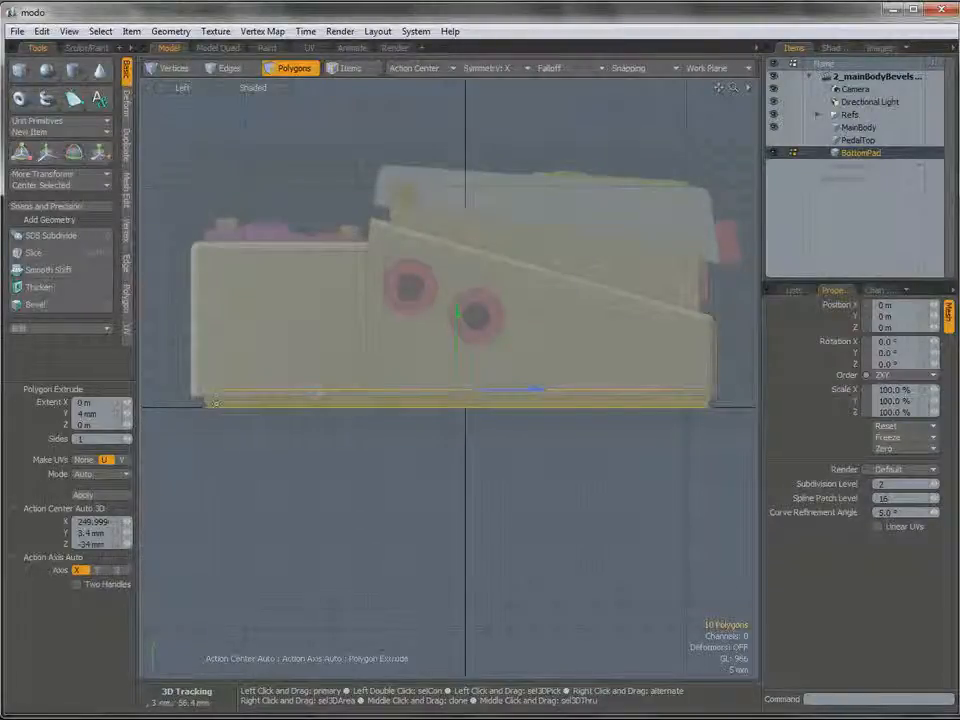
key("space")
right_click_drag(172, 390, 754, 398)
key("Delete")
Select the five bottom-face polygons along the full length of BottomPad in the Left view.
scroll(257, 390, "up", 5)
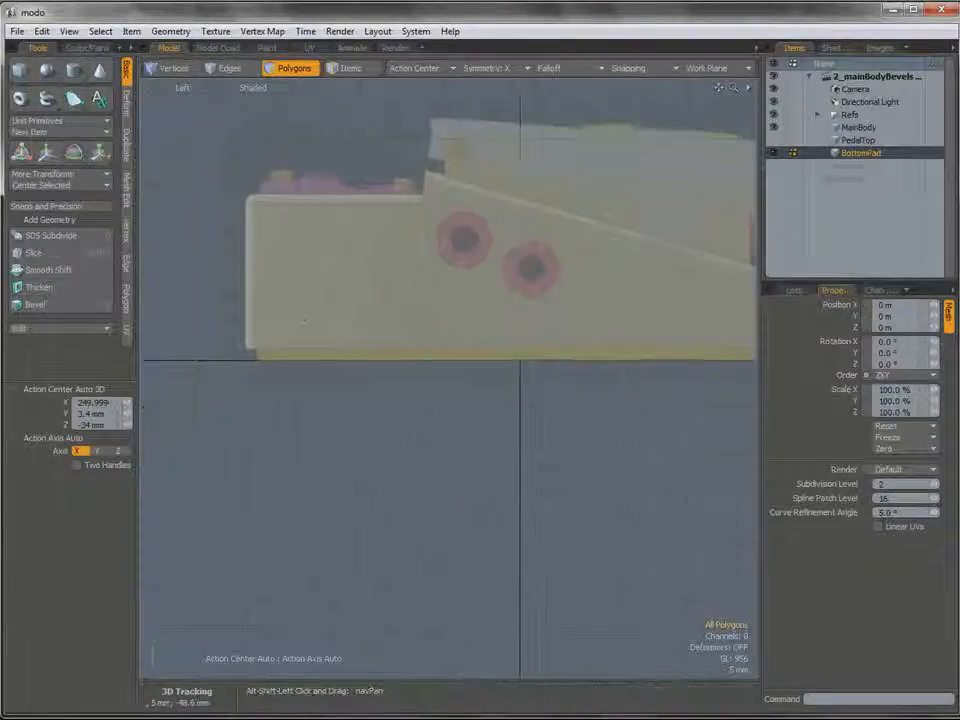
left_click(304, 369)
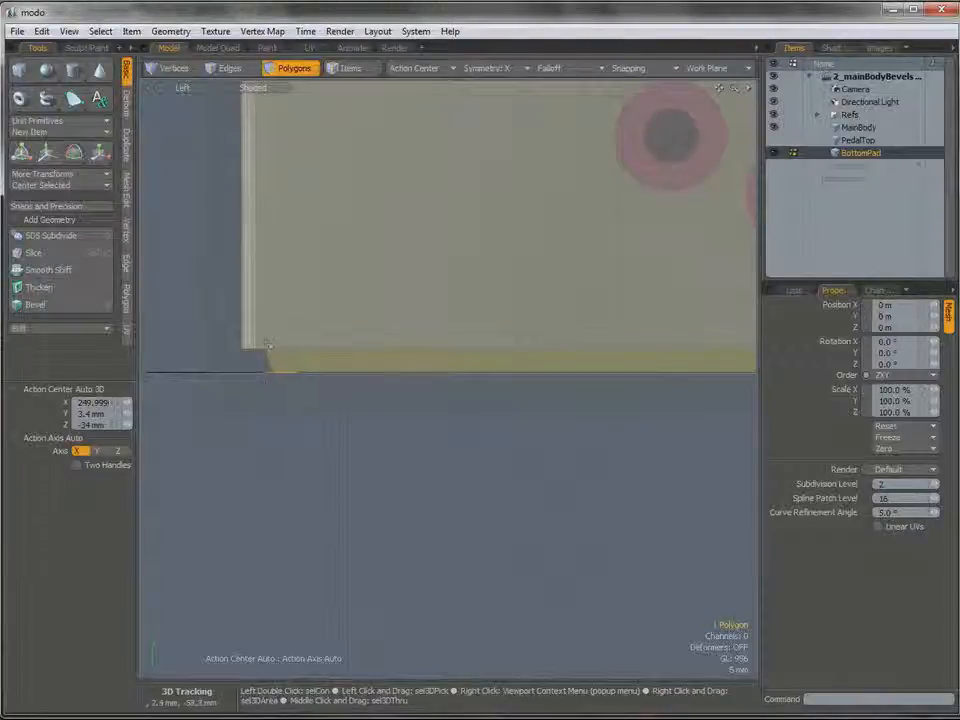
scroll(313, 371, "down", 3)
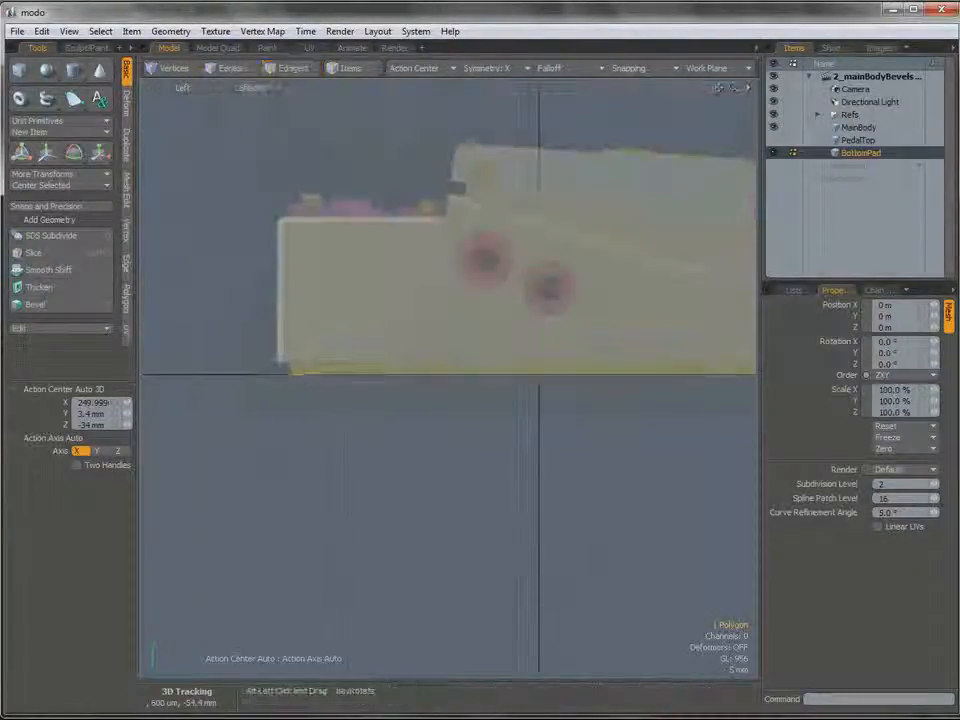
left_click_drag(313, 371, 196, 356, "alt+shift")
right_click_drag(168, 358, 657, 402)
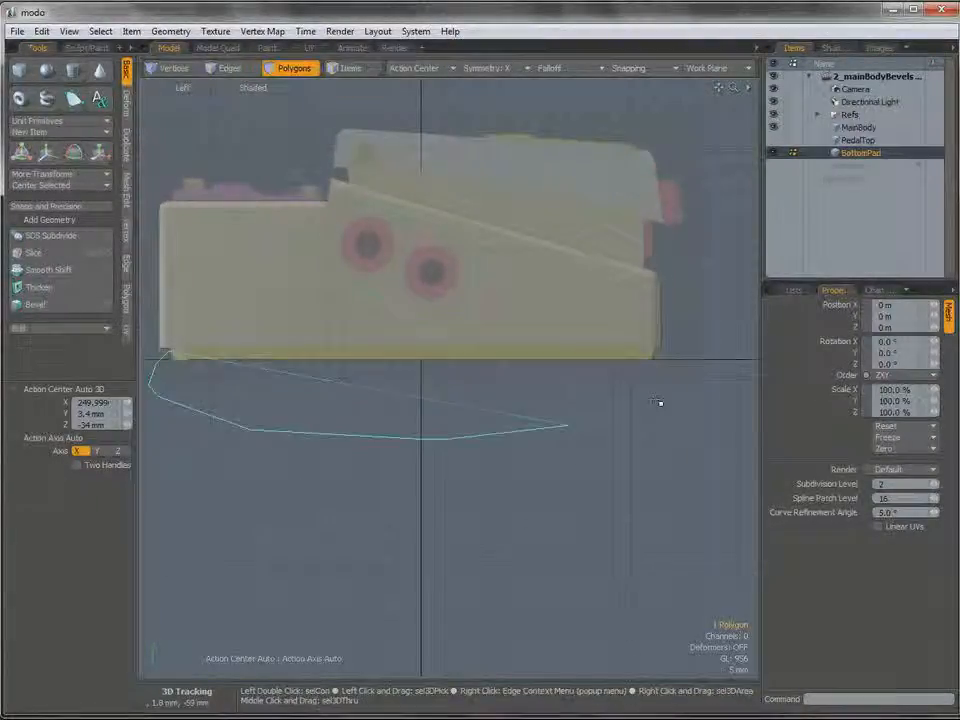
right_click_drag(670, 357, 672, 358)
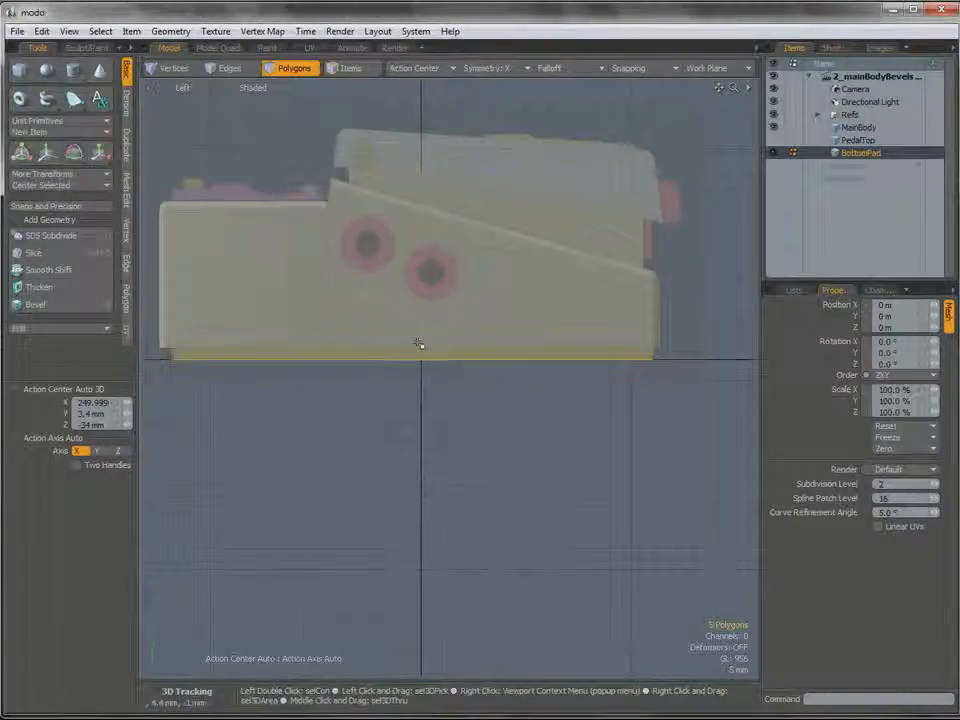
Turn symmetry off and scale the bottom polygons uniformly to 94% about the pad's X center in Perspective.
key("y")
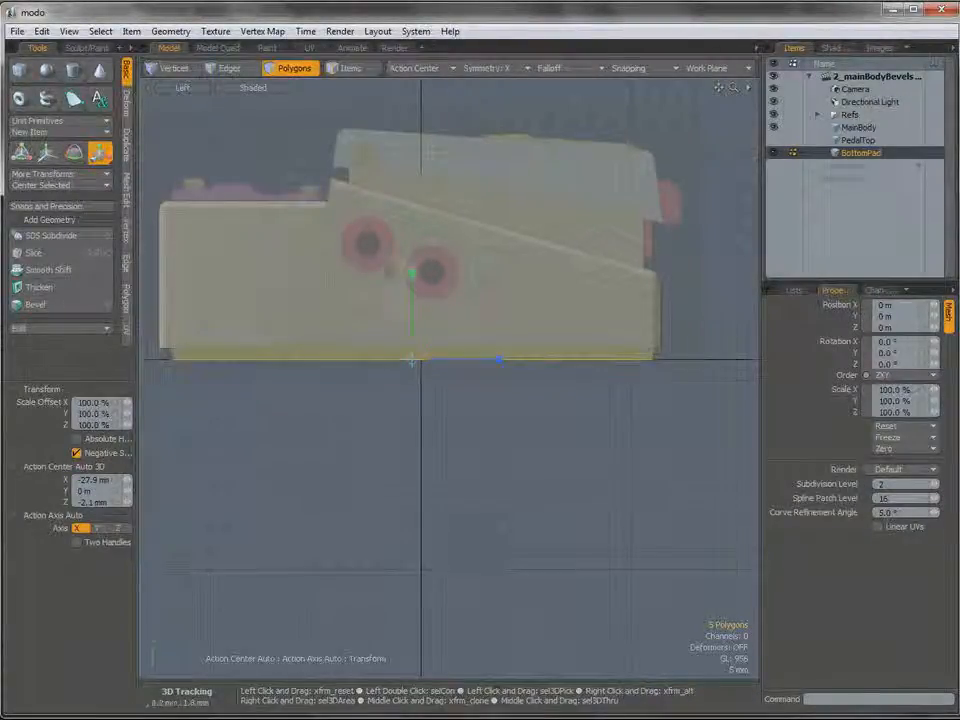
key("ctrl+space")
left_click(381, 341)
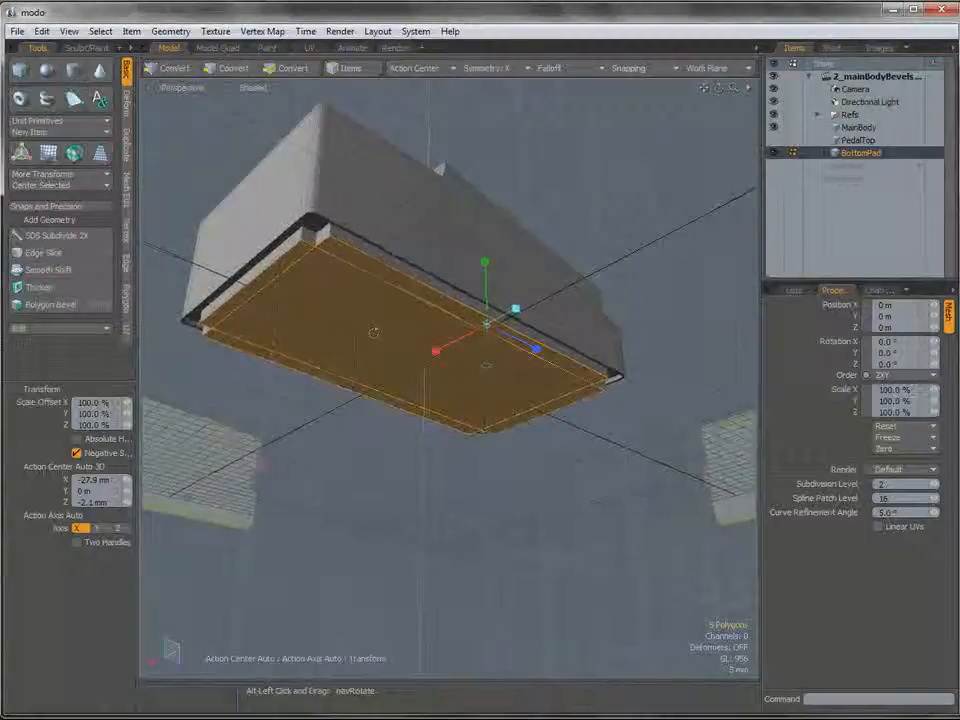
left_click_drag(376, 333, 511, 337, "alt")
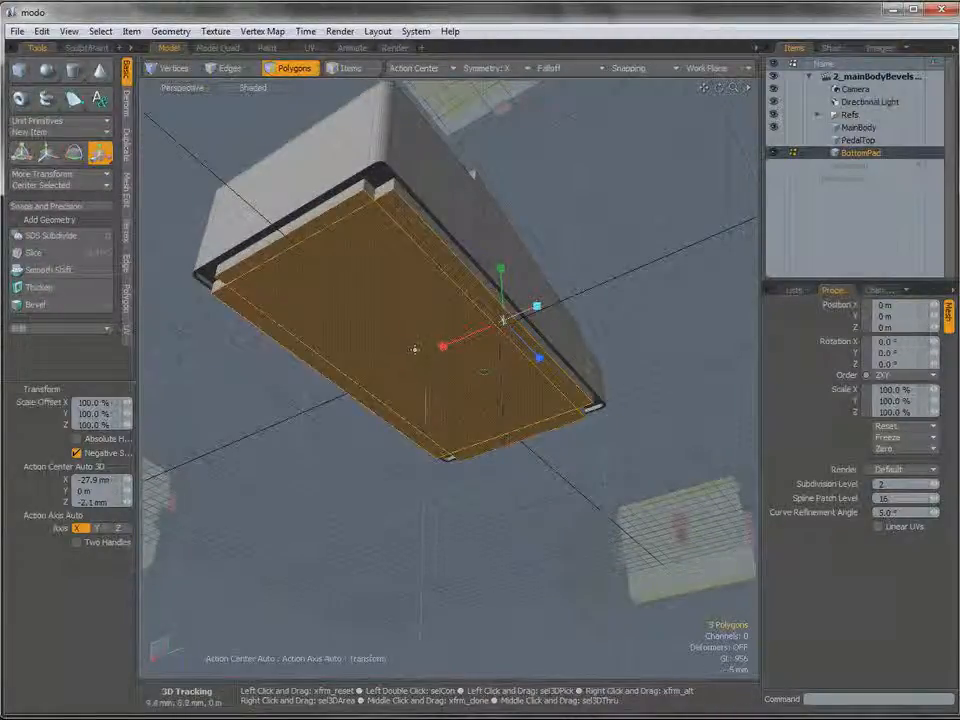
left_click(506, 69)
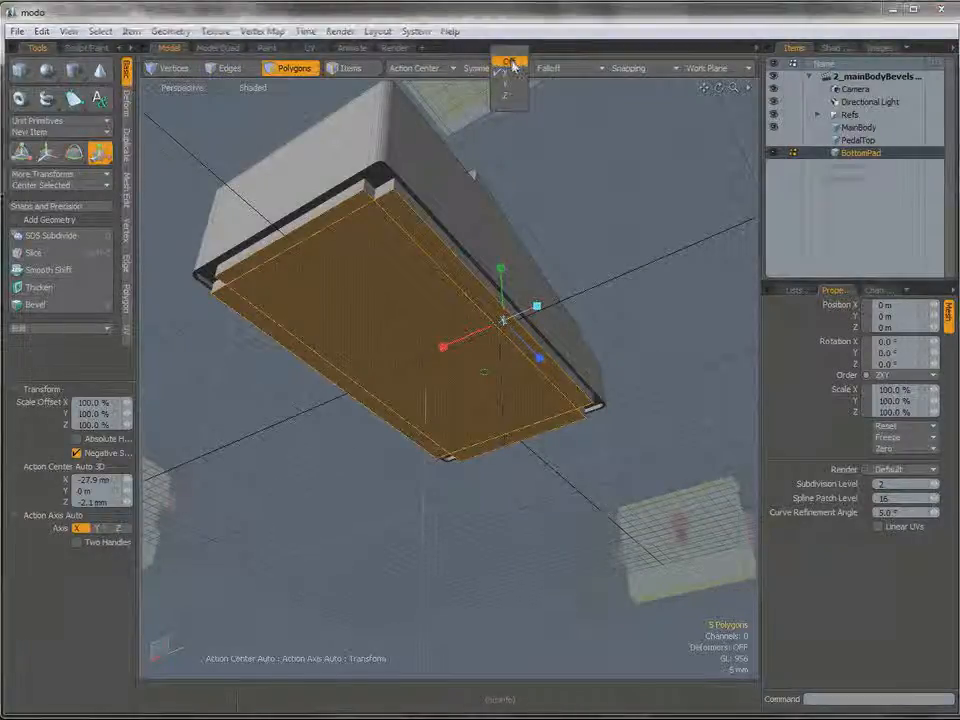
left_click(510, 63)
left_click(422, 355)
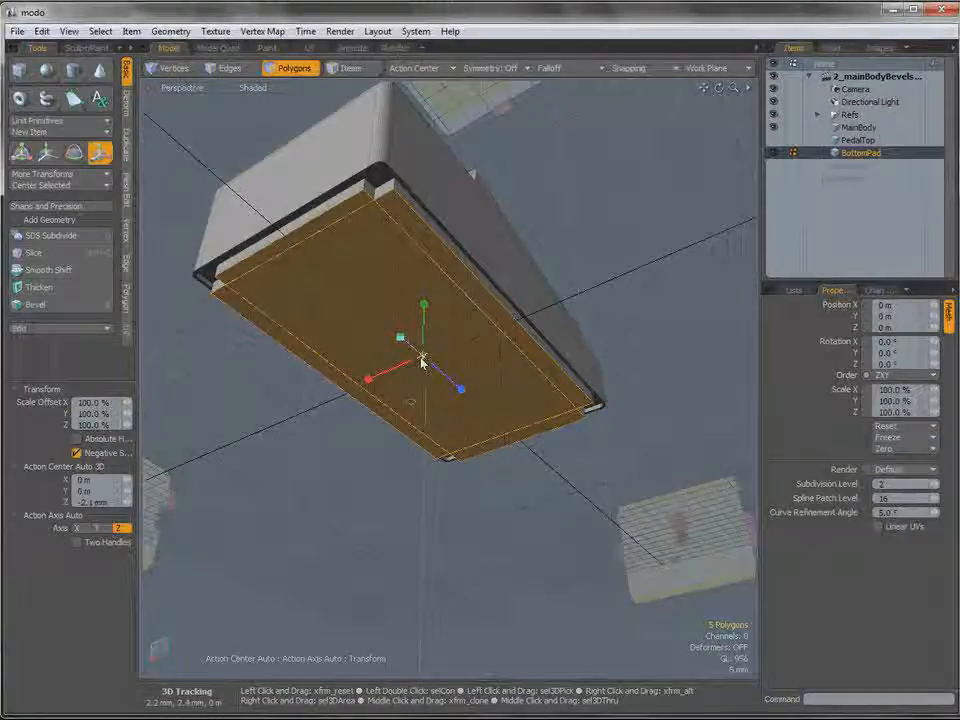
left_click_drag(422, 355, 422, 355)
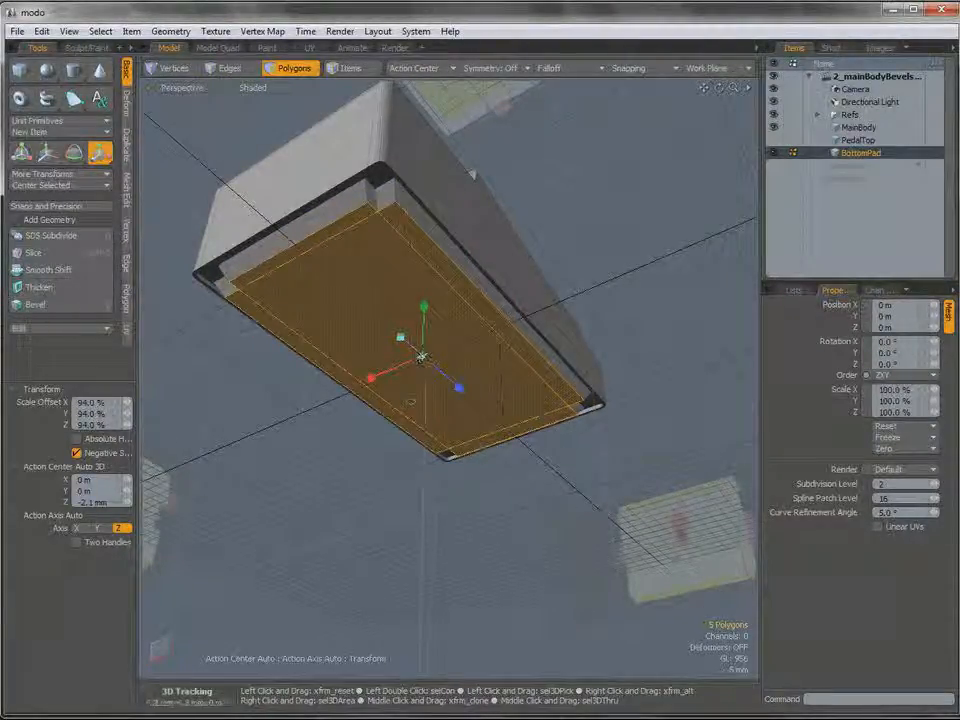
Adjust the uniform scale of the bottom polygons to 97% against the side reference in the Left view.
key("ctrl+space")
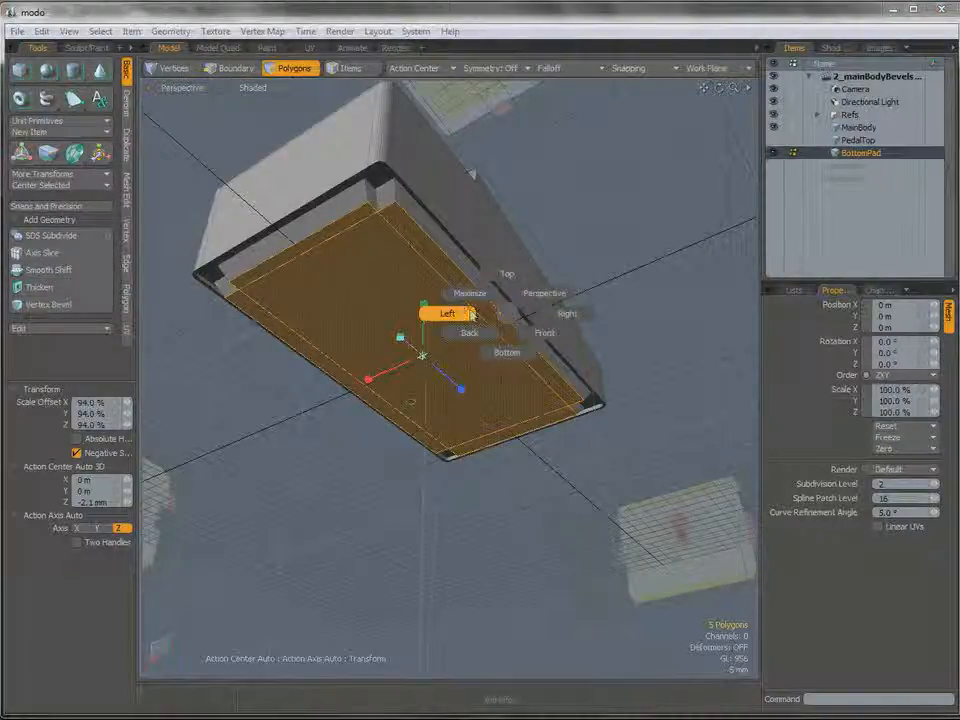
left_click(446, 313)
left_click_drag(475, 286, 546, 277, "alt+shift")
left_click_drag(546, 277, 573, 272, "ctrl+alt")
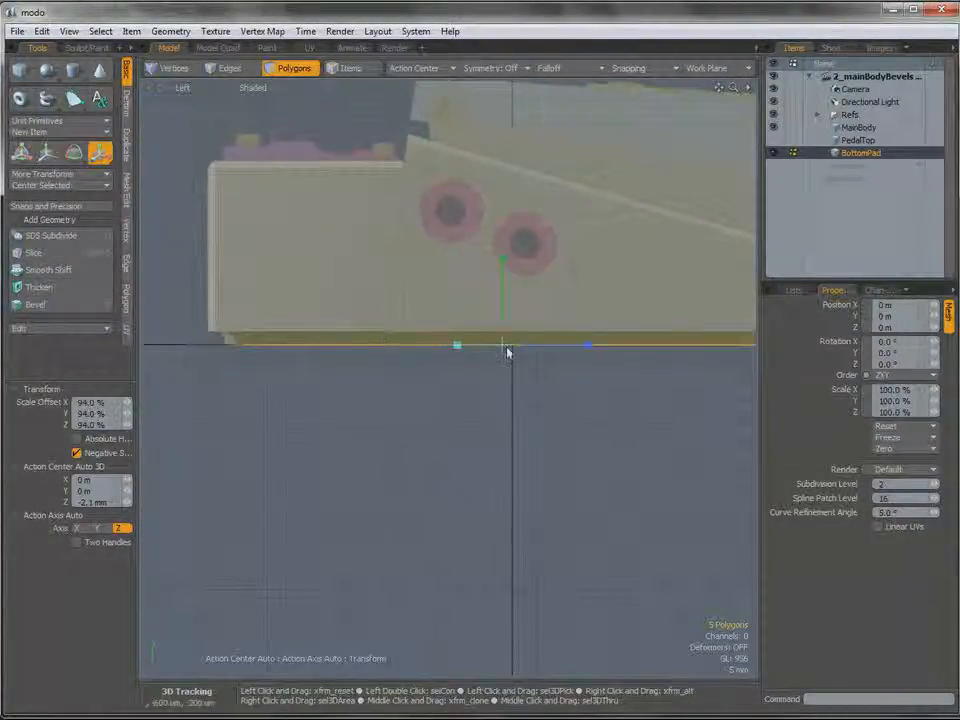
mouse_move(502, 344)
left_mouse_down()
mouse_move(540, 355)
mouse_move(503, 349)
left_mouse_up()
Scale the bottom polygons in X only to 95.5% in the Front view to taper the pad's sides.
key("ctrl+space")
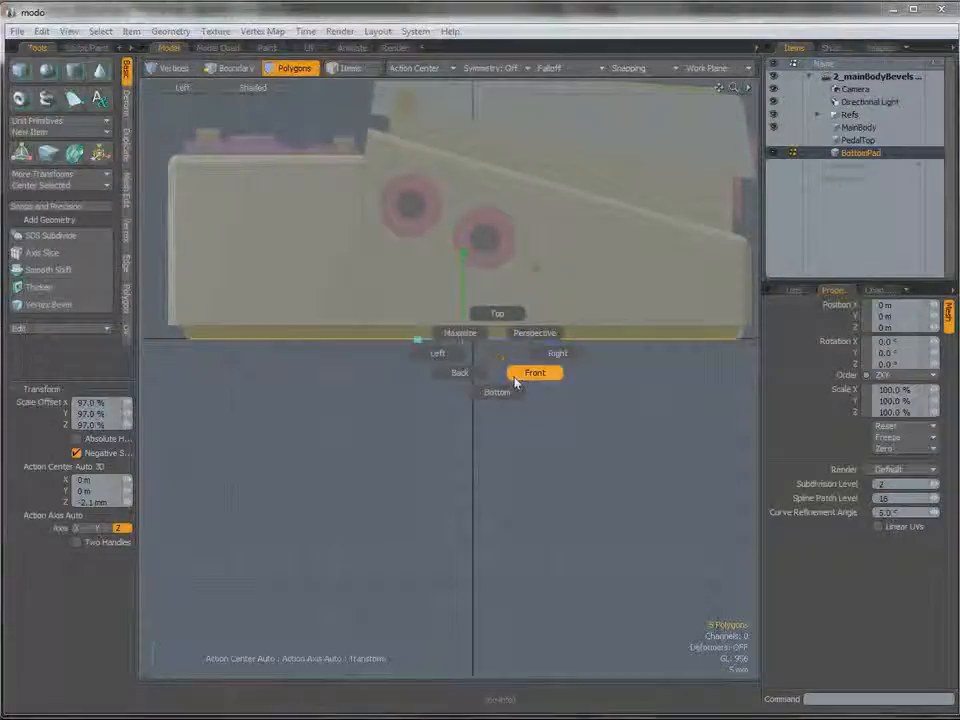
left_click(520, 378)
key("3")
scroll(480, 355, "up", 3)
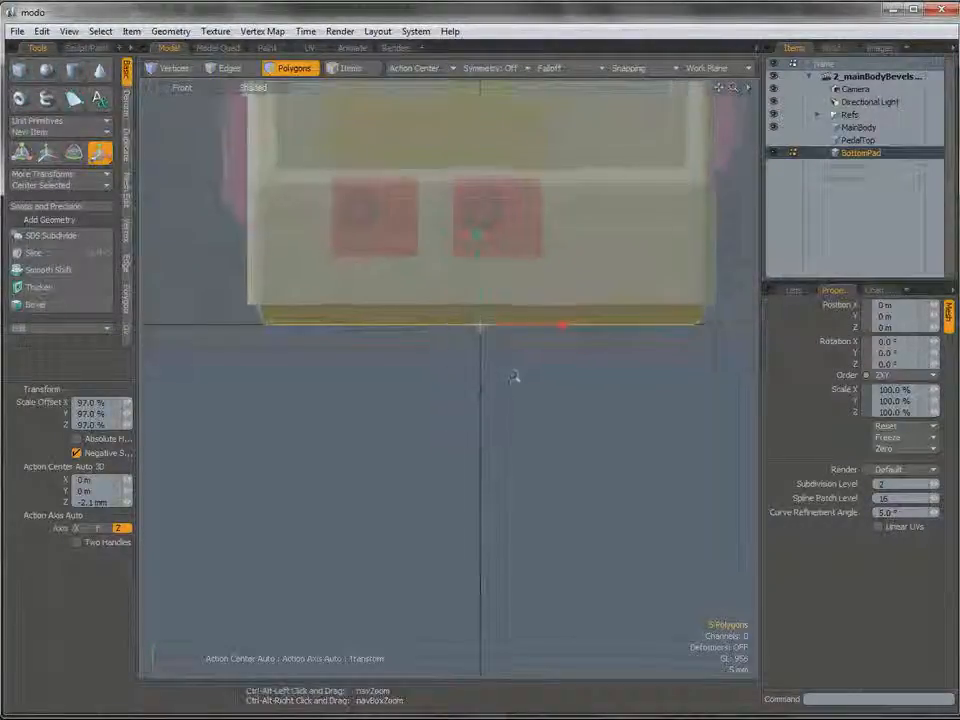
left_click_drag(565, 327, 561, 325)
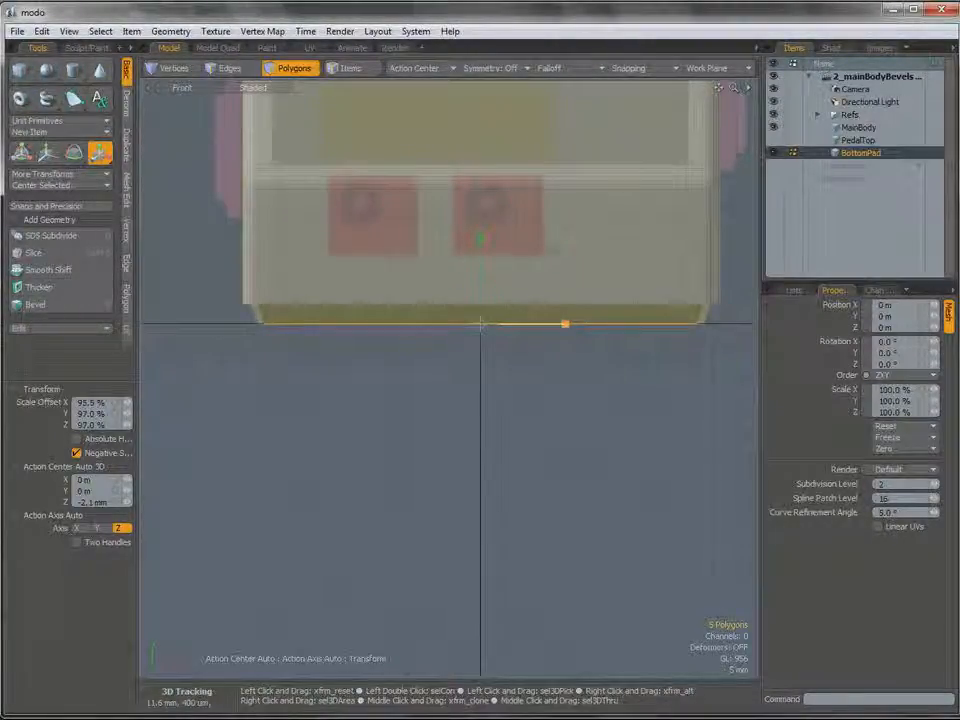
Select BottomPad's corner vertices on one side in the Front view and mirror the selection by turning on X symmetry.
left_click_drag(480, 323, 338, 327, "alt+shift")
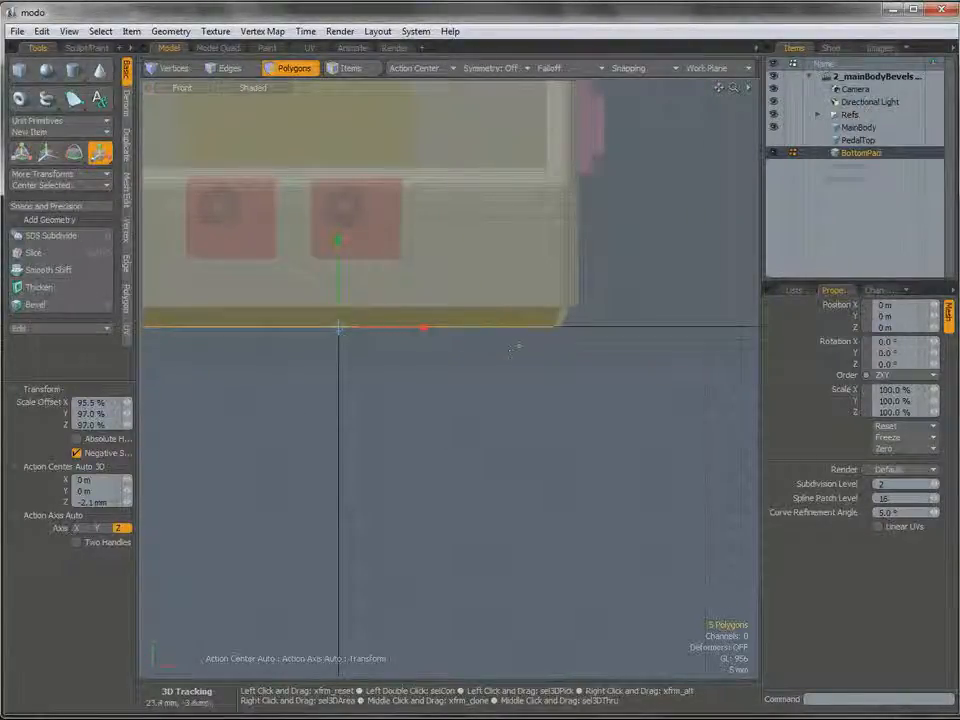
key("space")
key("1")
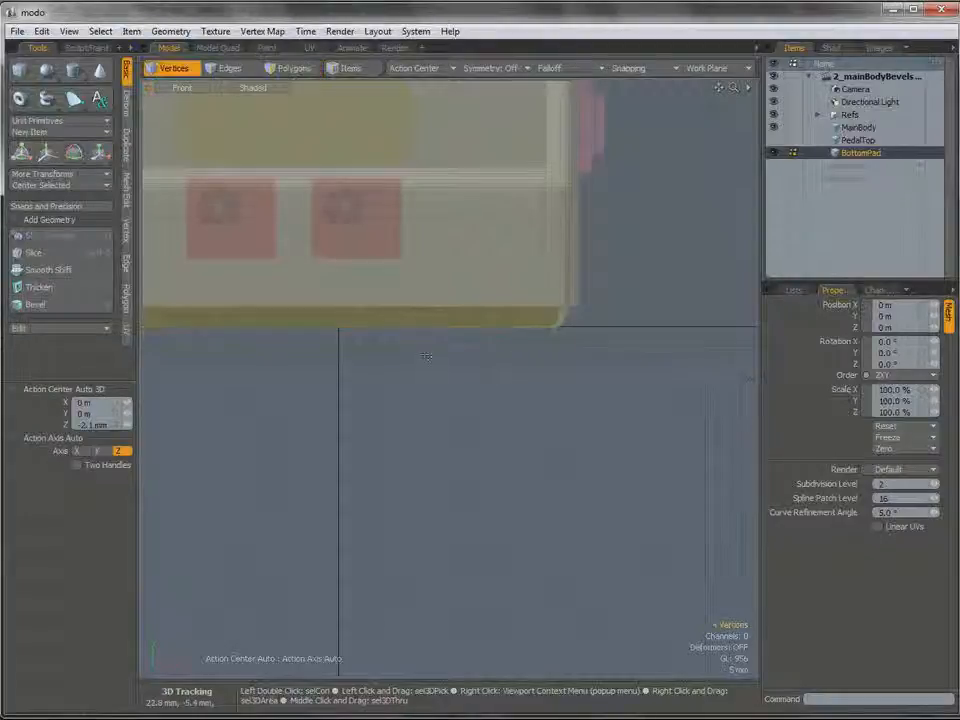
right_click_drag(420, 350, 597, 268)
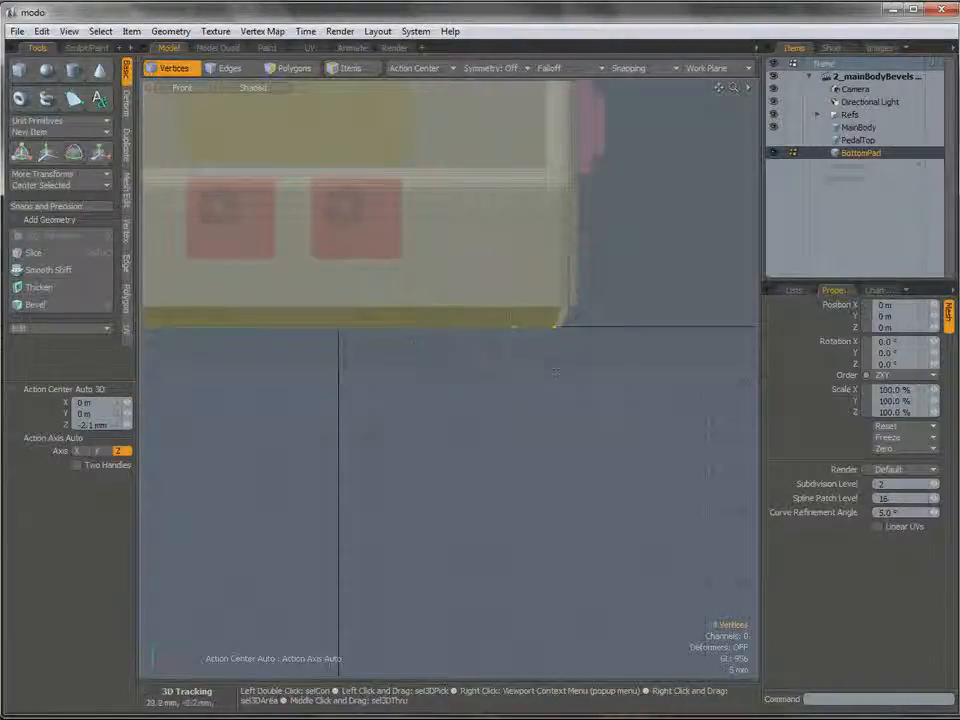
left_click(503, 70)
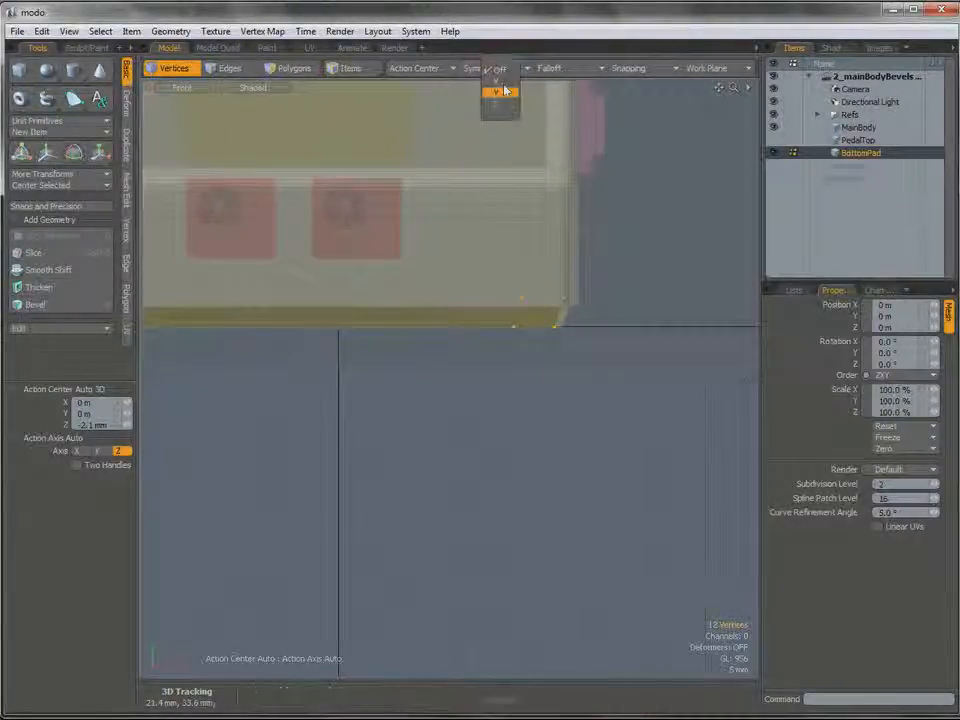
left_click(494, 82)
left_click_drag(435, 268, 574, 288, "alt+shift")
right_click_drag(714, 290, 693, 284)
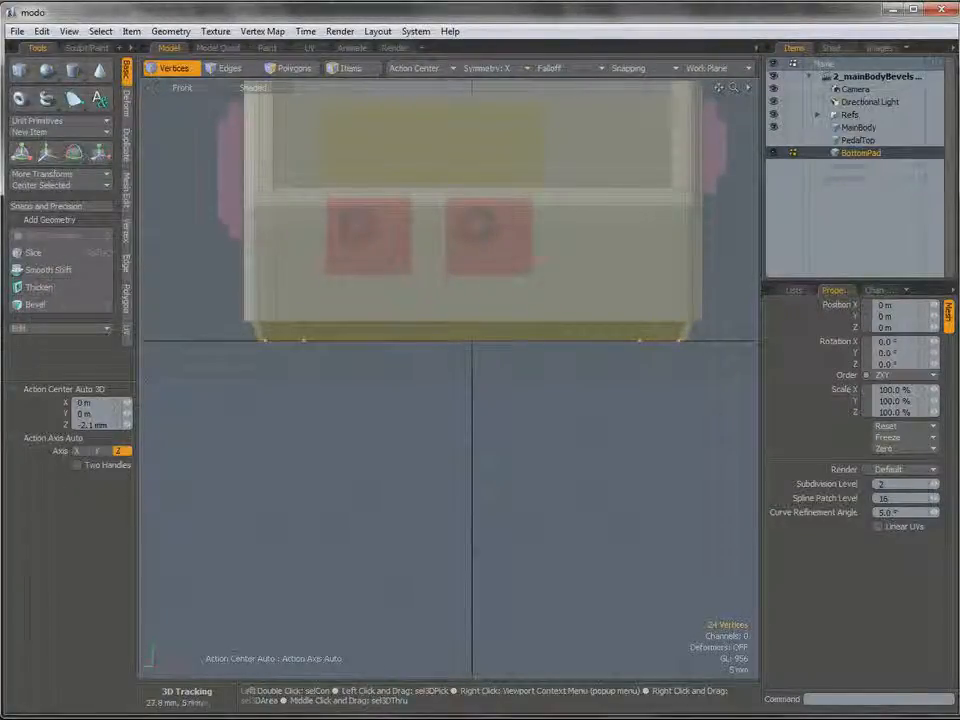
Move the symmetric side corner vertices 800 um outward in X to widen the pad.
left_click_drag(501, 291, 409, 285, "alt+shift")
mouse_move(562, 303)
left_mouse_down("ctrl+alt")
mouse_move(616, 326)
mouse_move(225, 318)
left_mouse_up("ctrl+alt")
key("w")
Select the corner vertices at the pad's positive-Z end in the Left view and move them 800 um in Z.
key("ctrl+space")
left_click(564, 332)
scroll(560, 332, "down", 4)
scroll(405, 300, "up", 3)
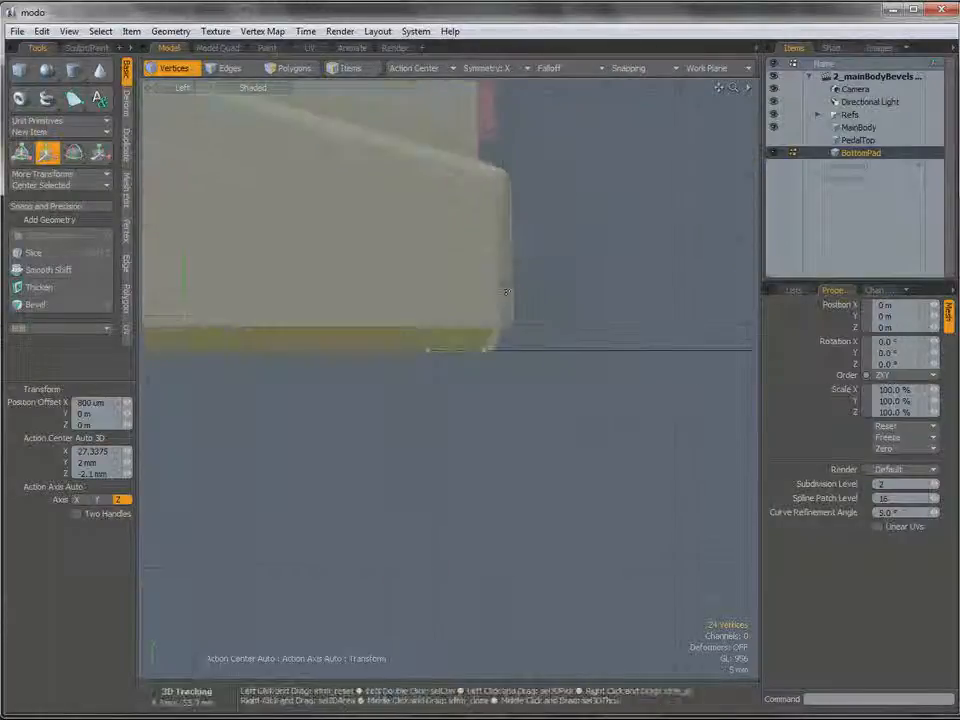
key("space")
right_click_drag(480, 276, 482, 277)
key("w")
left_click_drag(514, 333, 521, 332)
Select the corner vertices at the pad's negative-Z end and move them -400 um in Z.
scroll(521, 332, "down", 3)
left_click_drag(300, 320, 626, 332, "alt+shift")
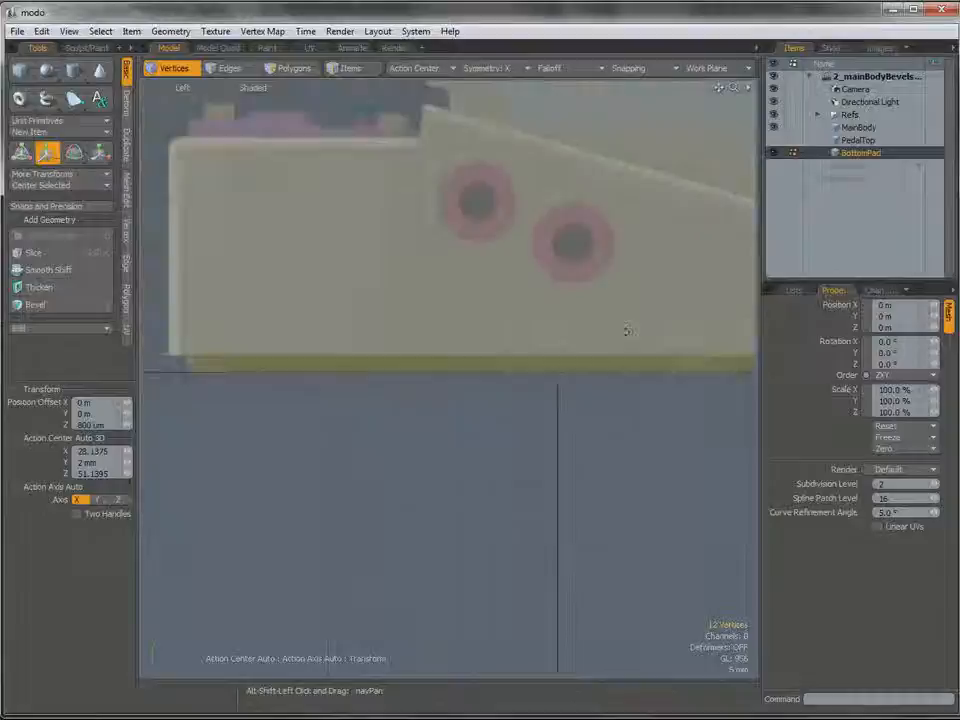
left_click_drag(250, 367, 470, 342, "alt+shift")
scroll(460, 345, "up", 3)
key("space")
mouse_move(461, 386)
right_mouse_down()
mouse_move(460, 321)
mouse_move(446, 388)
mouse_move(459, 384)
right_mouse_up()
key("w")
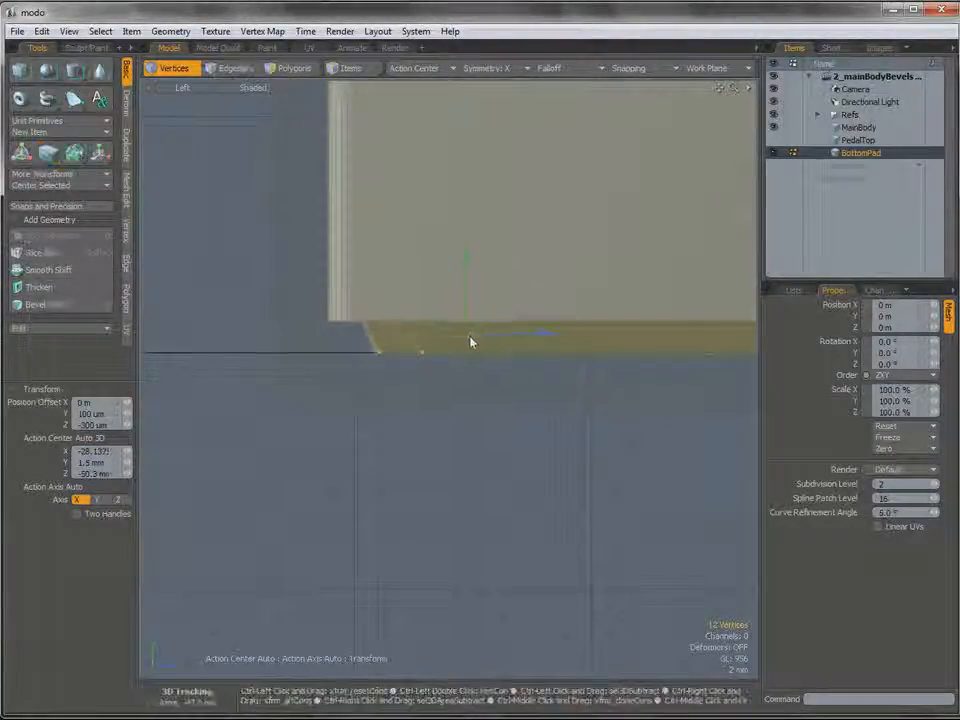
left_click(475, 330)
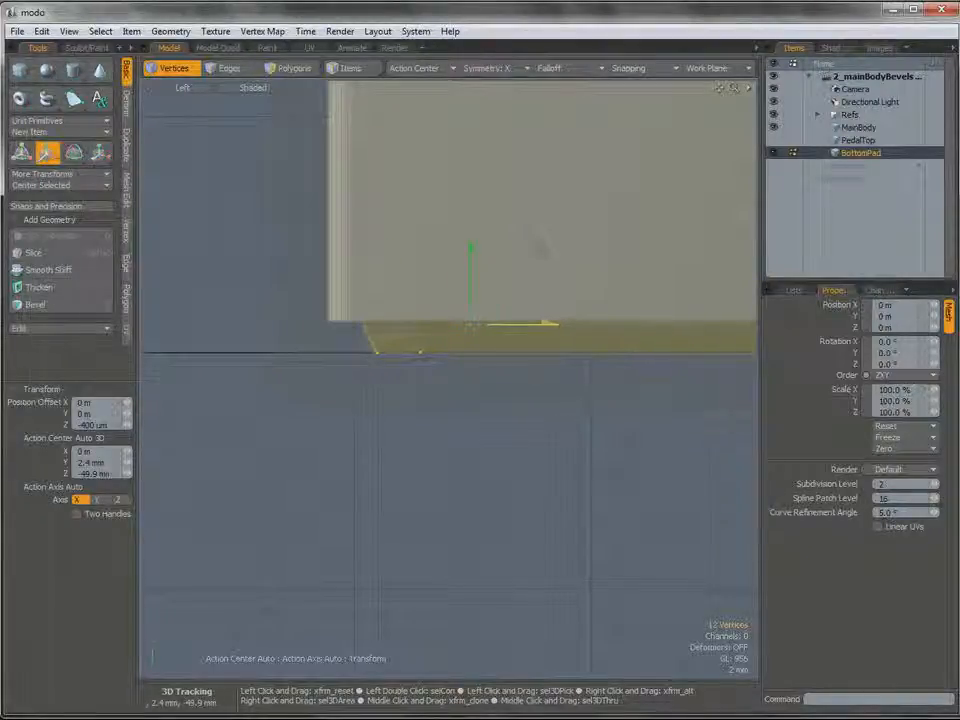
Select the inner vertical edges of BottomPad's four corner notches and frame one notch in the Bottom view.
key("ctrl+space")
left_click(503, 315)
left_click_drag(503, 313, 264, 650, "alt")
key("space")
key("2")
key("3")
key("2")
left_click(413, 330, "shift")
key("ctrl+space")
left_click(441, 397)
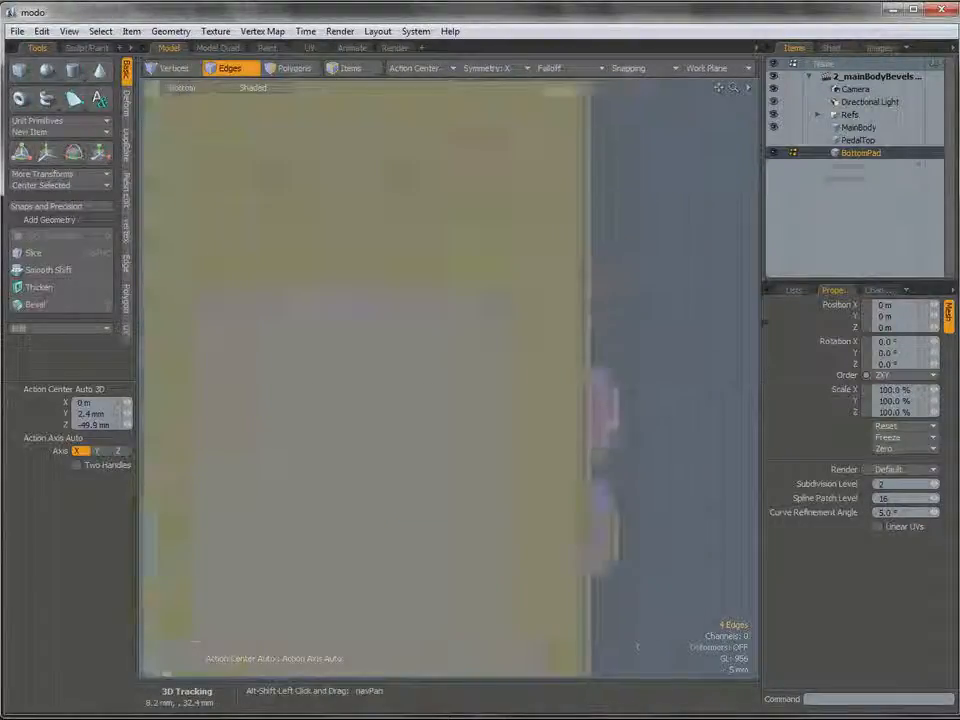
left_click_drag(408, 266, 345, 428, "alt+shift")
Round the notches' inner corner edges with an Edge Bevel of 2.61 mm and round level 2.
key("b")
left_click_drag(467, 267, 417, 337, "alt+shift")
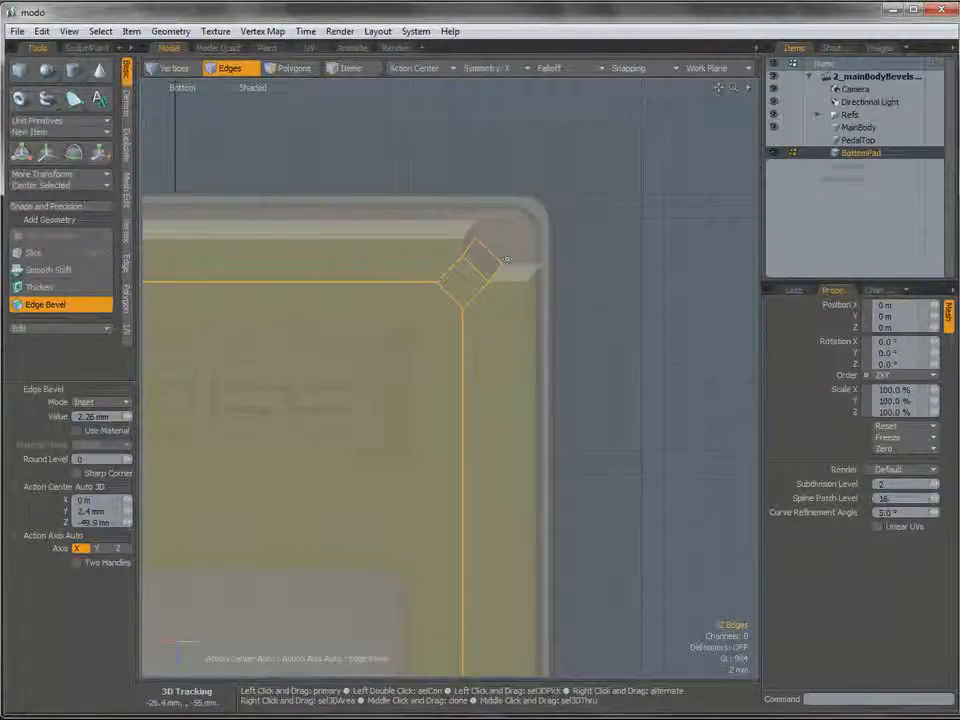
left_click_drag(471, 288, 500, 276, "ctrl+alt")
type("2")
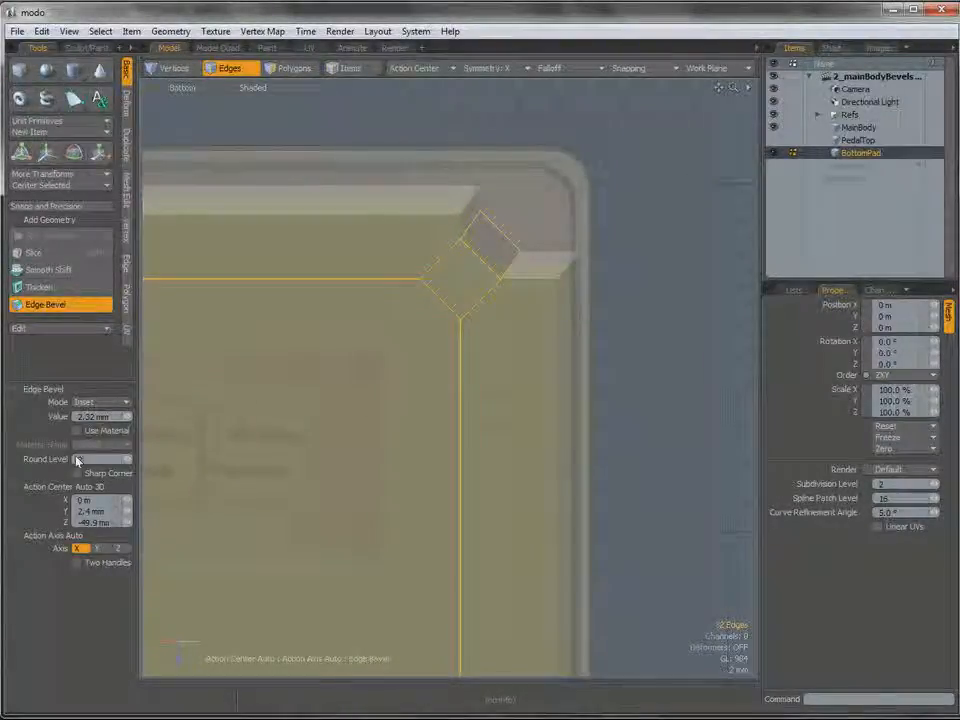
key("Return")
left_click_drag(460, 236, 476, 222)
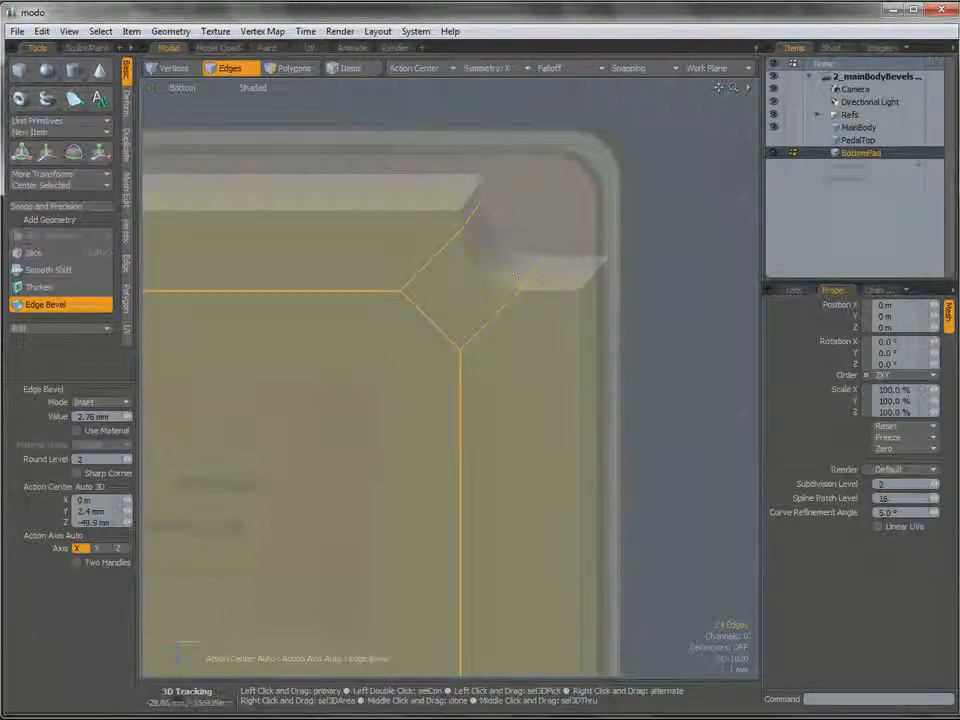
left_click_drag(486, 222, 482, 222)
left_click_drag(450, 325, 417, 177, "ctrl+alt")
left_click_drag(400, 640, 354, 150, "alt+shift")
left_click_drag(350, 482, 404, 154, "alt+shift")
left_click_drag(474, 343, 470, 430, "ctrl+alt")
left_click_drag(471, 430, 561, 456, "ctrl+alt")
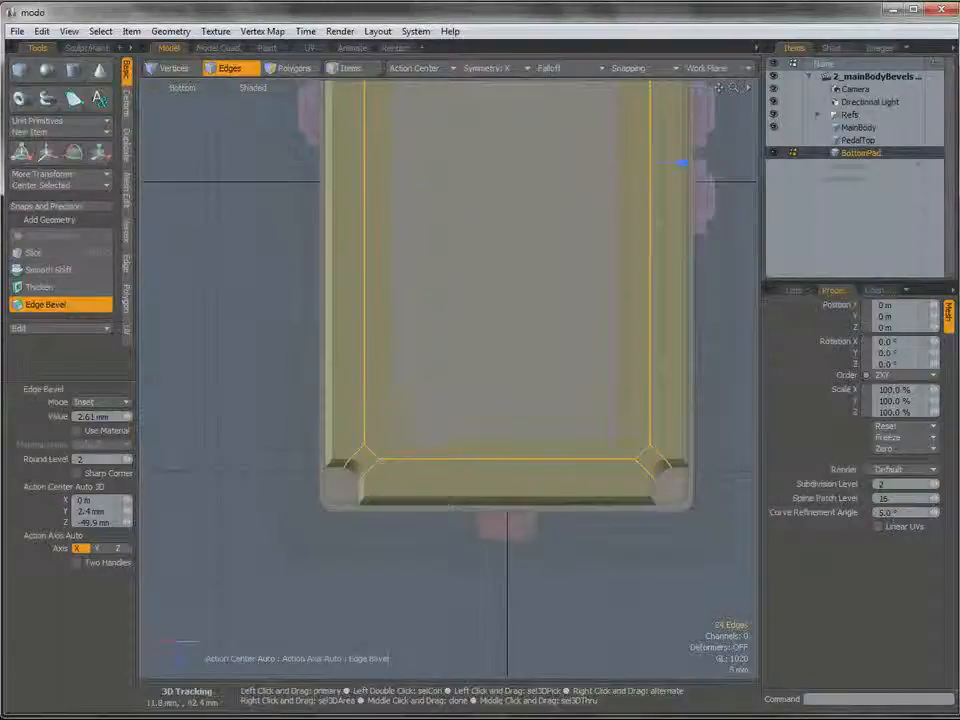
Select the six polygons of BottomPad's bottom face in Perspective and delete them.
key("space")
key("ctrl+space")
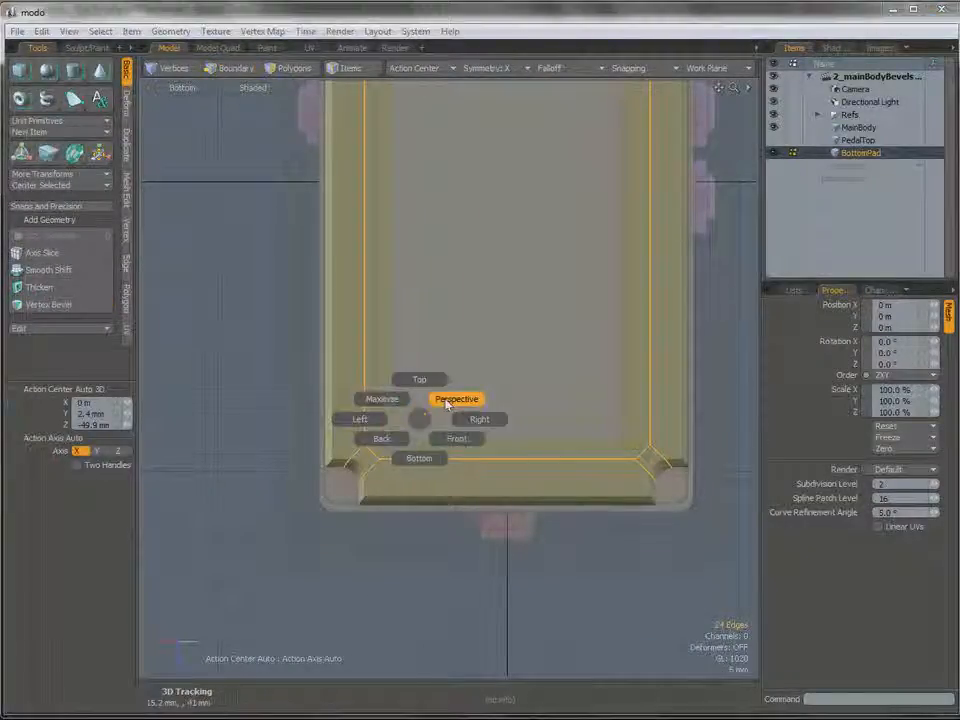
left_click(447, 401)
mouse_move(439, 422)
left_mouse_down("alt")
mouse_move(455, 407)
mouse_move(370, 482)
mouse_move(390, 441)
mouse_move(416, 478)
mouse_move(392, 494)
mouse_move(431, 497)
mouse_move(455, 484)
left_mouse_up("alt")
left_click_drag(745, 370, 330, 418, "alt+shift")
left_click_drag(330, 418, 230, 415, "alt")
left_click_drag(230, 415, 270, 415, "ctrl+alt")
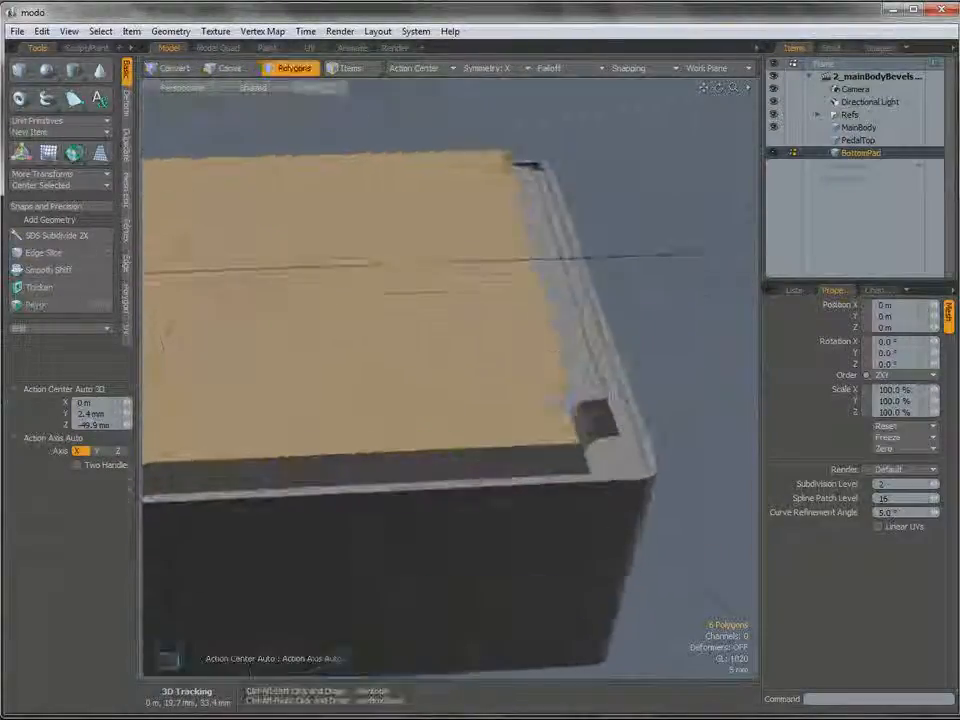
left_click(575, 389, "shift")
key("Delete")
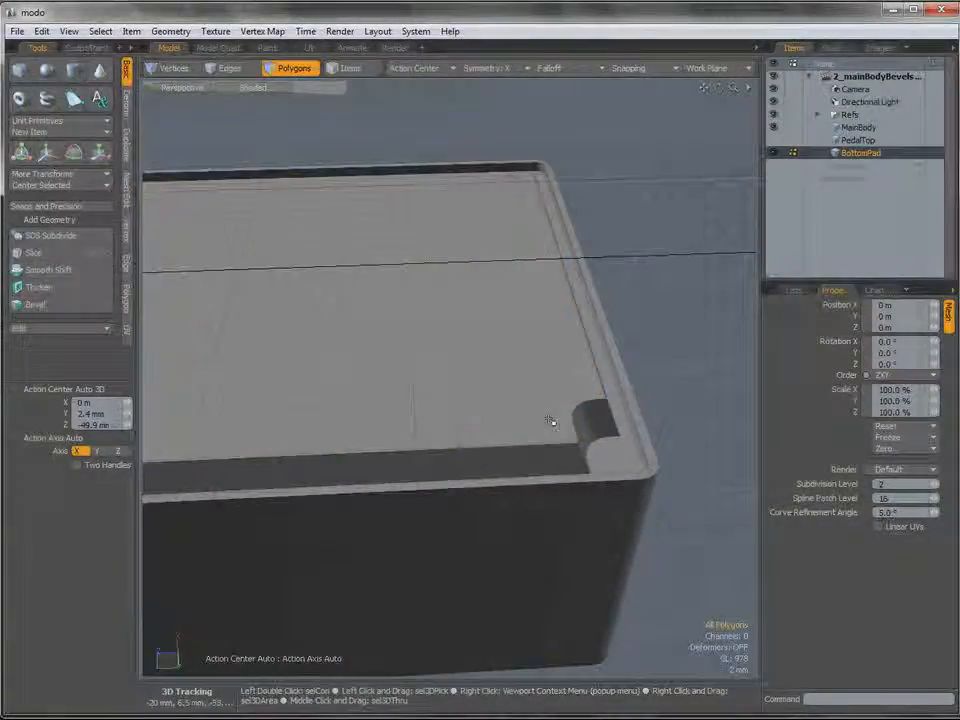
Select the open border edge loop around the pad's bottom and fill it with a single polygon.
key("2")
double_click(540, 447)
left_click_drag(540, 447, 540, 424, "alt")
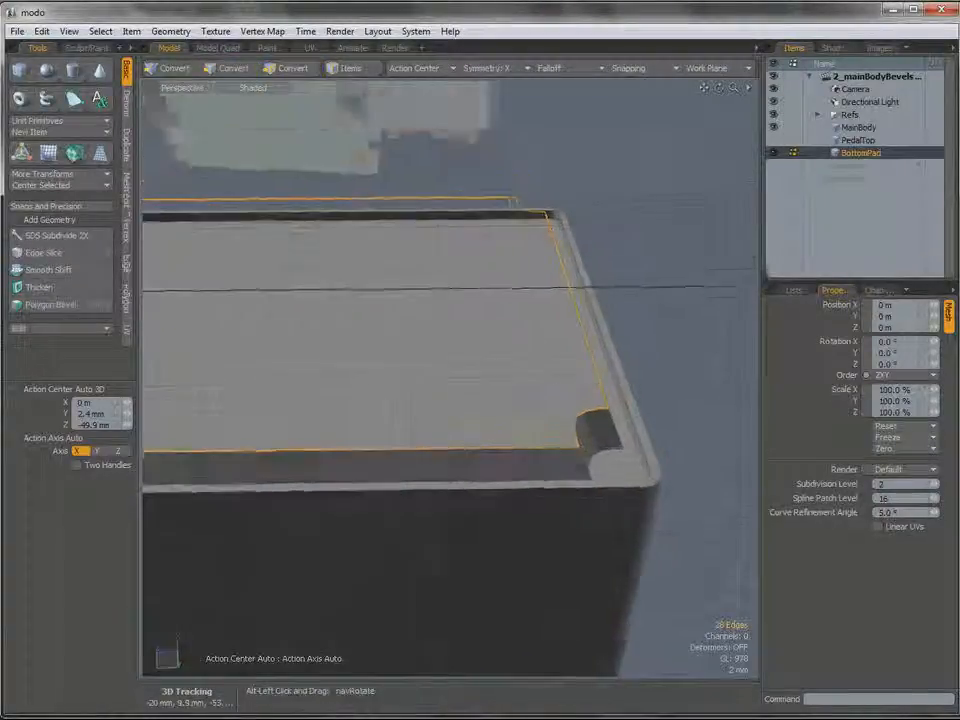
left_click_drag(493, 459, 491, 447, "alt")
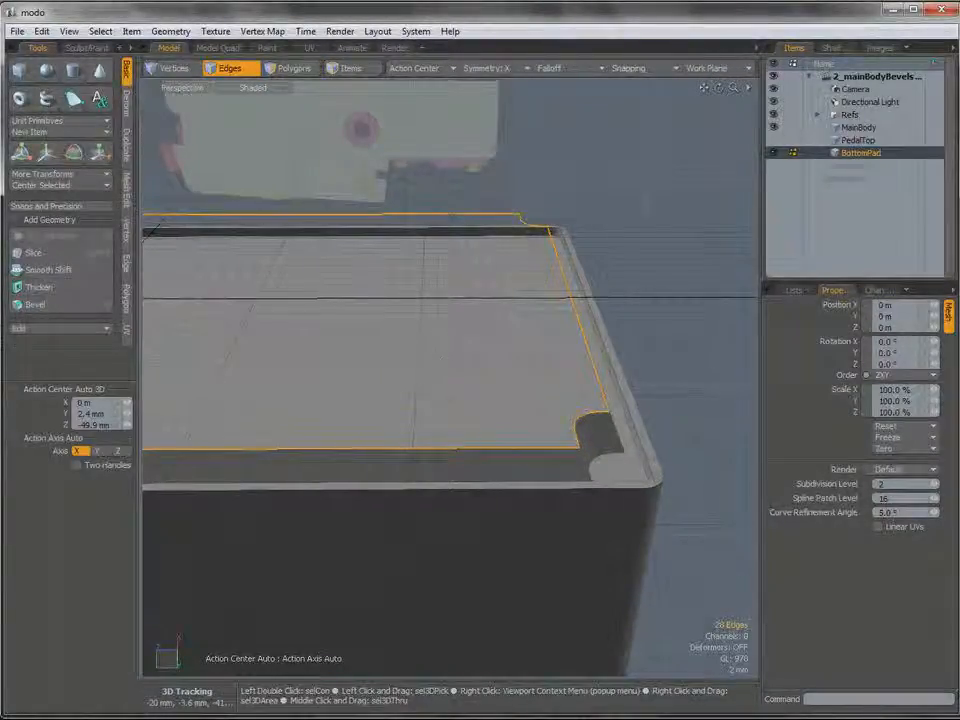
key("p")
left_click_drag(530, 440, 578, 441, "alt")
Bevel the bottom face's perimeter edges by 200 um with round level 0.
key("2")
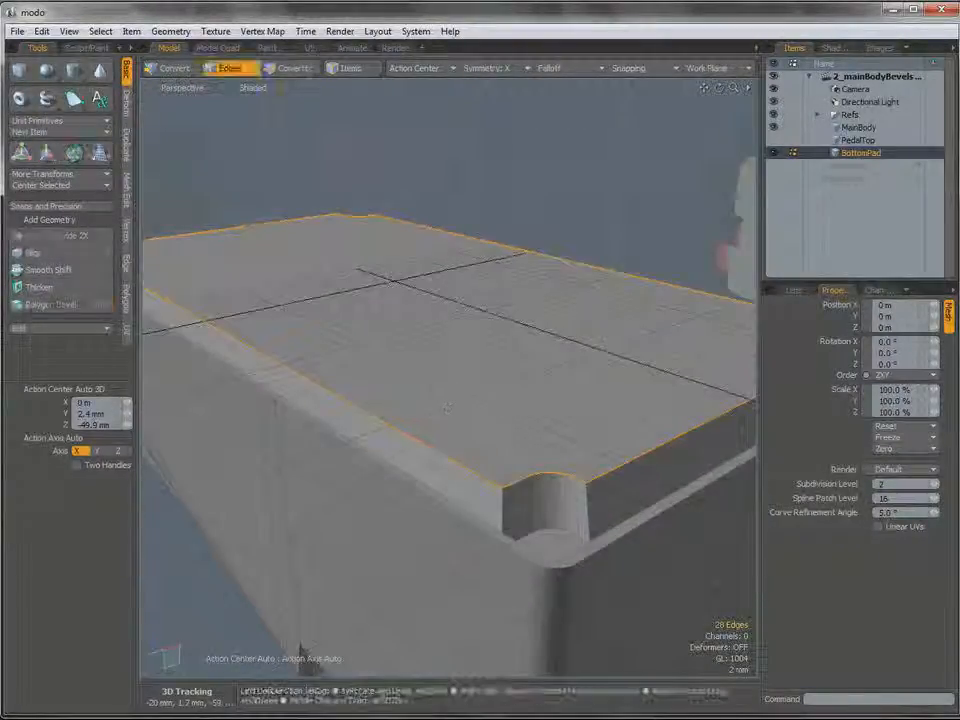
key("b")
left_click_drag(127, 459, 81, 457)
left_click_drag(228, 271, 213, 297)
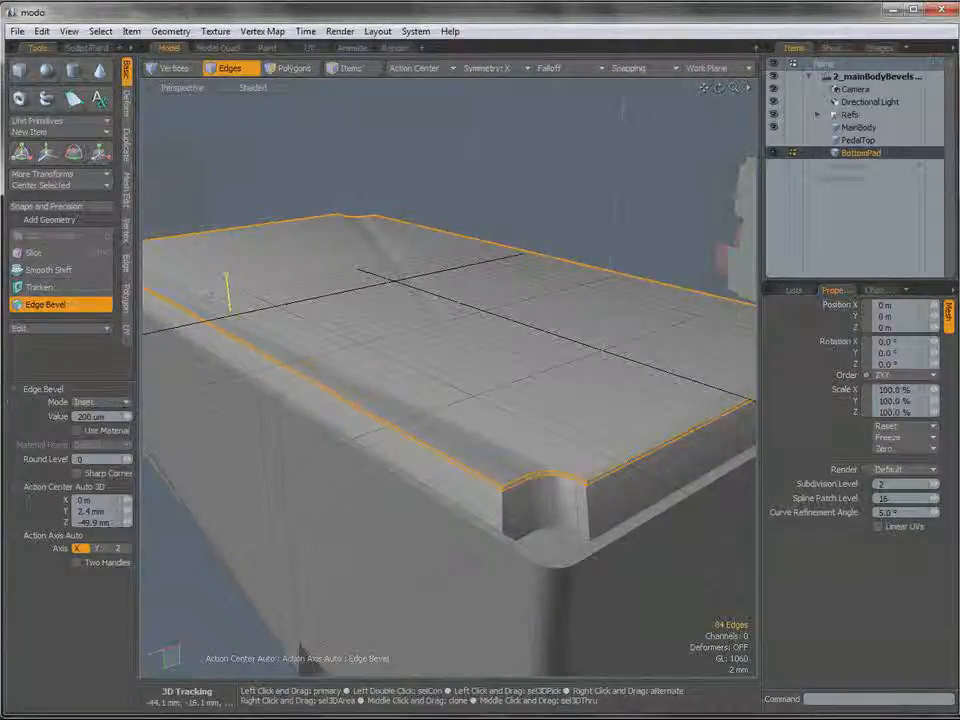
left_click_drag(454, 330, 440, 356, "alt")
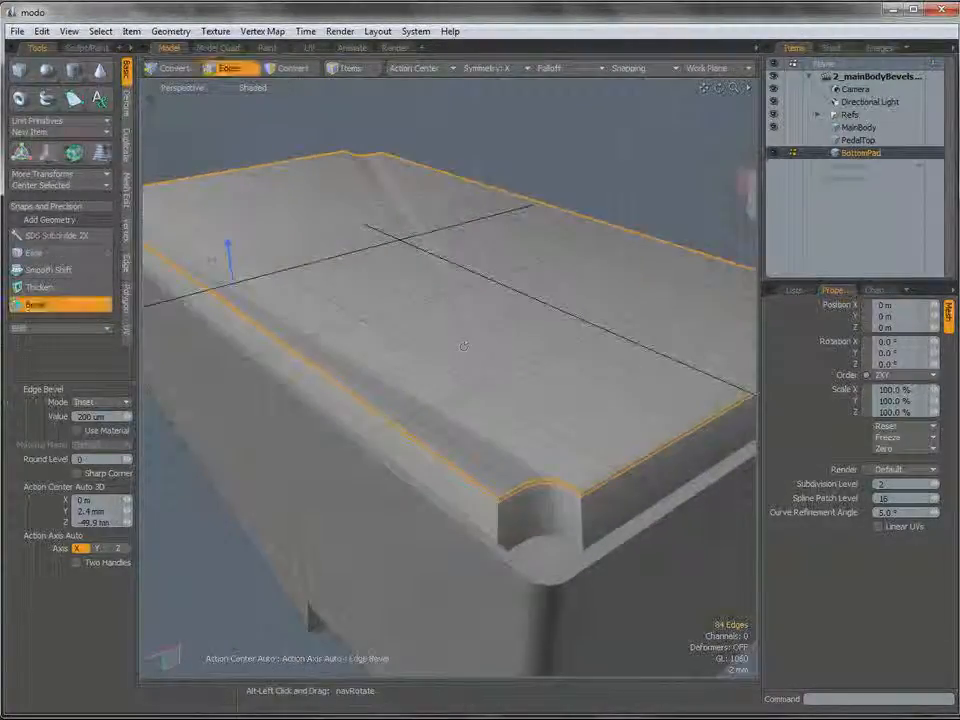
scroll(423, 246, "down", 2)
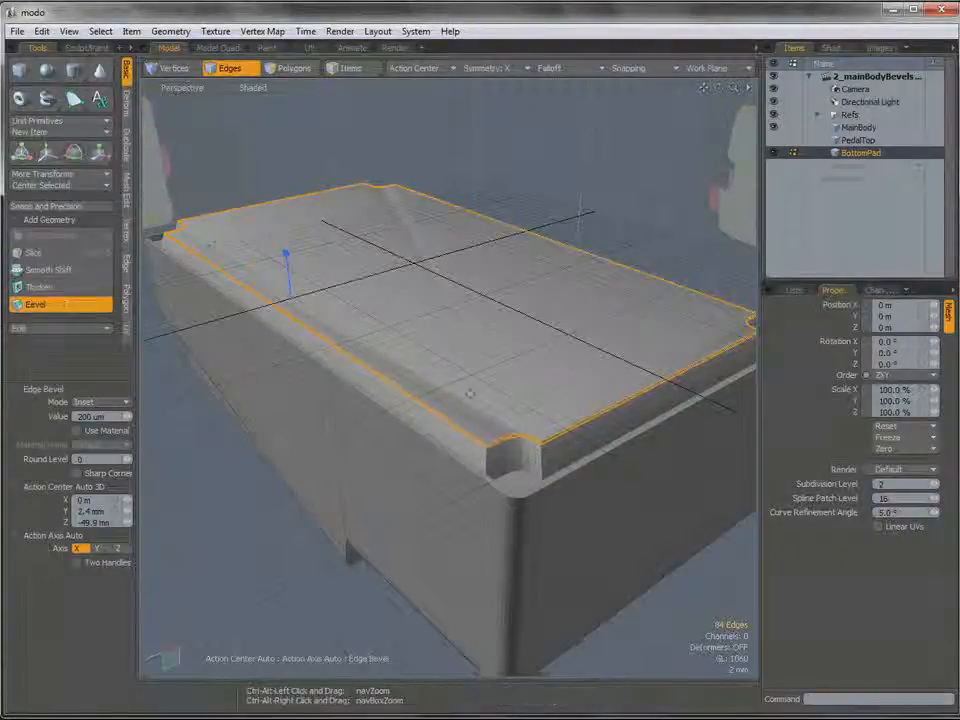
left_click_drag(364, 342, 372, 342, "ctrl+alt")
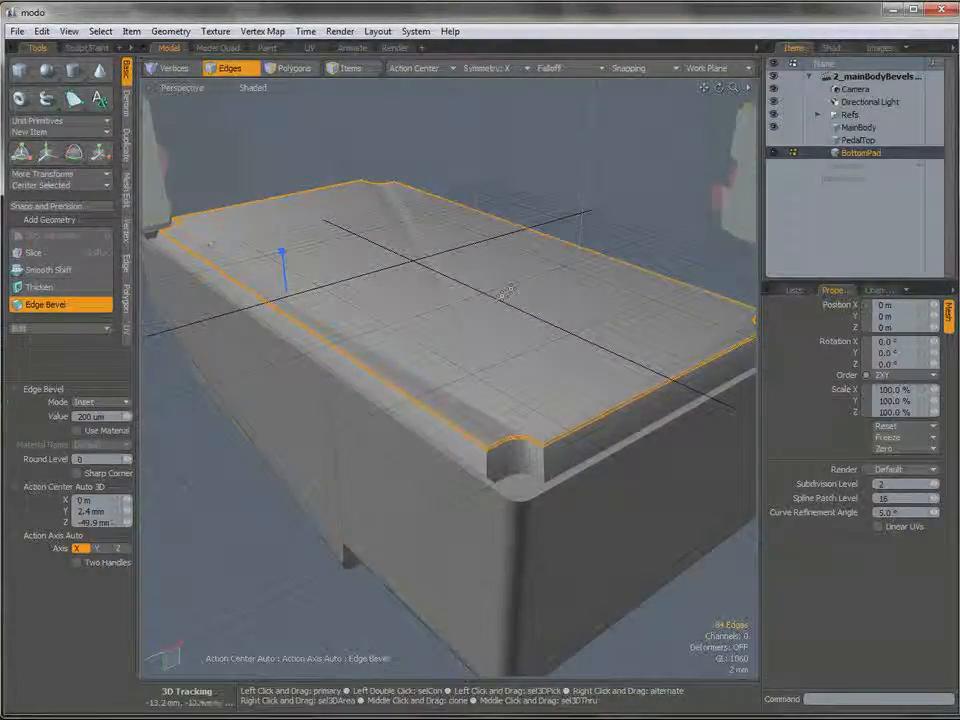
Select the large bottom polygon and inset it 320 um with Polygon Bevel, without any shift.
key("3")
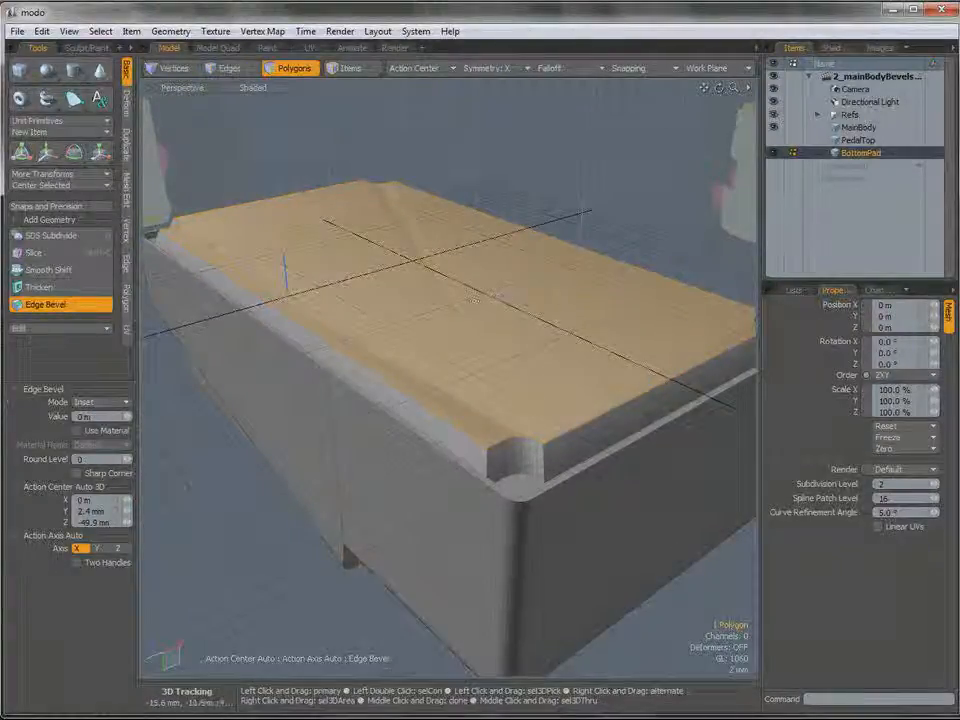
left_click_drag(288, 293, 313, 288, "ctrl")
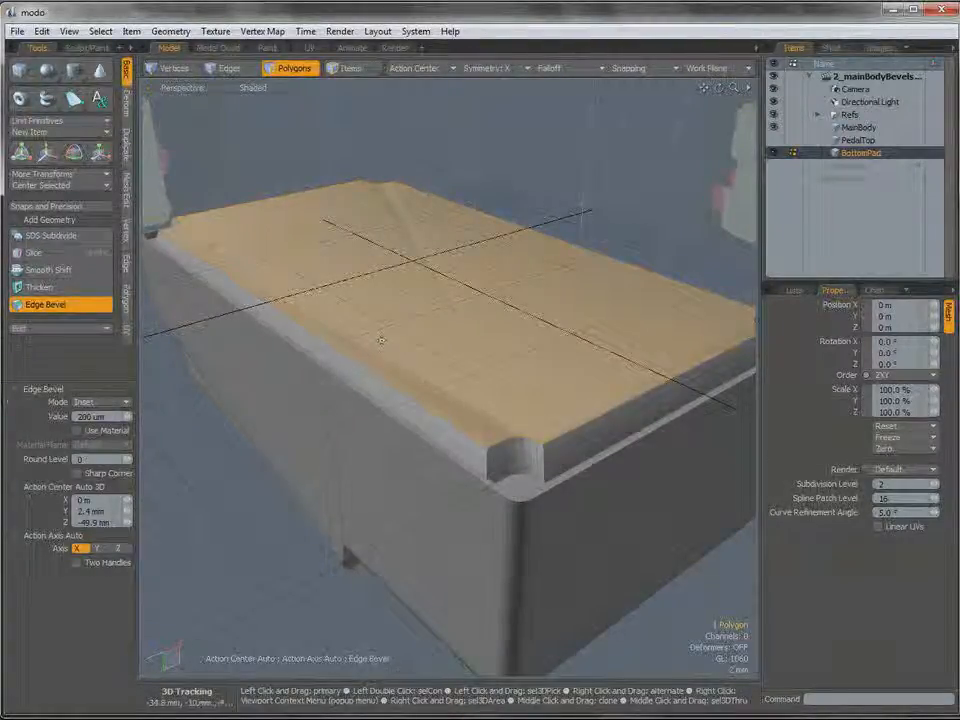
key("space")
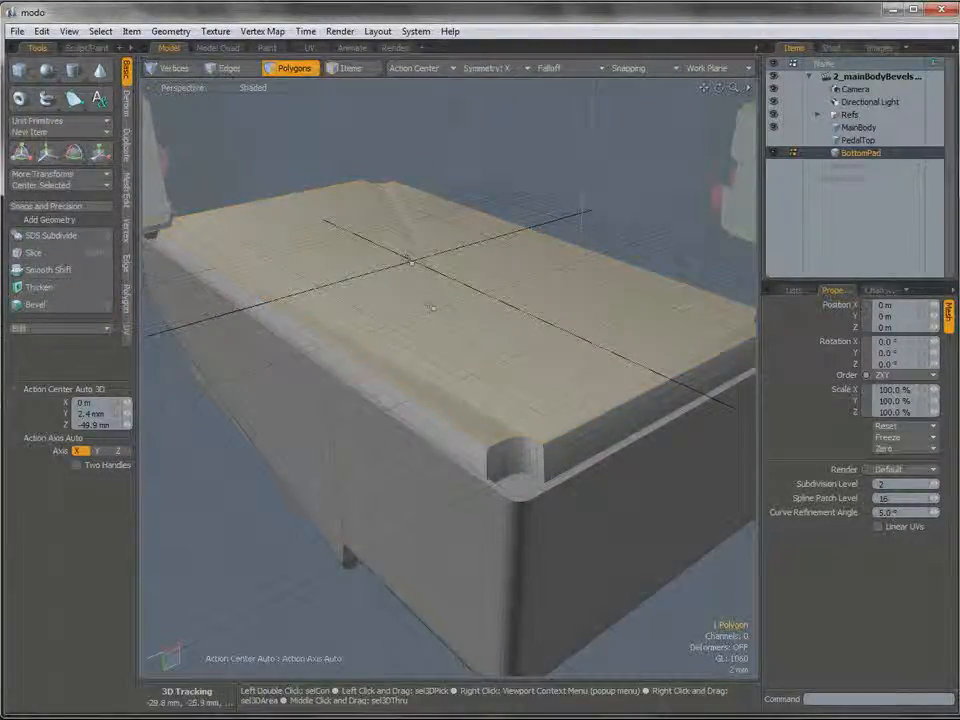
key("b")
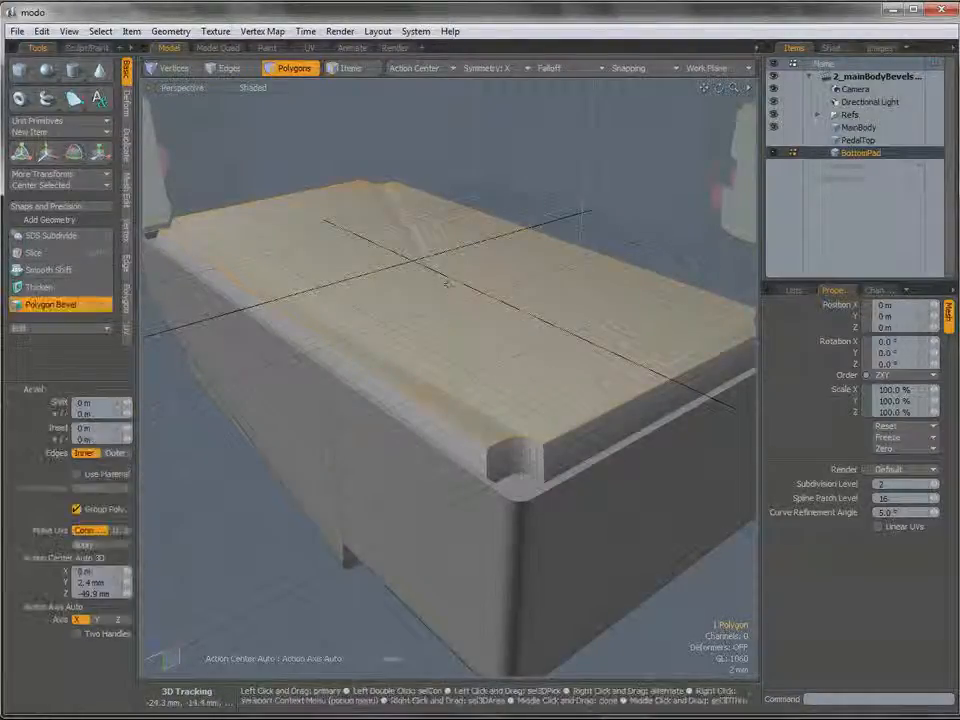
left_click(447, 281)
left_click_drag(332, 289, 341, 289)
left_click_drag(506, 428, 345, 400, "alt")
scroll(519, 450, "up", 3)
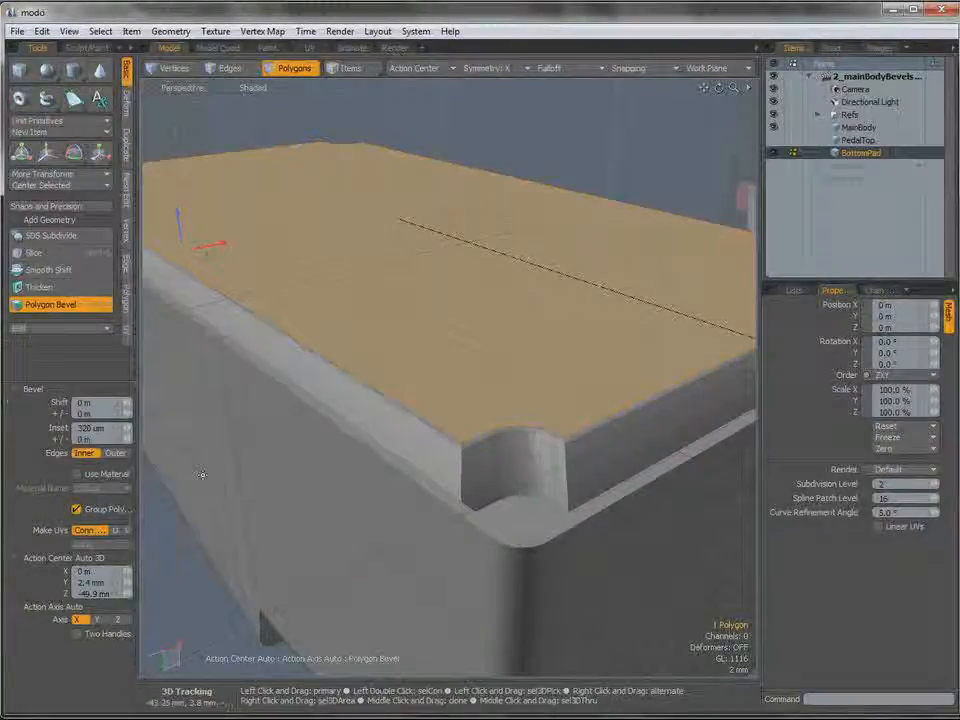
left_click_drag(402, 333, 512, 378, "alt")
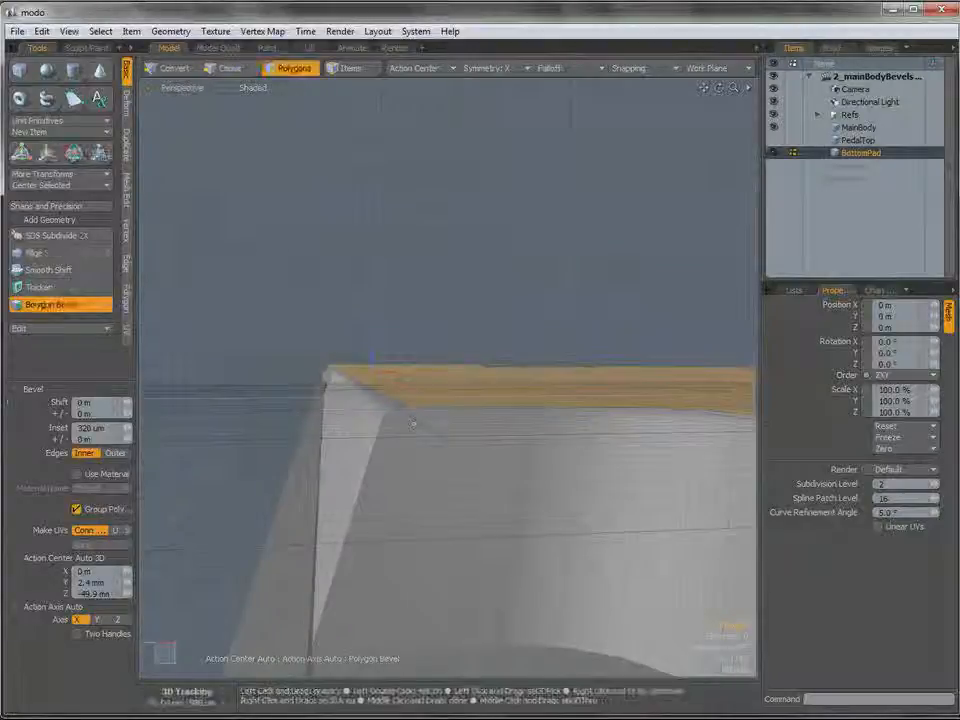
left_click_drag(425, 395, 540, 495, "alt")
left_click_drag(477, 488, 436, 453, "alt")
key("space")
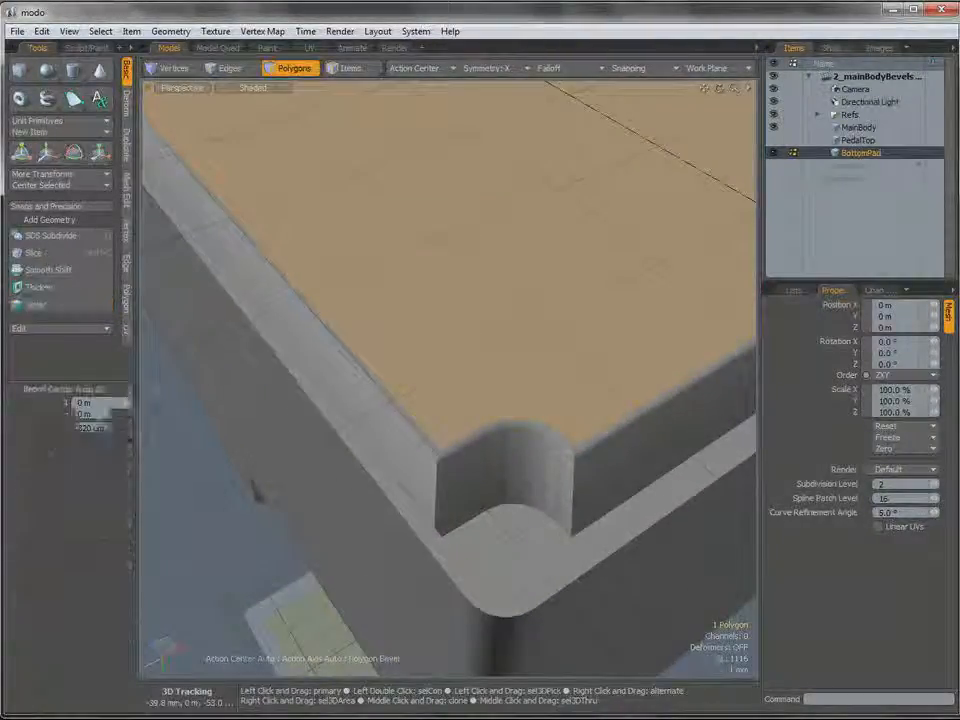
Select the outer vertical edges on both sides of every corner notch, including those at the pad's opposite end.
key("2")
left_click(438, 487)
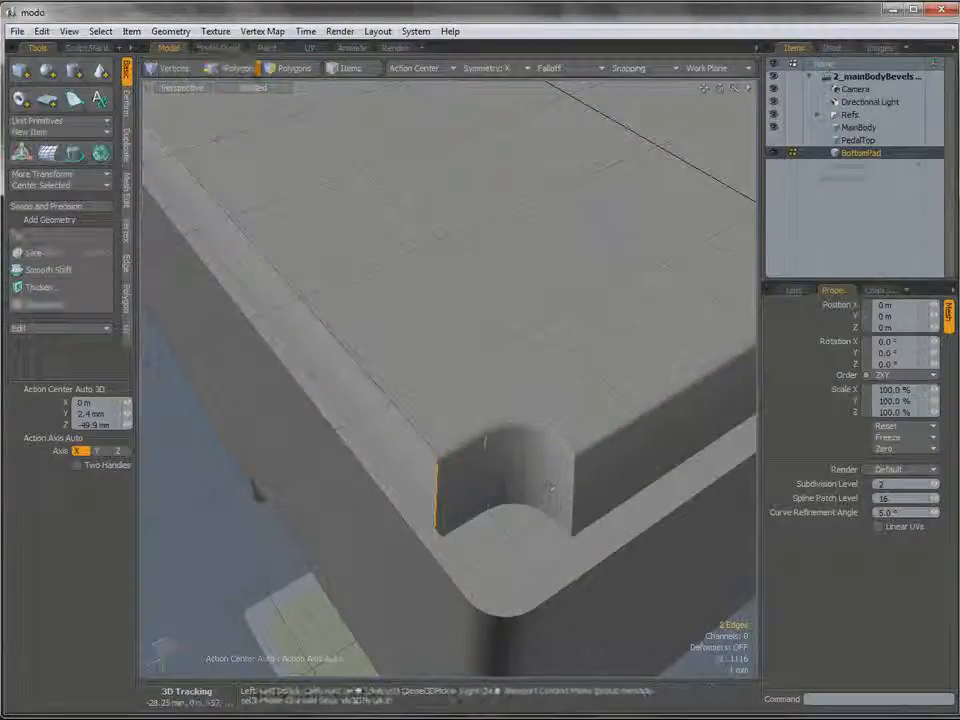
left_click(575, 490, "shift")
scroll(611, 464, "down", 4)
left_click_drag(708, 420, 474, 388, "alt+shift")
scroll(401, 454, "up", 2)
left_click(333, 453, "shift")
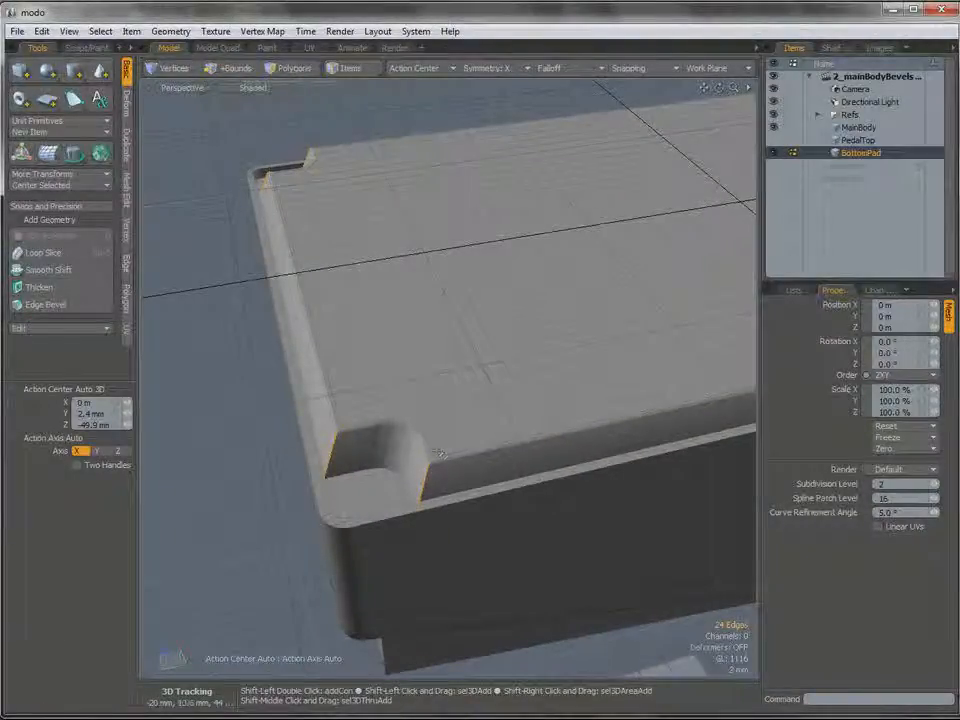
Bevel the notches' outer vertical edges by 100 um with round level 0.
left_click_drag(445, 425, 467, 454, "alt")
scroll(467, 454, "up", 2)
key("b")
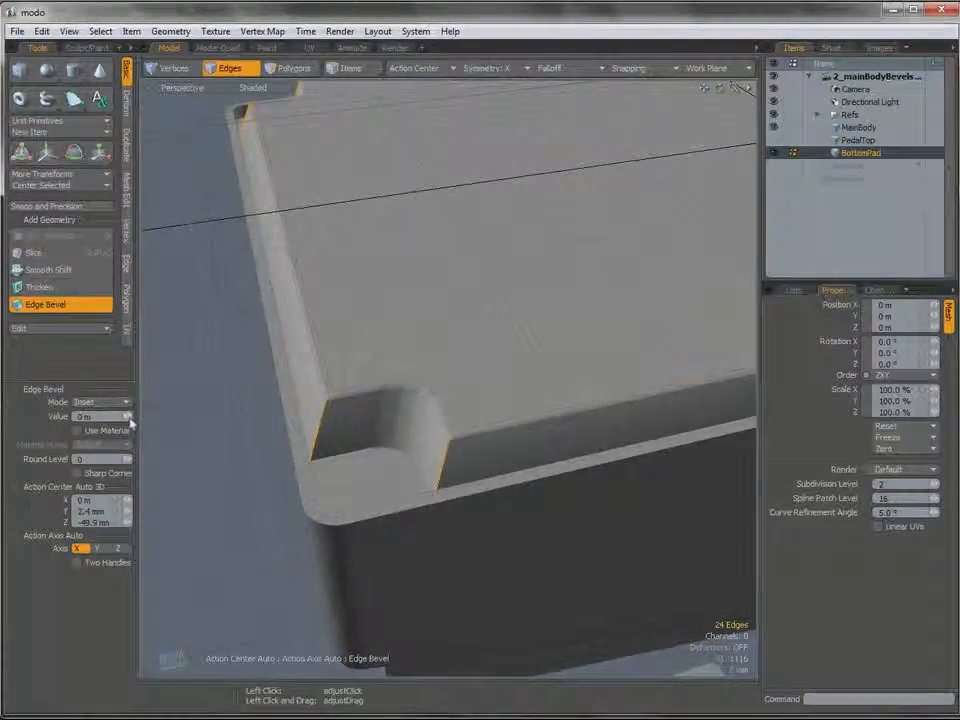
left_click_drag(127, 417, 131, 417)
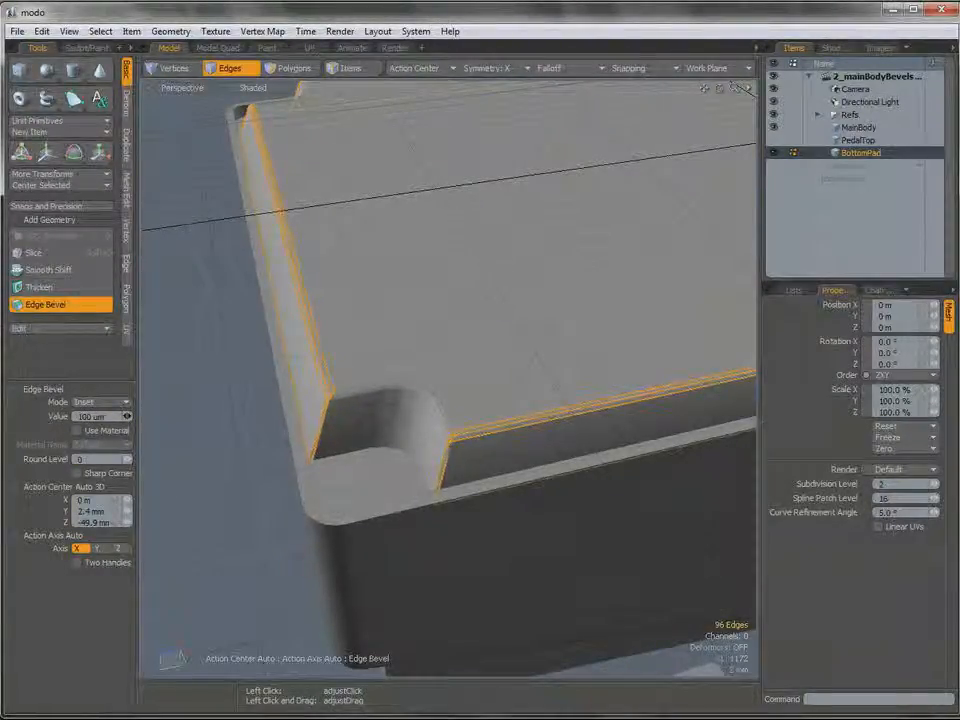
Set the edge bevel on the corner notches to 200 um, finish the bevel and clear the edge selection.
left_click(126, 416)
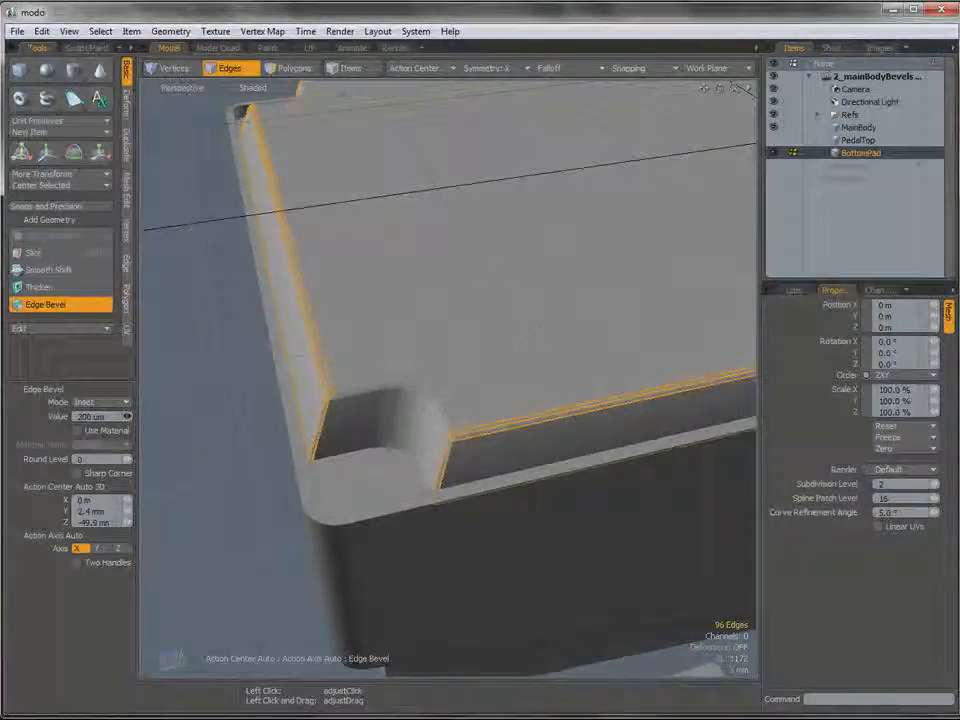
key("space")
left_click(242, 461)
left_click_drag(590, 330, 441, 455, "ctrl+alt")
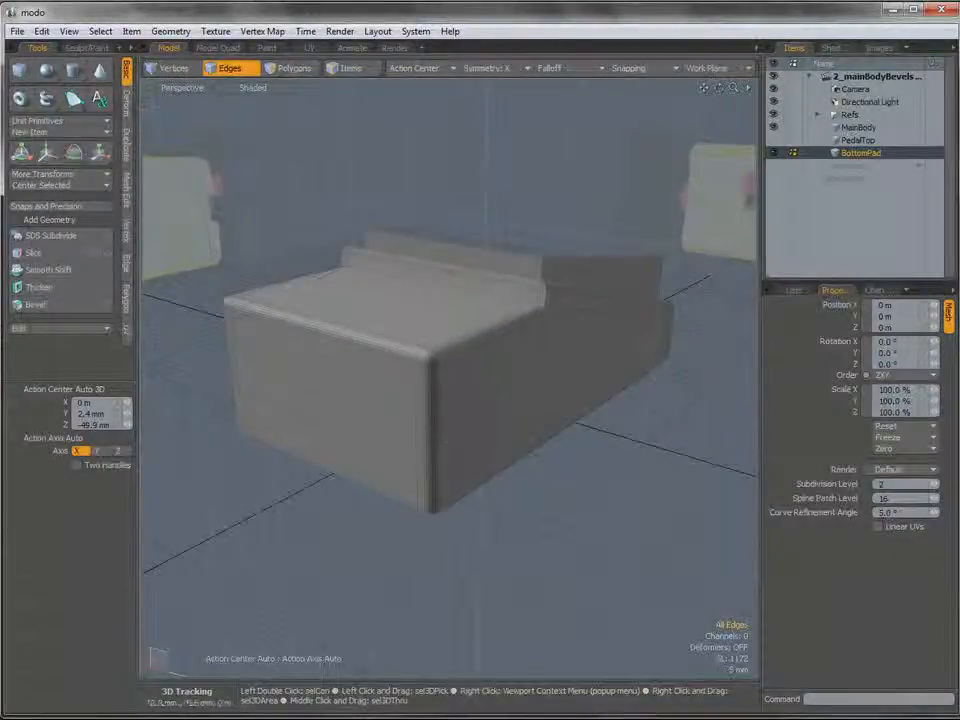
Save the scene under the new file name 3_bottomPadBlockout in the Boss TU-2 folder.
left_click(17, 31)
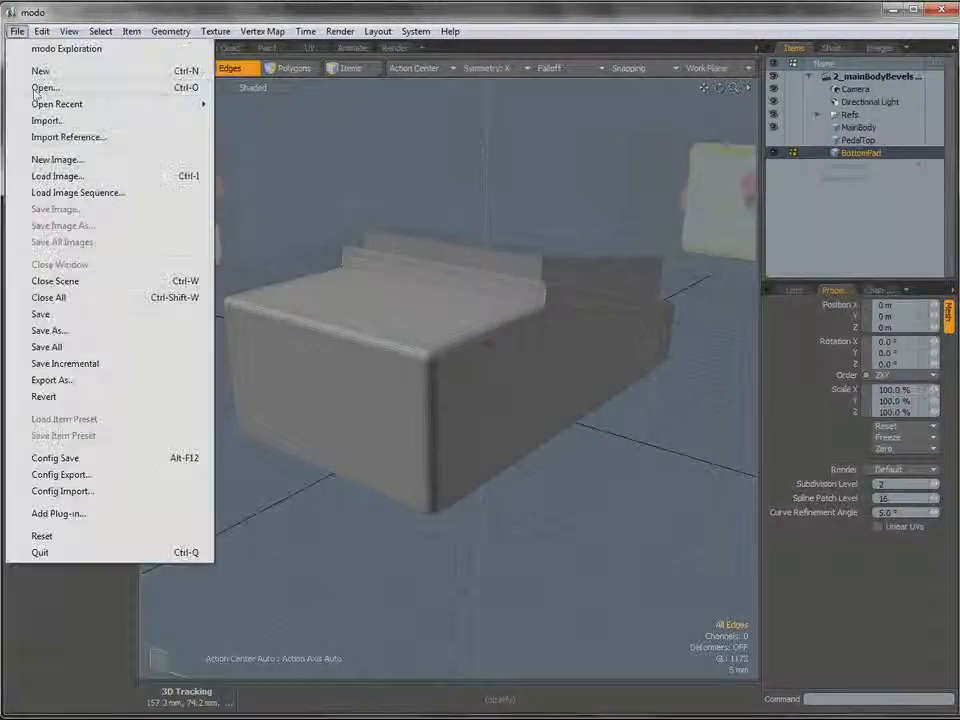
left_click(72, 330)
type("3_bottomPadBlockout")
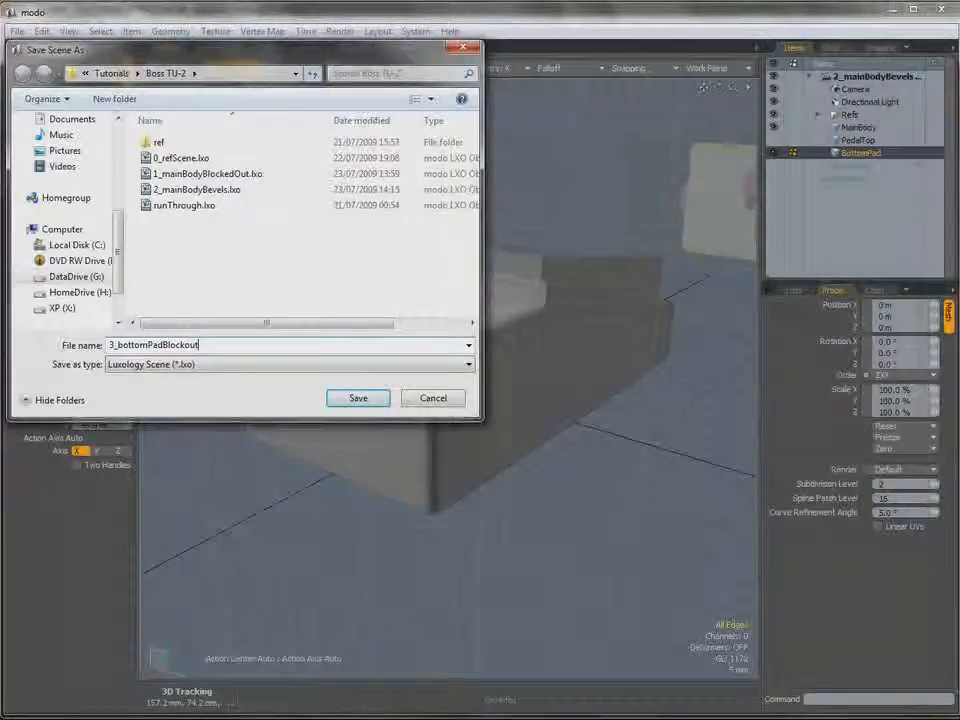
key("Return")
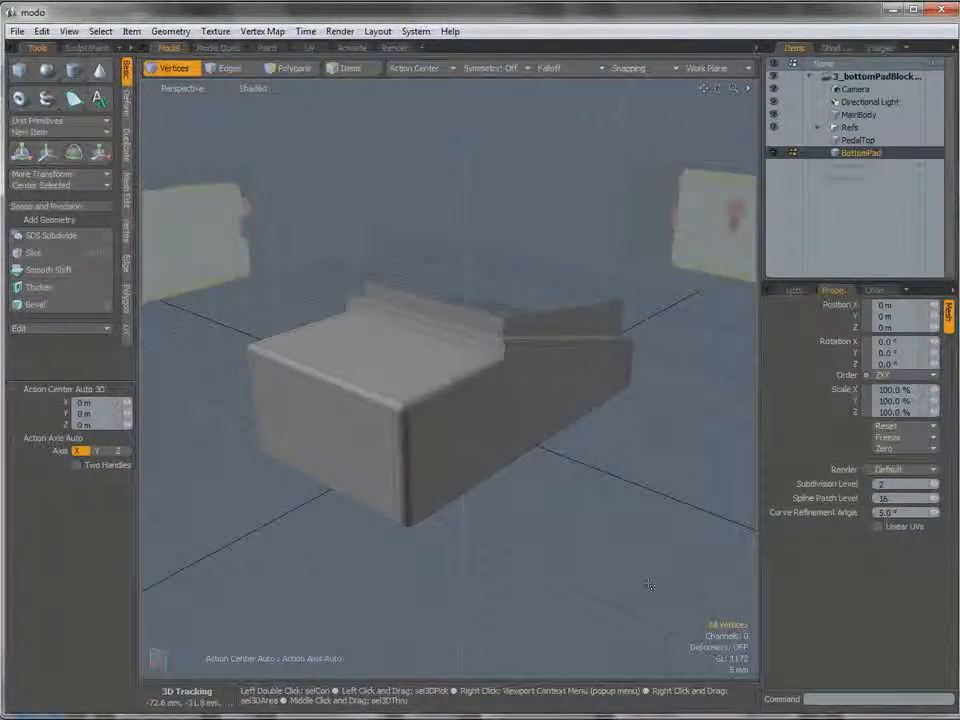
mouse_move(556, 380)
left_mouse_down("alt")
mouse_move(531, 386)
mouse_move(537, 402)
mouse_move(542, 373)
left_mouse_up("alt")
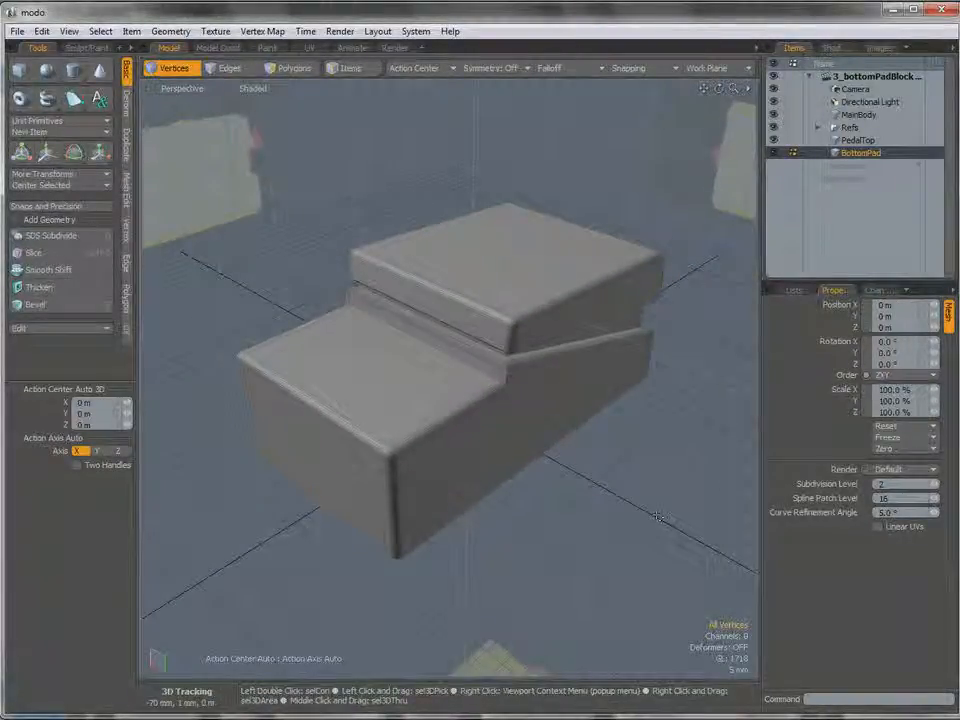